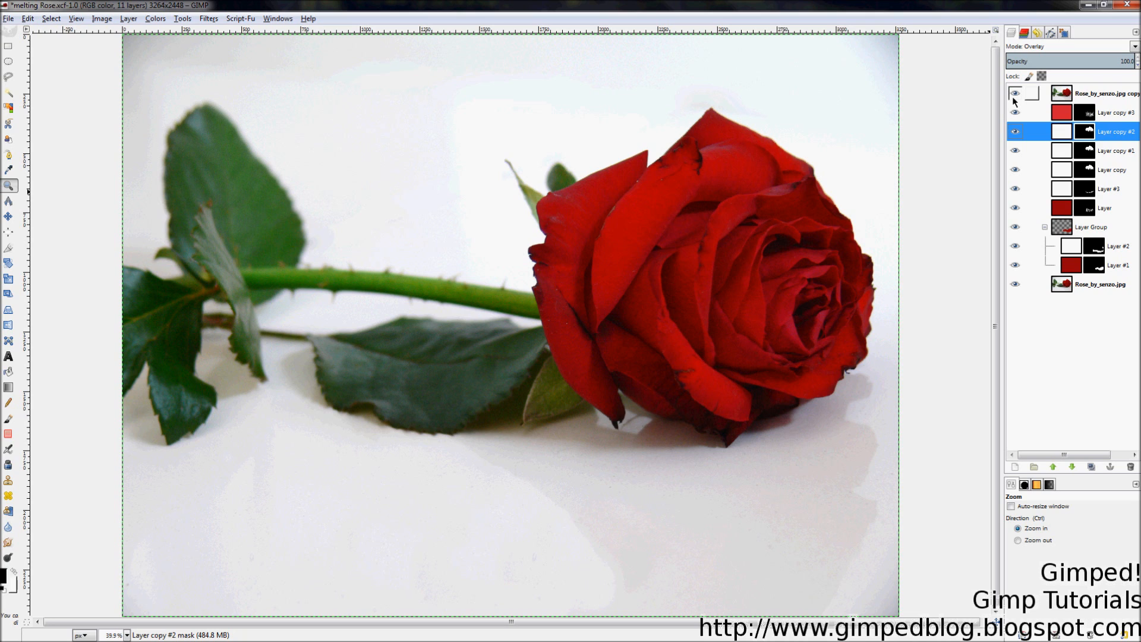
- Hide the rose copy, all effect layers and the layer group so only the original rose photo shows, and expand the group
{"action": "left_click", "coordinate": [1015, 94]}
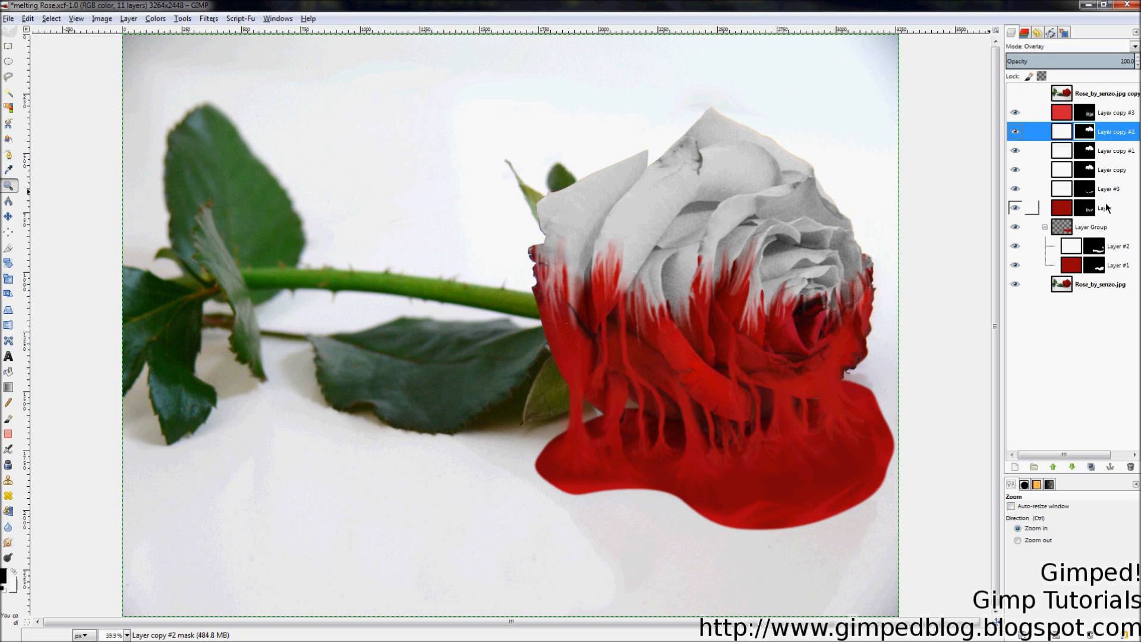
{"action": "left_click", "coordinate": [1045, 228]}
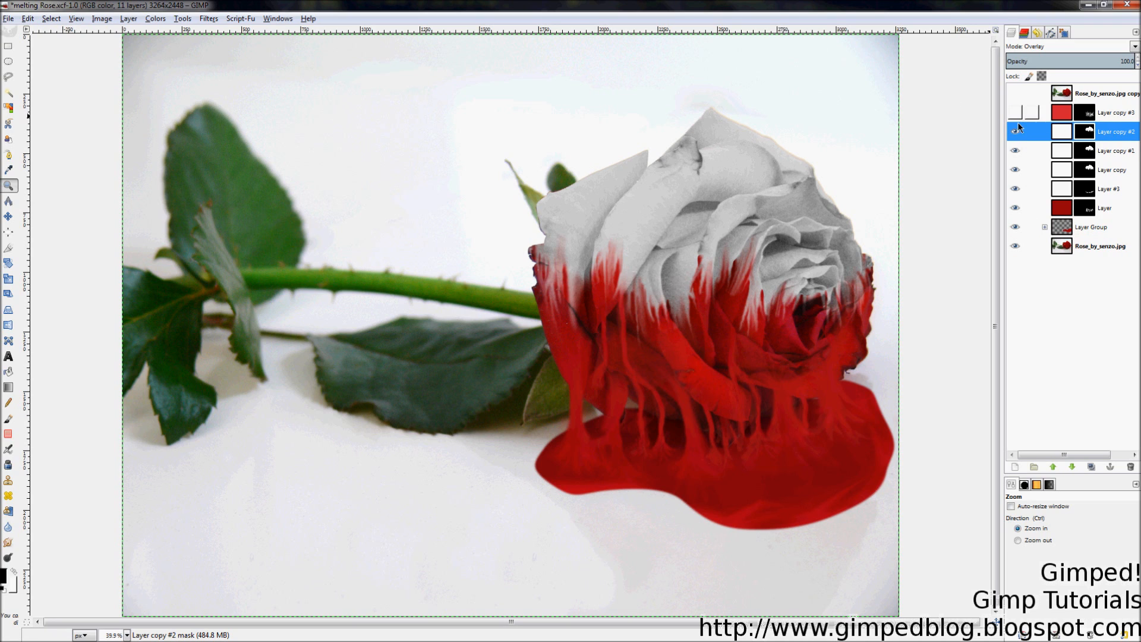
{"action": "left_click_drag", "start_coordinate": [1018, 127], "coordinate": [1018, 228]}
{"action": "left_click", "coordinate": [1044, 227]}
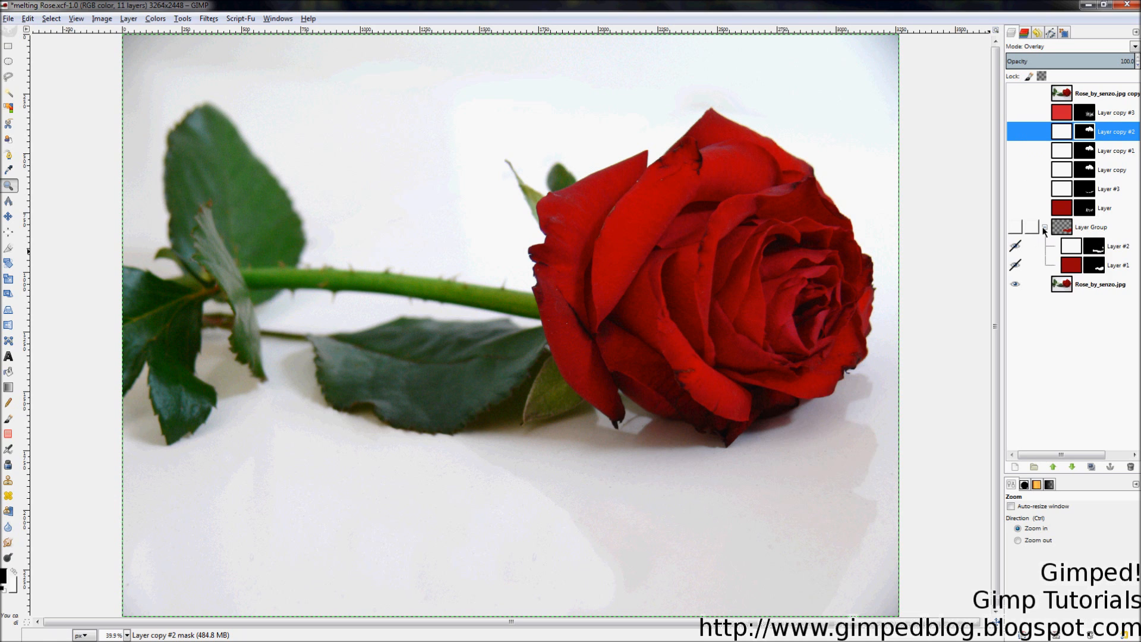
- Show the layer group with its puddle layers Layer #1 and Layer #2 one at a time, leaving the group collapsed
{"action": "left_click", "coordinate": [1014, 246]}
{"action": "left_click", "coordinate": [1015, 265]}
{"action": "left_click", "coordinate": [1015, 228]}
{"action": "left_click", "coordinate": [1014, 265]}
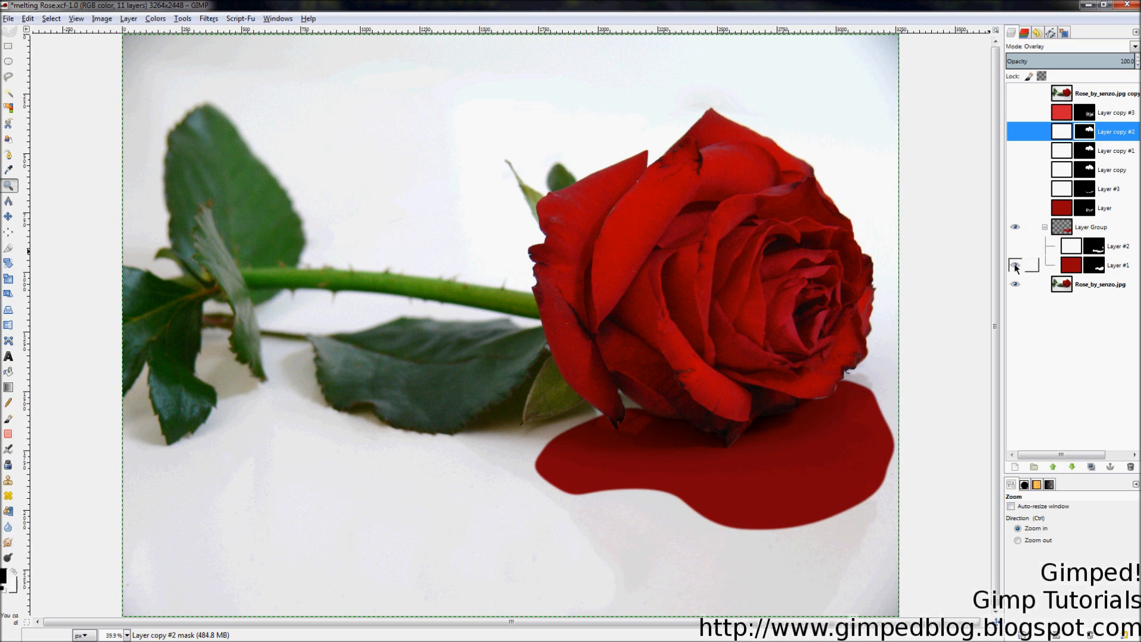
{"action": "left_click", "coordinate": [1015, 246]}
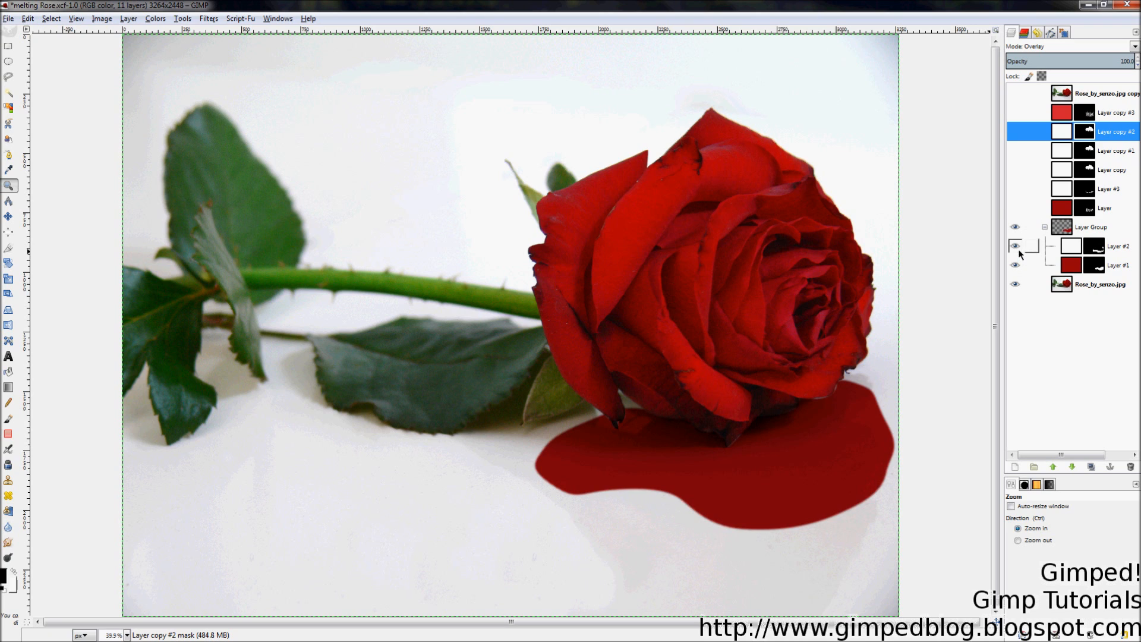
{"action": "left_click", "coordinate": [1043, 227]}
- Reveal Layer, Layer #3, Layer copy, Layer copy #1, Layer copy #2 and Layer copy #3 in order to review the melting effect
{"action": "left_click", "coordinate": [1015, 208]}
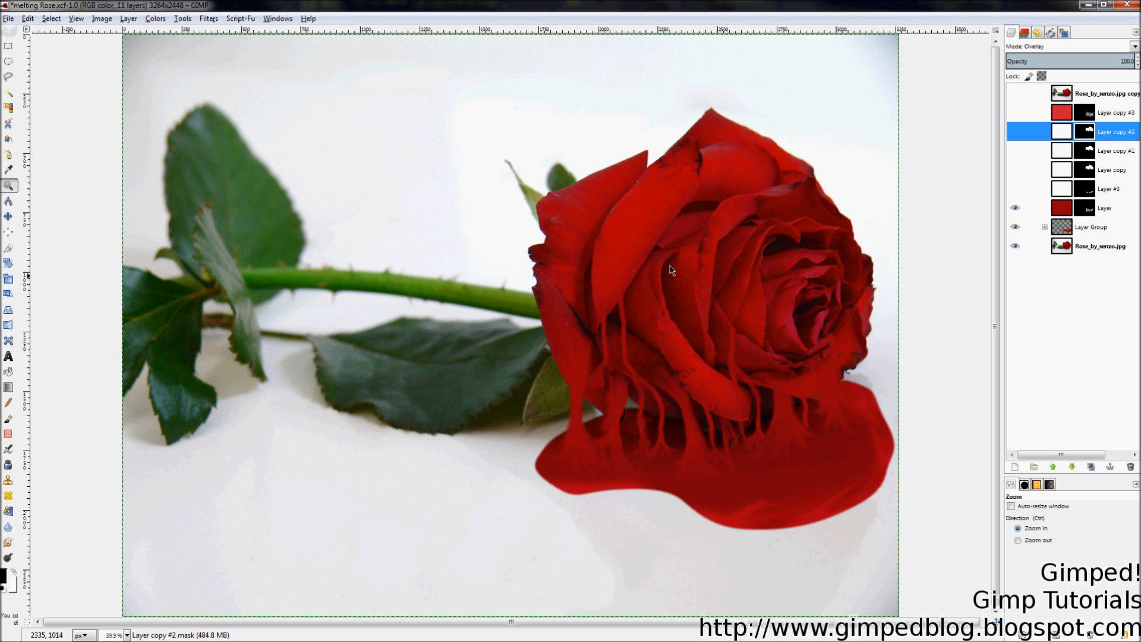
{"action": "left_click", "coordinate": [1015, 189]}
{"action": "left_click", "coordinate": [1014, 170]}
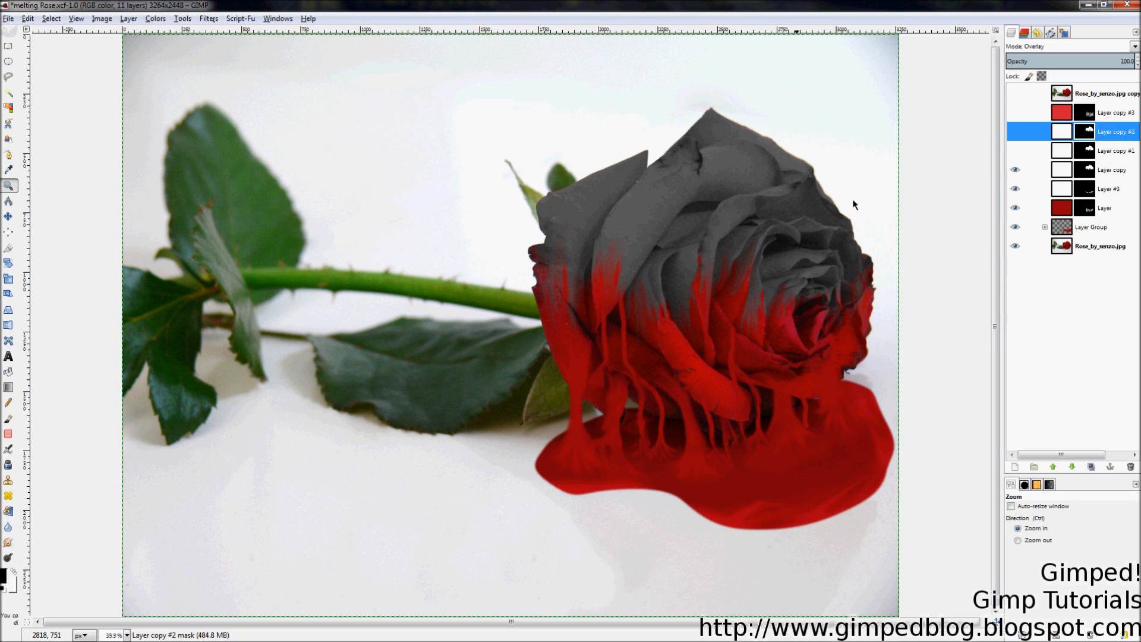
{"action": "left_click", "coordinate": [1016, 151]}
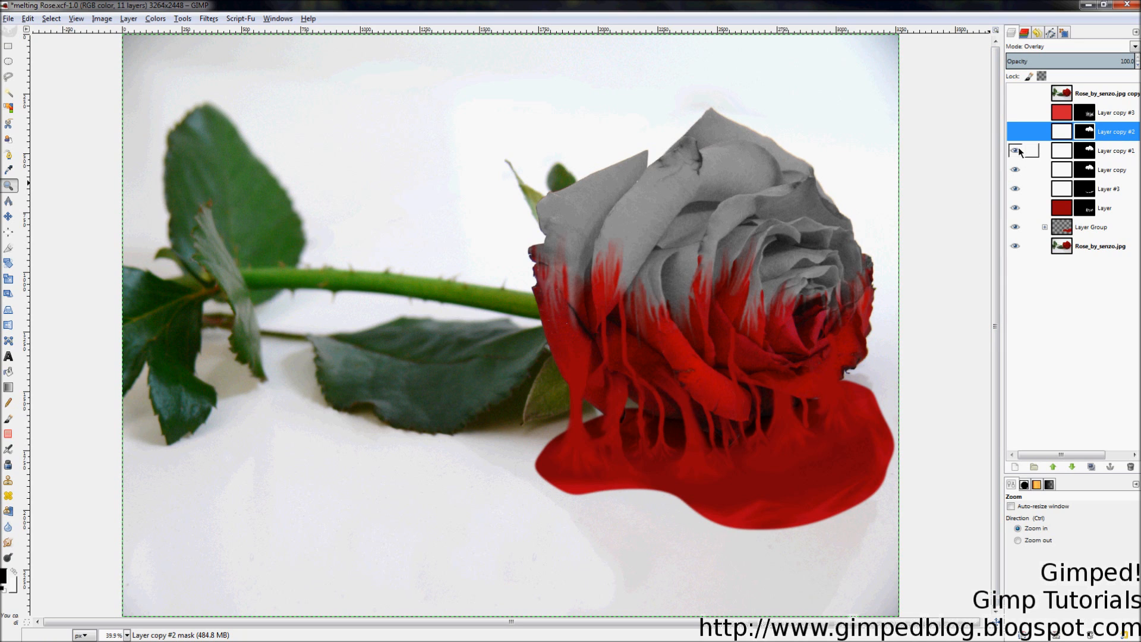
{"action": "left_click", "coordinate": [1016, 132]}
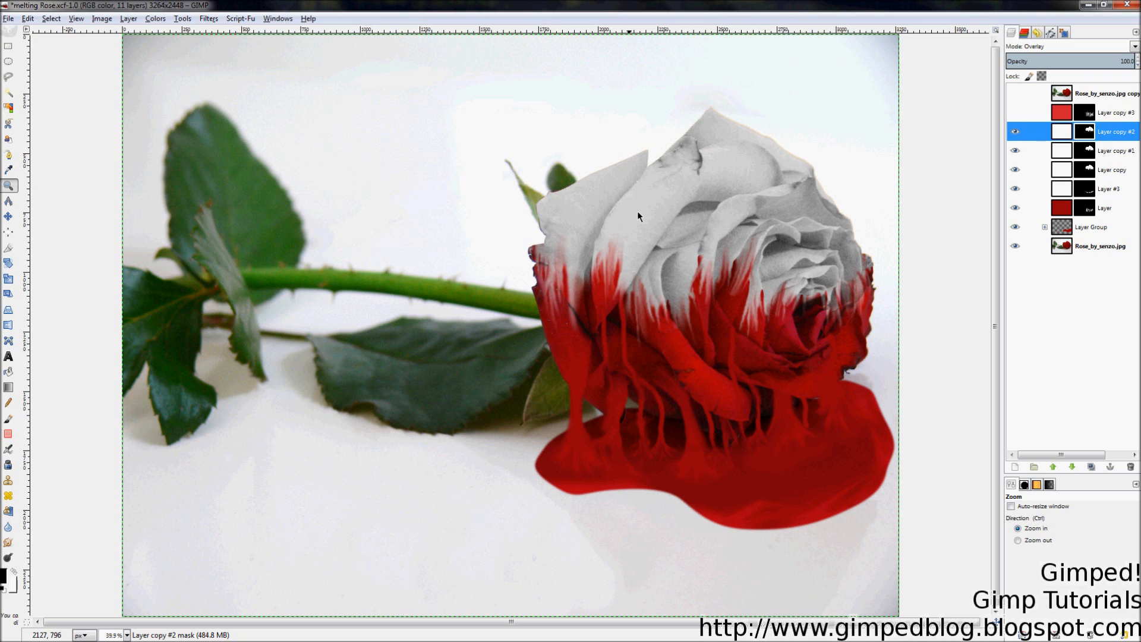
{"action": "left_click", "coordinate": [1016, 113]}
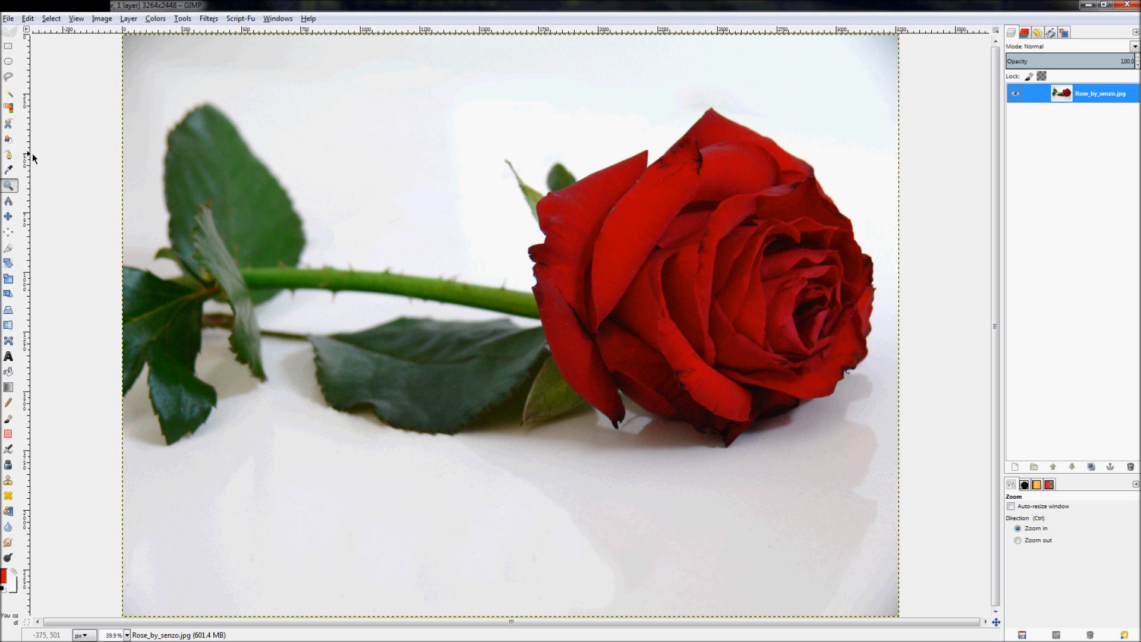
- Add a new transparent 3264 × 2448 px layer above the rose photo and keep it selected
{"action": "right_click", "coordinate": [1088, 103]}
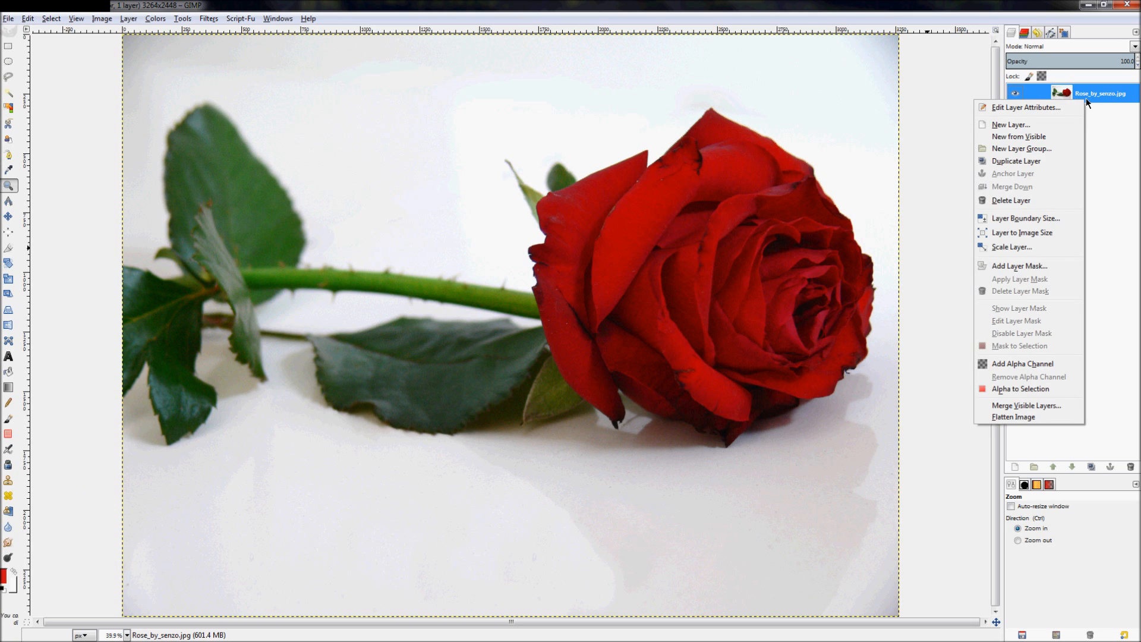
{"action": "left_click", "coordinate": [1062, 125]}
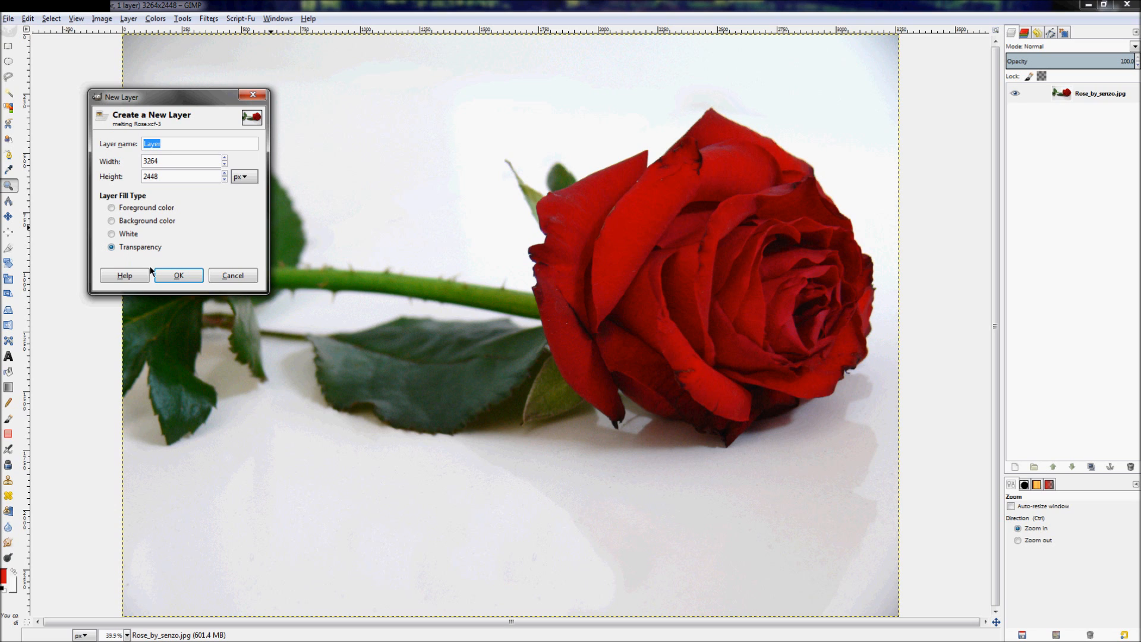
{"action": "left_click", "coordinate": [181, 277]}
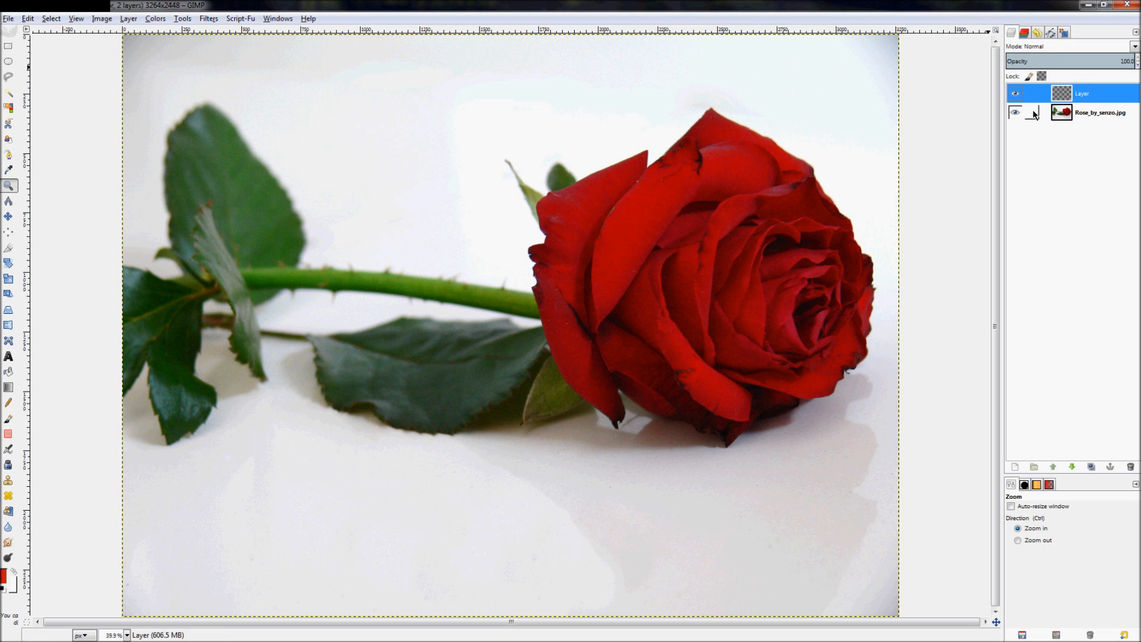
{"action": "left_click", "coordinate": [1062, 112]}
{"action": "left_click", "coordinate": [1067, 97]}
- Rename the new transparent layer to Puddle Color
{"action": "right_click", "coordinate": [1080, 98]}
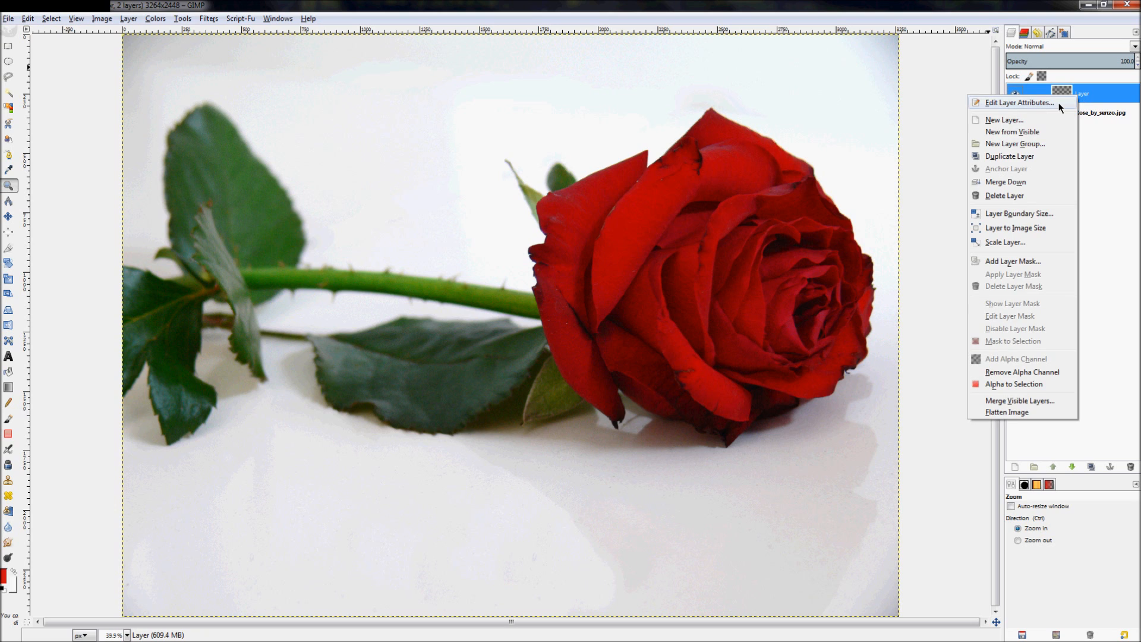
{"action": "left_click", "coordinate": [1037, 102]}
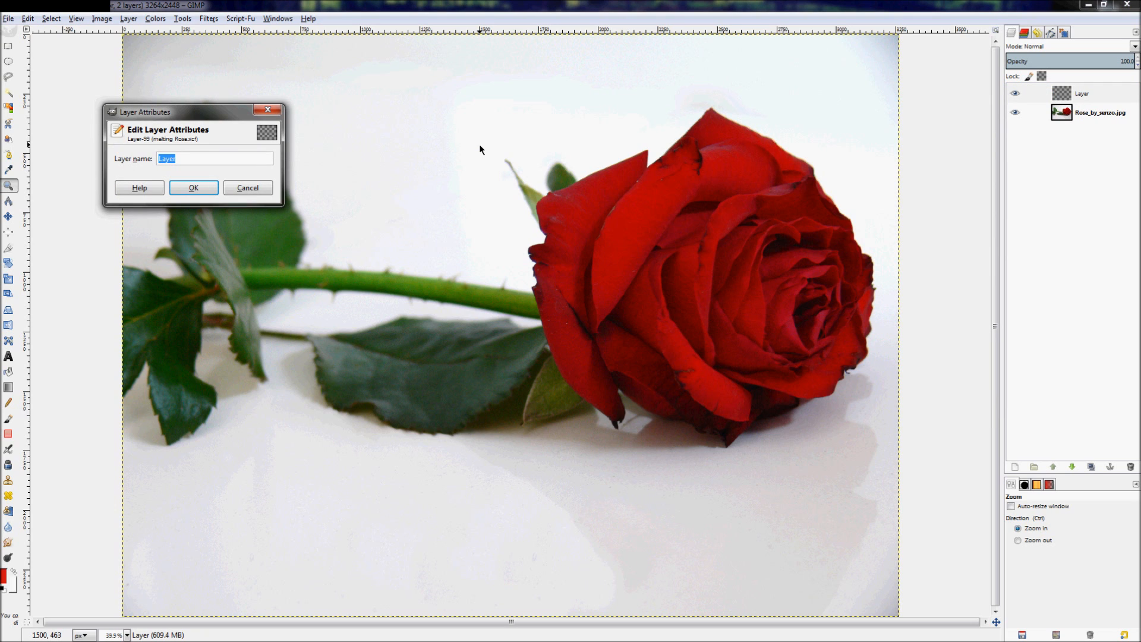
{"action": "type", "text": "Puddle Color"}
{"action": "left_click", "coordinate": [177, 183]}
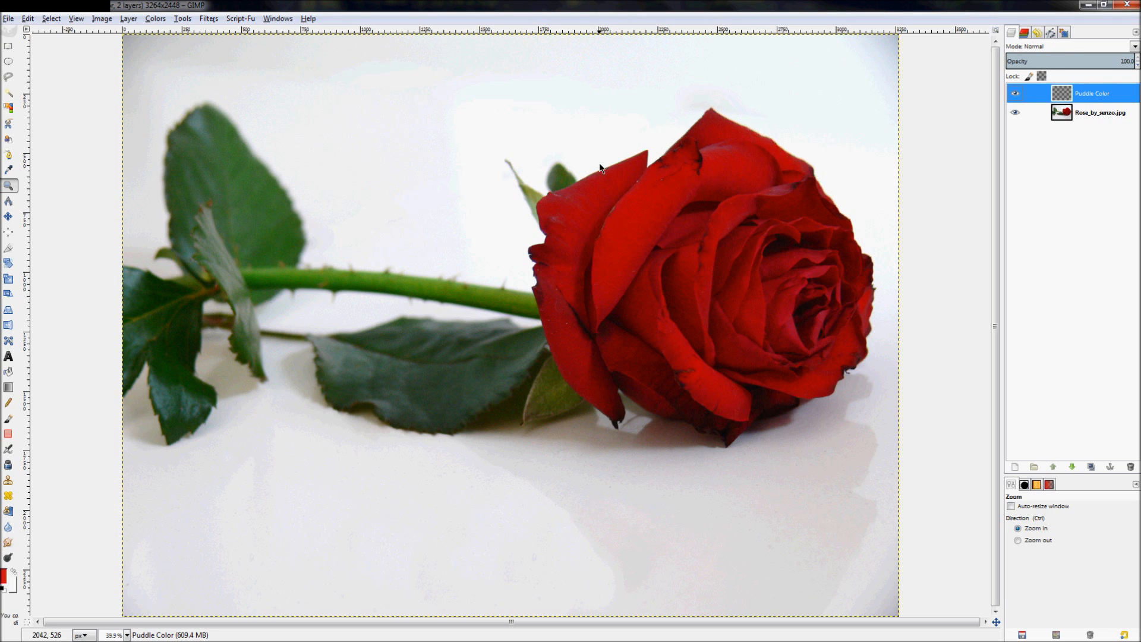
- Draw a curved path for the puddle outline from the rose's lower right edge, around beneath the flower, up to the lower left petal
{"action": "left_click", "coordinate": [8, 155]}
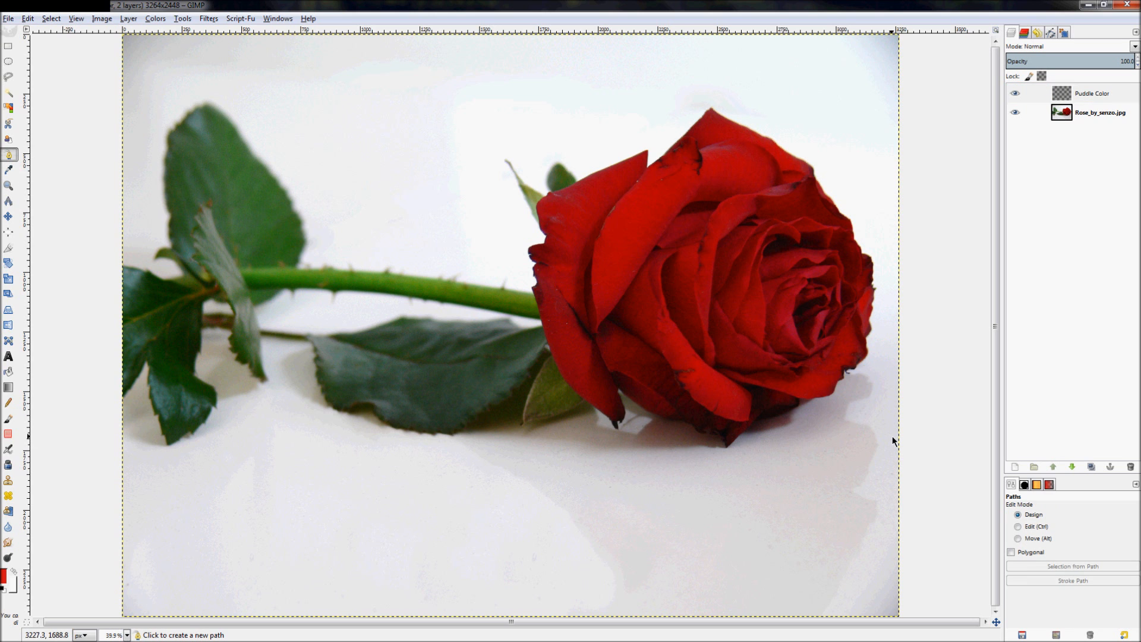
{"action": "scroll", "coordinate": [893, 437], "scroll_direction": "up", "scroll_amount": 2, "text": "ctrl"}
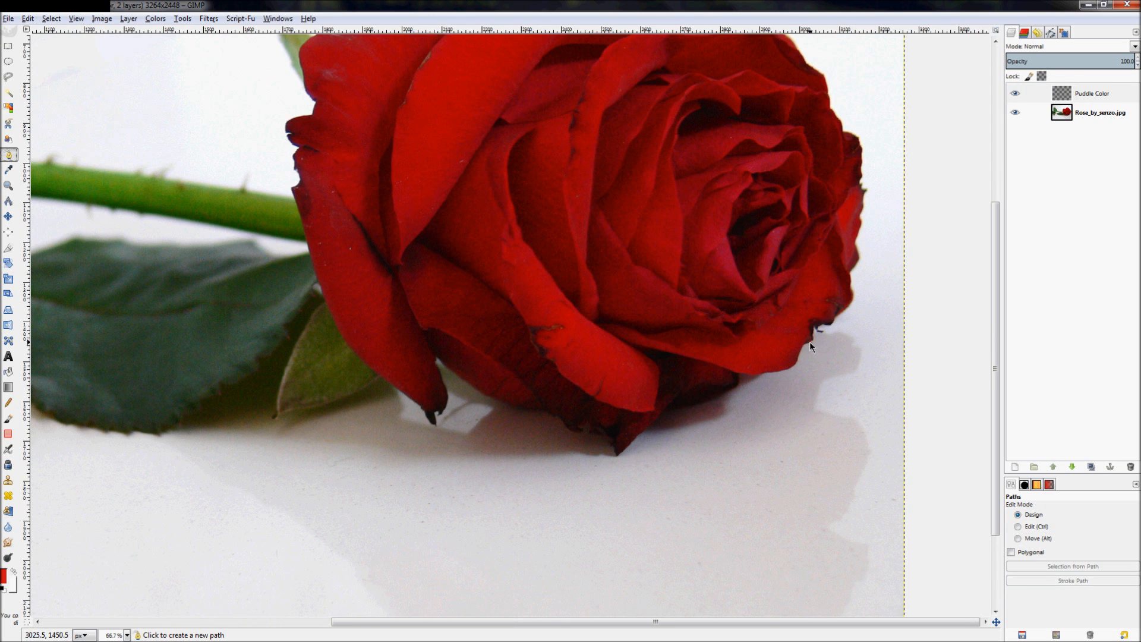
{"action": "left_click_drag", "start_coordinate": [811, 340], "coordinate": [835, 355]}
{"action": "left_click_drag", "start_coordinate": [881, 447], "coordinate": [890, 494]}
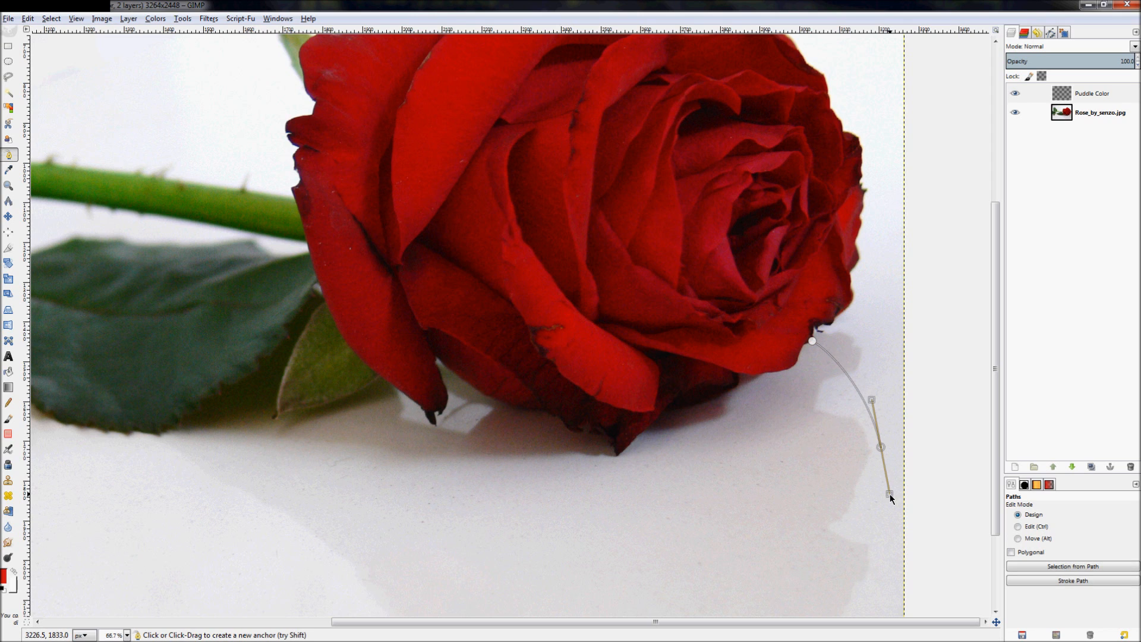
{"action": "left_click_drag", "start_coordinate": [771, 557], "coordinate": [735, 582]}
{"action": "left_click_drag", "start_coordinate": [568, 586], "coordinate": [491, 576]}
{"action": "left_click_drag", "start_coordinate": [458, 486], "coordinate": [344, 432]}
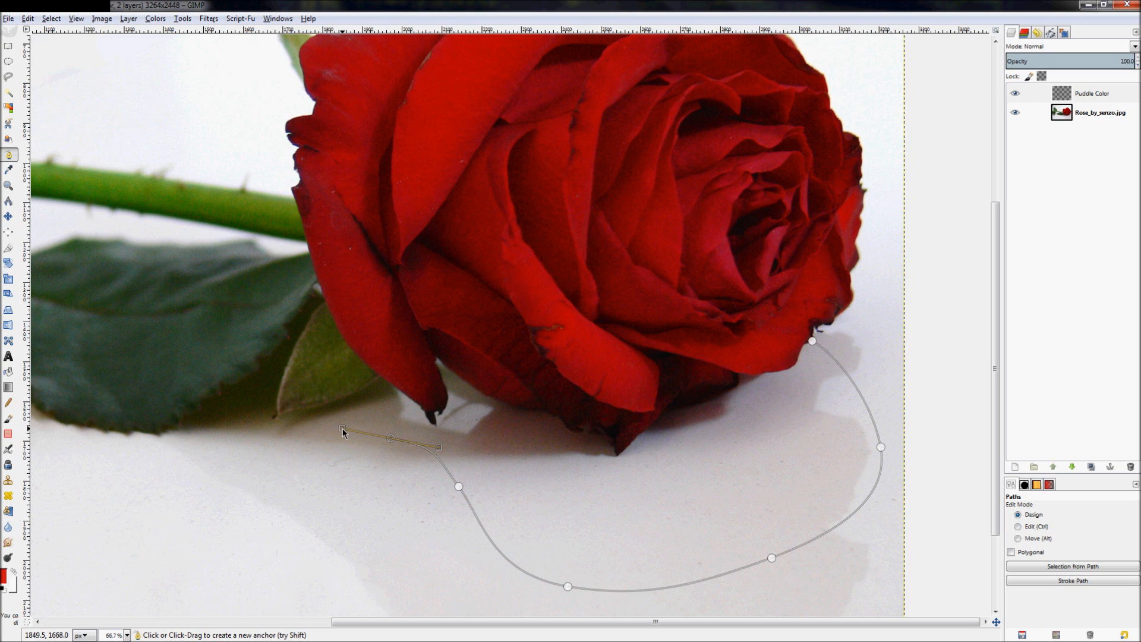
{"action": "left_click", "coordinate": [389, 383]}
{"action": "mouse_move", "coordinate": [402, 376]}
{"action": "left_mouse_down"}
{"action": "mouse_move", "coordinate": [423, 373]}
{"action": "mouse_move", "coordinate": [401, 394]}
{"action": "left_mouse_up"}
- Trace the path closely around the dark tip of the lower left petal, undoing the last misplaced anchor
{"action": "scroll", "coordinate": [397, 399], "scroll_direction": "up", "scroll_amount": 3}
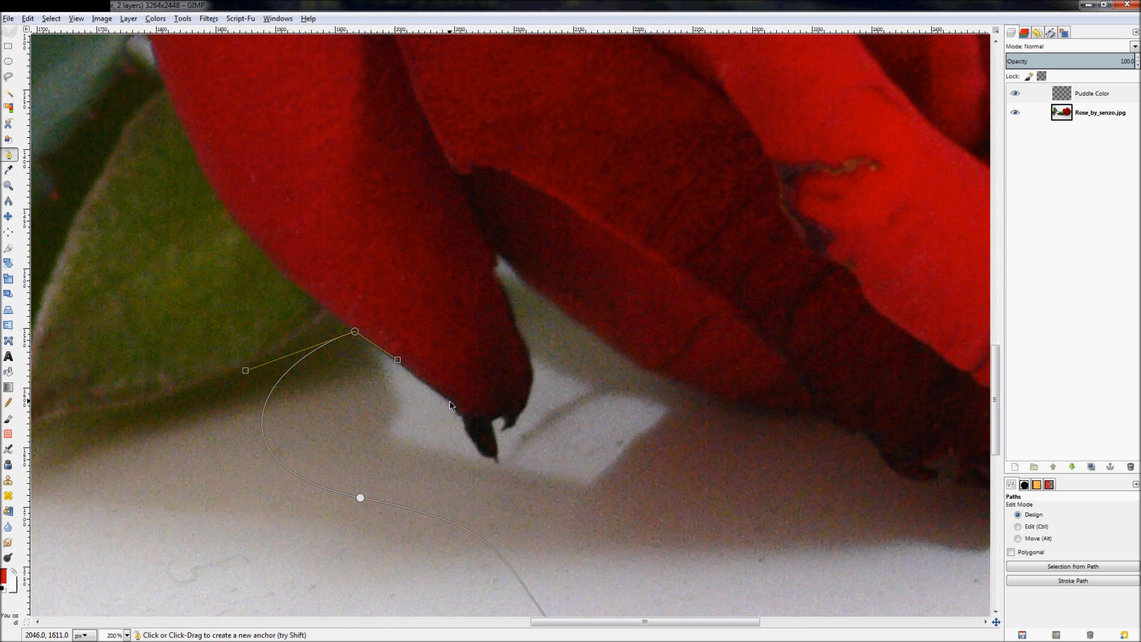
{"action": "left_click_drag", "start_coordinate": [449, 401], "coordinate": [494, 420]}
{"action": "left_click", "coordinate": [502, 418]}
{"action": "left_click_drag", "start_coordinate": [499, 433], "coordinate": [498, 439]}
{"action": "left_click_drag", "start_coordinate": [530, 386], "coordinate": [534, 353]}
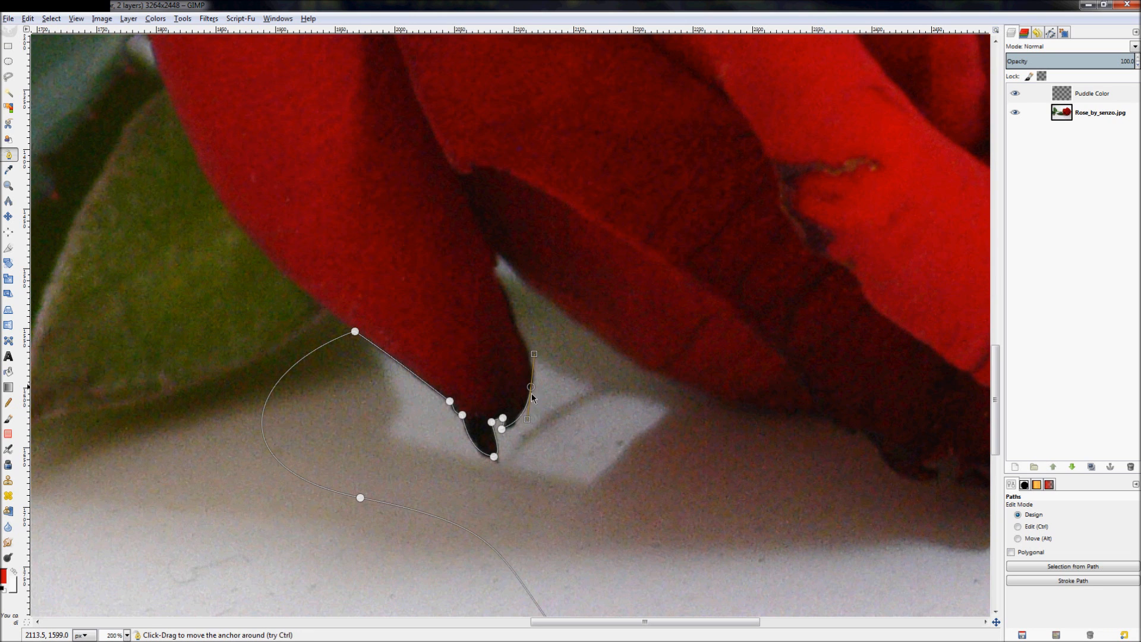
{"action": "scroll", "coordinate": [508, 458], "scroll_direction": "up", "scroll_amount": 3}
{"action": "key", "text": "ctrl+z"}
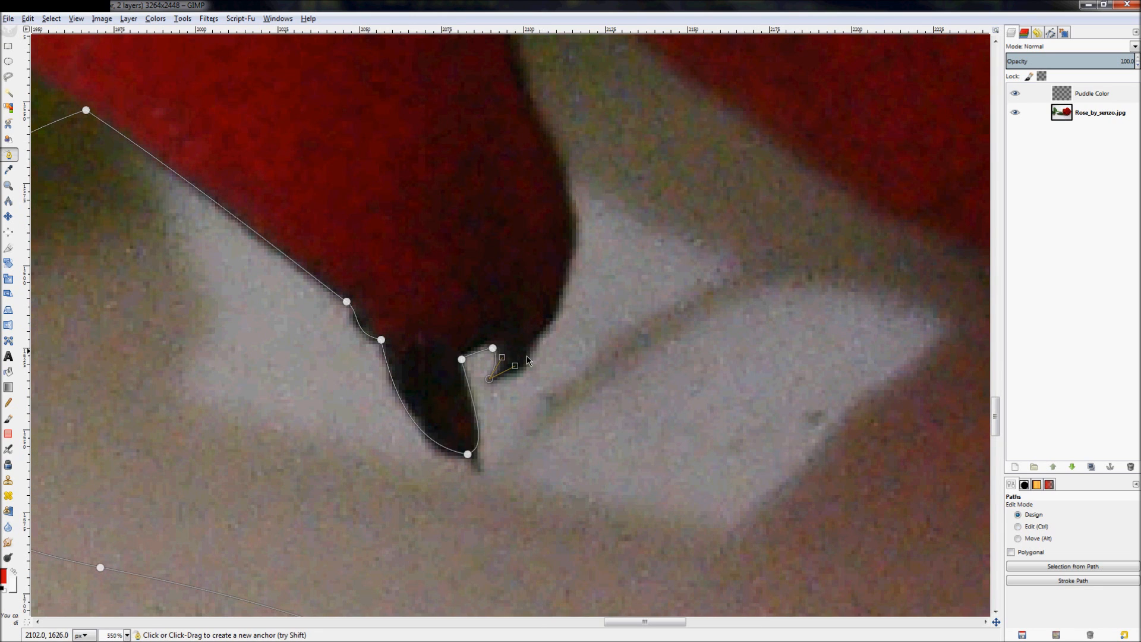
- Continue the path up the petal's right edge into the narrow gap and along the underside of the neighbouring petal
{"action": "left_click_drag", "start_coordinate": [531, 347], "coordinate": [569, 315]}
{"action": "left_click", "coordinate": [551, 324]}
{"action": "scroll", "coordinate": [525, 330], "scroll_direction": "up", "scroll_amount": 5}
{"action": "left_click_drag", "start_coordinate": [537, 371], "coordinate": [523, 349]}
{"action": "left_click_drag", "start_coordinate": [508, 296], "coordinate": [508, 285]}
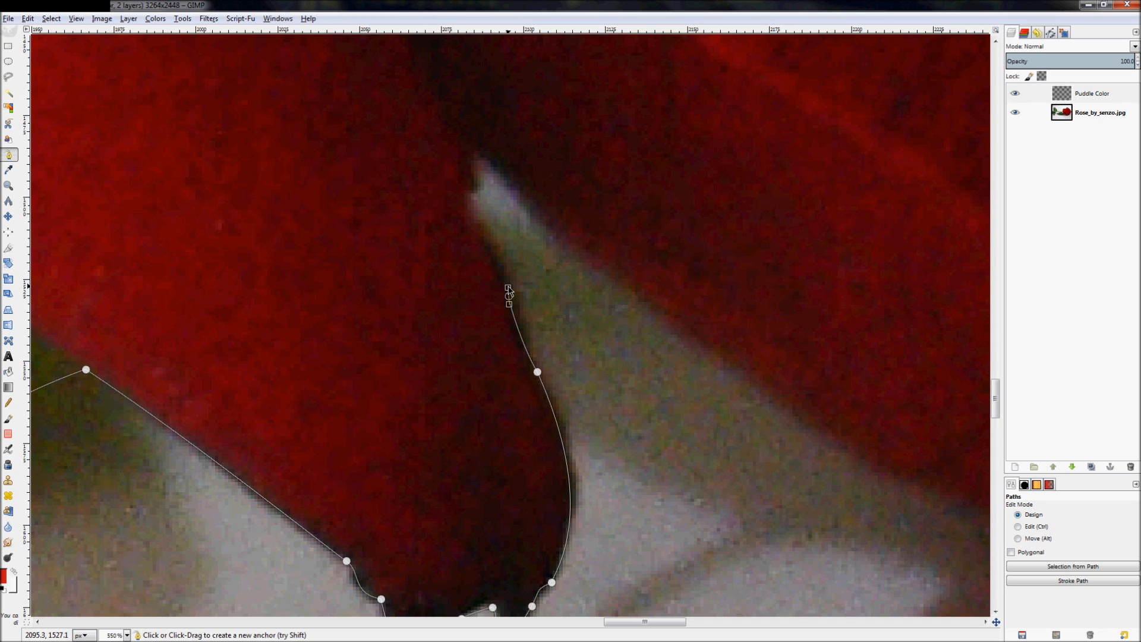
{"action": "left_click_drag", "start_coordinate": [466, 196], "coordinate": [497, 166]}
{"action": "left_click", "coordinate": [473, 191]}
{"action": "left_click_drag", "start_coordinate": [775, 392], "coordinate": [953, 502]}
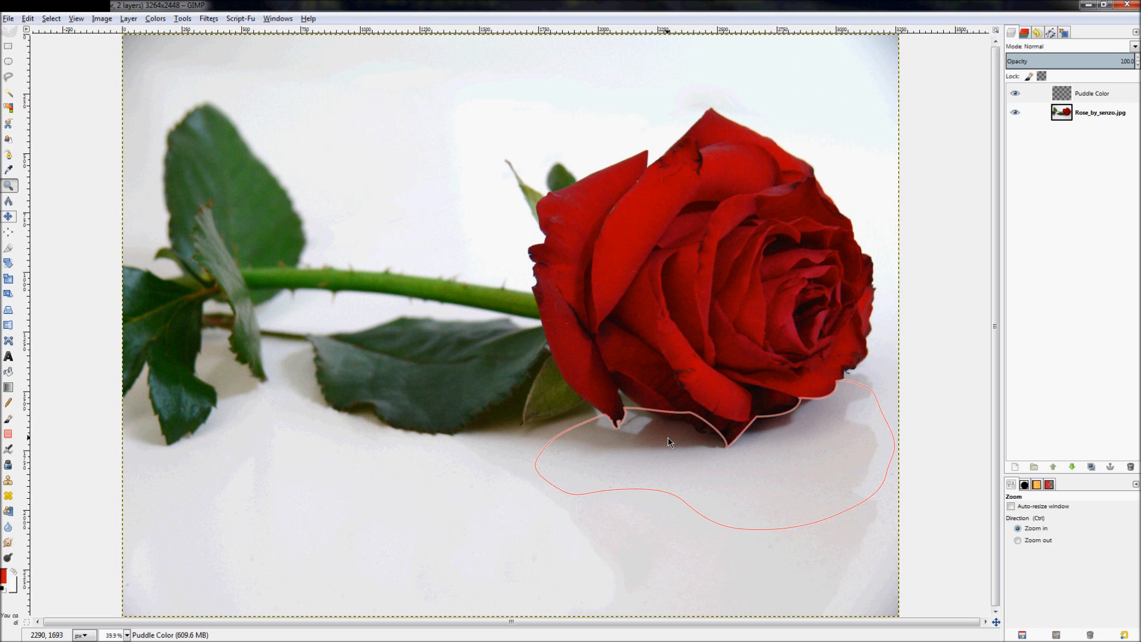
- Activate the finished puddle path, try reshaping it at its lowest anchor, and undo each change
{"action": "left_click", "coordinate": [8, 155]}
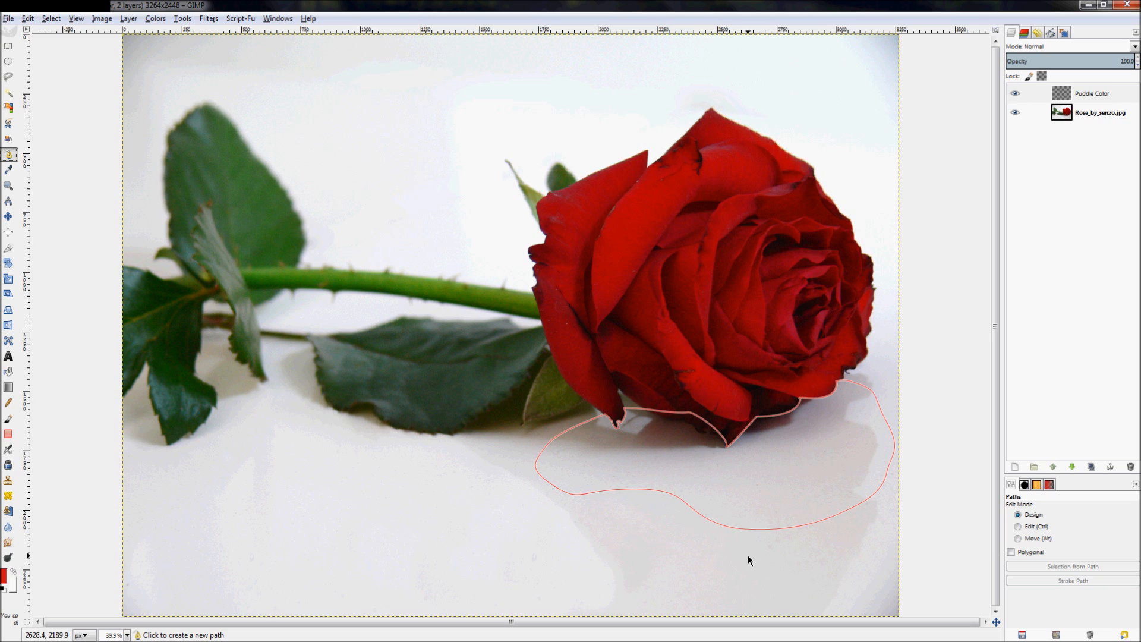
{"action": "left_click", "coordinate": [743, 528]}
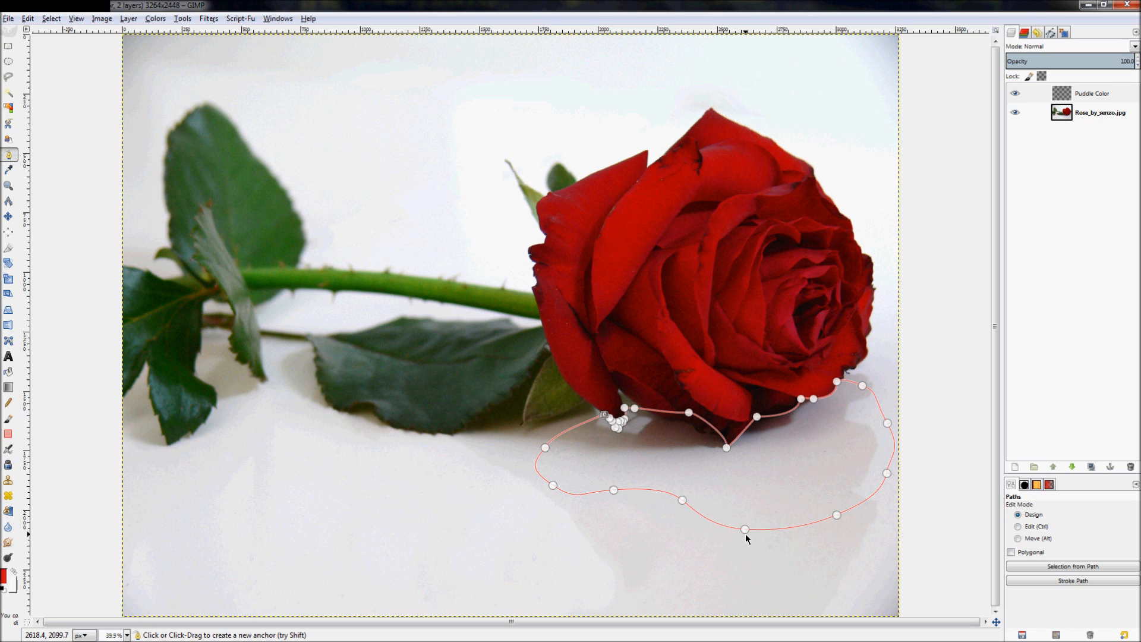
{"action": "left_click_drag", "start_coordinate": [746, 533], "coordinate": [762, 481]}
{"action": "key", "text": "ctrl+z"}
{"action": "left_click_drag", "start_coordinate": [779, 532], "coordinate": [772, 474]}
{"action": "key", "text": "ctrl+z"}
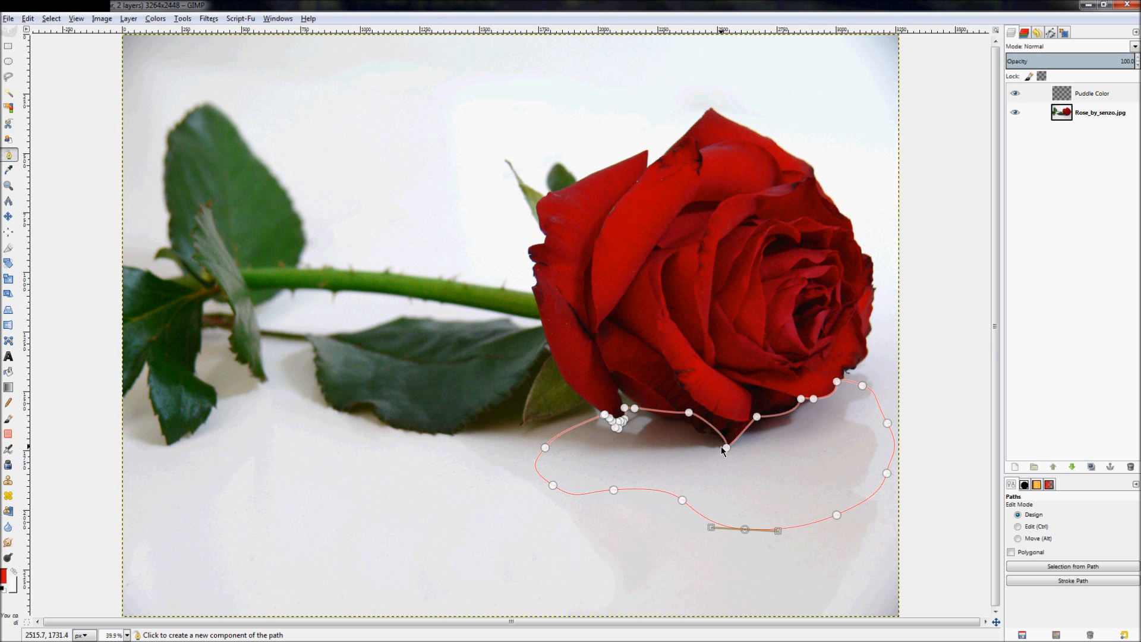
- Try moving the path anchor behind the lower petals down to the left, and undo the move
{"action": "scroll", "coordinate": [722, 446], "scroll_direction": "up", "scroll_amount": 5}
{"action": "scroll", "coordinate": [689, 381], "scroll_direction": "up", "scroll_amount": 1}
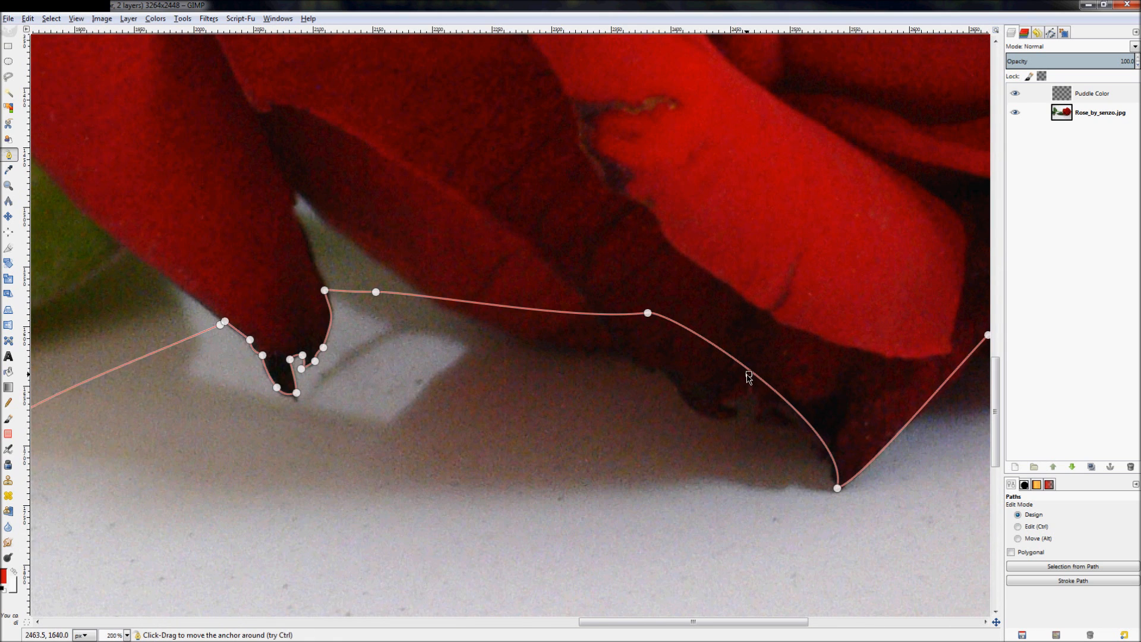
{"action": "left_click_drag", "start_coordinate": [647, 312], "coordinate": [607, 354]}
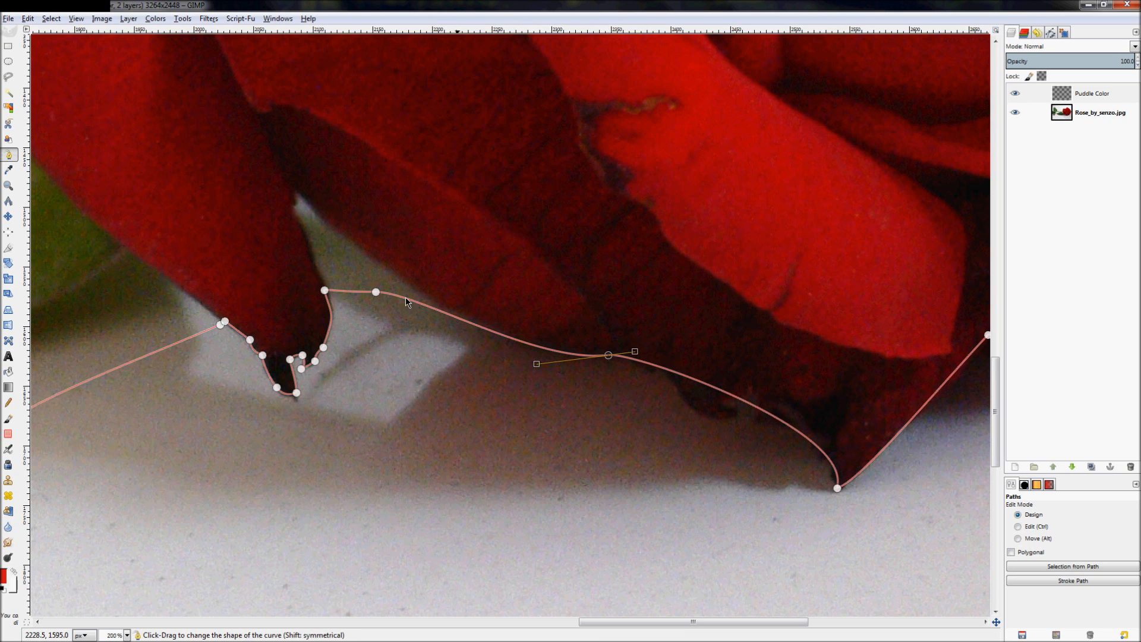
{"action": "key", "text": "ctrl+z"}
{"action": "key", "text": "ctrl"}
{"action": "key", "text": "1"}
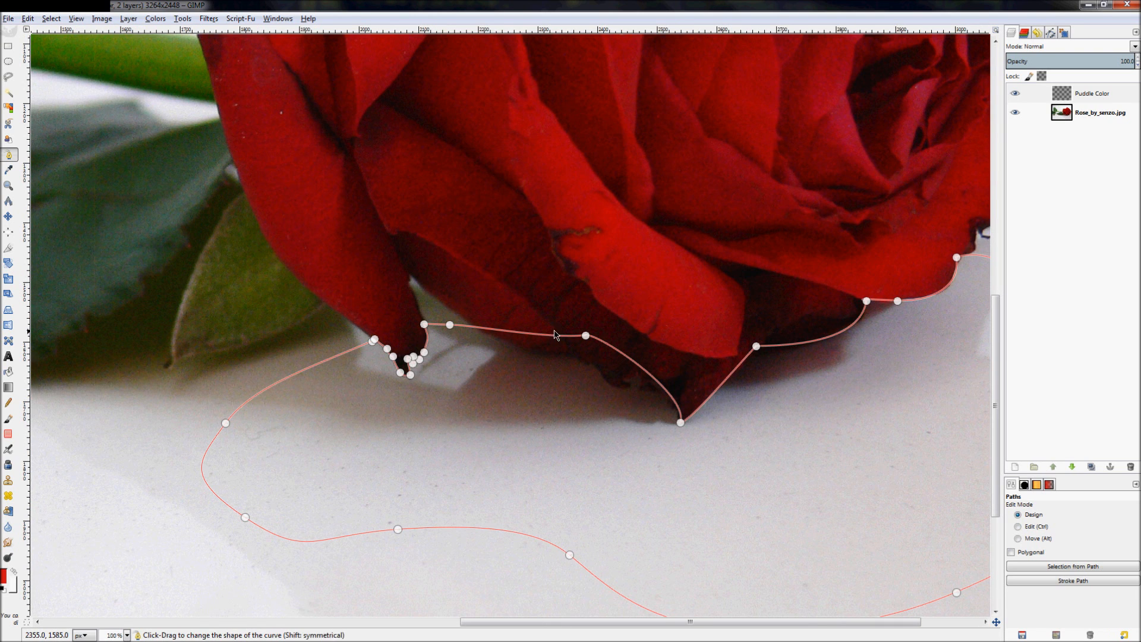
{"action": "scroll", "coordinate": [635, 391], "scroll_direction": "down", "scroll_amount": 2}
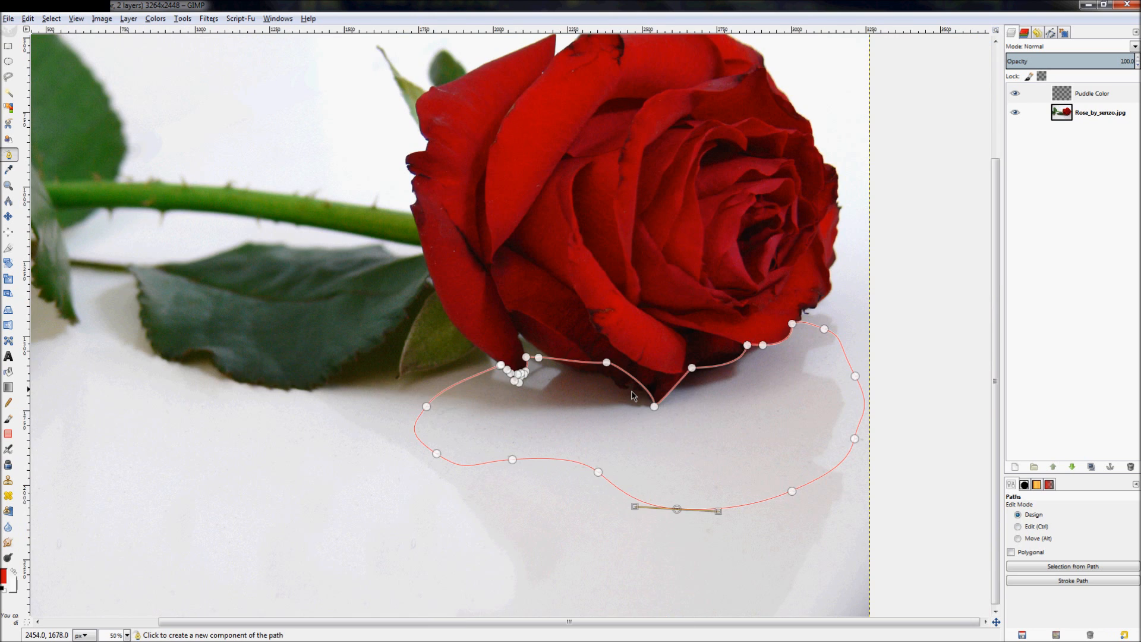
- Leave path editing, fit the whole image in view and hide the puddle path Unnamed #1
{"action": "key", "text": "z"}
{"action": "key", "text": "ctrl+shift+j"}
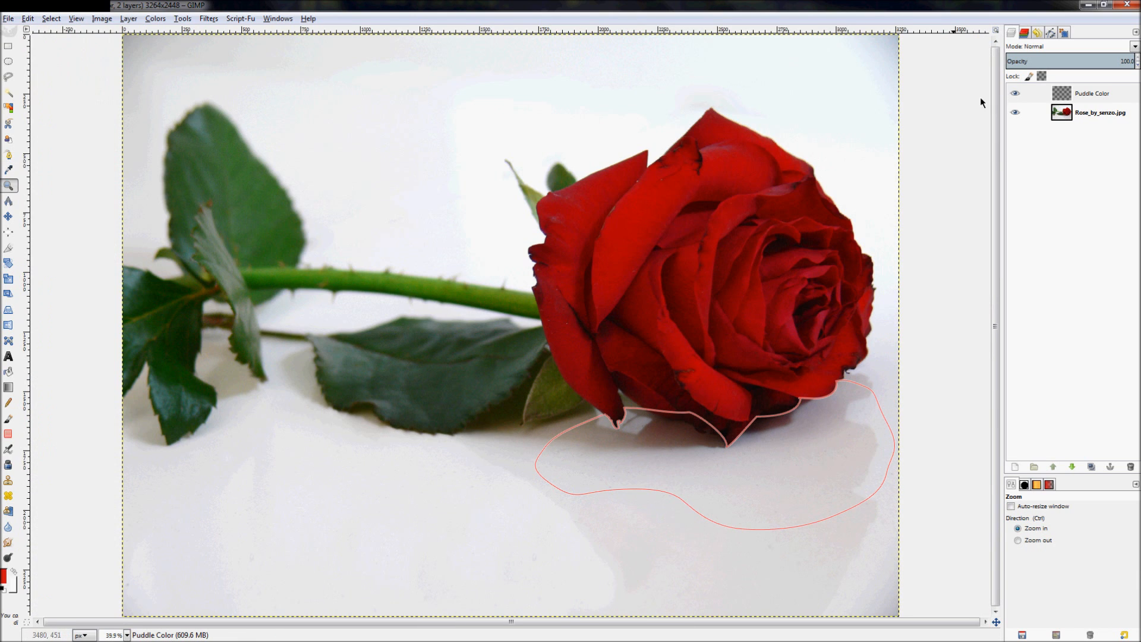
{"action": "left_click", "coordinate": [1050, 32]}
{"action": "left_click", "coordinate": [1016, 99]}
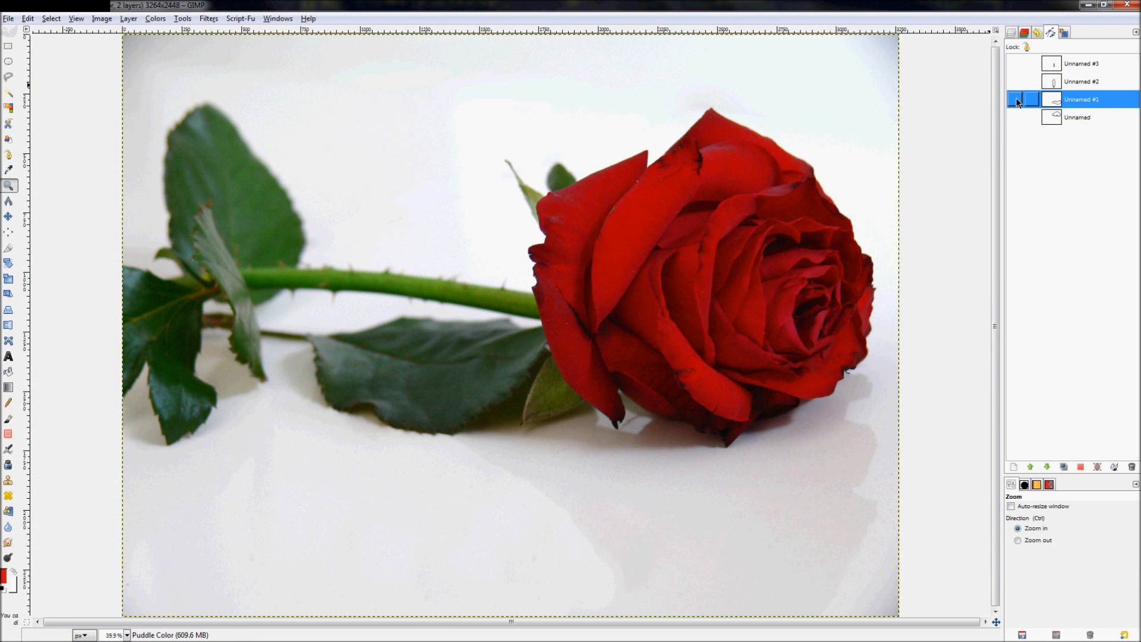
{"action": "left_click", "coordinate": [1050, 33]}
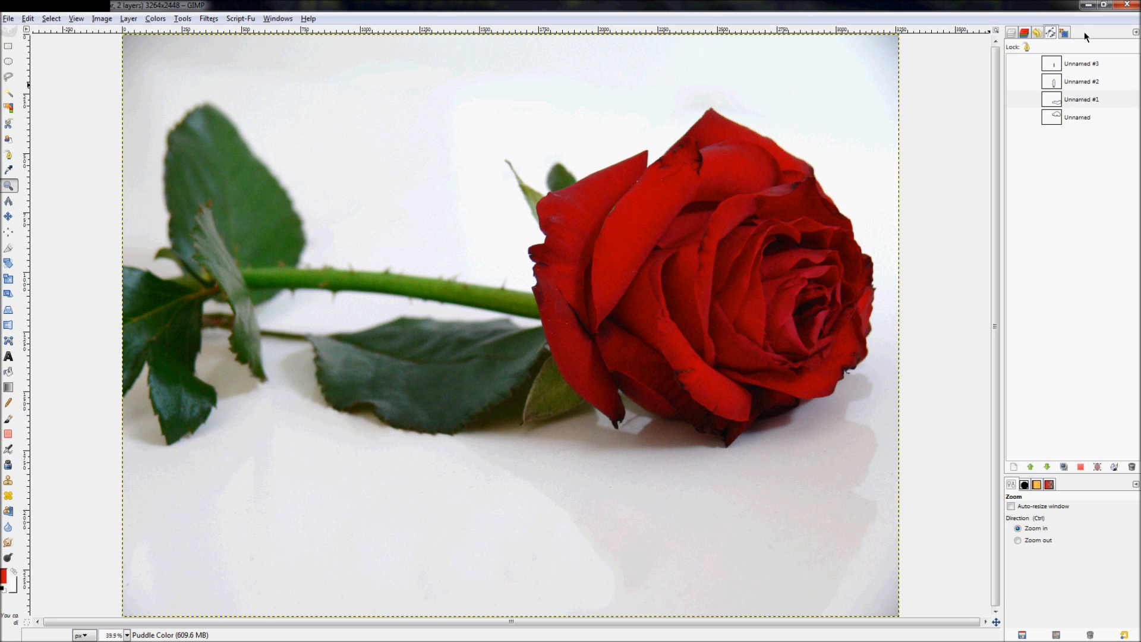
- Show the puddle path Unnamed #1 and convert it to a selection
{"action": "left_click", "coordinate": [1016, 99]}
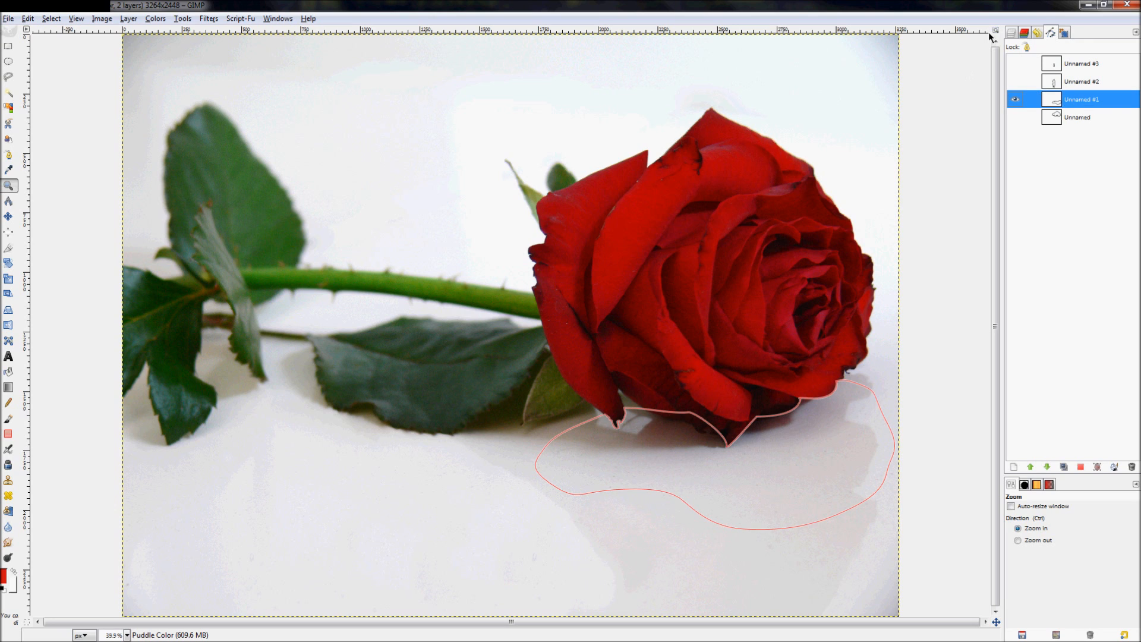
{"action": "left_click", "coordinate": [1011, 33]}
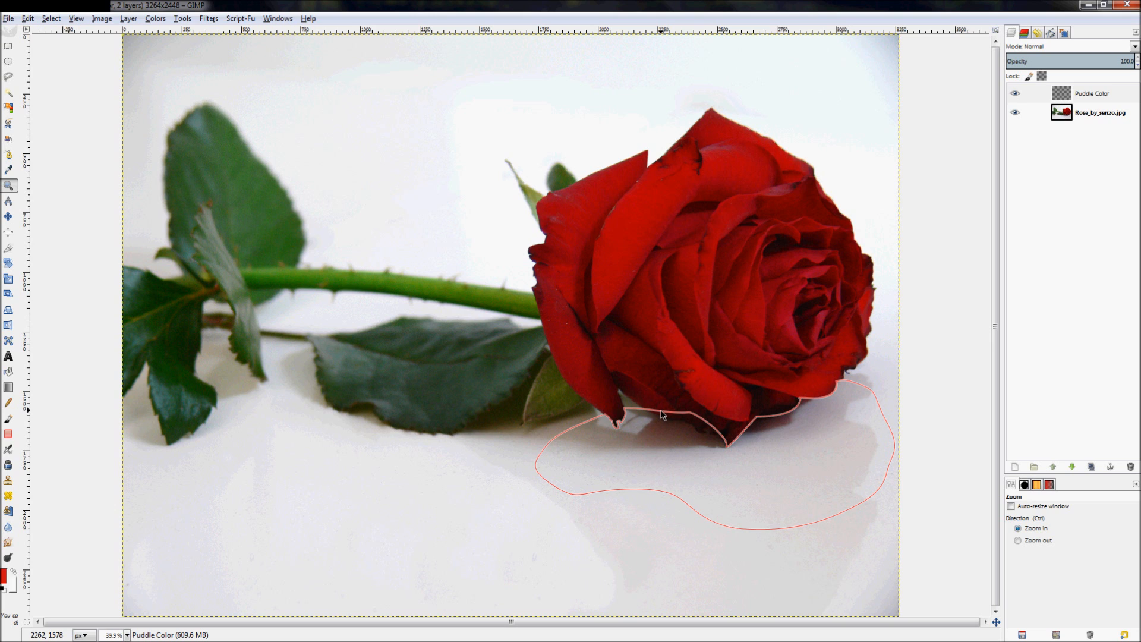
{"action": "key", "text": "shift+v"}
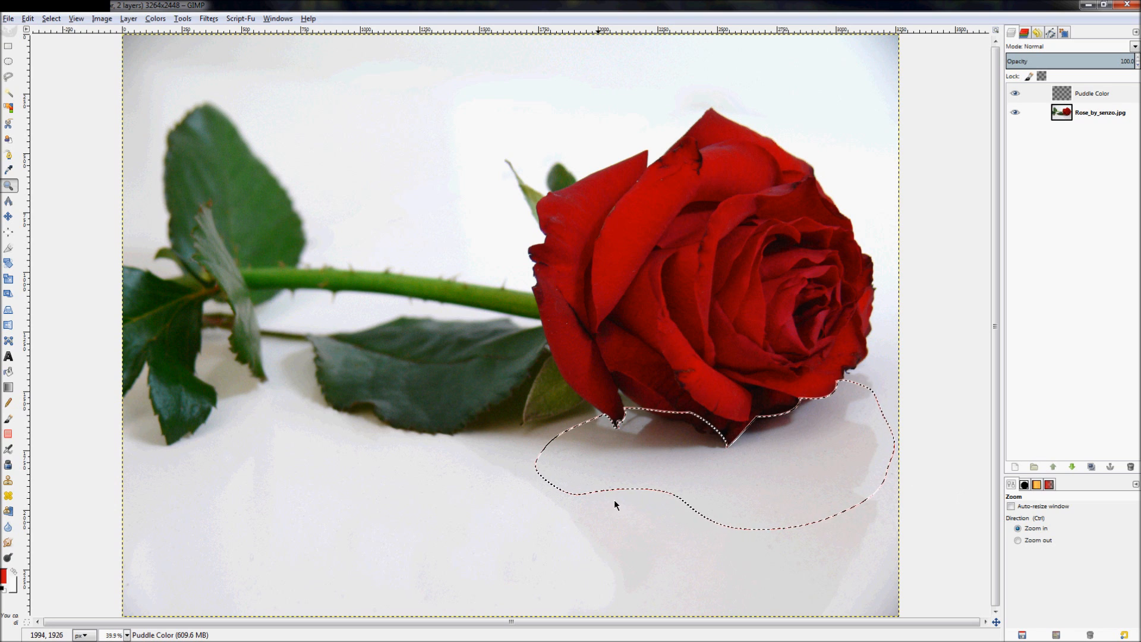
{"action": "left_click", "coordinate": [1050, 32]}
{"action": "right_click", "coordinate": [1065, 98]}
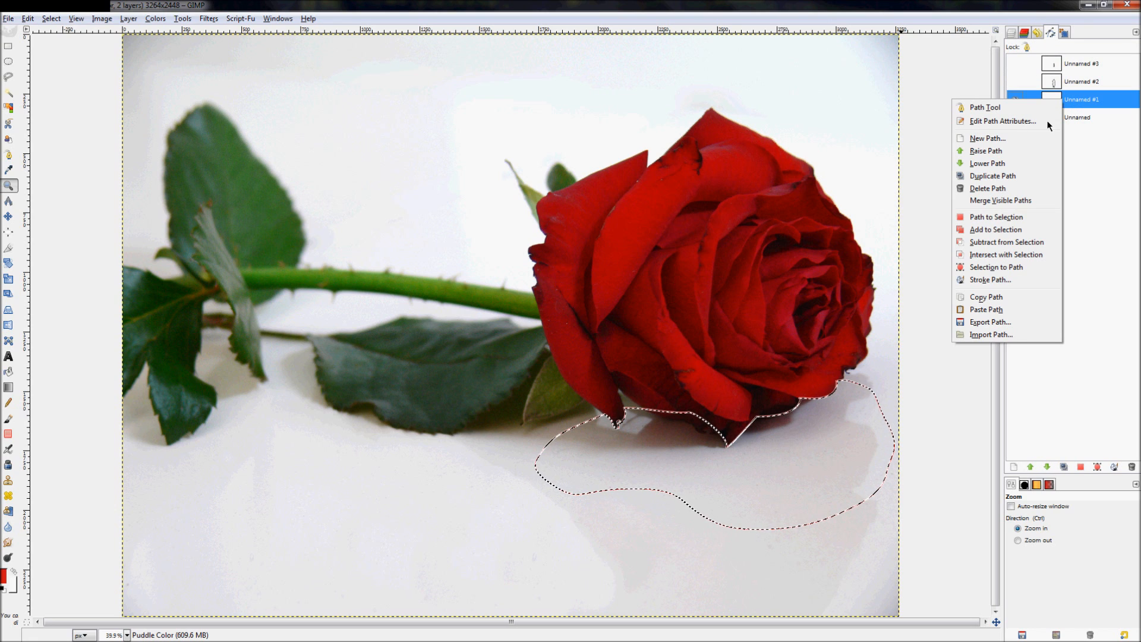
{"action": "left_click", "coordinate": [1011, 33]}
{"action": "left_click", "coordinate": [1010, 32]}
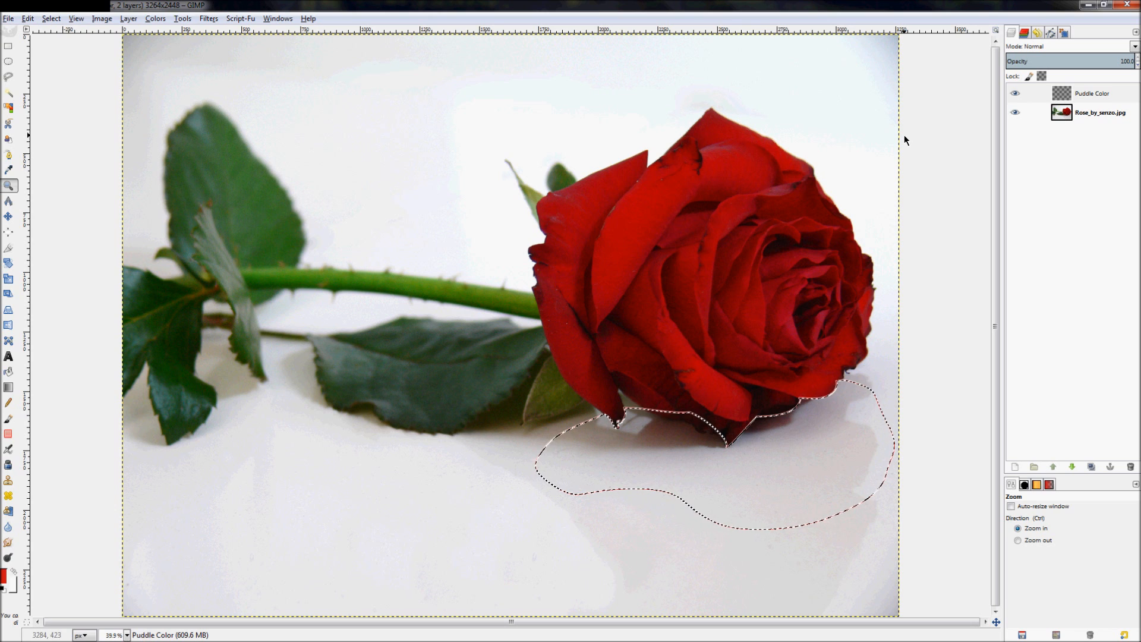
- Add a layer mask to the Puddle Color layer, initialised from the current selection
{"action": "left_click", "coordinate": [1073, 93]}
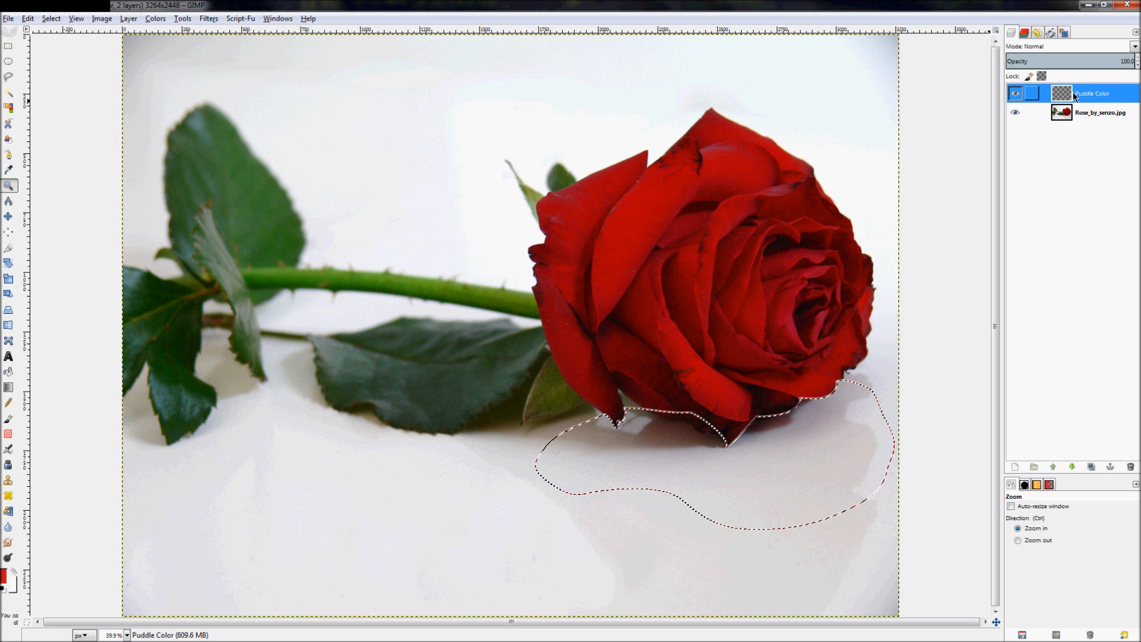
{"action": "right_click", "coordinate": [1073, 93]}
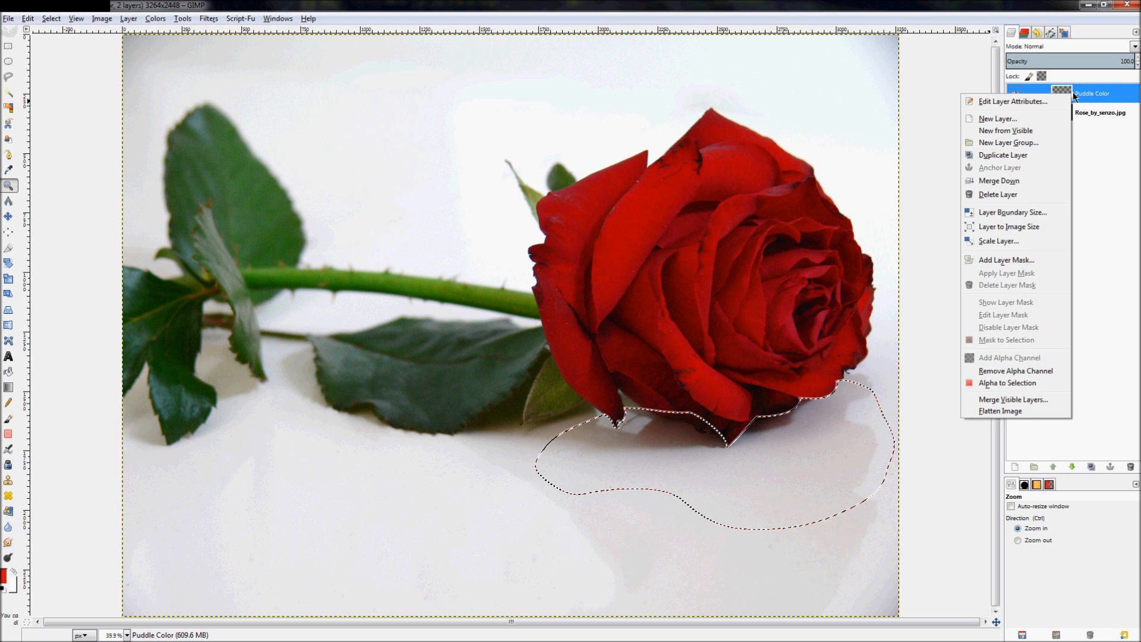
{"action": "left_click", "coordinate": [1001, 261]}
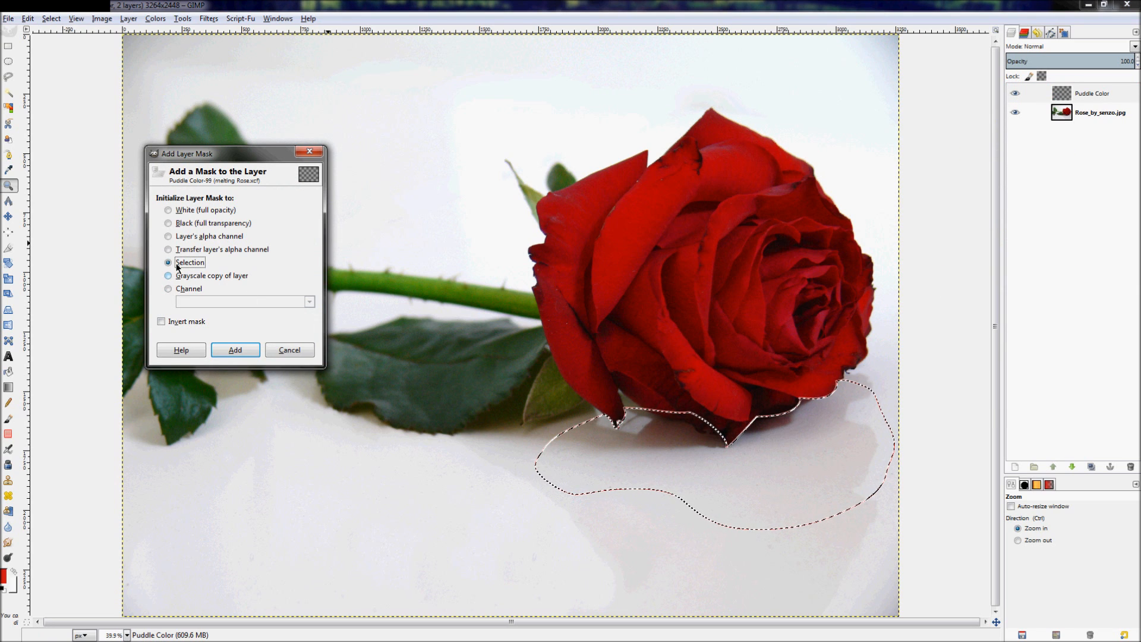
{"action": "left_click", "coordinate": [221, 348]}
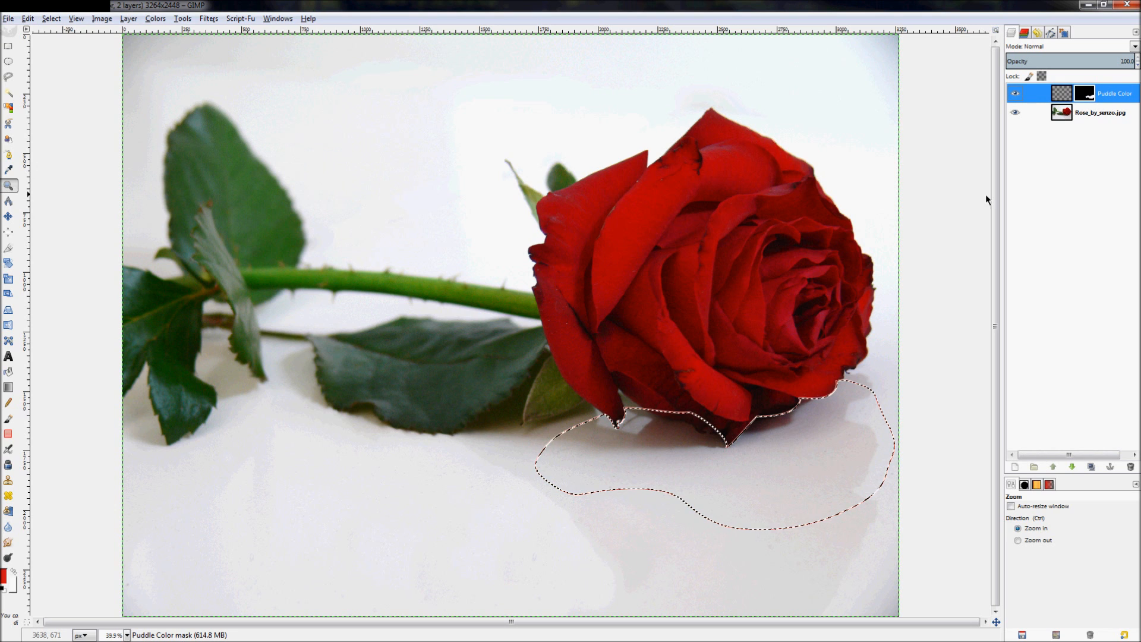
- Make the Puddle Color layer's content active instead of its mask, and set the foreground to dark red 790305 sampled from the rose
{"action": "left_click", "coordinate": [1085, 92]}
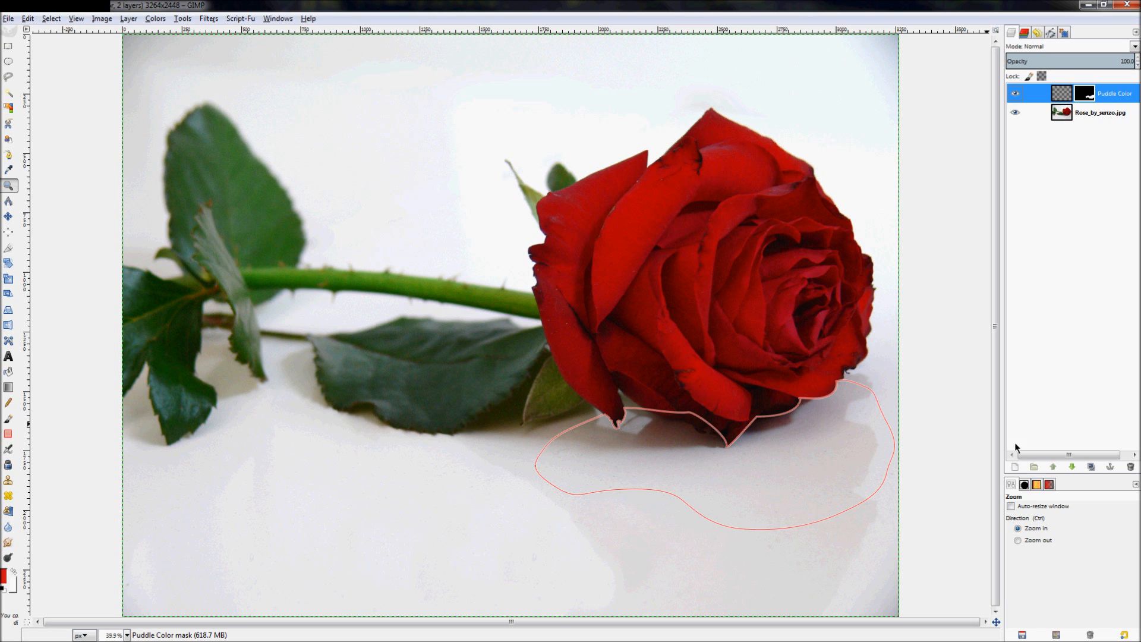
{"action": "left_click", "coordinate": [1061, 93]}
{"action": "key", "text": "shift+b"}
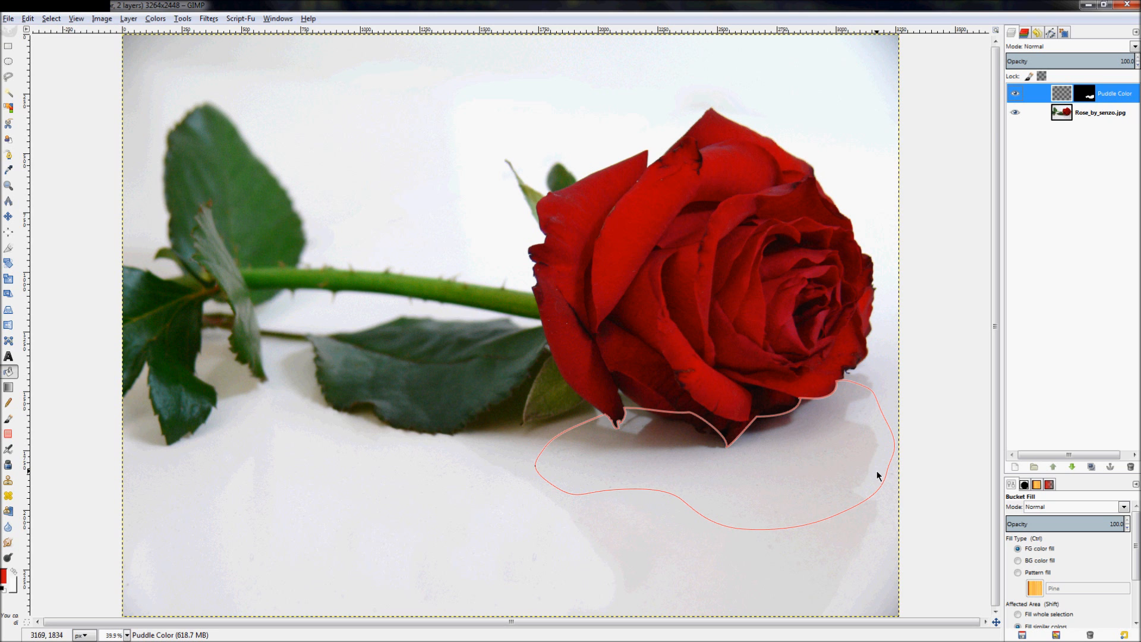
{"action": "scroll", "coordinate": [878, 476], "scroll_direction": "up", "scroll_amount": 1}
{"action": "left_click", "coordinate": [3, 577]}
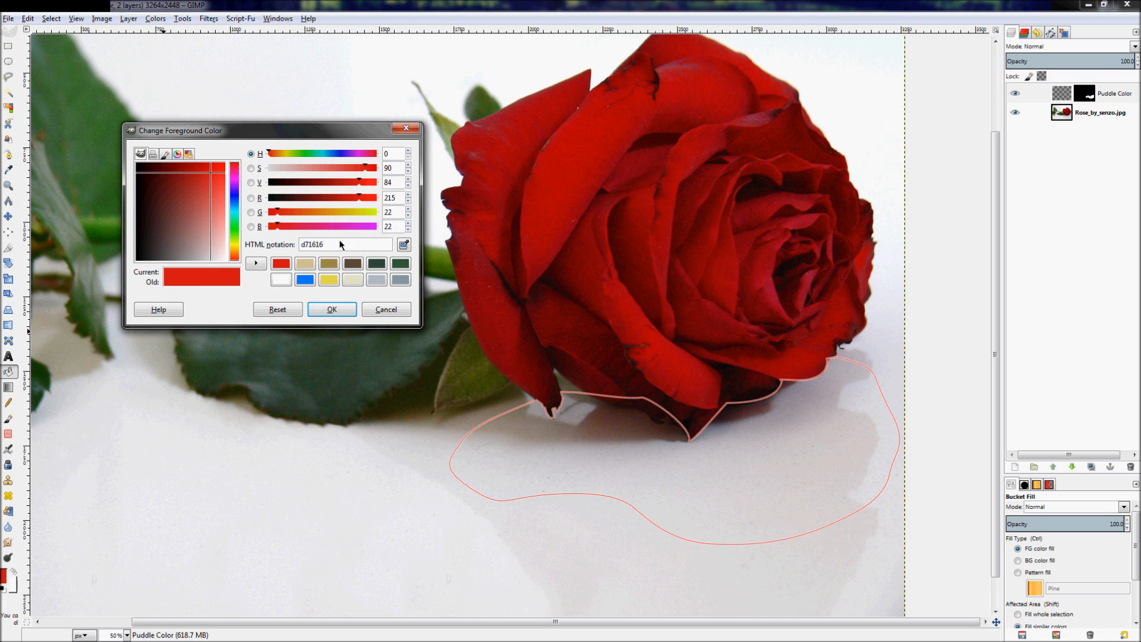
{"action": "left_click", "coordinate": [404, 245]}
{"action": "left_click", "coordinate": [595, 322]}
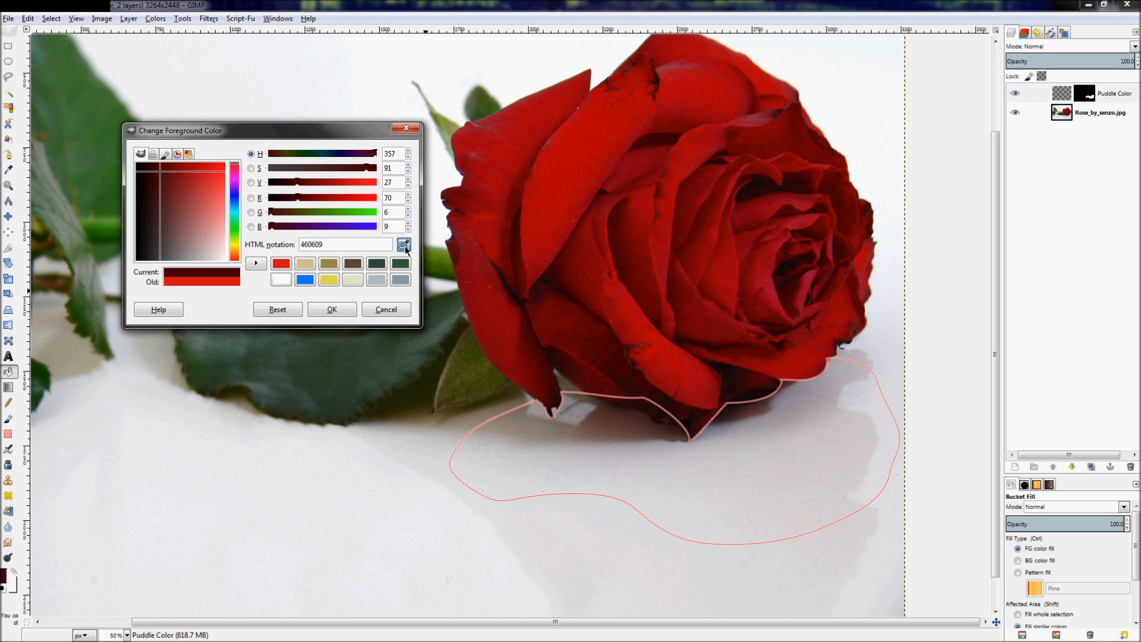
{"action": "left_click", "coordinate": [578, 266]}
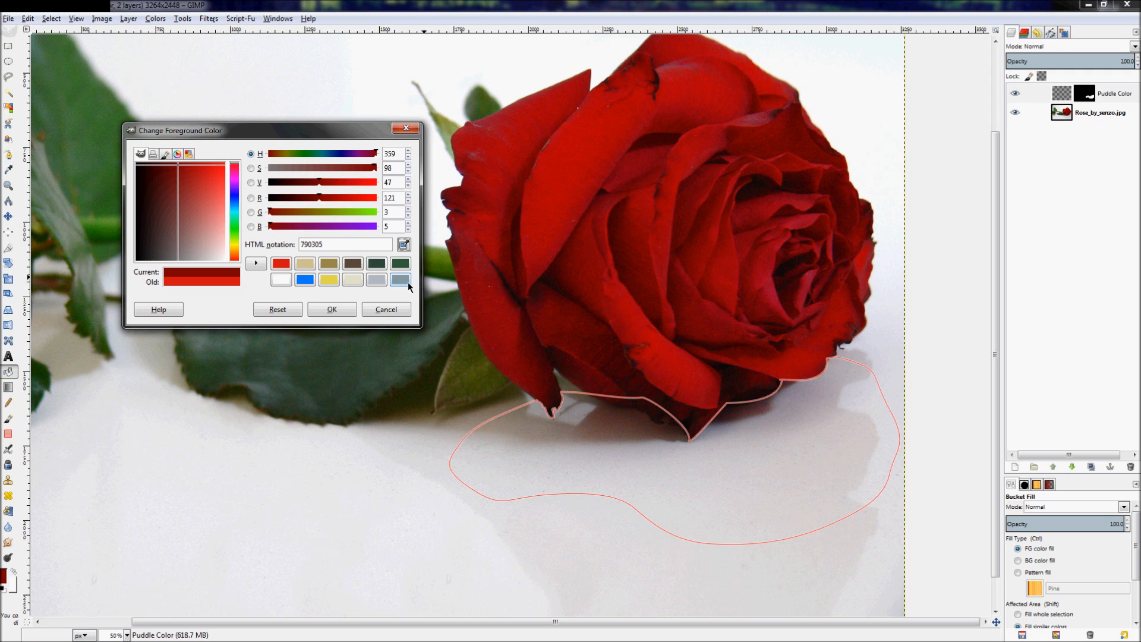
{"action": "left_click", "coordinate": [333, 309]}
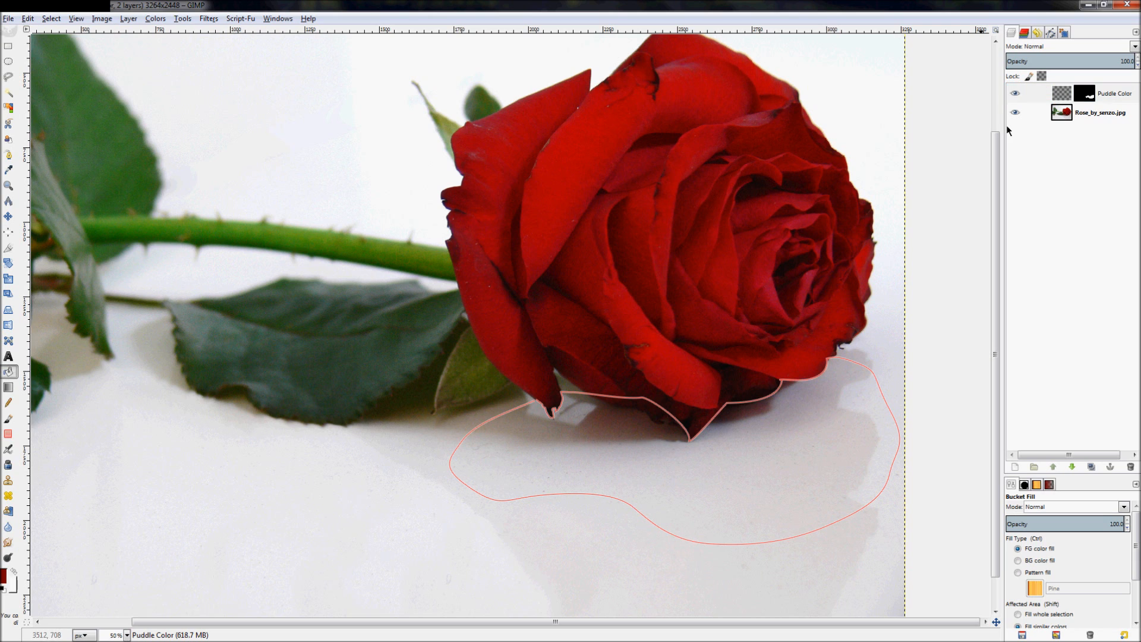
- Fill the Puddle Color layer with the dark red foreground colour and hide the puddle path Unnamed #1
{"action": "left_click", "coordinate": [1034, 95]}
{"action": "key", "text": "ctrl+comma"}
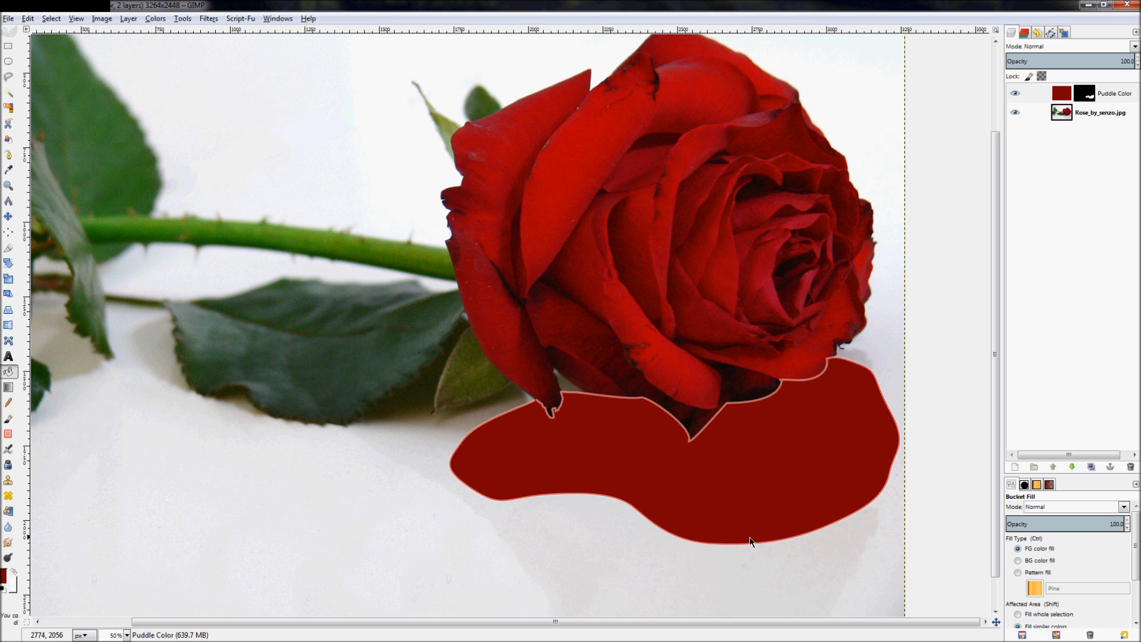
{"action": "left_click", "coordinate": [1052, 35]}
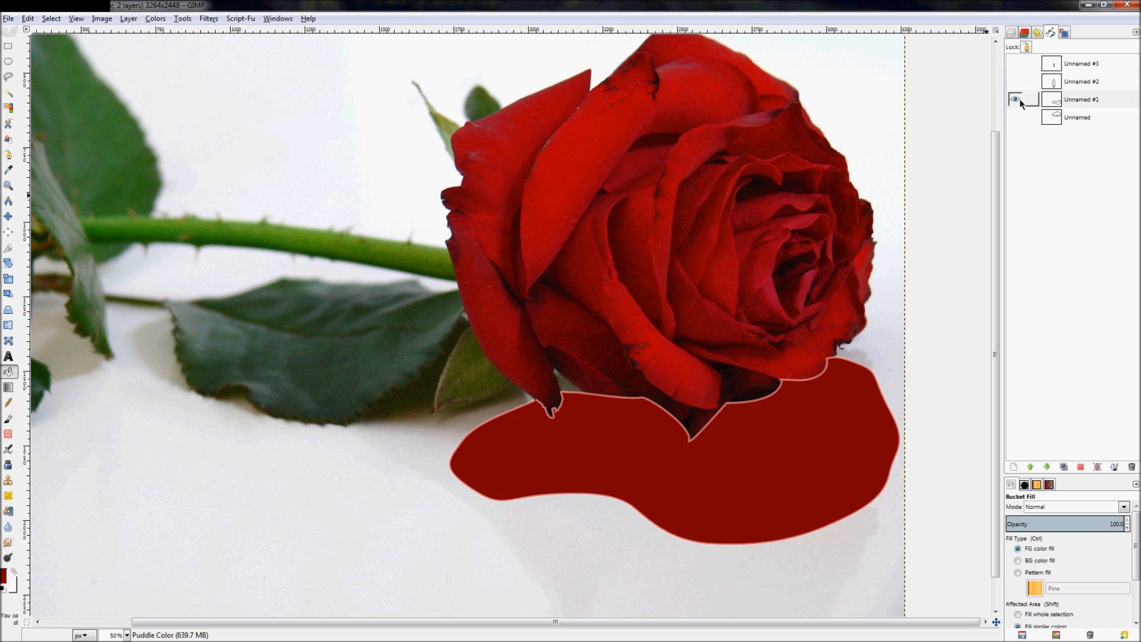
{"action": "left_click", "coordinate": [1016, 100]}
{"action": "left_click", "coordinate": [1010, 32]}
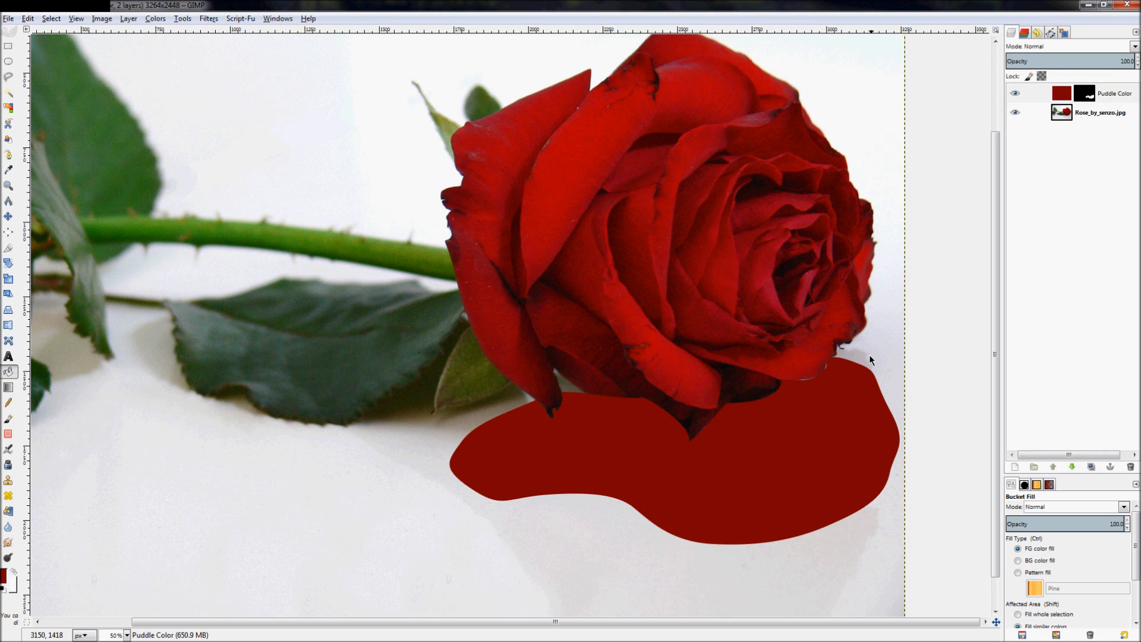
{"action": "key", "text": "z"}
{"action": "left_click", "coordinate": [893, 333], "text": "ctrl"}
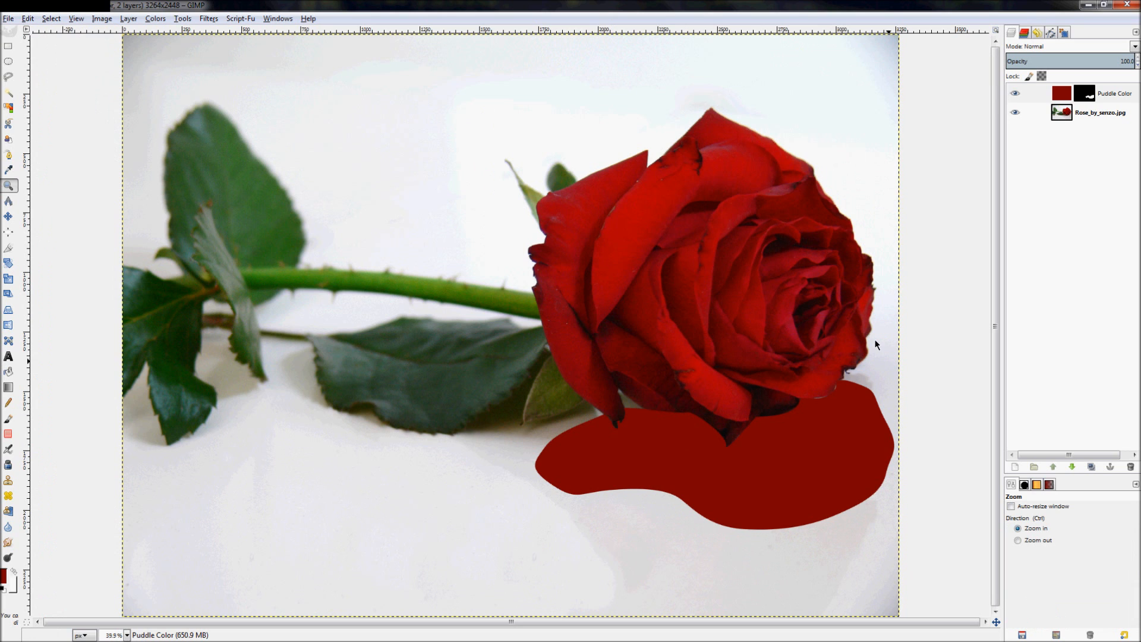
- Create a white-filled layer named Rose Color above the Puddle Color layer at 3264 x 2448 px
{"action": "left_click", "coordinate": [741, 225]}
{"action": "key", "text": "b"}
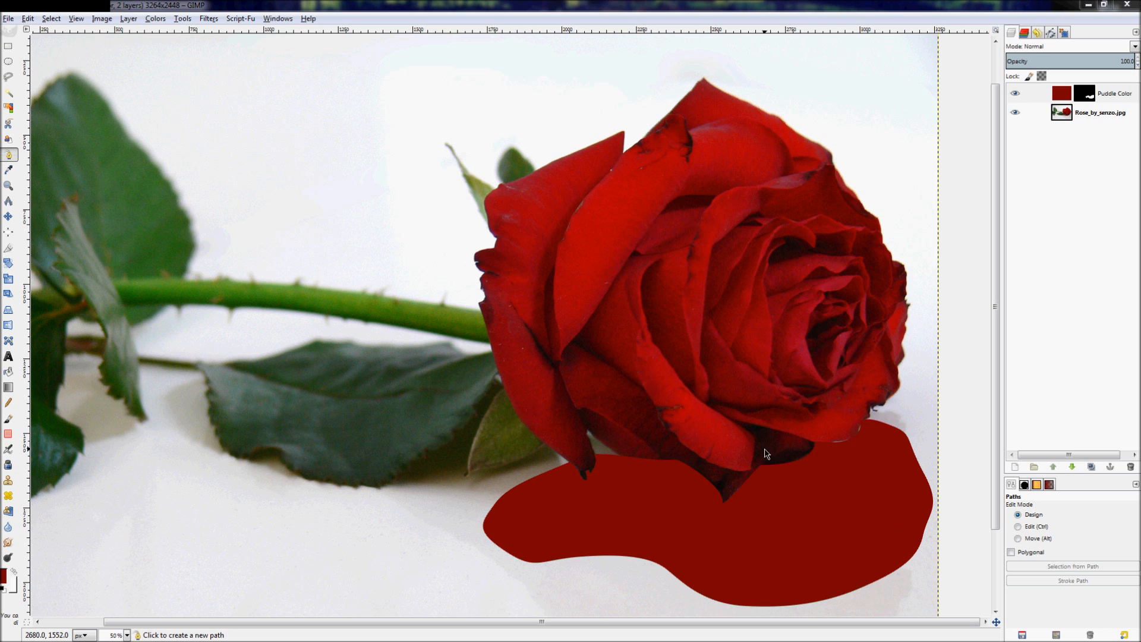
{"action": "right_click", "coordinate": [1110, 102]}
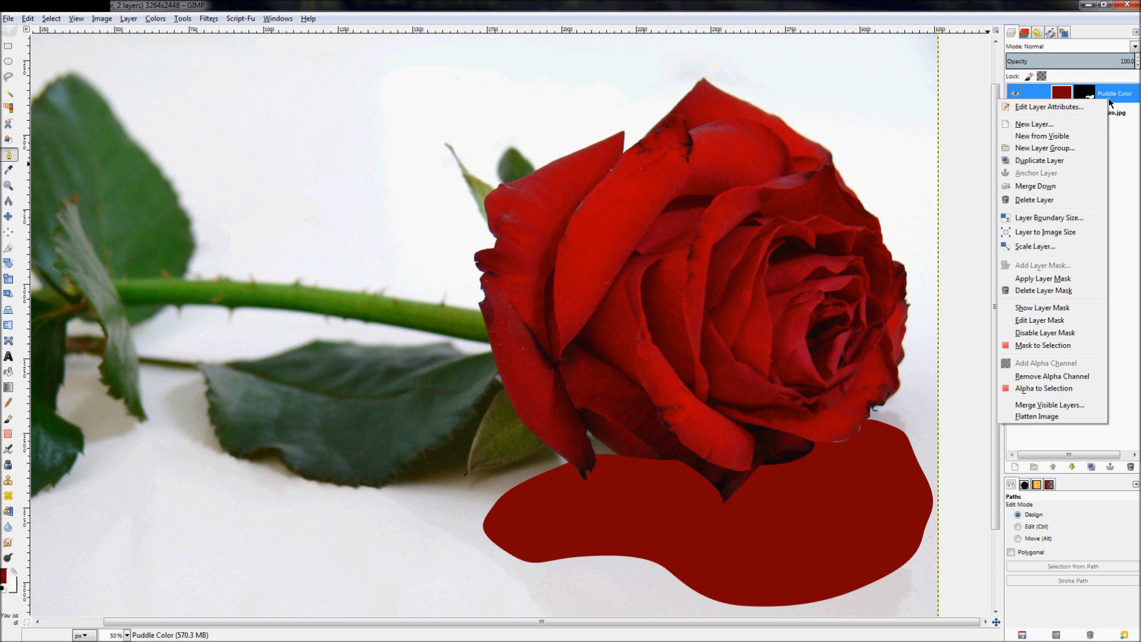
{"action": "left_click", "coordinate": [1046, 123]}
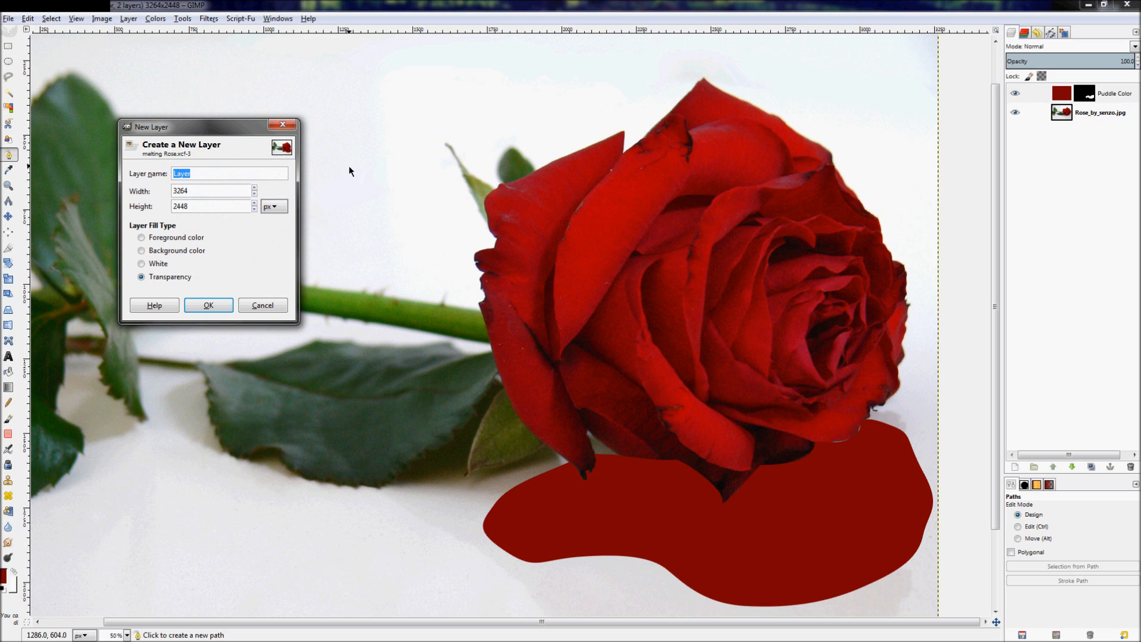
{"action": "type", "text": "Rose Color"}
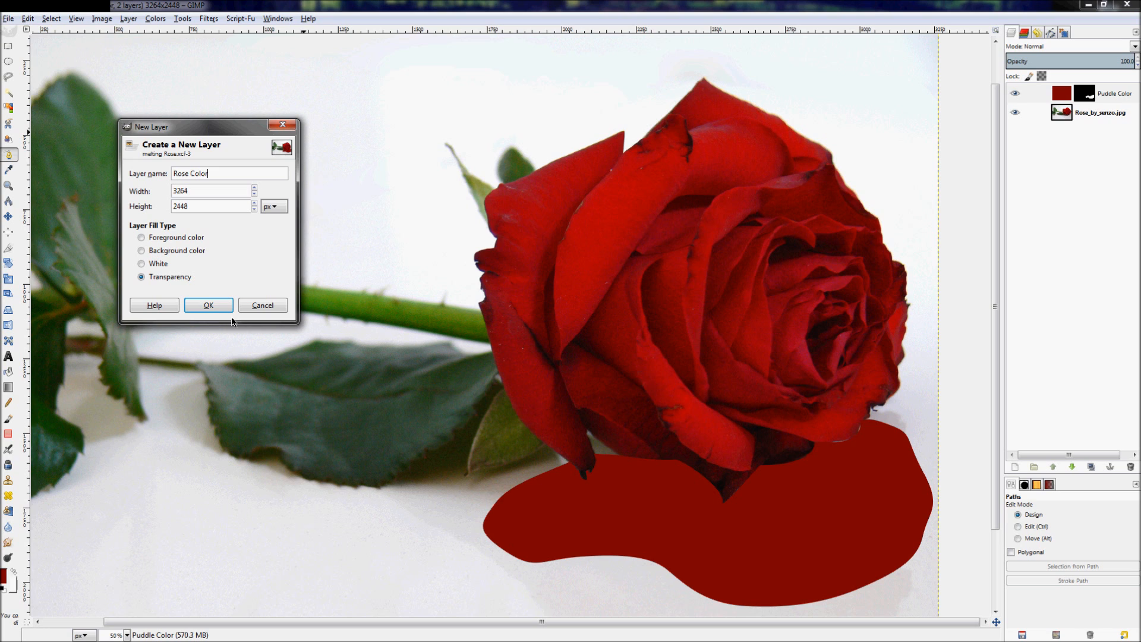
{"action": "left_click", "coordinate": [153, 264]}
{"action": "left_click", "coordinate": [208, 306]}
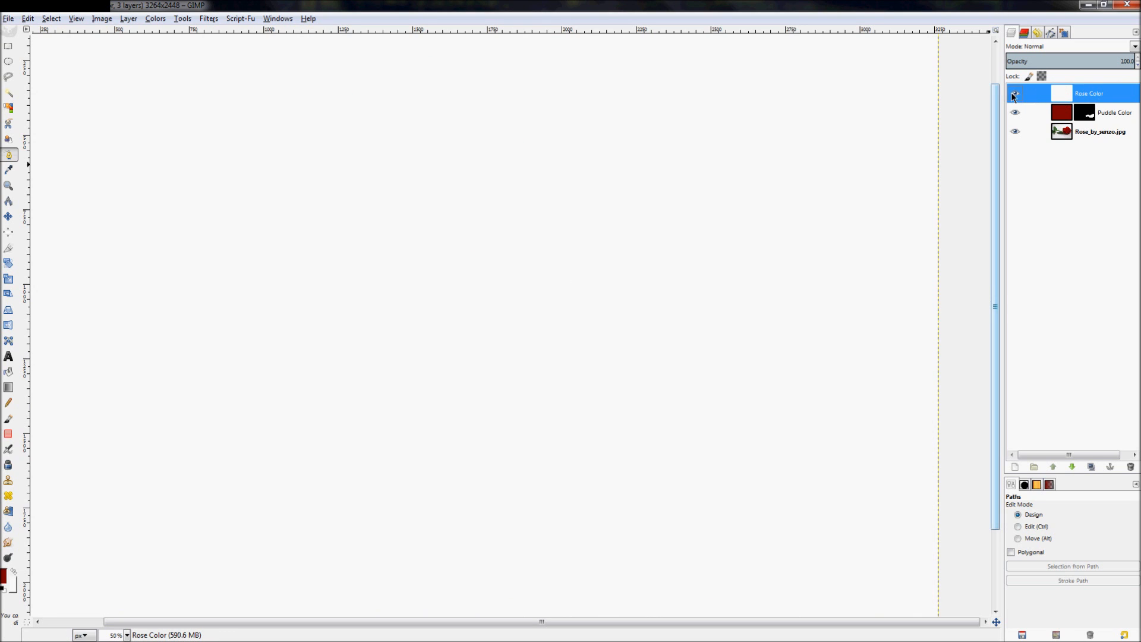
- Set the Rose Color layer's blend mode to Color and keep that layer active
{"action": "left_click", "coordinate": [1047, 47]}
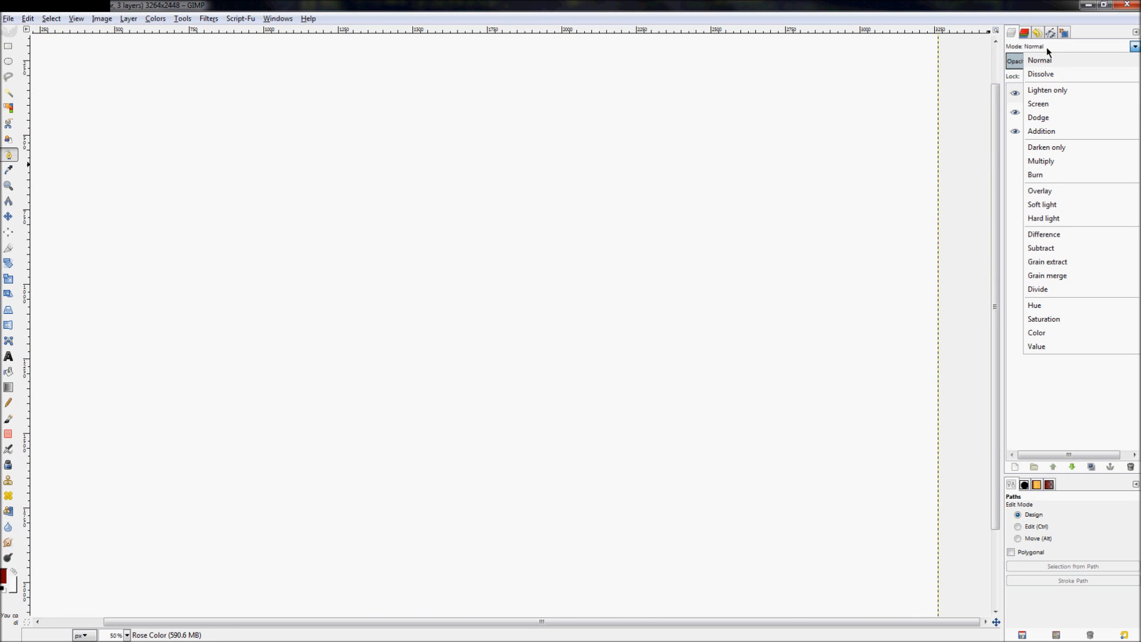
{"action": "left_click", "coordinate": [1038, 334]}
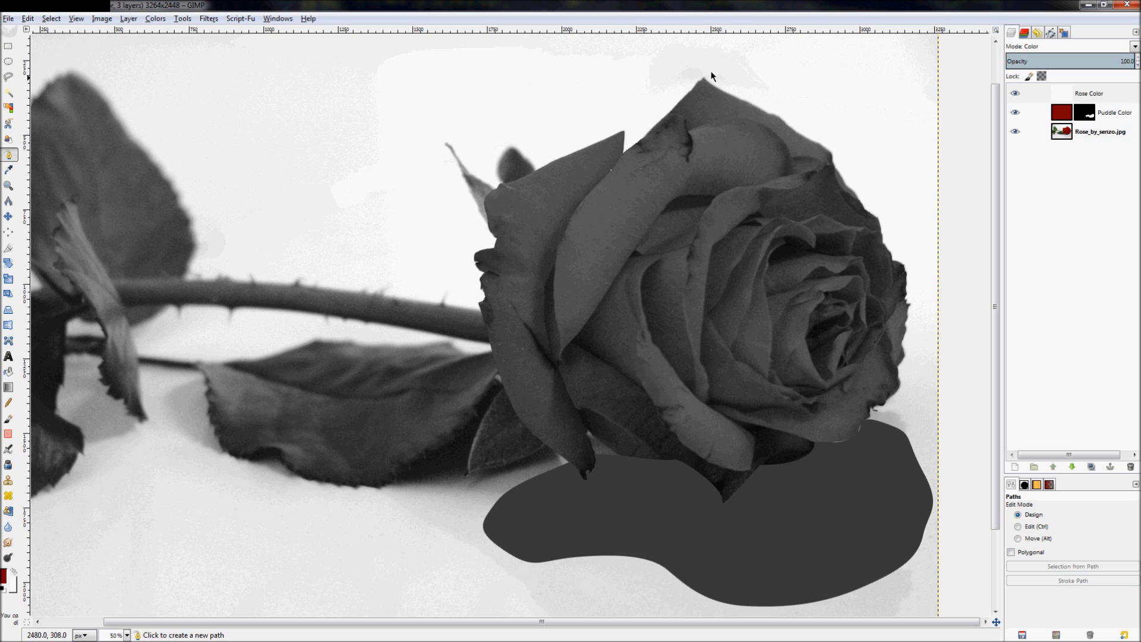
{"action": "left_click", "coordinate": [1082, 93]}
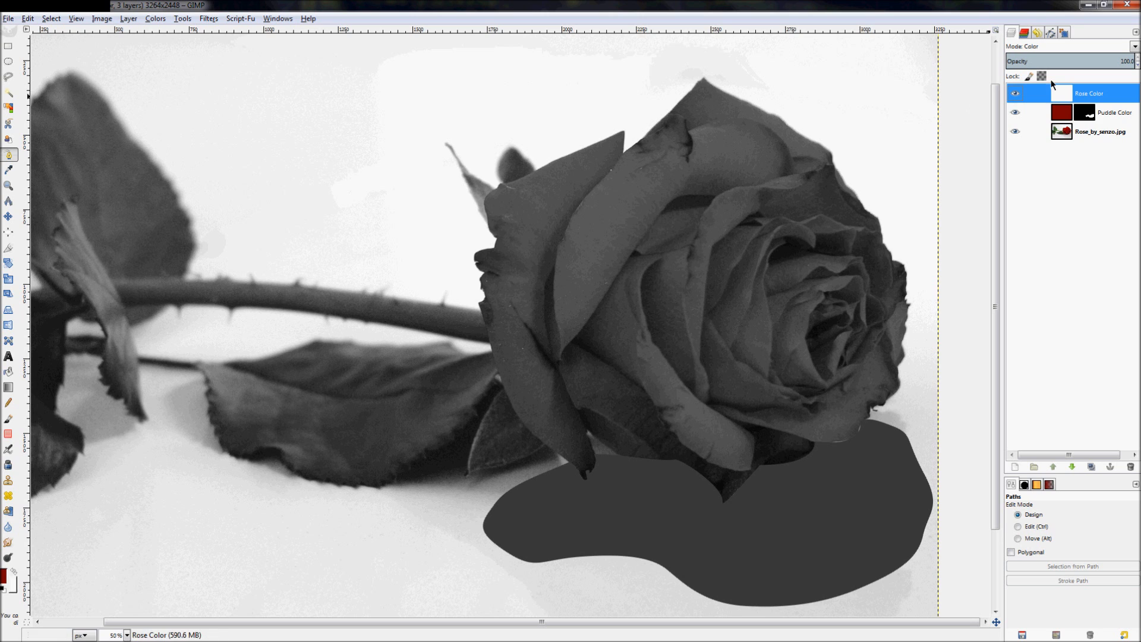
- Draw a wavy path from the rose's left edge across the outer petals, stepping up and down at each petal edge
{"action": "left_click", "coordinate": [9, 154]}
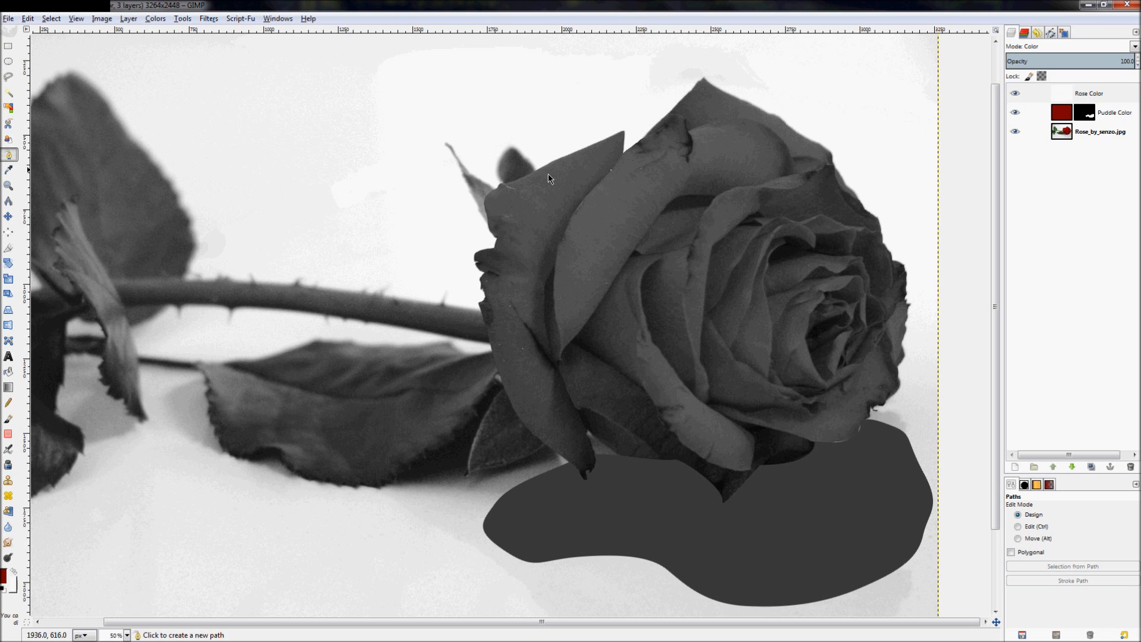
{"action": "key", "text": "1"}
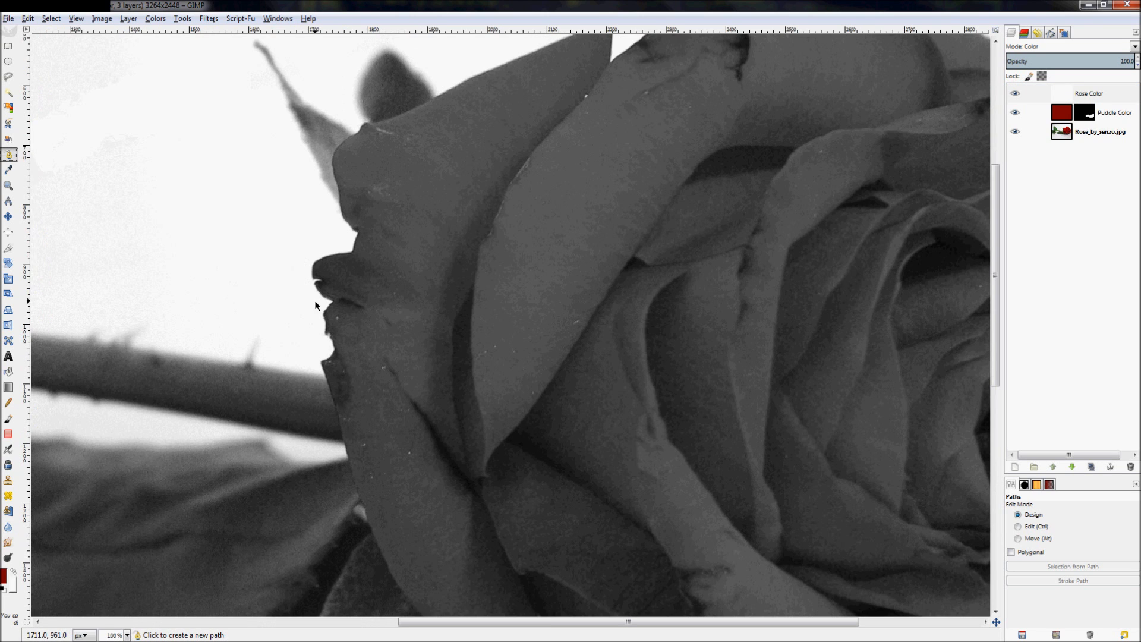
{"action": "left_click_drag", "start_coordinate": [315, 285], "coordinate": [340, 278]}
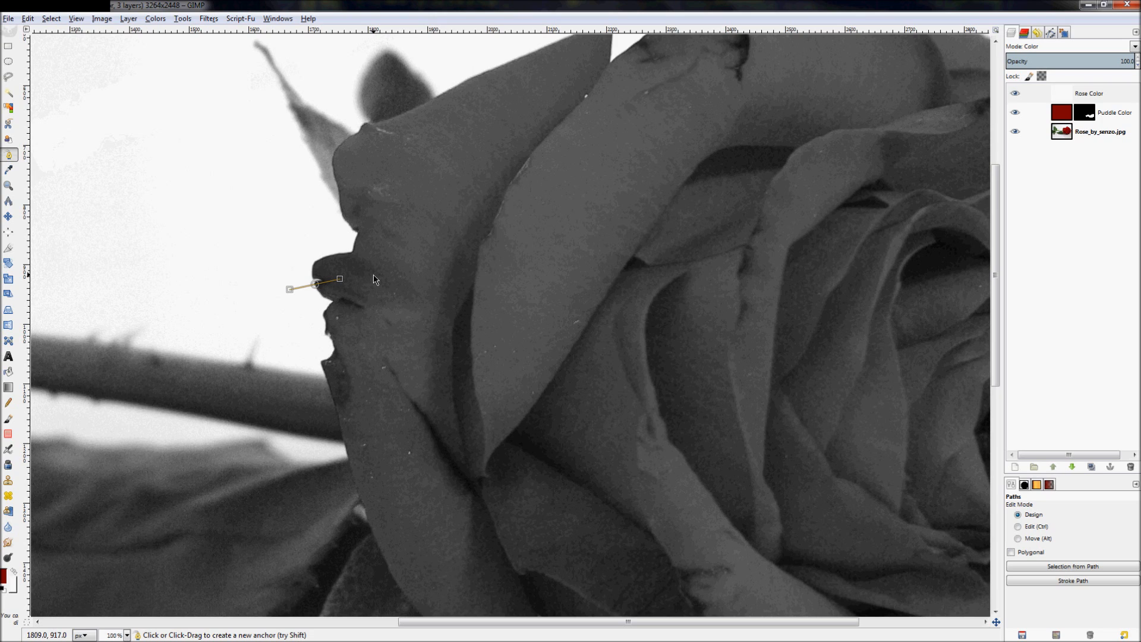
{"action": "mouse_move", "coordinate": [451, 335]}
{"action": "left_mouse_down"}
{"action": "mouse_move", "coordinate": [468, 374]}
{"action": "mouse_move", "coordinate": [465, 341]}
{"action": "left_mouse_up"}
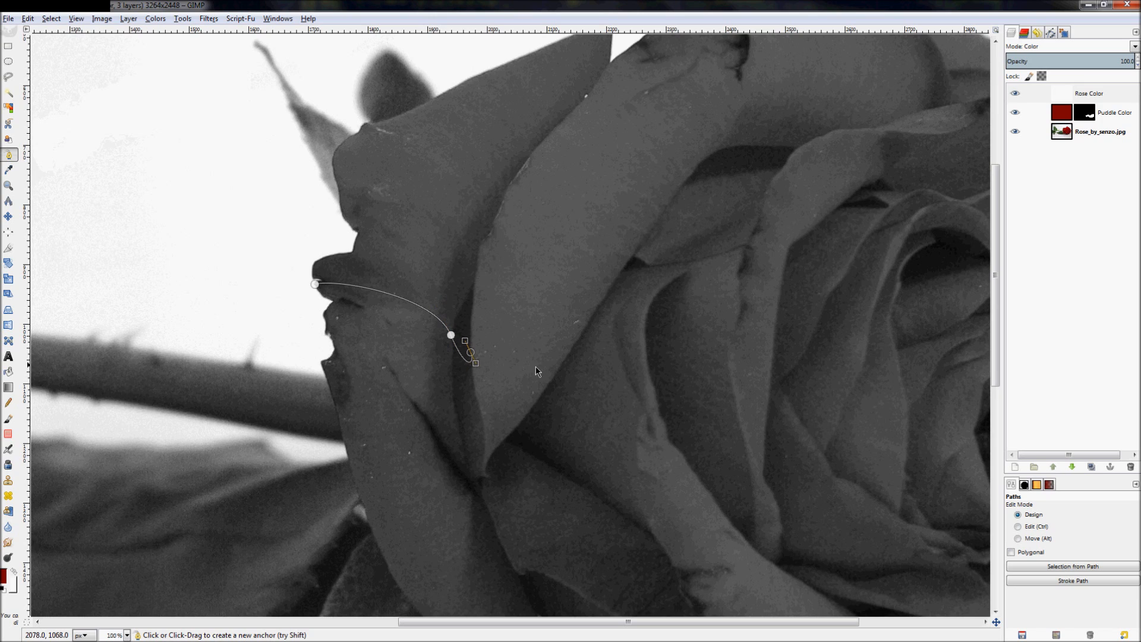
{"action": "left_click_drag", "start_coordinate": [569, 348], "coordinate": [644, 352]}
{"action": "left_click_drag", "start_coordinate": [728, 324], "coordinate": [779, 312]}
{"action": "left_click_drag", "start_coordinate": [773, 354], "coordinate": [817, 310]}
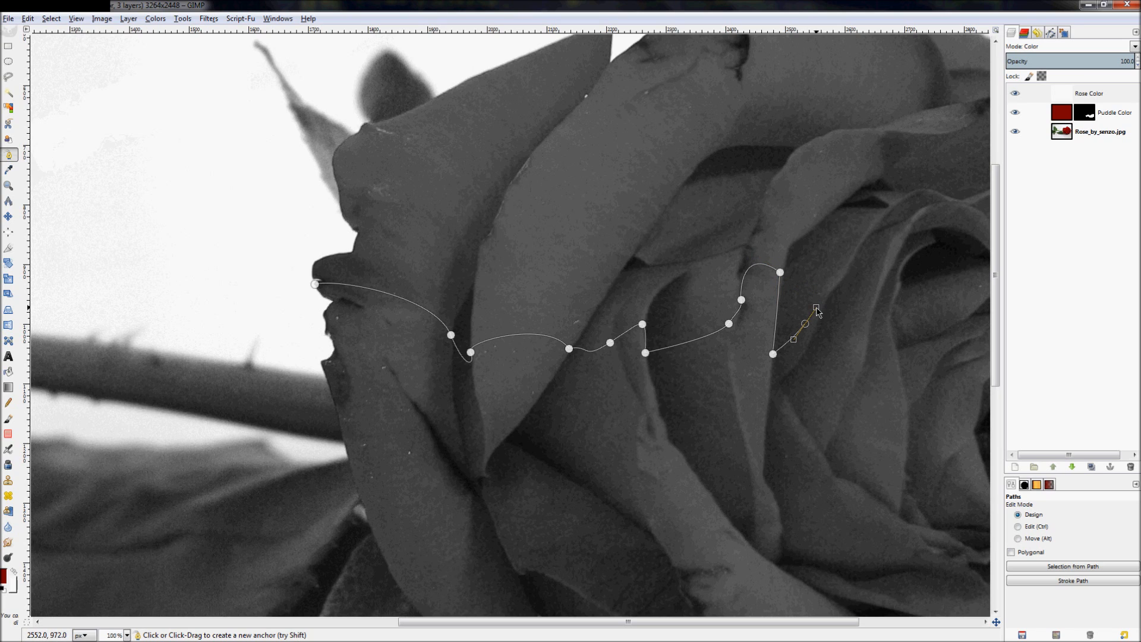
- Extend the wavy path across the middle petals, over the tip of the curled inner petal and down its inner edge
{"action": "left_click_drag", "start_coordinate": [526, 623], "coordinate": [647, 623]}
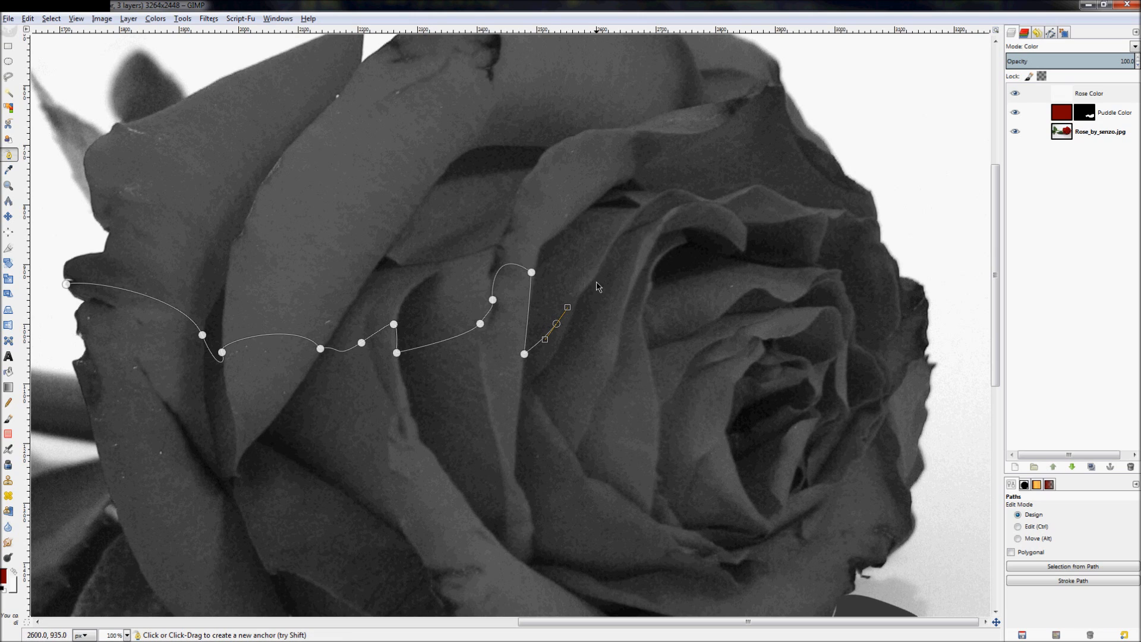
{"action": "left_click_drag", "start_coordinate": [596, 276], "coordinate": [600, 262]}
{"action": "left_click", "coordinate": [618, 255]}
{"action": "left_click_drag", "start_coordinate": [653, 241], "coordinate": [651, 294]}
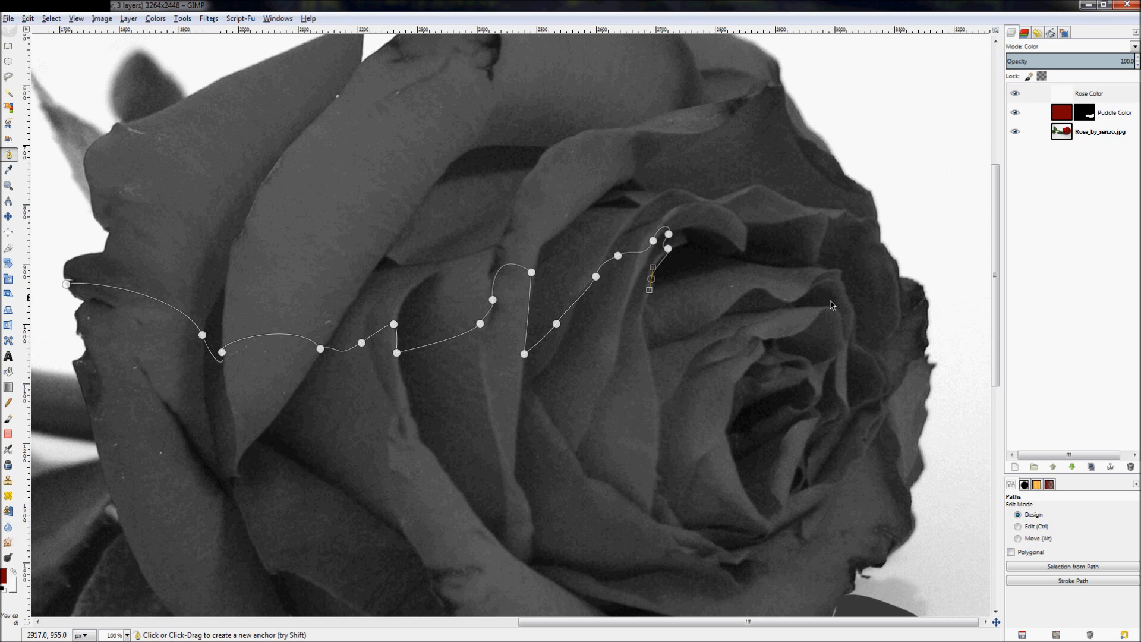
- Continue the path along the inner petal rims above the rose's centre to the flower's right edge
{"action": "scroll", "coordinate": [809, 303], "scroll_direction": "down", "scroll_amount": 2}
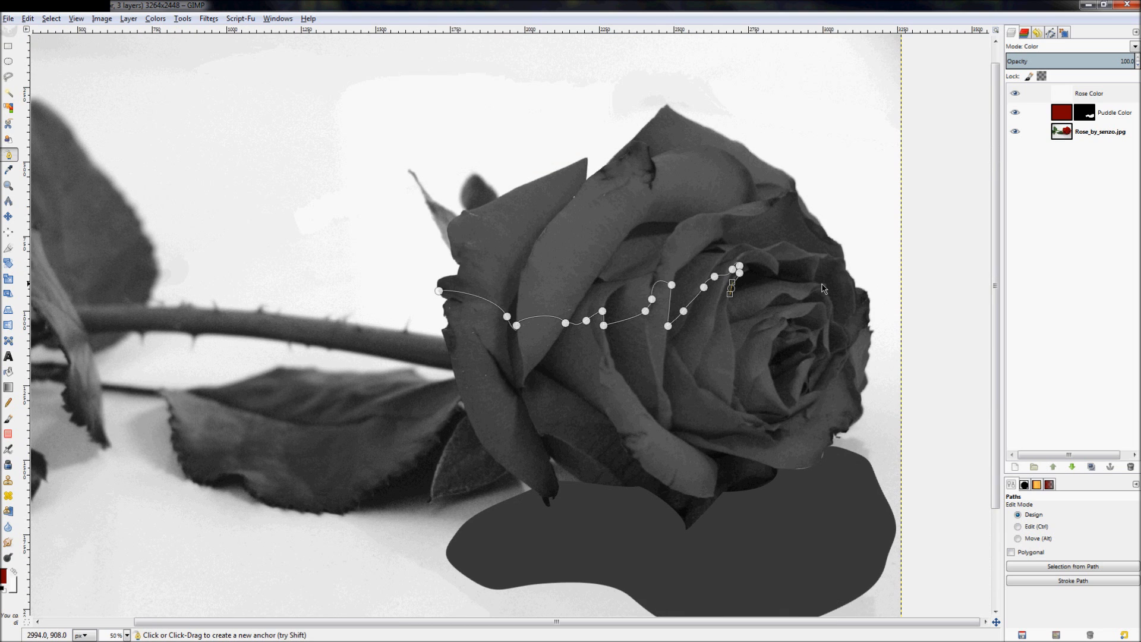
{"action": "scroll", "coordinate": [879, 307], "scroll_direction": "up", "scroll_amount": 2}
{"action": "left_click", "coordinate": [667, 270]}
{"action": "left_click_drag", "start_coordinate": [713, 272], "coordinate": [832, 292]}
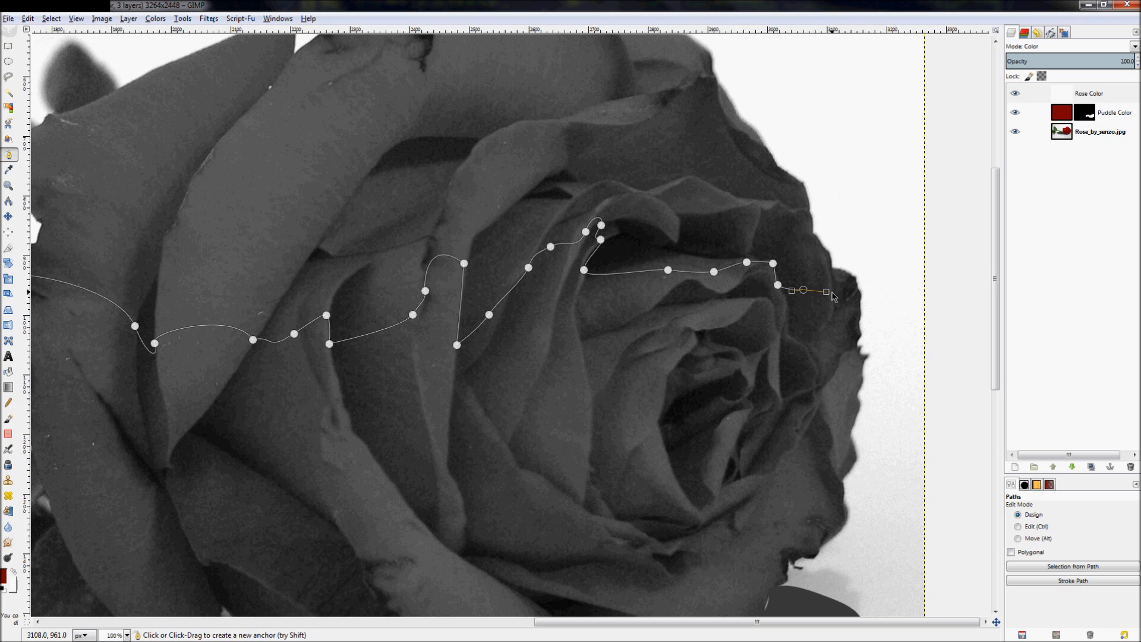
{"action": "left_click", "coordinate": [841, 293]}
{"action": "left_click", "coordinate": [836, 299]}
{"action": "left_click", "coordinate": [857, 303]}
{"action": "scroll", "coordinate": [802, 437], "scroll_direction": "down", "scroll_amount": 2, "text": "ctrl"}
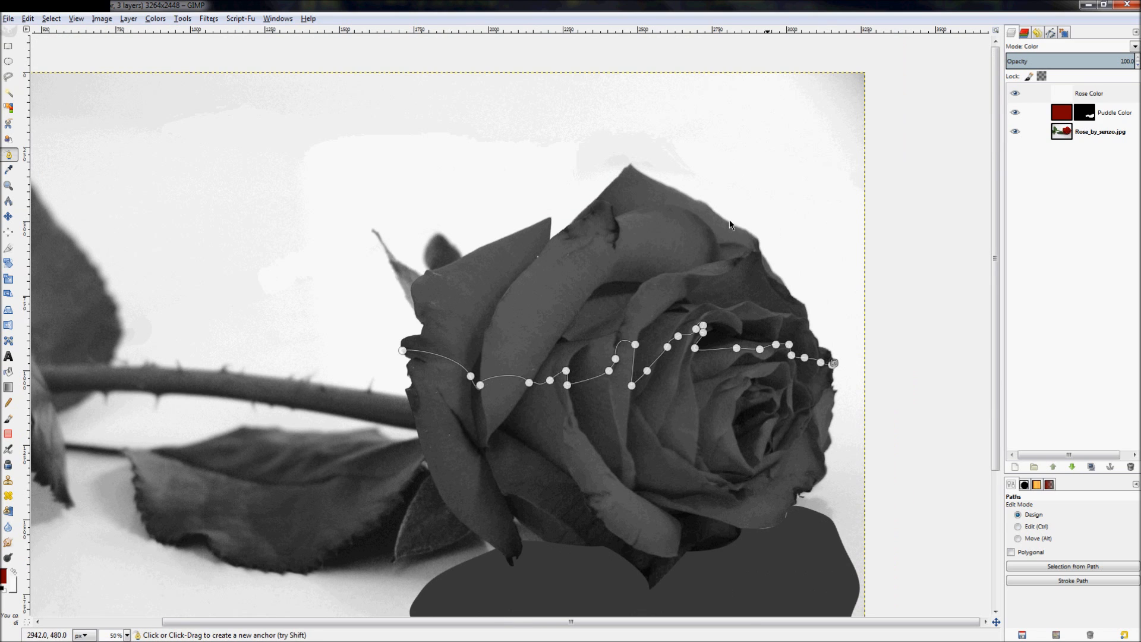
- Carry the path with straight segments through the background around the rose's top, ending on the upper edge of the left petal
{"action": "left_click", "coordinate": [842, 302]}
{"action": "left_click", "coordinate": [801, 227]}
{"action": "left_click", "coordinate": [718, 170]}
{"action": "left_click", "coordinate": [635, 128]}
{"action": "left_click", "coordinate": [533, 162]}
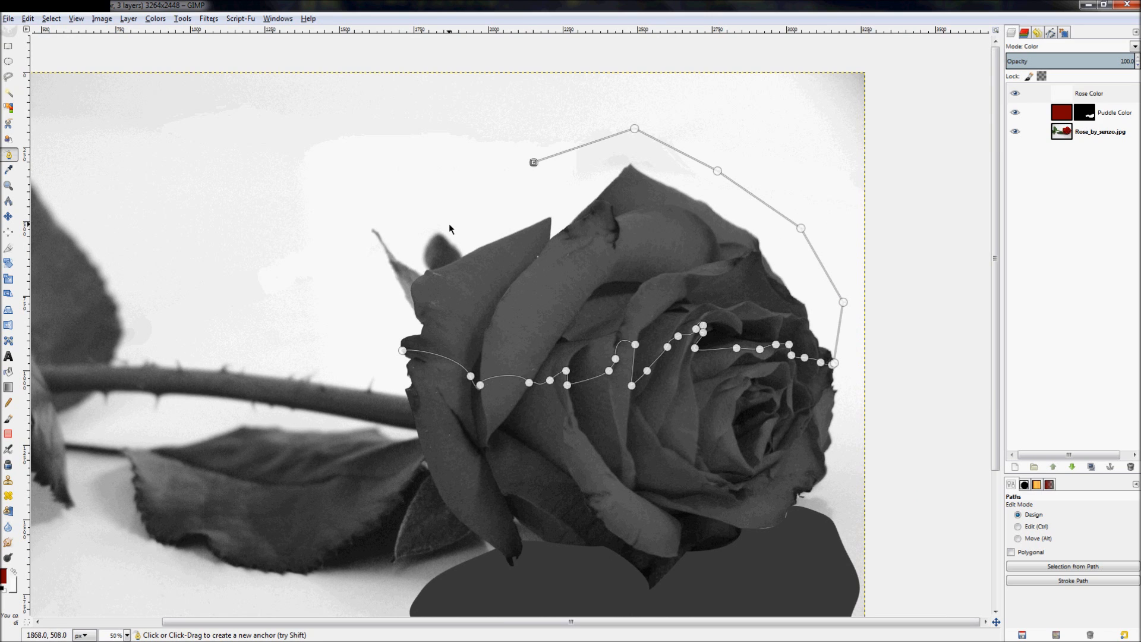
{"action": "left_click", "coordinate": [463, 256]}
- Trace the path closely along the left petal's outer edge, keeping the leaves outside, and loop it back near the starting anchor
{"action": "scroll", "coordinate": [343, 293], "scroll_direction": "up", "scroll_amount": 3}
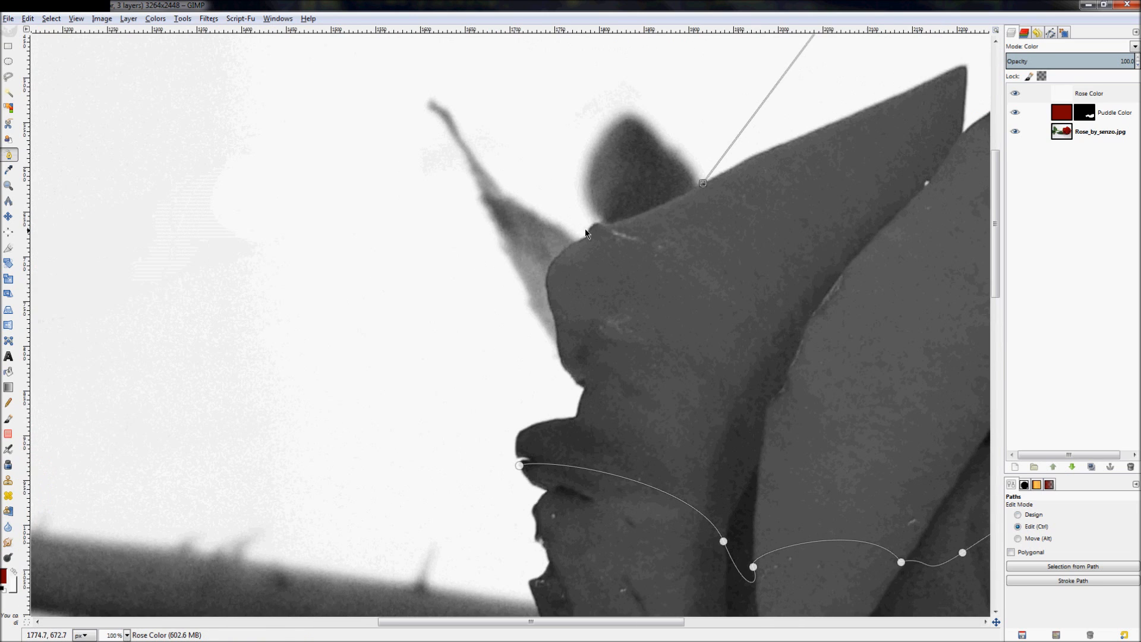
{"action": "left_click_drag", "start_coordinate": [609, 230], "coordinate": [600, 225]}
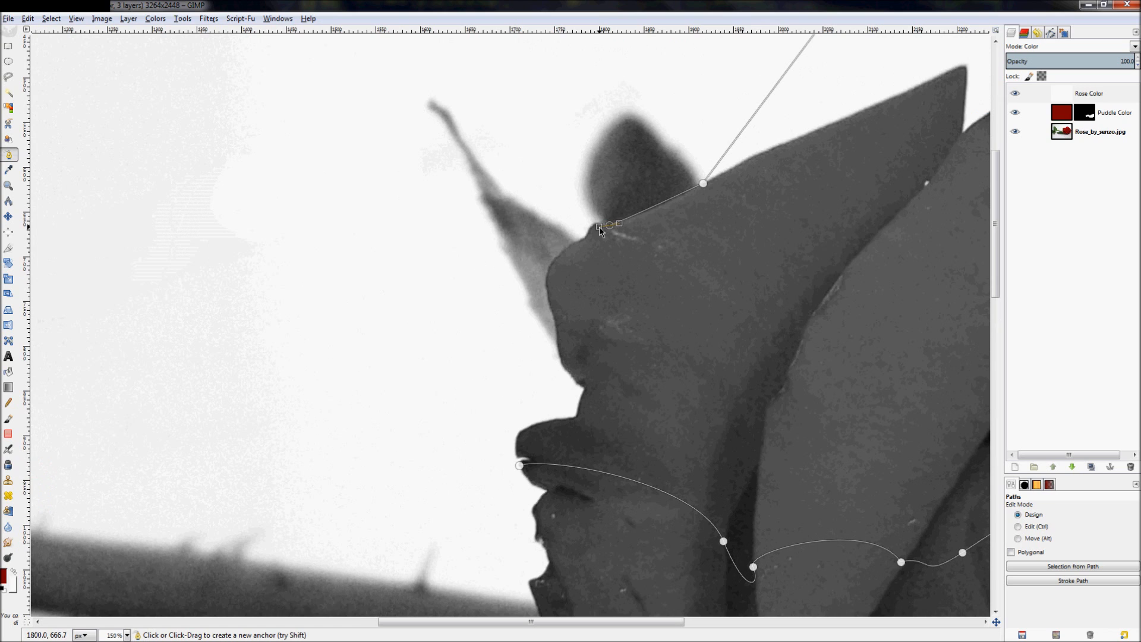
{"action": "mouse_move", "coordinate": [589, 235]}
{"action": "left_mouse_down"}
{"action": "mouse_move", "coordinate": [587, 256]}
{"action": "mouse_move", "coordinate": [571, 244]}
{"action": "left_mouse_up"}
{"action": "left_click_drag", "start_coordinate": [545, 286], "coordinate": [549, 306]}
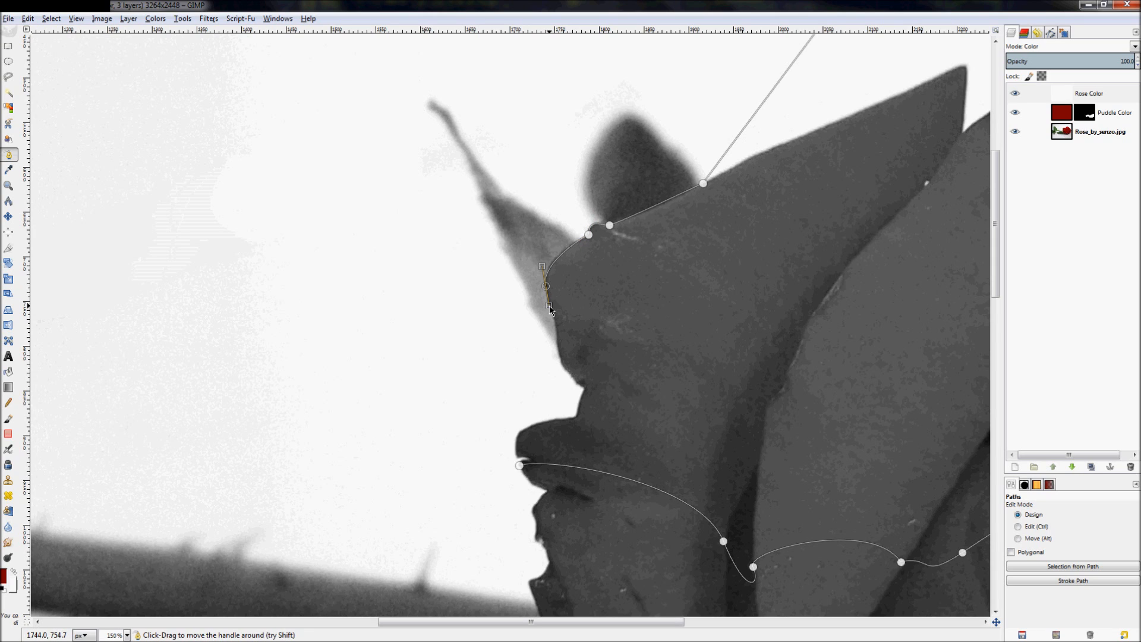
{"action": "left_click_drag", "start_coordinate": [558, 348], "coordinate": [558, 364]}
{"action": "left_click", "coordinate": [540, 398]}
{"action": "left_click", "coordinate": [465, 440]}
{"action": "left_click", "coordinate": [476, 479]}
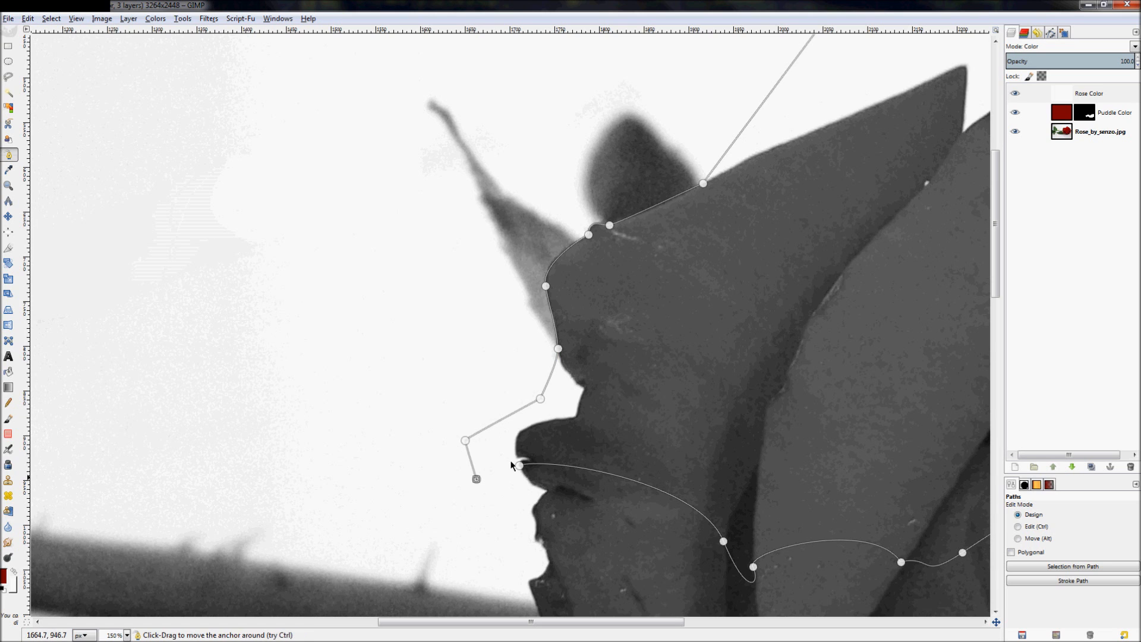
{"action": "scroll", "coordinate": [265, 202], "scroll_direction": "down", "scroll_amount": 2}
{"action": "scroll", "coordinate": [705, 441], "scroll_direction": "down", "scroll_amount": 1}
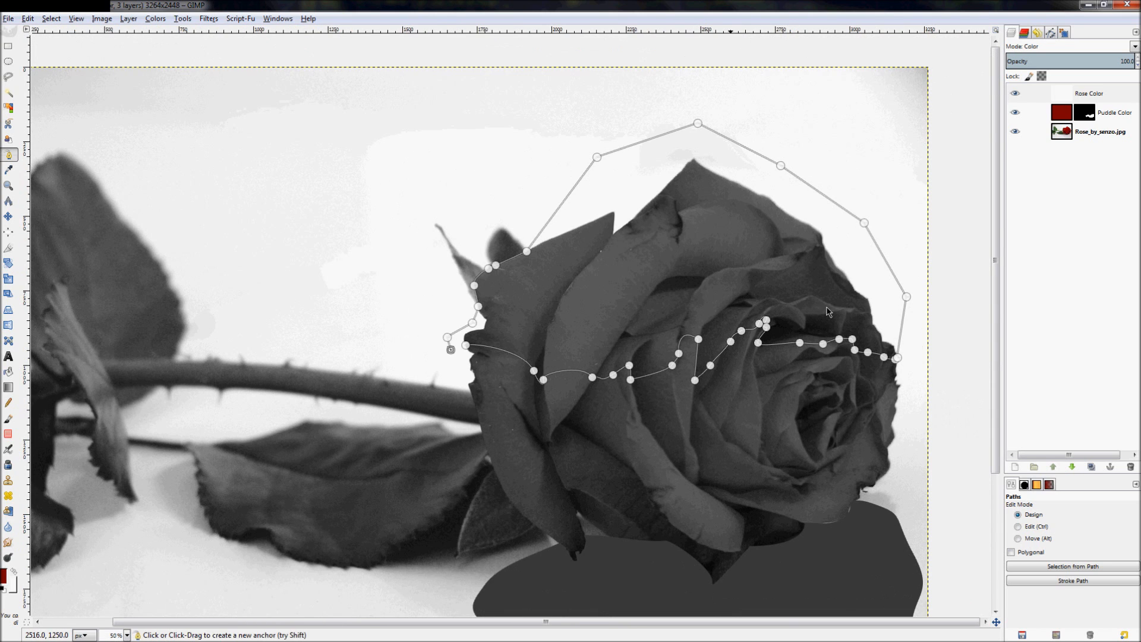
- Convert the path to a selection and add a layer mask initialised to Selection on the Rose Color layer
{"action": "left_click", "coordinate": [1051, 34]}
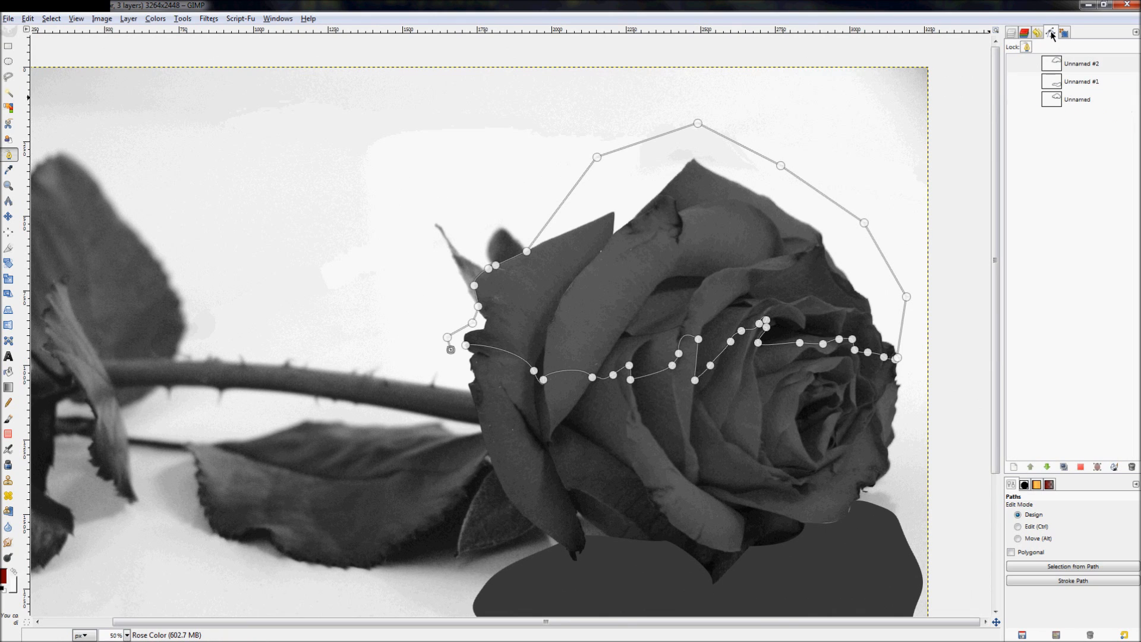
{"action": "left_click", "coordinate": [1016, 36]}
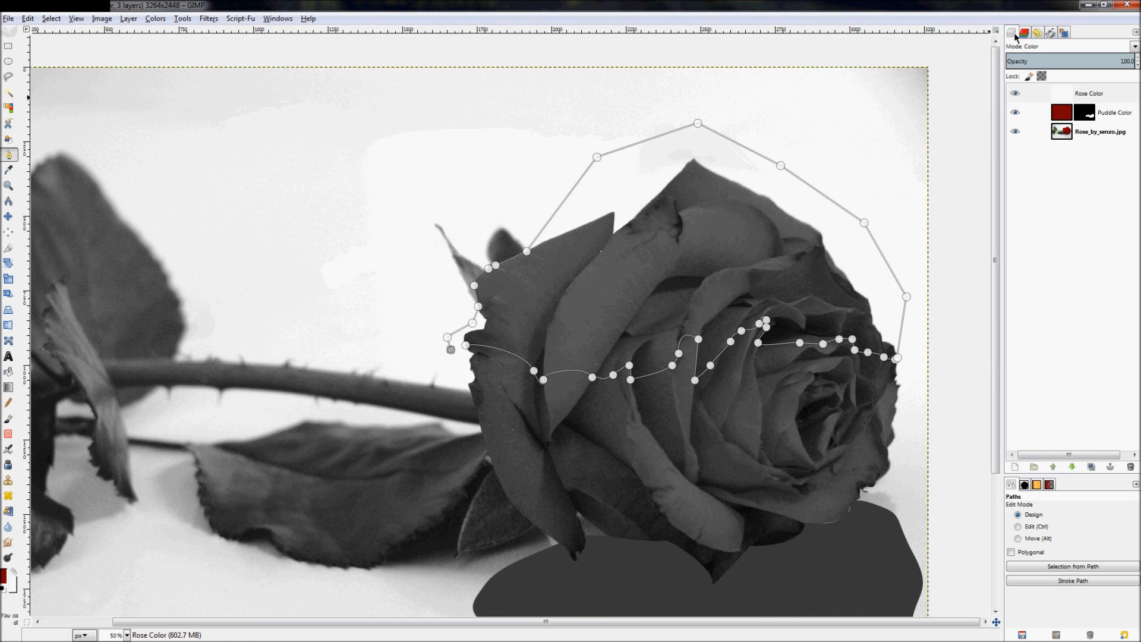
{"action": "key", "text": "shift+v"}
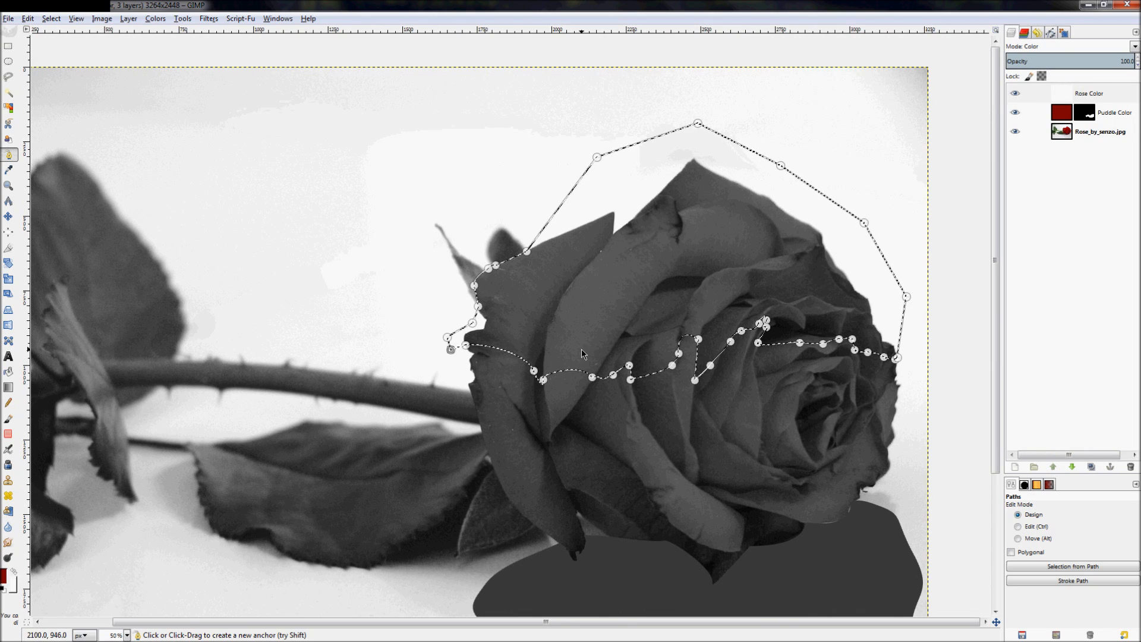
{"action": "right_click", "coordinate": [1073, 94]}
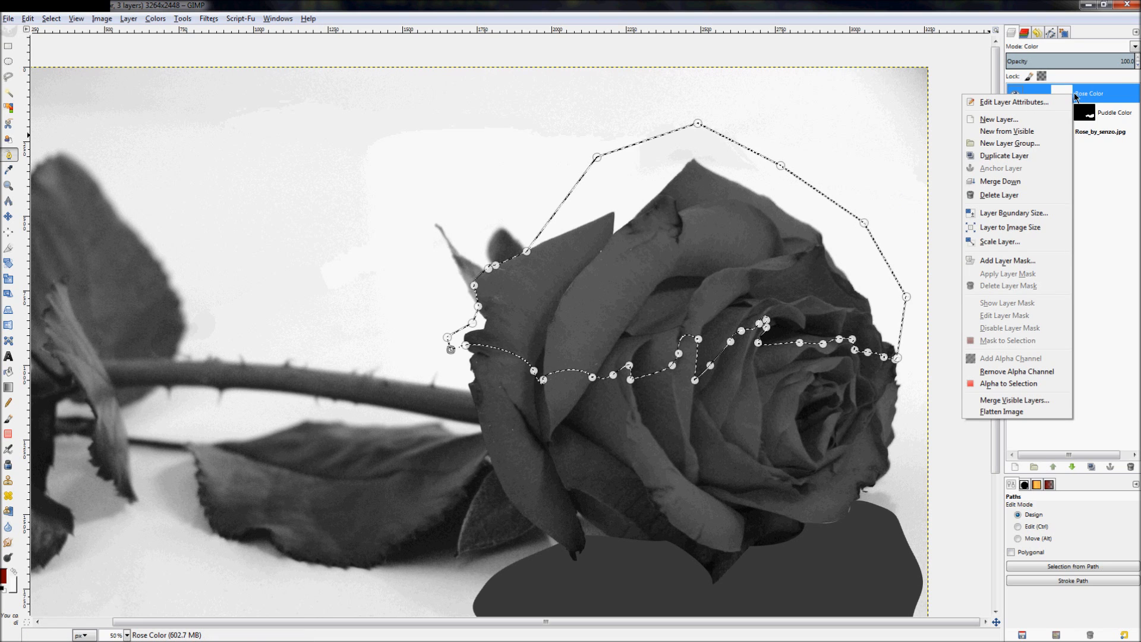
{"action": "left_click", "coordinate": [1023, 263]}
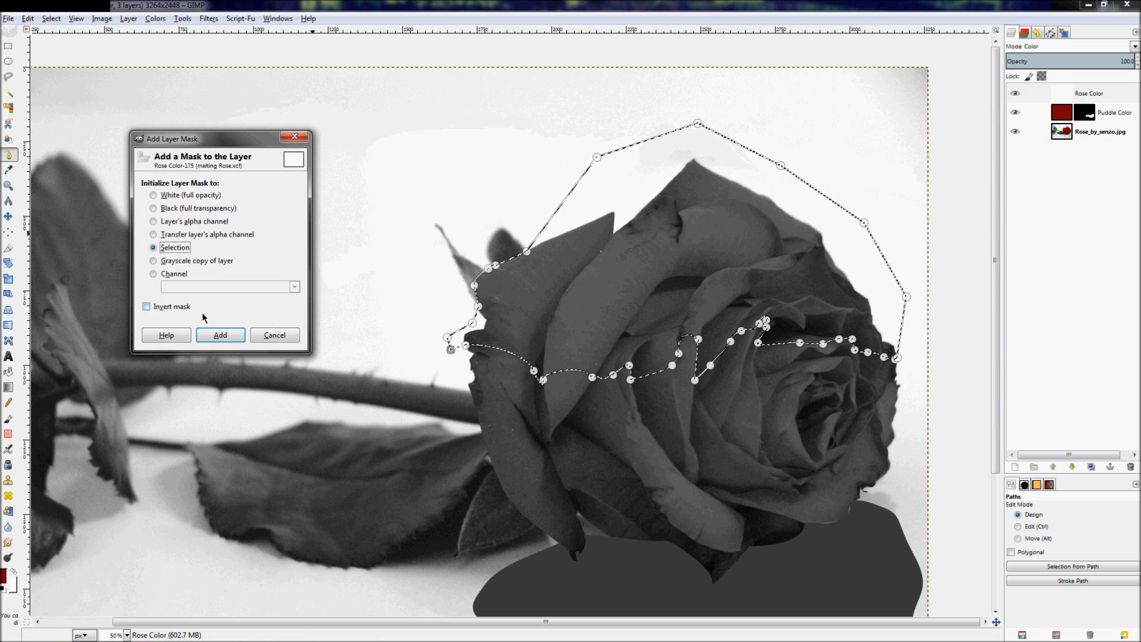
{"action": "left_click", "coordinate": [205, 334]}
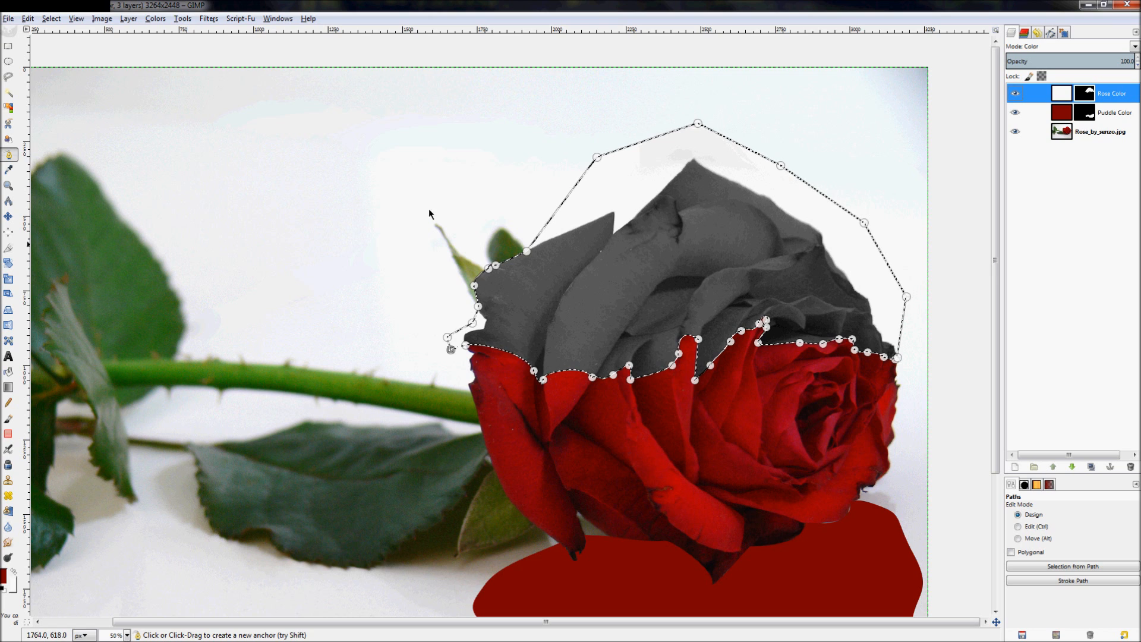
- Clear the selection and leave path editing by switching to the Move tool
{"action": "left_click", "coordinate": [51, 18]}
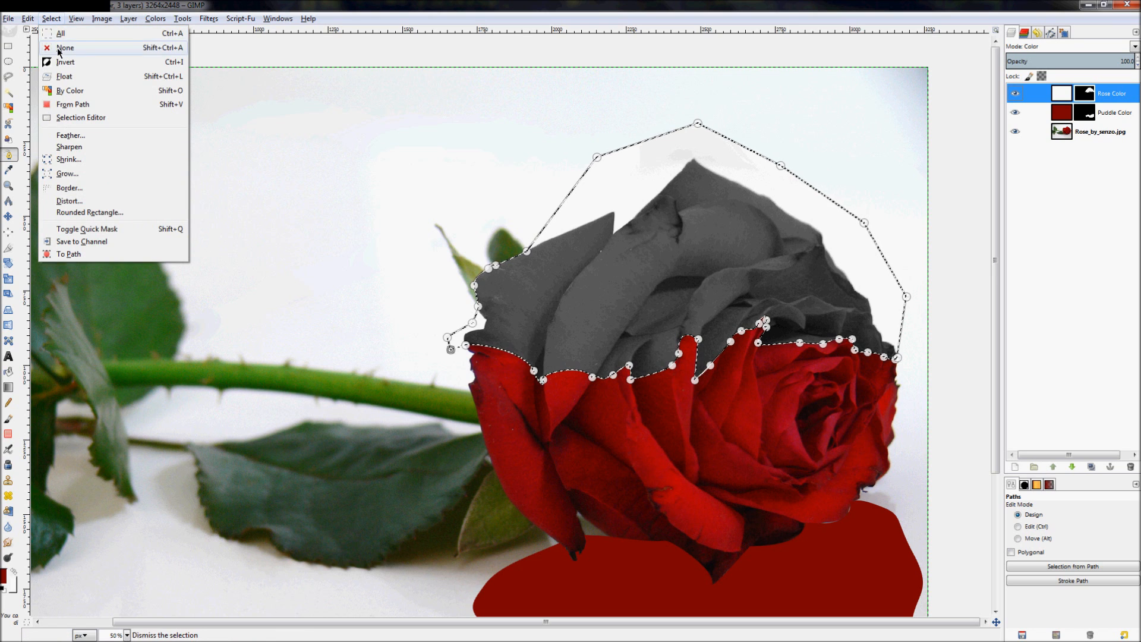
{"action": "left_click", "coordinate": [62, 45]}
{"action": "left_click", "coordinate": [1050, 33]}
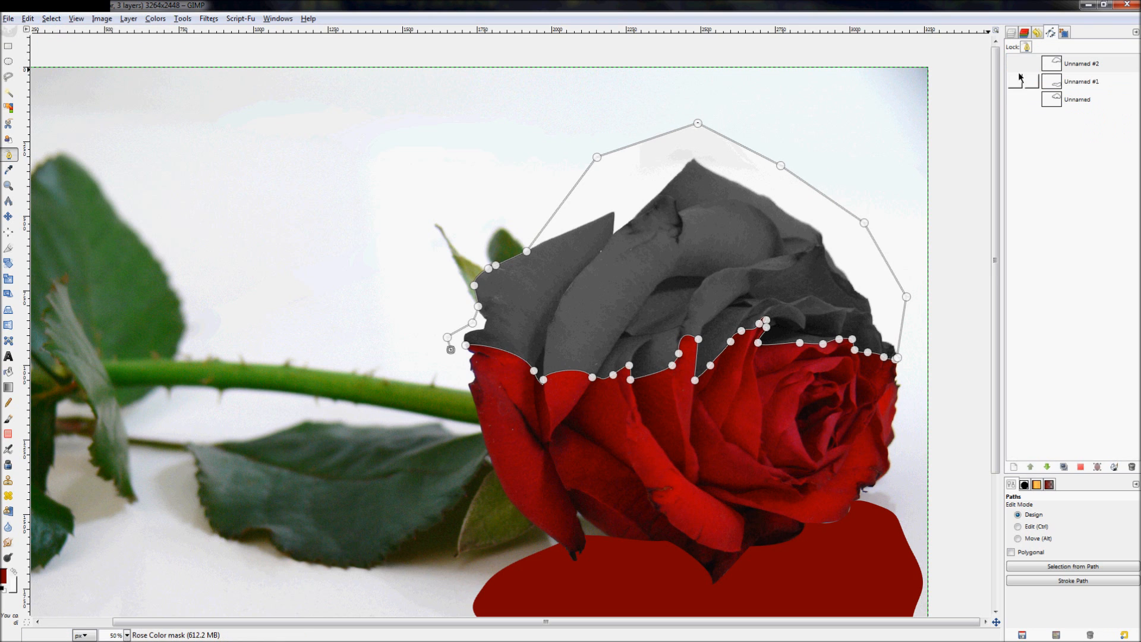
{"action": "left_click", "coordinate": [1013, 35]}
{"action": "left_click", "coordinate": [9, 216]}
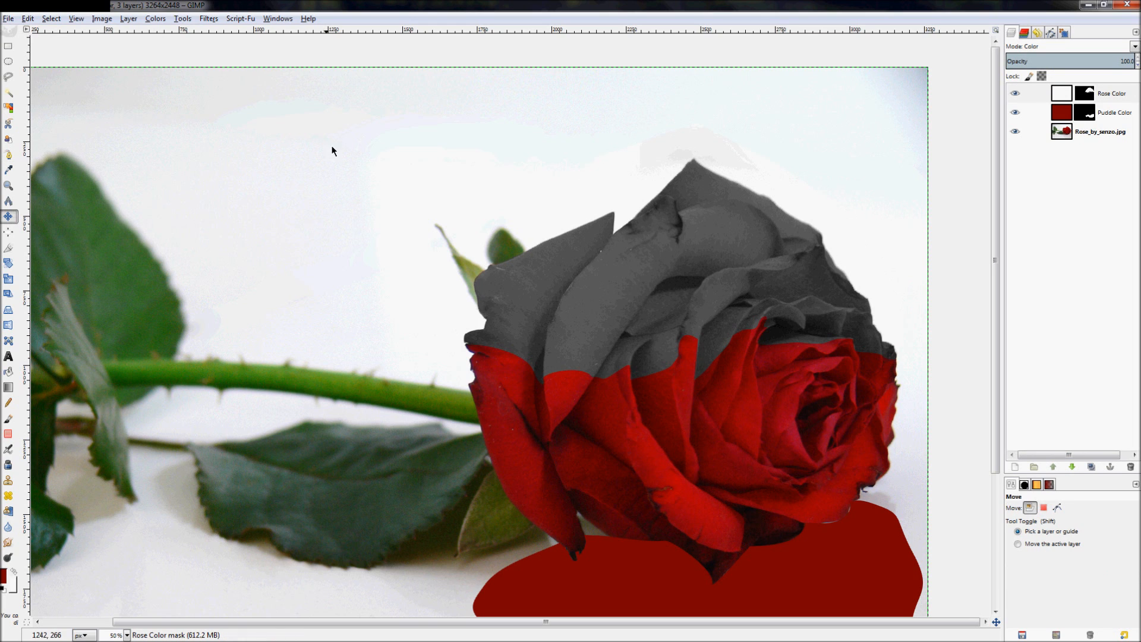
- Duplicate the Rose Color layer as Rose White 1 and set the copy's blend mode to Overlay
{"action": "key", "text": "z"}
{"action": "key", "text": "shift+ctrl+j"}
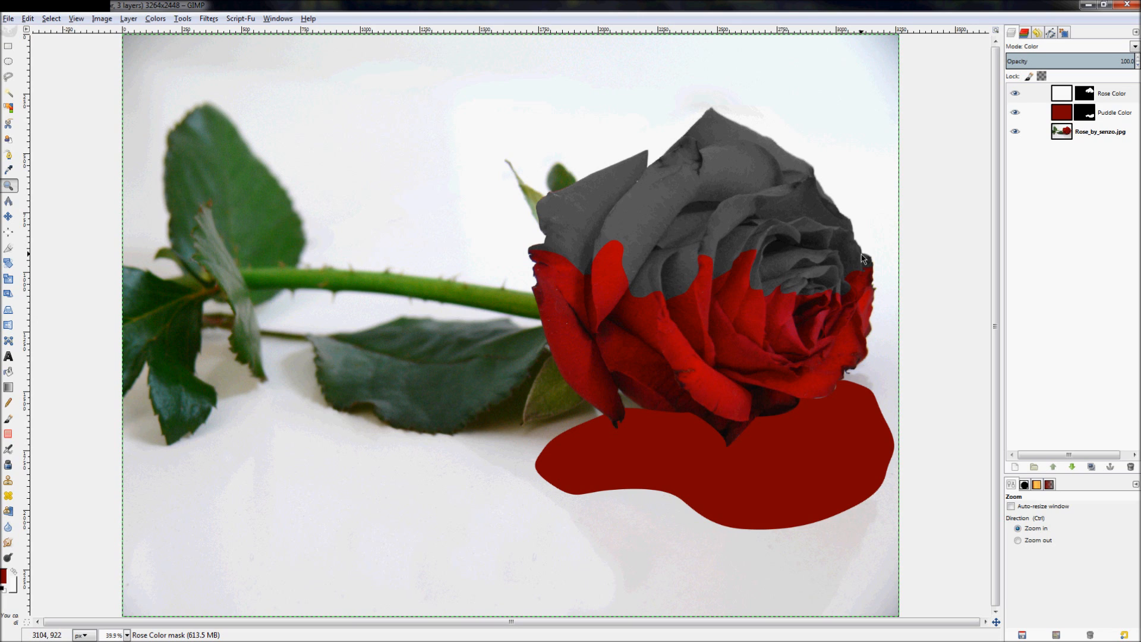
{"action": "right_click", "coordinate": [1122, 98]}
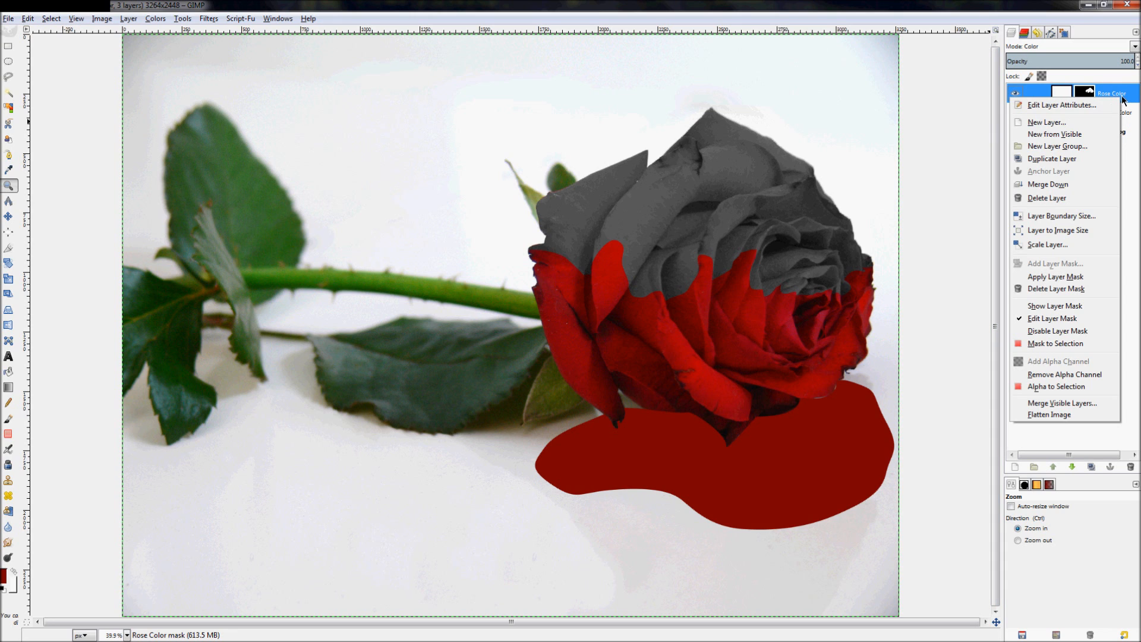
{"action": "left_click", "coordinate": [1055, 159]}
{"action": "right_click", "coordinate": [1097, 100]}
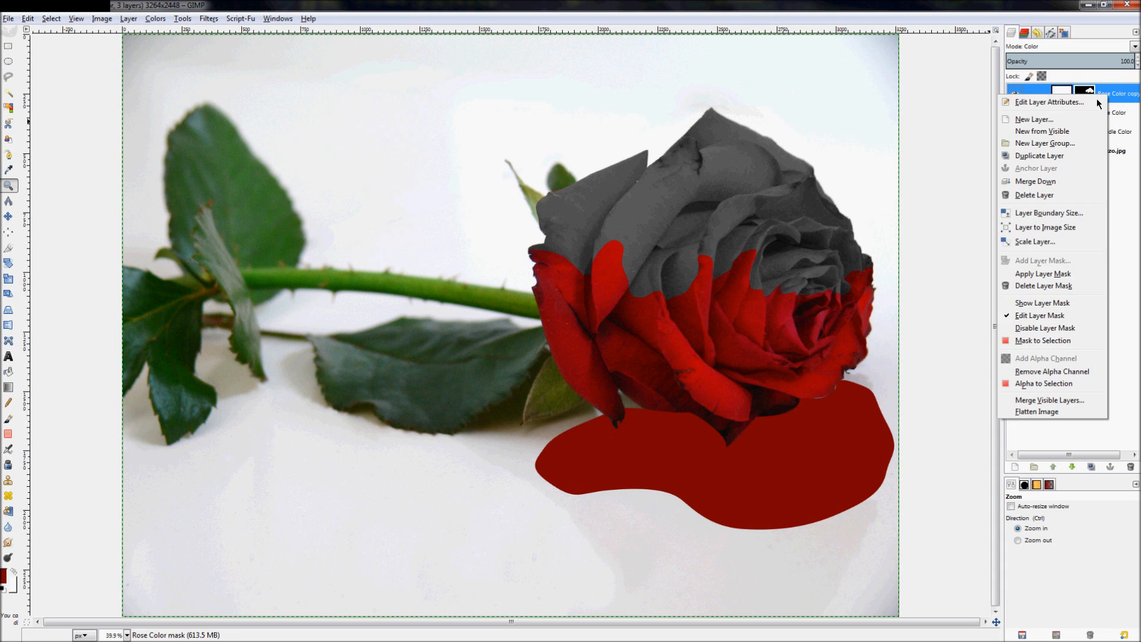
{"action": "left_click", "coordinate": [1091, 104]}
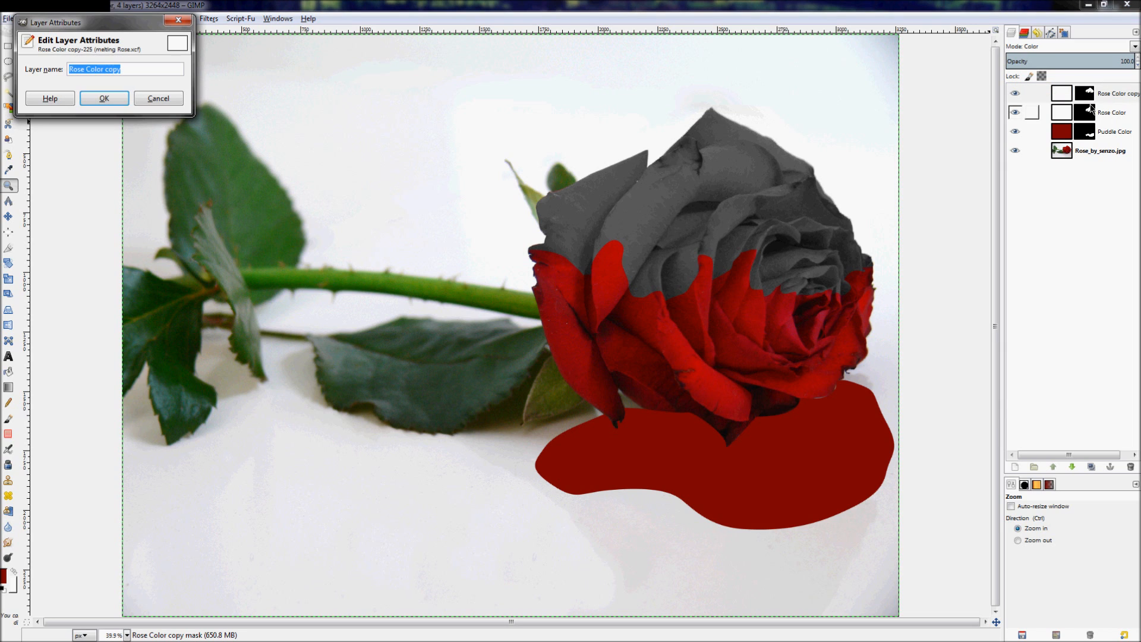
{"action": "type", "text": "Rose White 1"}
{"action": "key", "text": "Return"}
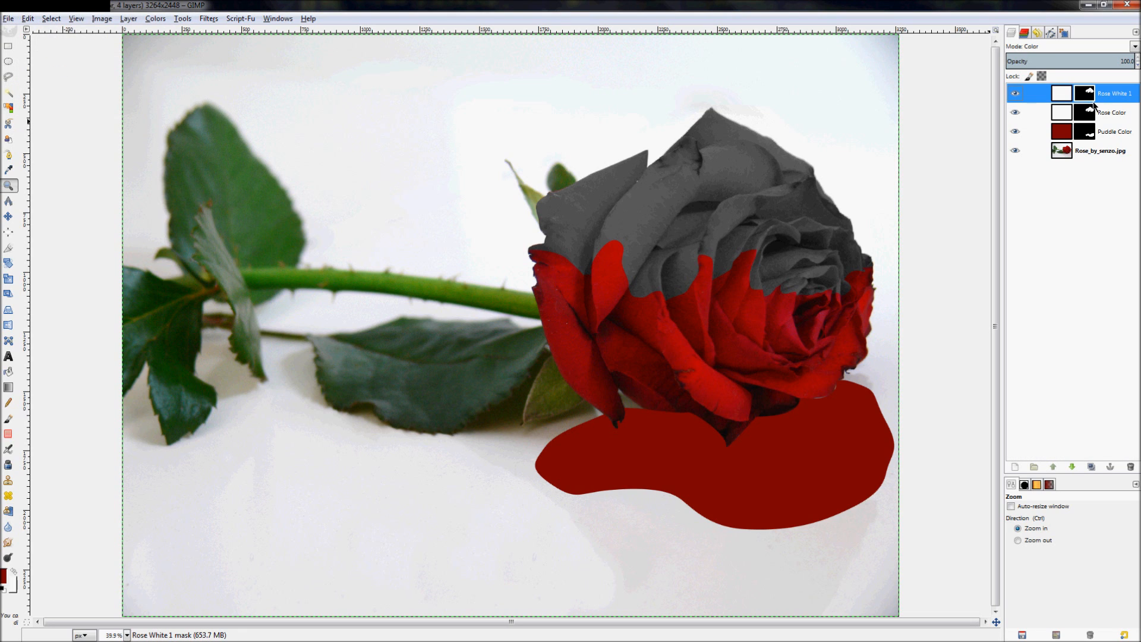
{"action": "left_click", "coordinate": [1064, 45]}
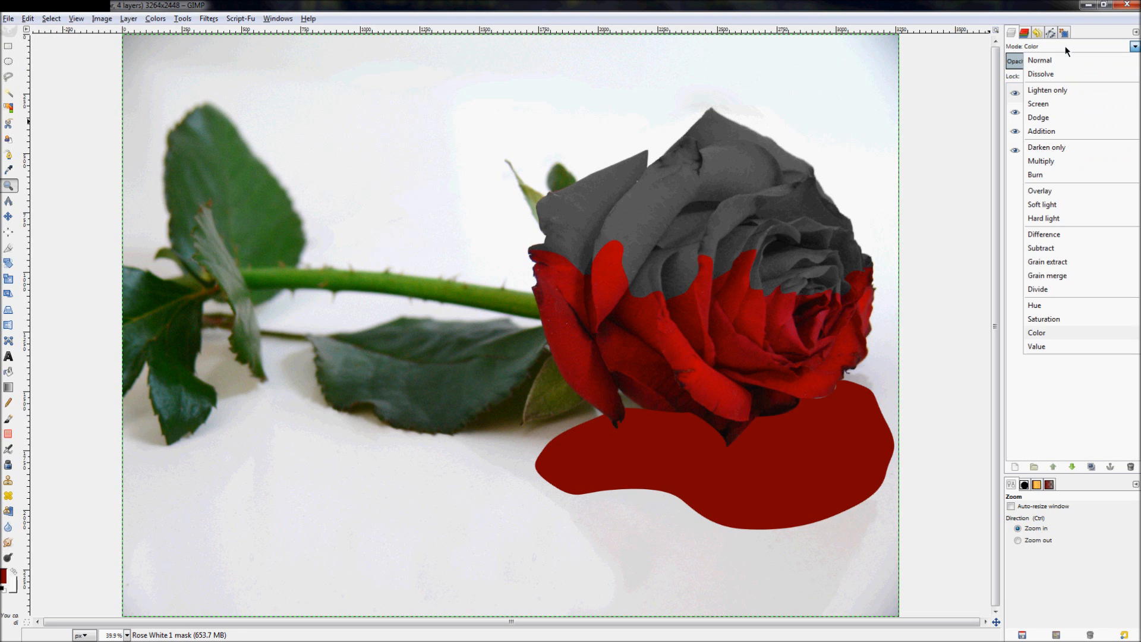
{"action": "left_click", "coordinate": [1056, 187]}
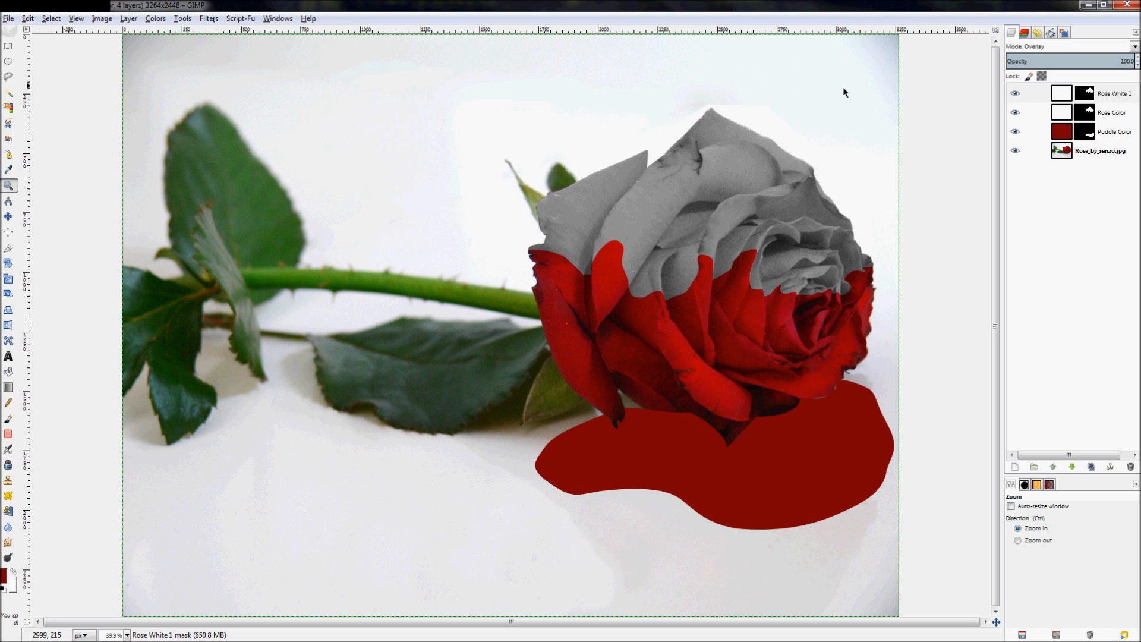
- Show the path named Unnamed to examine its outline around the grey petals, and hide it again
{"action": "scroll", "coordinate": [815, 126], "scroll_direction": "up", "scroll_amount": 4}
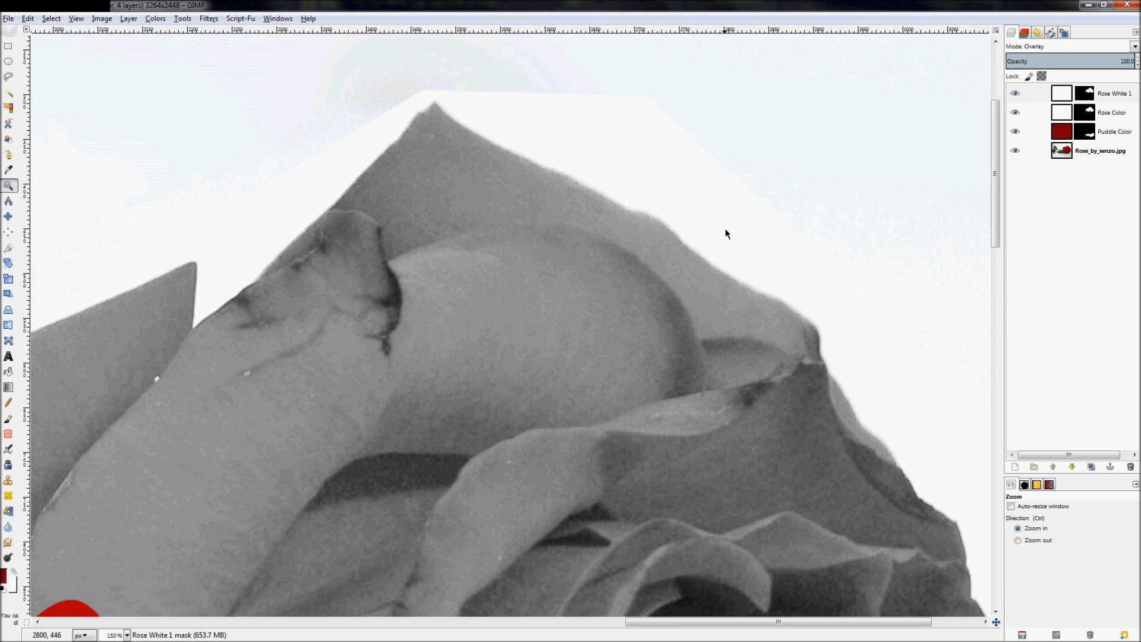
{"action": "left_click", "coordinate": [1049, 32]}
{"action": "left_click", "coordinate": [1016, 84]}
{"action": "left_click", "coordinate": [1017, 86]}
{"action": "left_click", "coordinate": [1017, 86]}
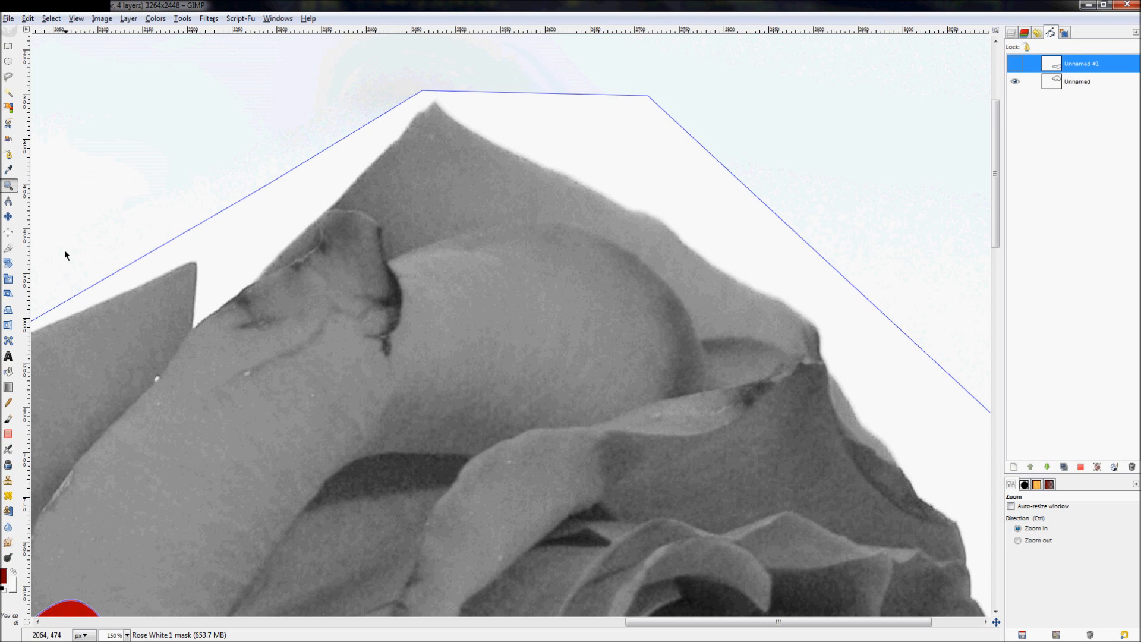
{"action": "left_click", "coordinate": [716, 135], "text": "ctrl"}
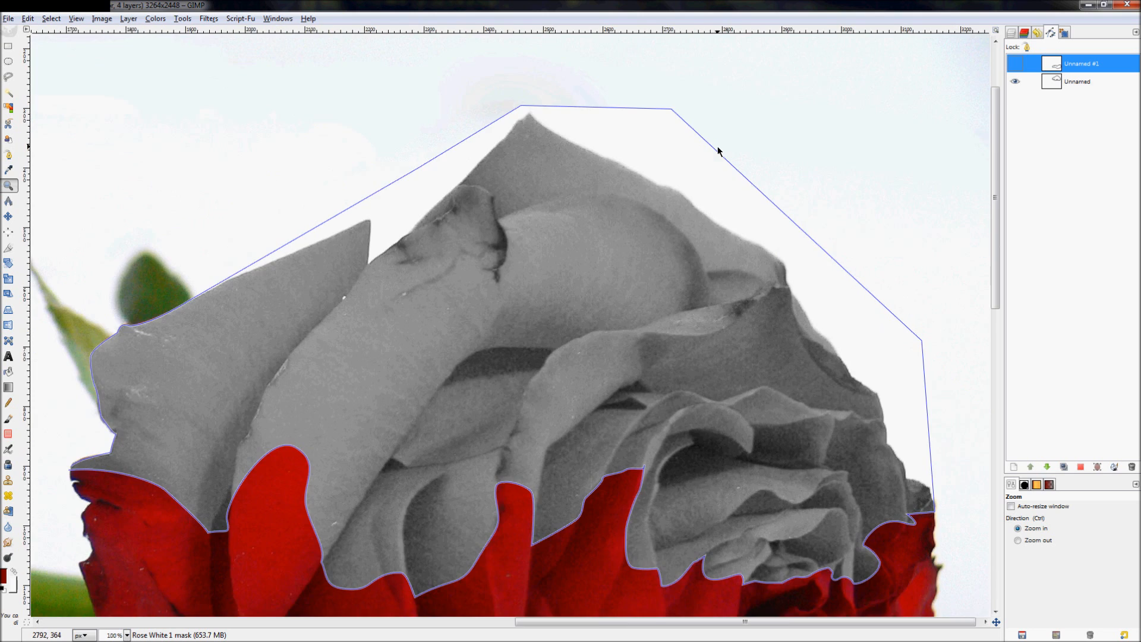
{"action": "left_click", "coordinate": [716, 148], "text": "ctrl"}
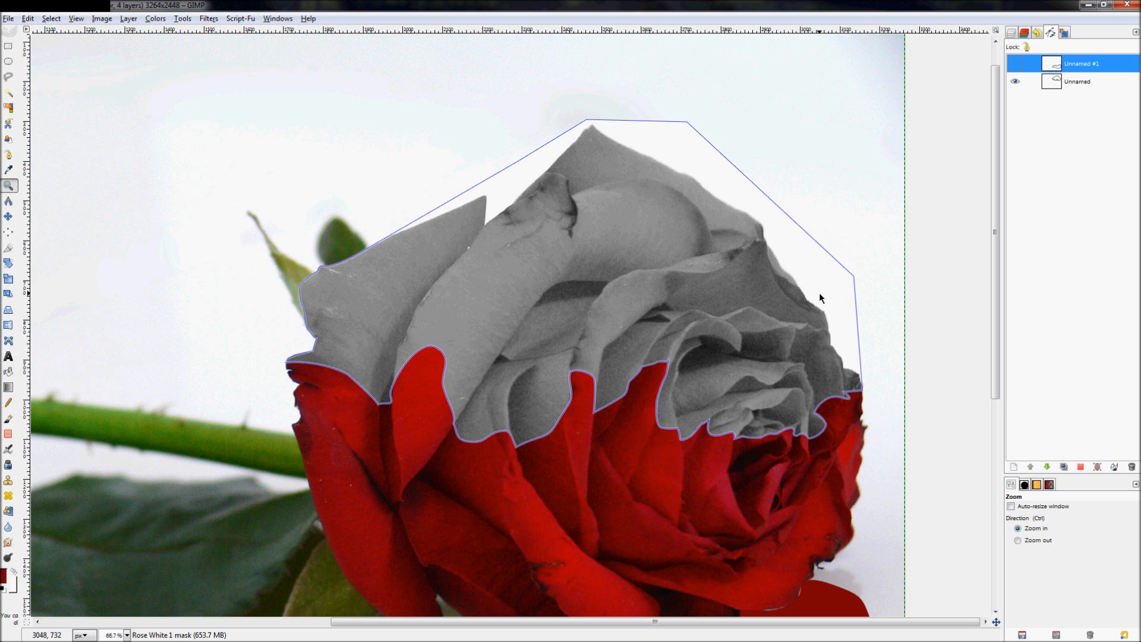
{"action": "left_click", "coordinate": [1014, 81]}
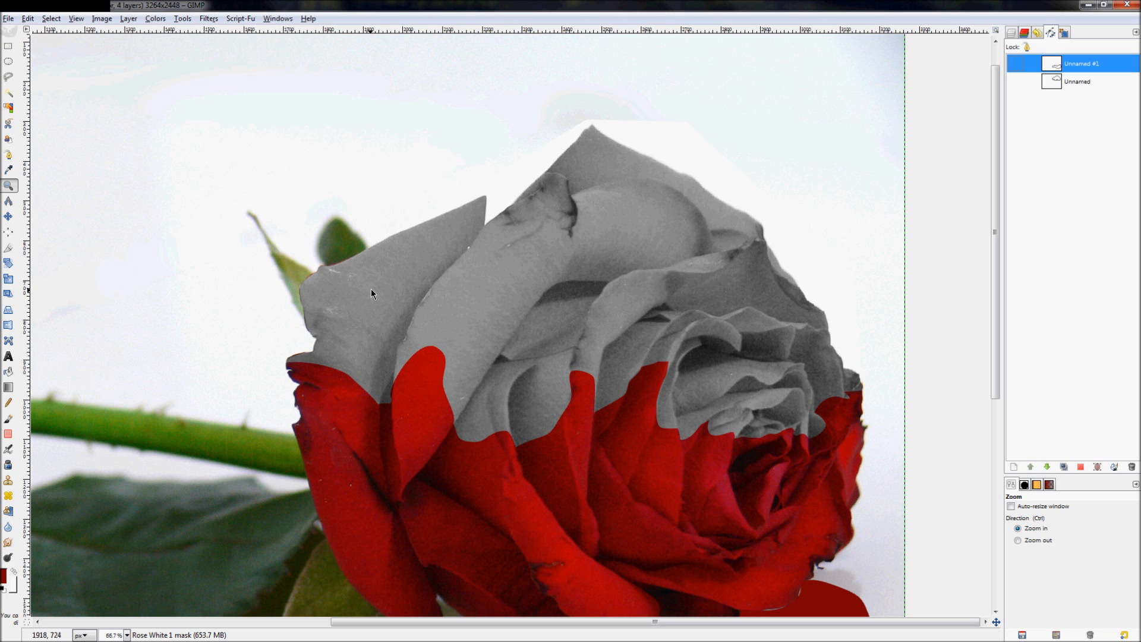
{"action": "left_click", "coordinate": [854, 249], "text": "ctrl"}
{"action": "left_click", "coordinate": [868, 265], "text": "ctrl"}
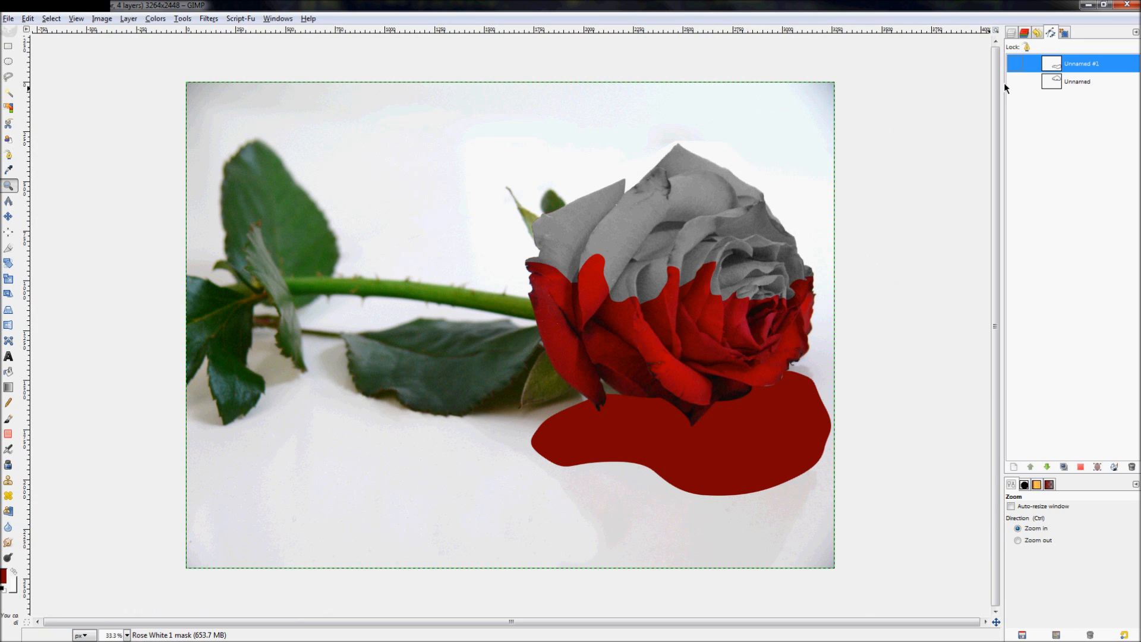
- Toggle the Rose White 1 layer's visibility off and on to compare the petals with and without it
{"action": "left_click", "coordinate": [1013, 34]}
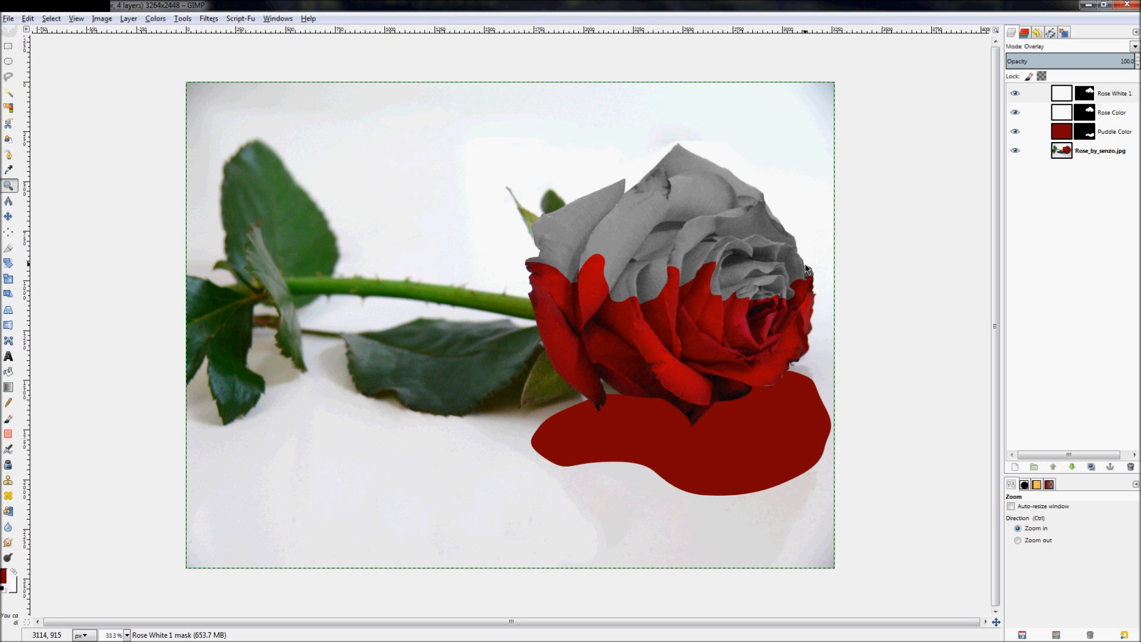
{"action": "left_click", "coordinate": [1014, 95]}
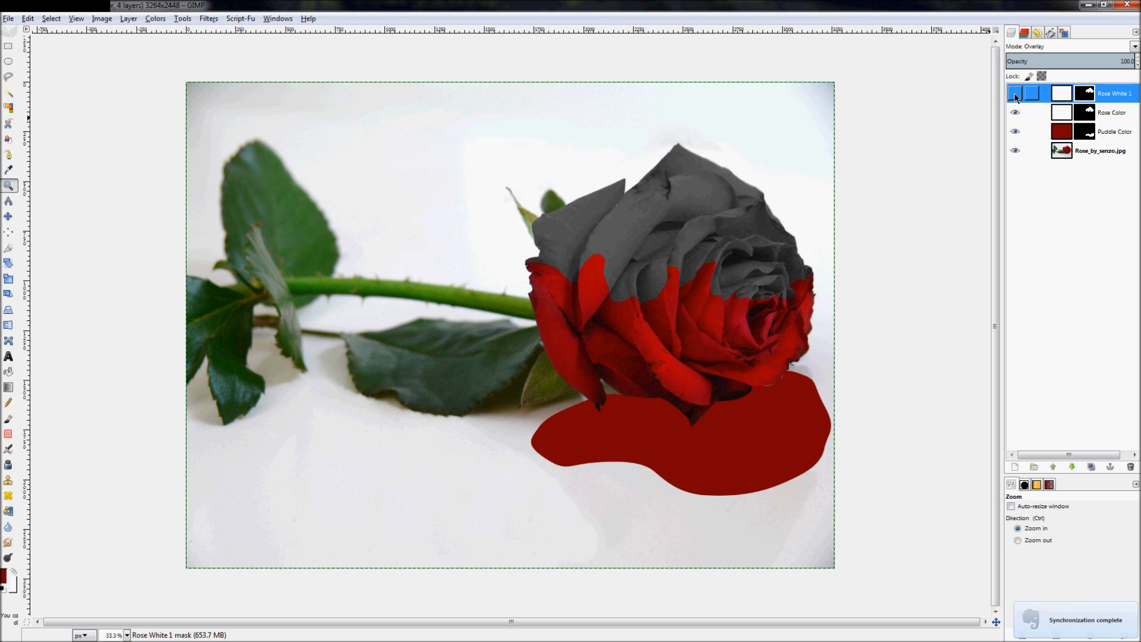
{"action": "left_click", "coordinate": [1015, 95]}
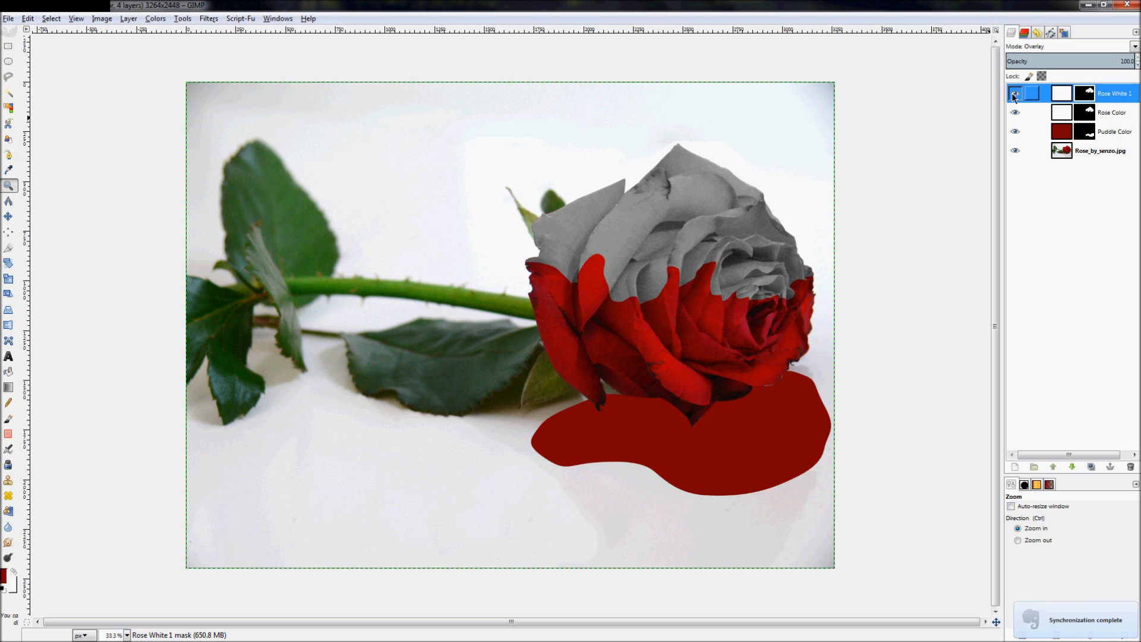
- Duplicate the Rose_by_senzo.jpg layer and raise the copy to the top of the layer stack
{"action": "right_click", "coordinate": [1066, 151]}
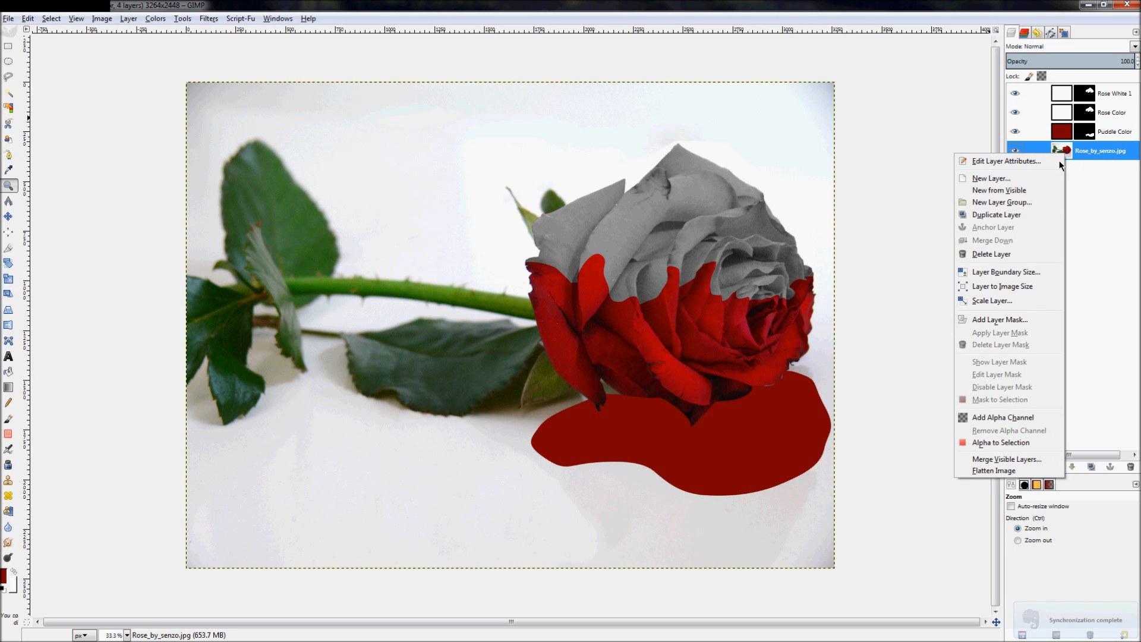
{"action": "left_click", "coordinate": [998, 214]}
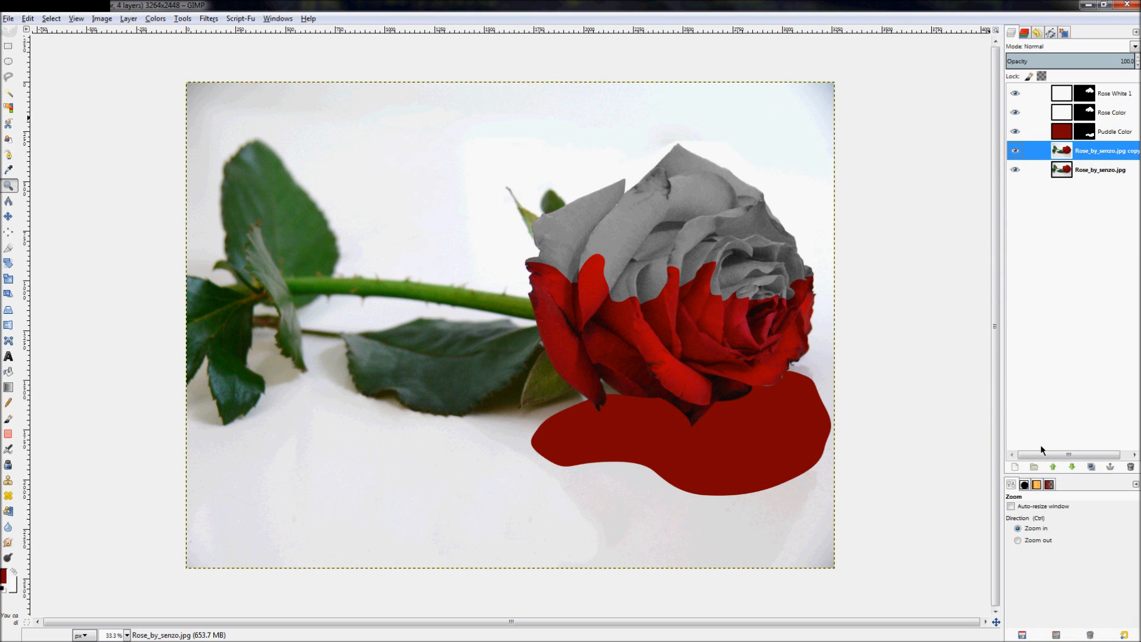
{"action": "left_click", "coordinate": [1053, 467]}
{"action": "left_click", "coordinate": [1052, 467]}
{"action": "left_click", "coordinate": [1053, 467]}
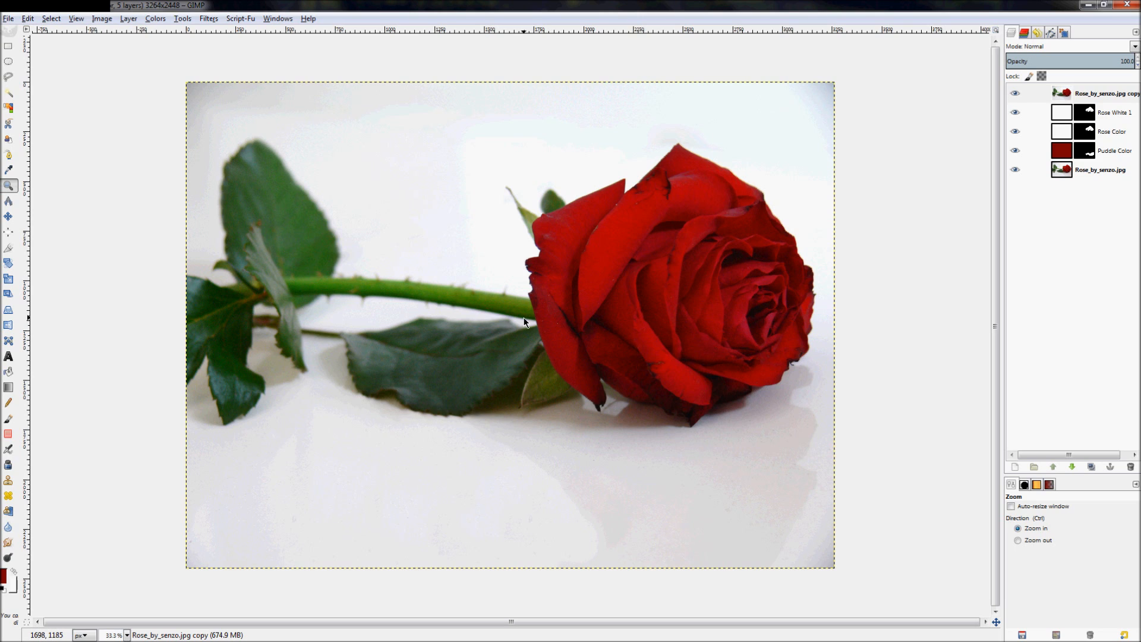
- Examine the masks of the Rose Color and Rose White 1 layers, and reselect the duplicated photo layer
{"action": "left_click", "coordinate": [1064, 95]}
{"action": "left_click", "coordinate": [885, 130]}
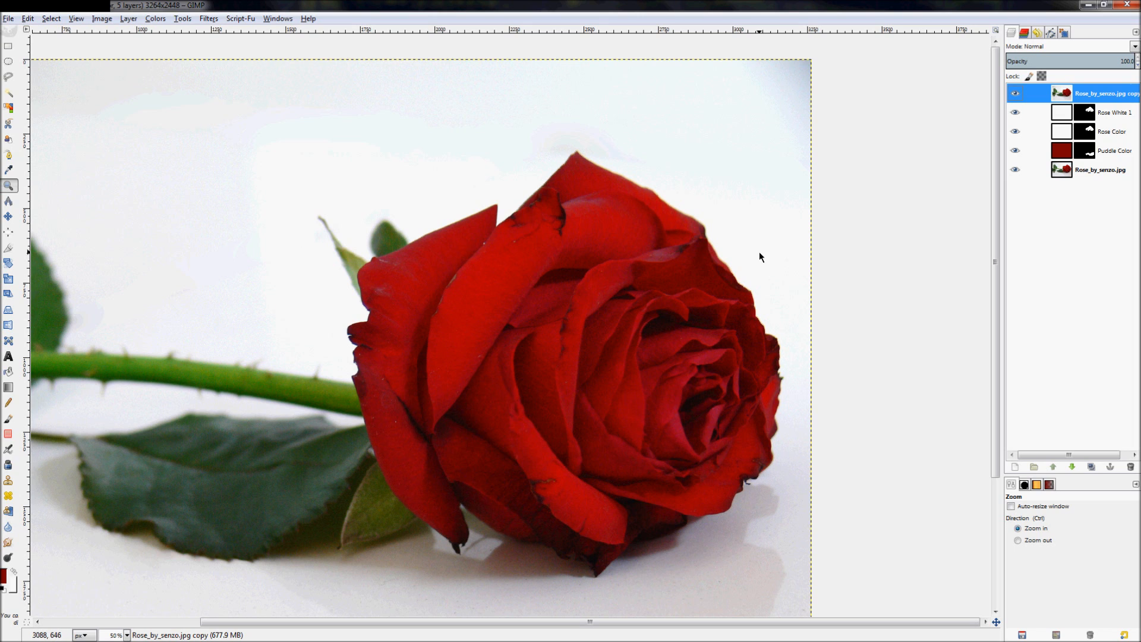
{"action": "left_click", "coordinate": [1086, 112]}
{"action": "left_click", "coordinate": [1091, 132]}
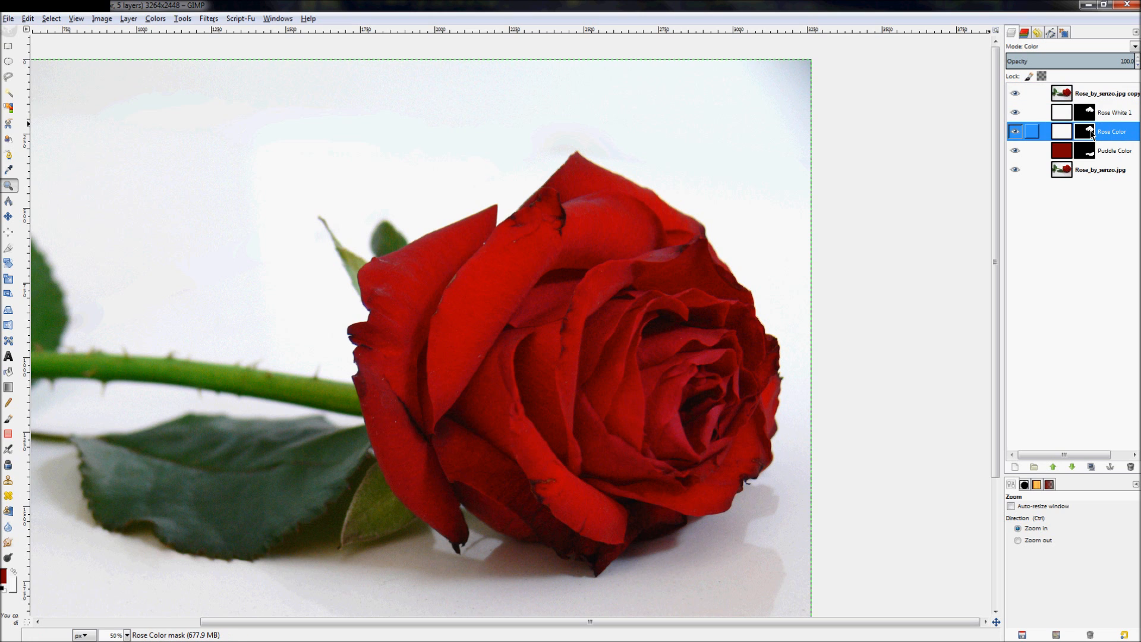
{"action": "left_click", "coordinate": [1090, 119]}
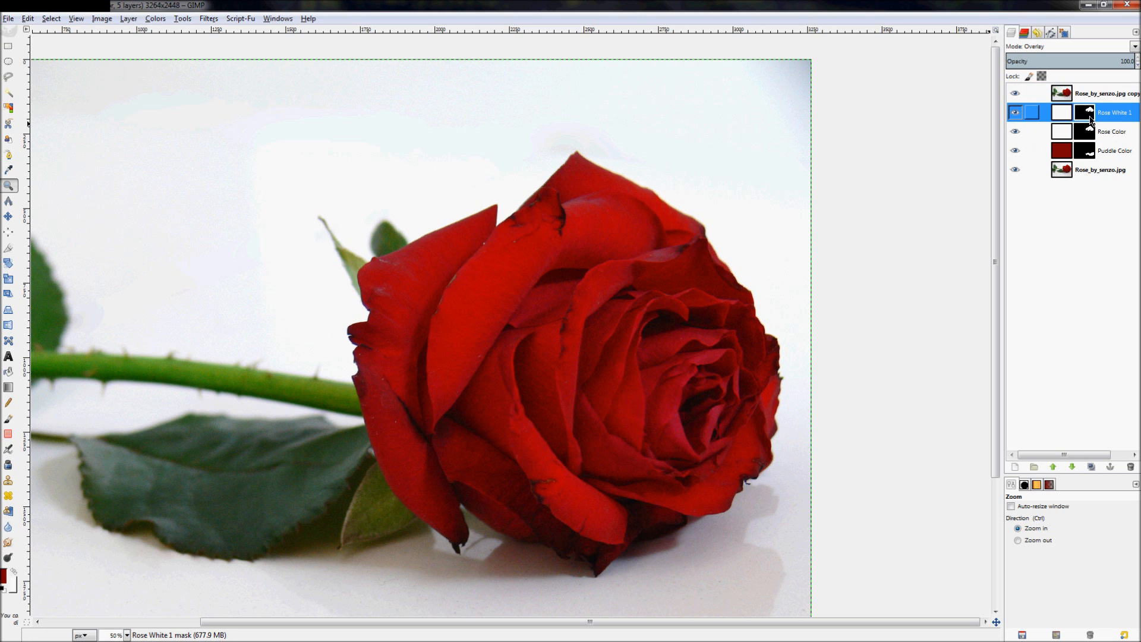
{"action": "left_click", "coordinate": [1099, 93]}
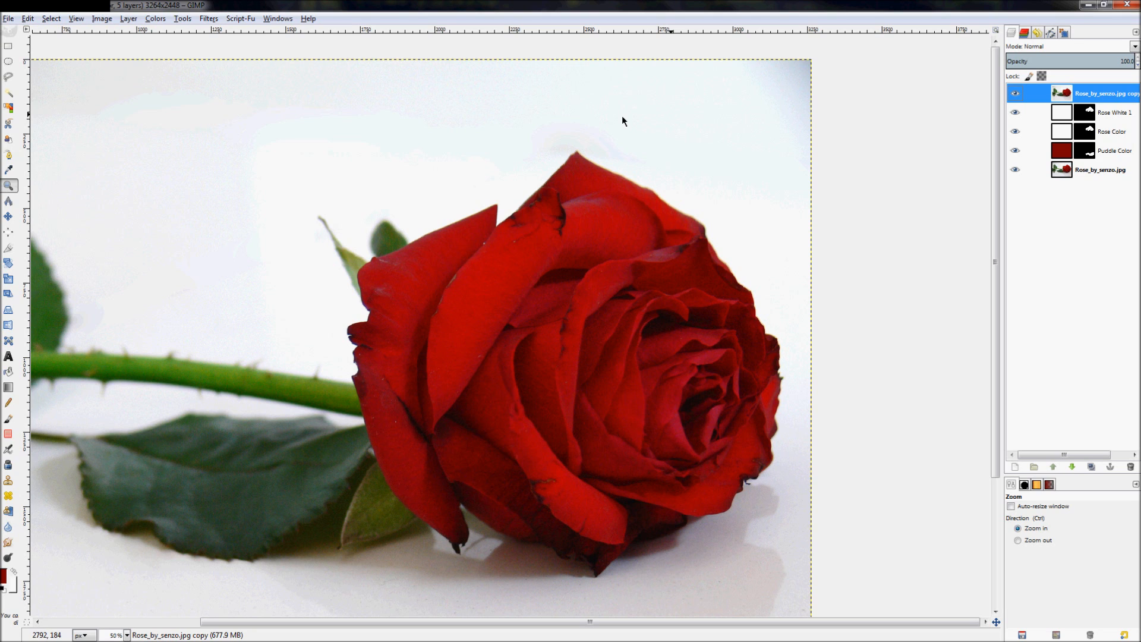
- Shift the duplicated photo layer's hue to -122 with Hue-Saturation, turning the rose blue
{"action": "left_click", "coordinate": [155, 20]}
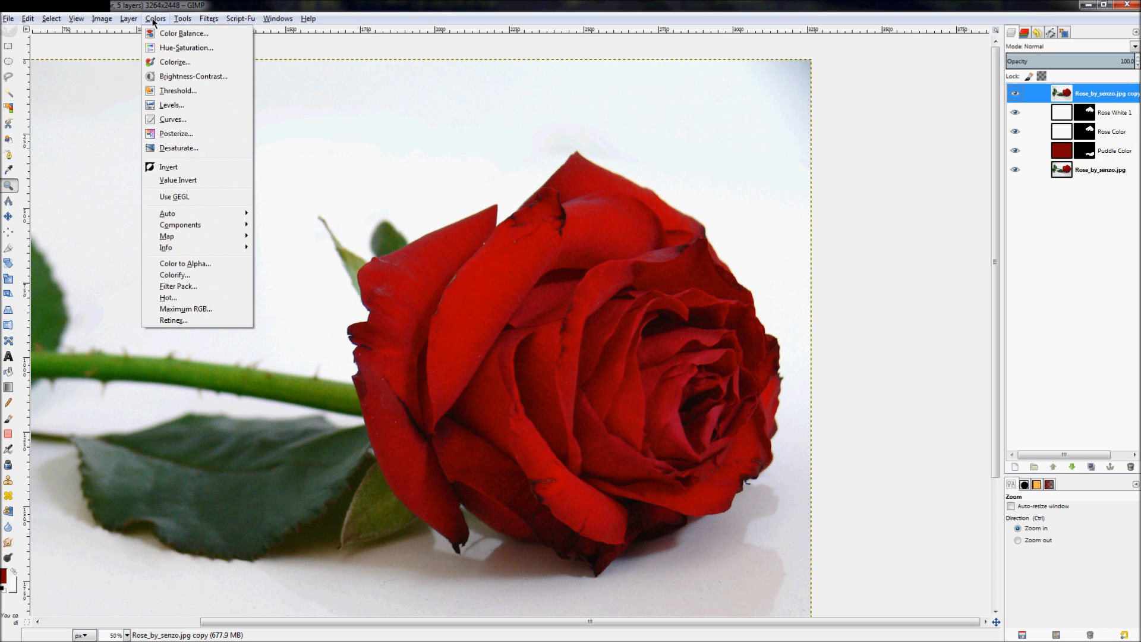
{"action": "left_click", "coordinate": [192, 53]}
{"action": "left_click_drag", "start_coordinate": [906, 244], "coordinate": [857, 246]}
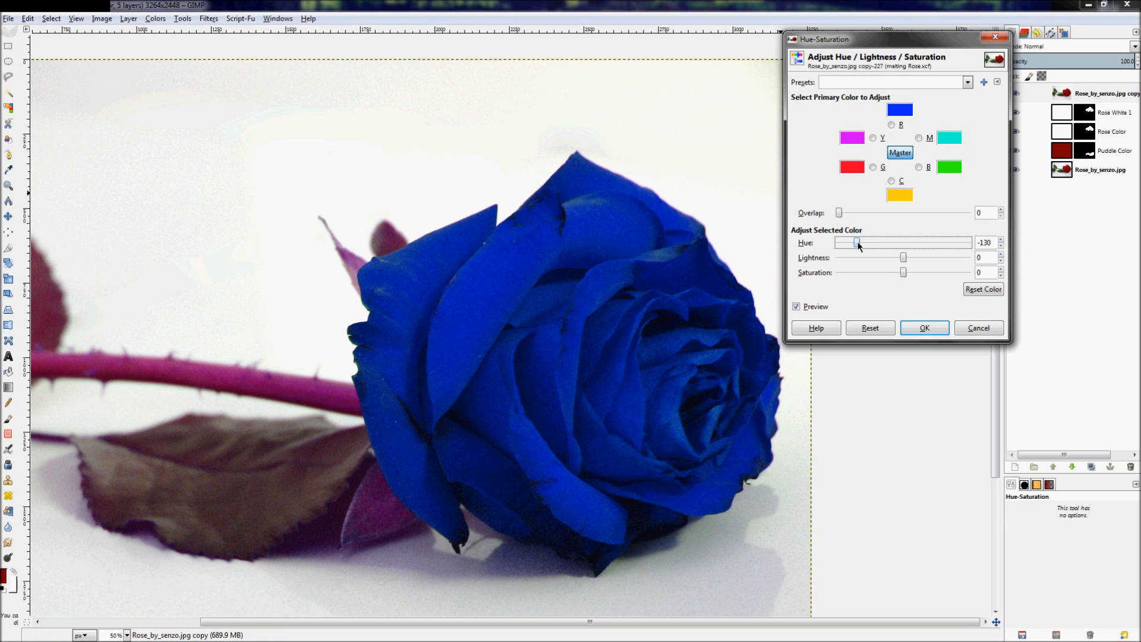
{"action": "left_click_drag", "start_coordinate": [858, 245], "coordinate": [861, 245]}
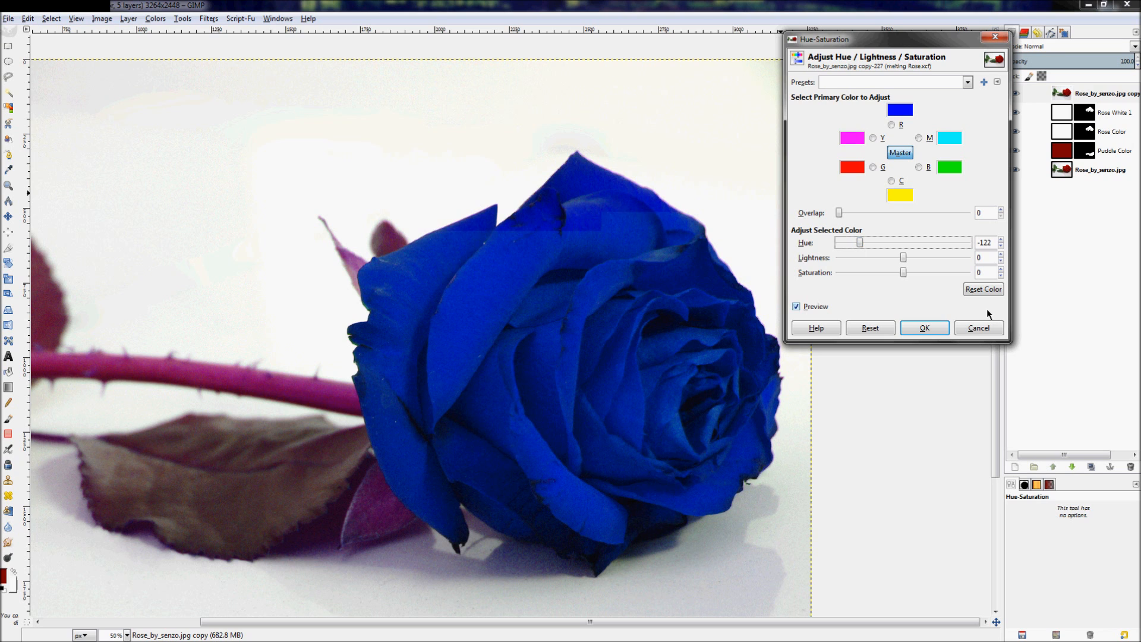
{"action": "left_click", "coordinate": [936, 332]}
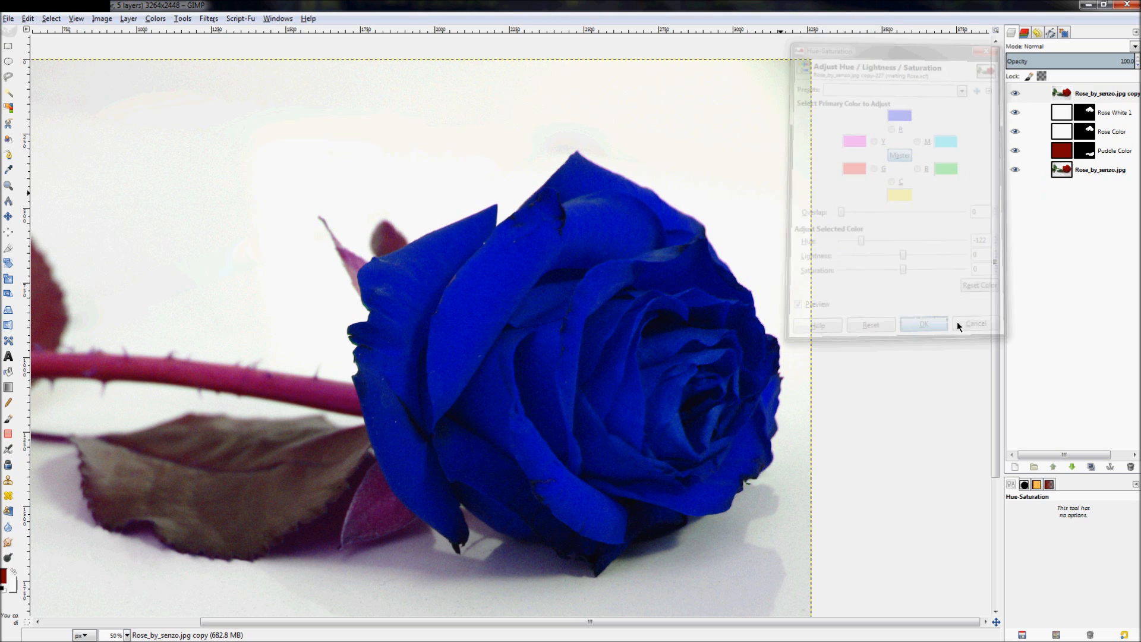
- Desaturate the duplicated photo layer based on Luminosity
{"action": "left_click", "coordinate": [156, 19]}
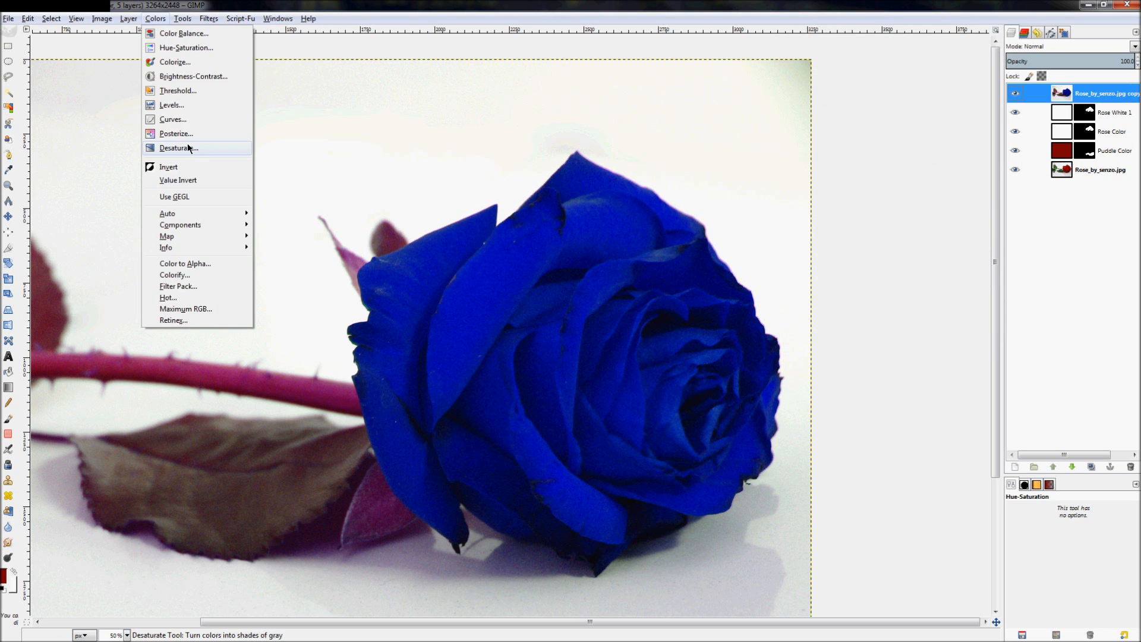
{"action": "left_click", "coordinate": [178, 148]}
{"action": "left_click", "coordinate": [74, 118]}
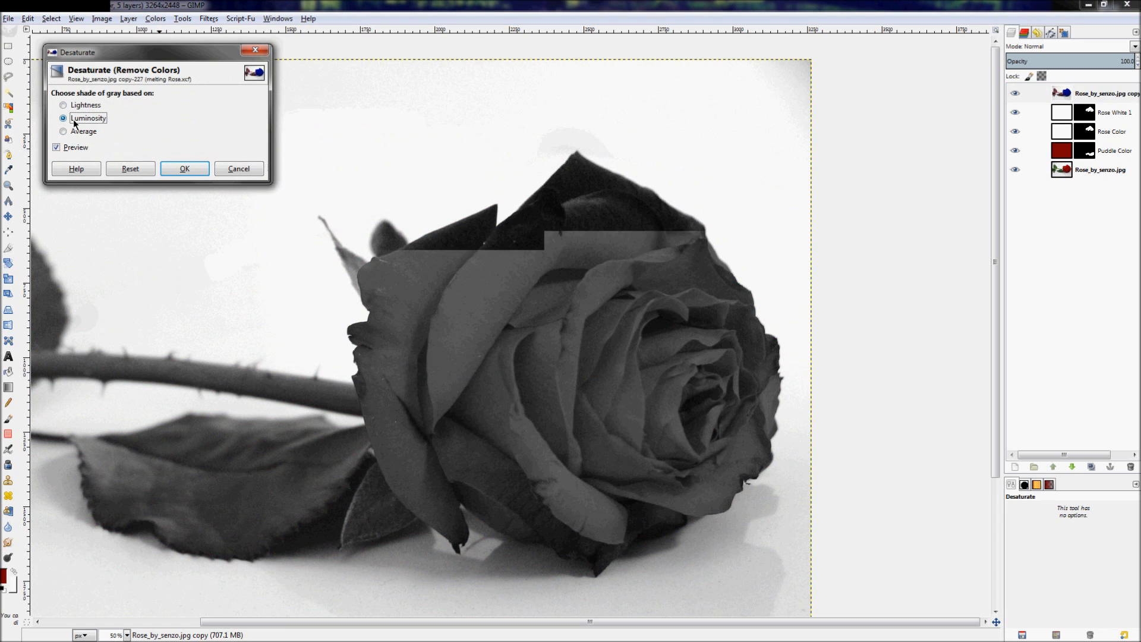
{"action": "left_click", "coordinate": [186, 166]}
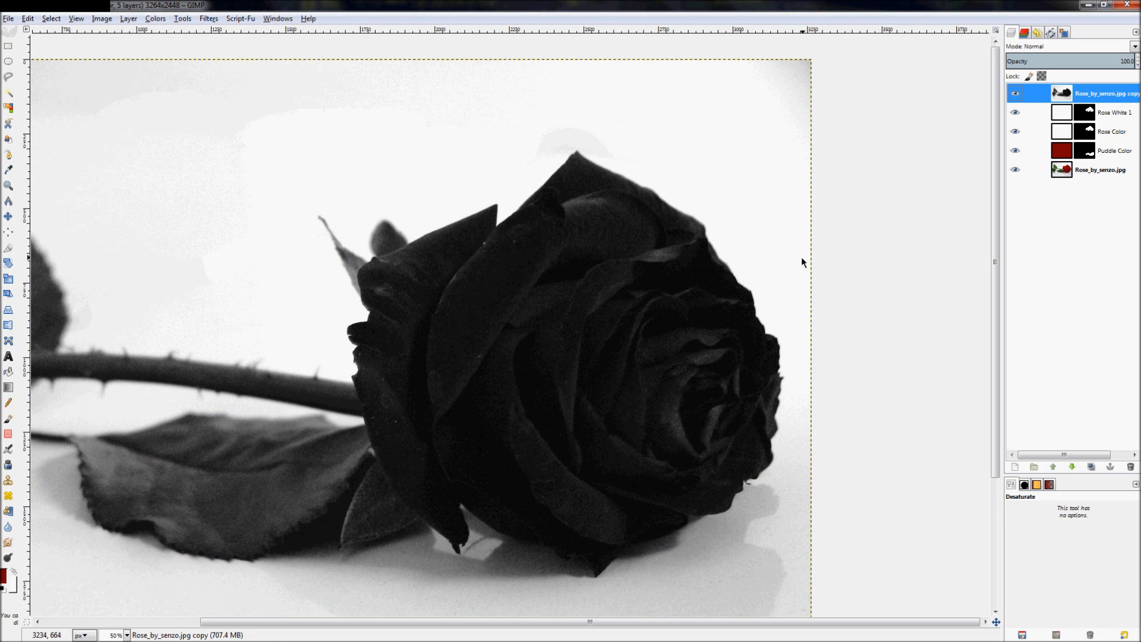
- Apply Levels to the desaturated layer with input black point 59 and white point 241
{"action": "scroll", "coordinate": [844, 288], "scroll_direction": "down", "scroll_amount": 1}
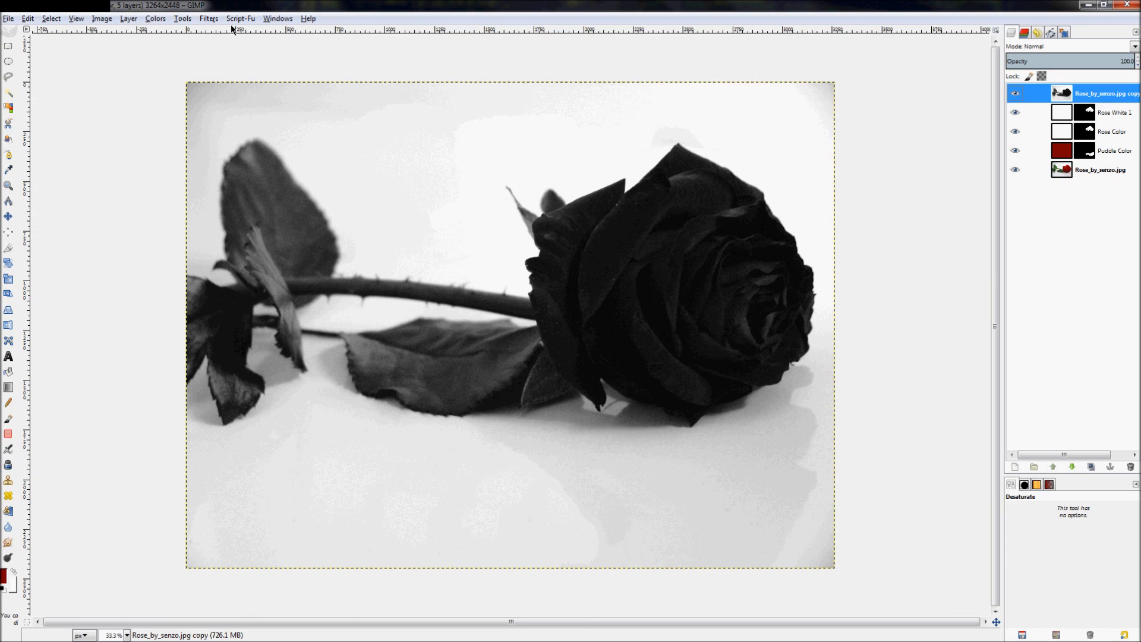
{"action": "left_click", "coordinate": [155, 18]}
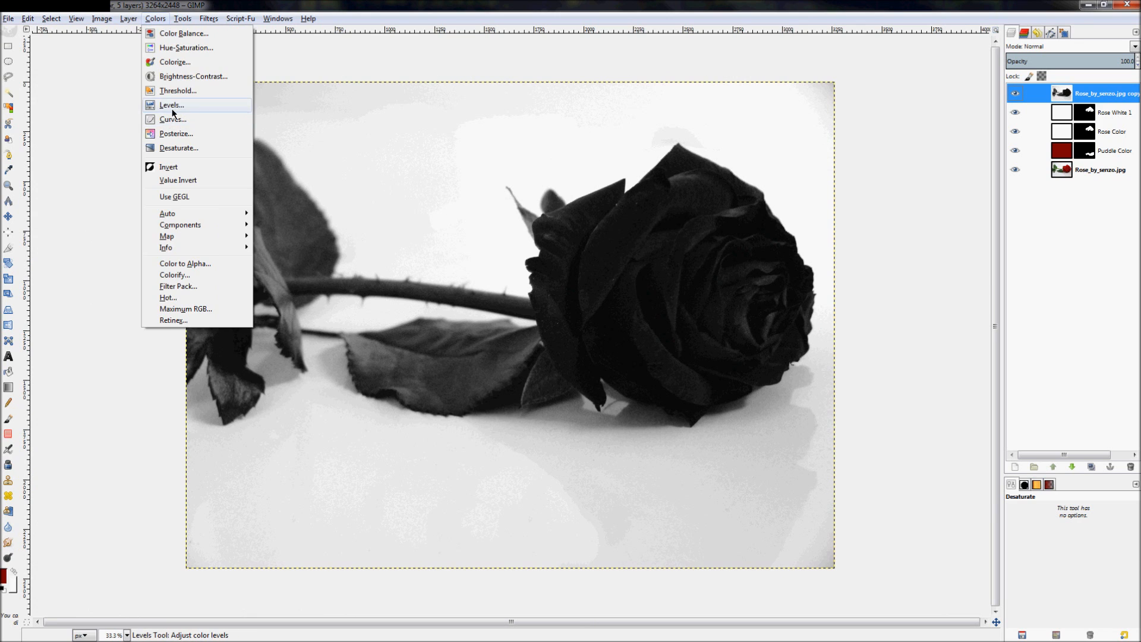
{"action": "left_click", "coordinate": [171, 114]}
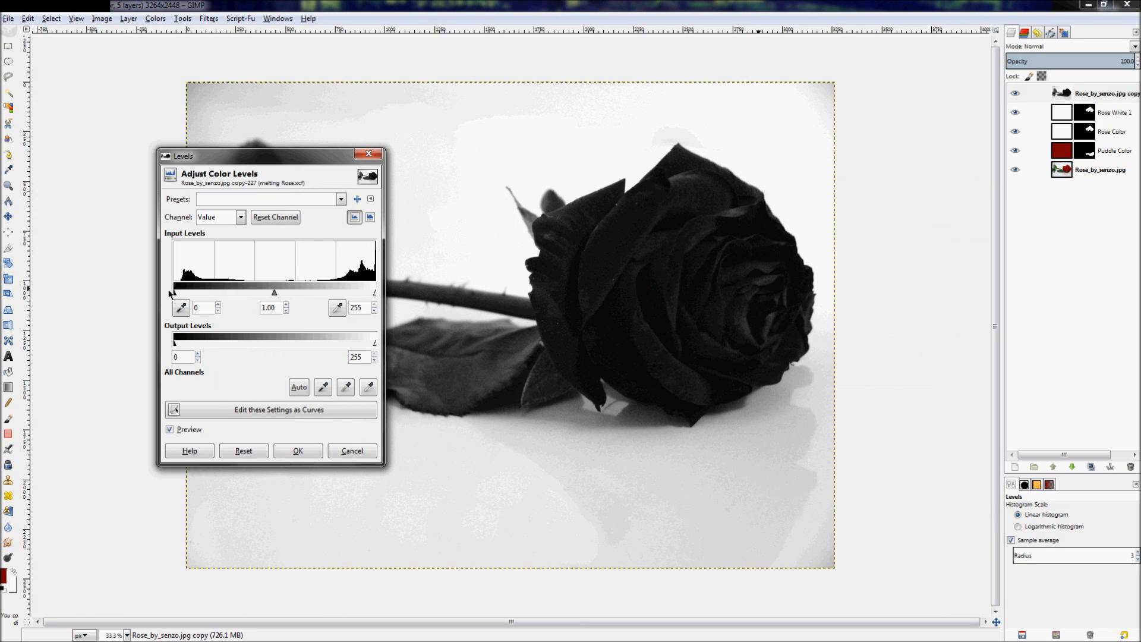
{"action": "left_click_drag", "start_coordinate": [175, 292], "coordinate": [221, 291]}
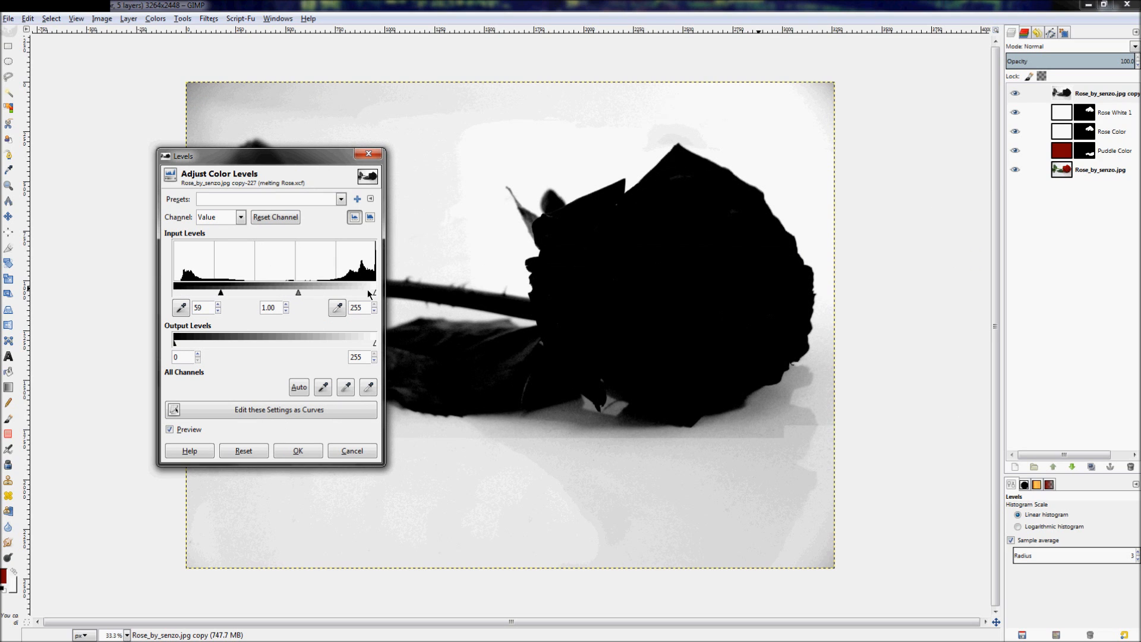
{"action": "left_click_drag", "start_coordinate": [370, 292], "coordinate": [364, 292]}
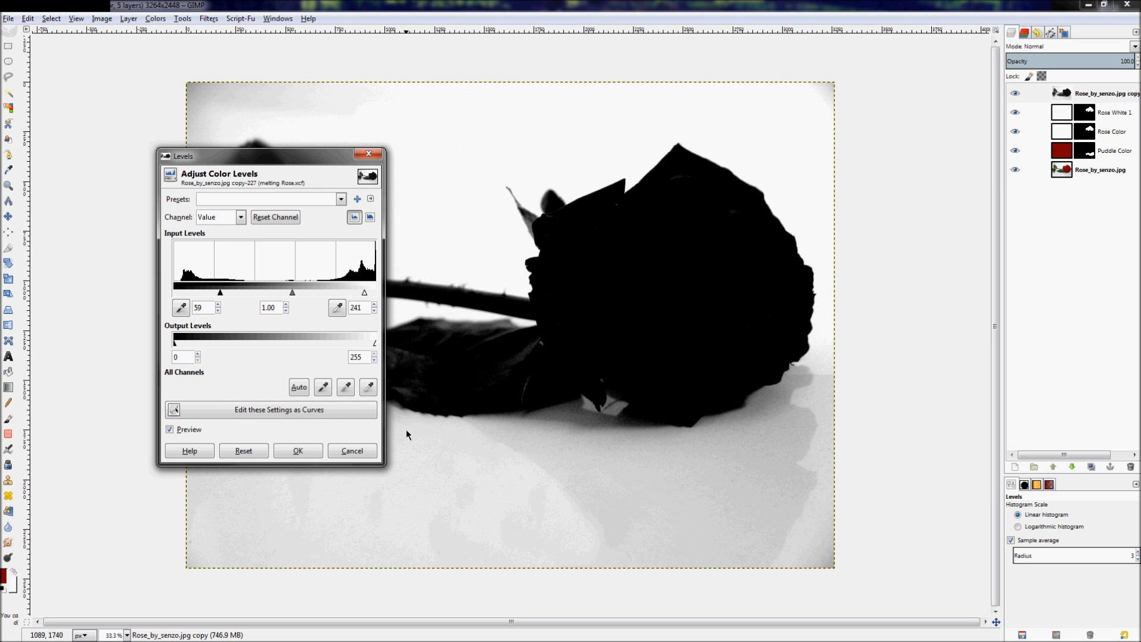
{"action": "left_click", "coordinate": [297, 451]}
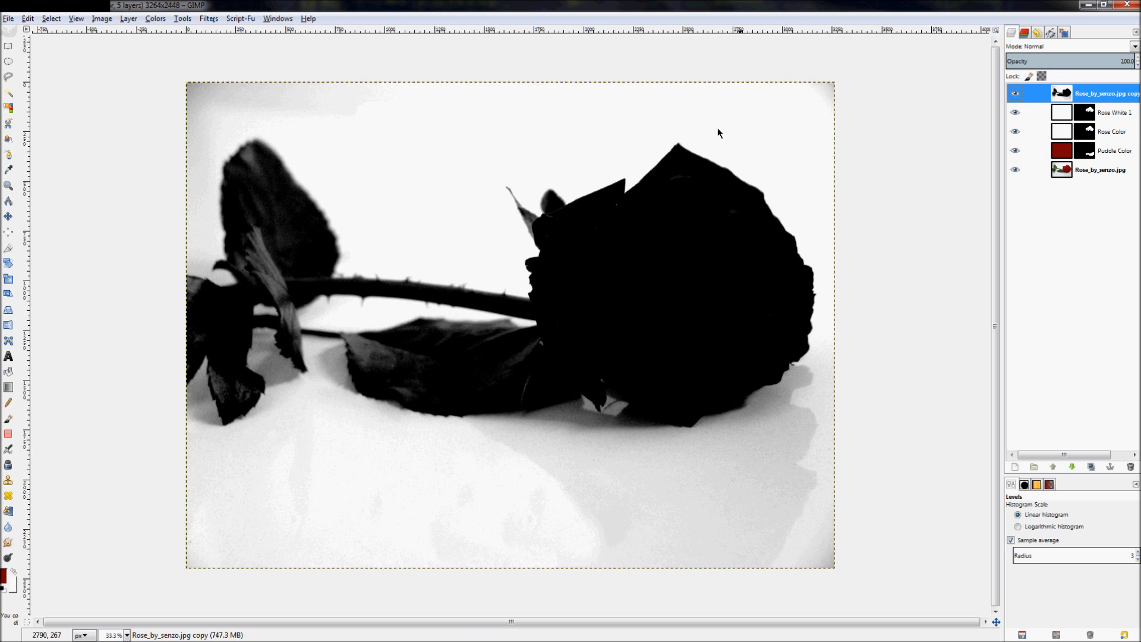
- Paint out the grey specks inside the rose silhouette in black using a size 100 Paintbrush
{"action": "scroll", "coordinate": [736, 155], "scroll_direction": "up", "scroll_amount": 1}
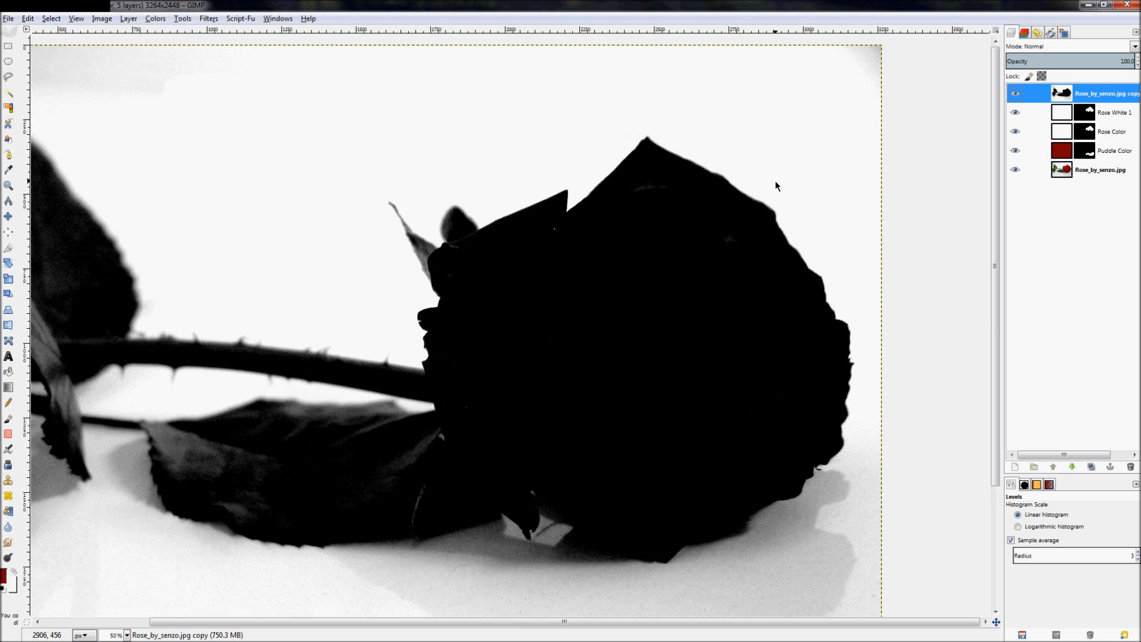
{"action": "key", "text": "p"}
{"action": "key", "text": "bracketright"}
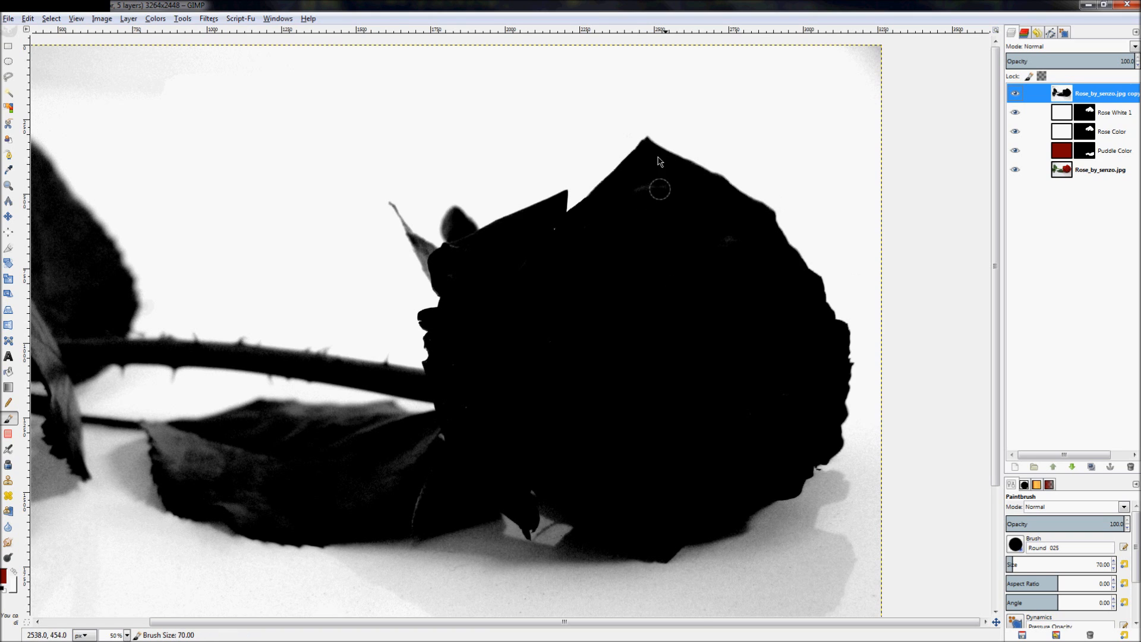
{"action": "scroll", "coordinate": [657, 161], "scroll_direction": "up", "scroll_amount": 2}
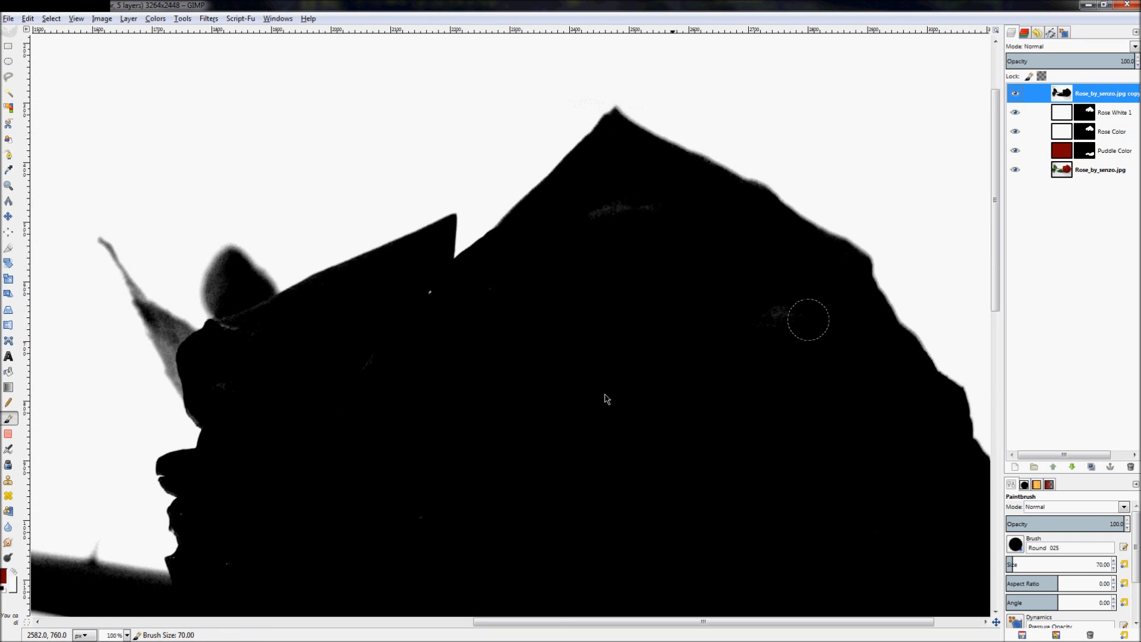
{"action": "key", "text": "bracketright"}
{"action": "key", "text": "bracketright"}
{"action": "key", "text": "bracketright"}
{"action": "key", "text": "d"}
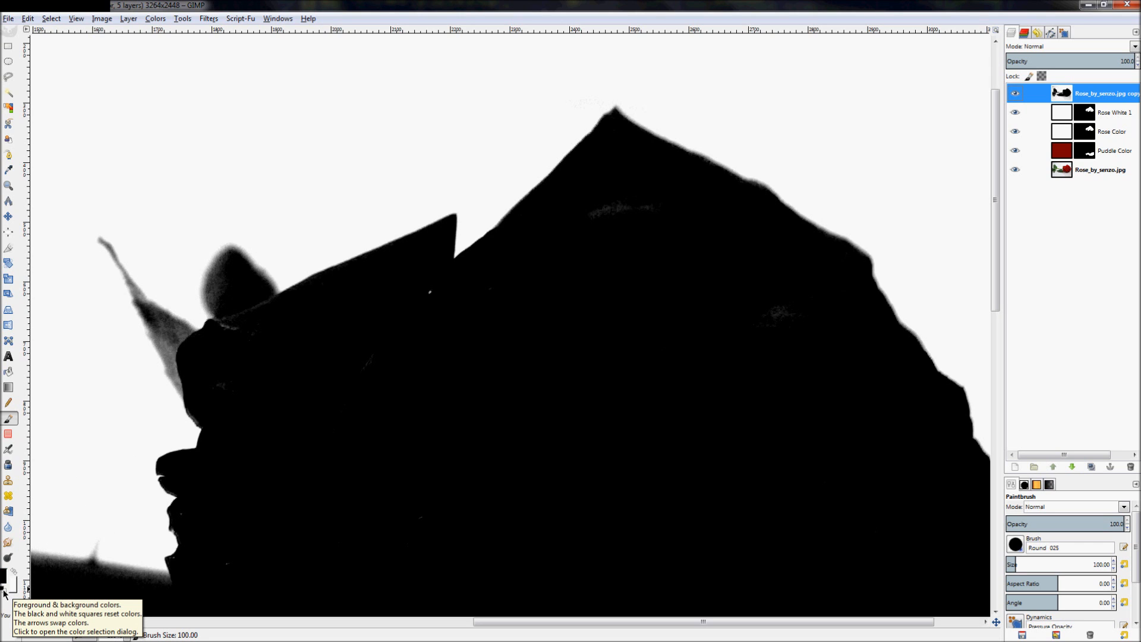
{"action": "mouse_move", "coordinate": [225, 394]}
{"action": "left_mouse_down"}
{"action": "mouse_move", "coordinate": [342, 374]}
{"action": "mouse_move", "coordinate": [412, 311]}
{"action": "left_mouse_up"}
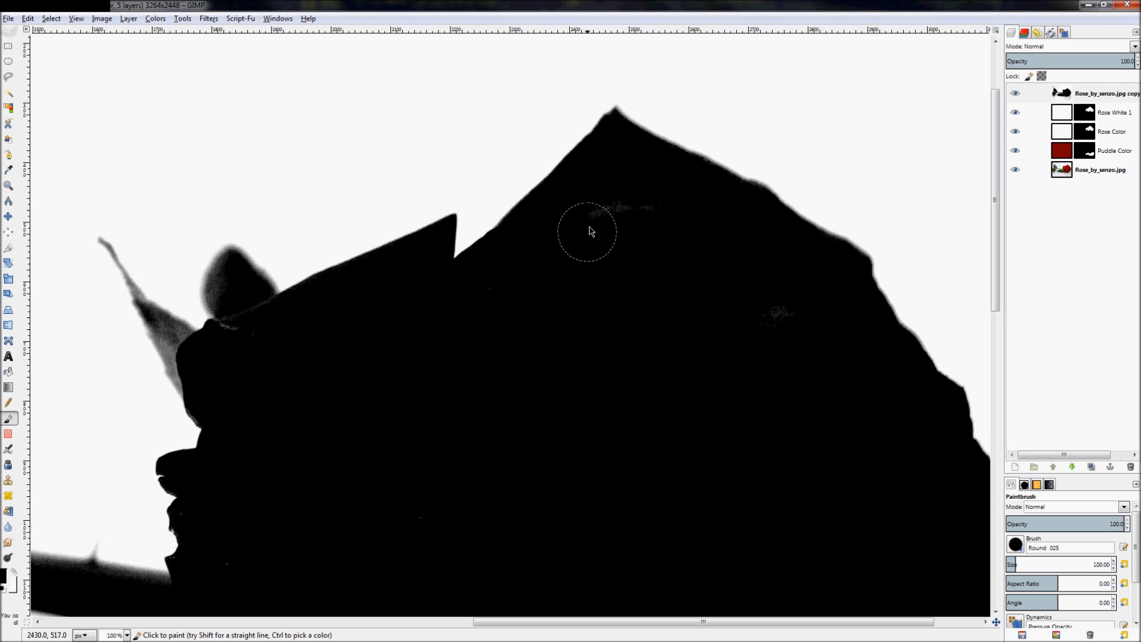
{"action": "left_click_drag", "start_coordinate": [633, 219], "coordinate": [667, 226]}
{"action": "left_click_drag", "start_coordinate": [767, 308], "coordinate": [781, 326]}
{"action": "left_click_drag", "start_coordinate": [430, 527], "coordinate": [398, 535]}
{"action": "left_click", "coordinate": [234, 576]}
{"action": "left_click_drag", "start_coordinate": [237, 358], "coordinate": [234, 349]}
{"action": "left_click", "coordinate": [209, 518]}
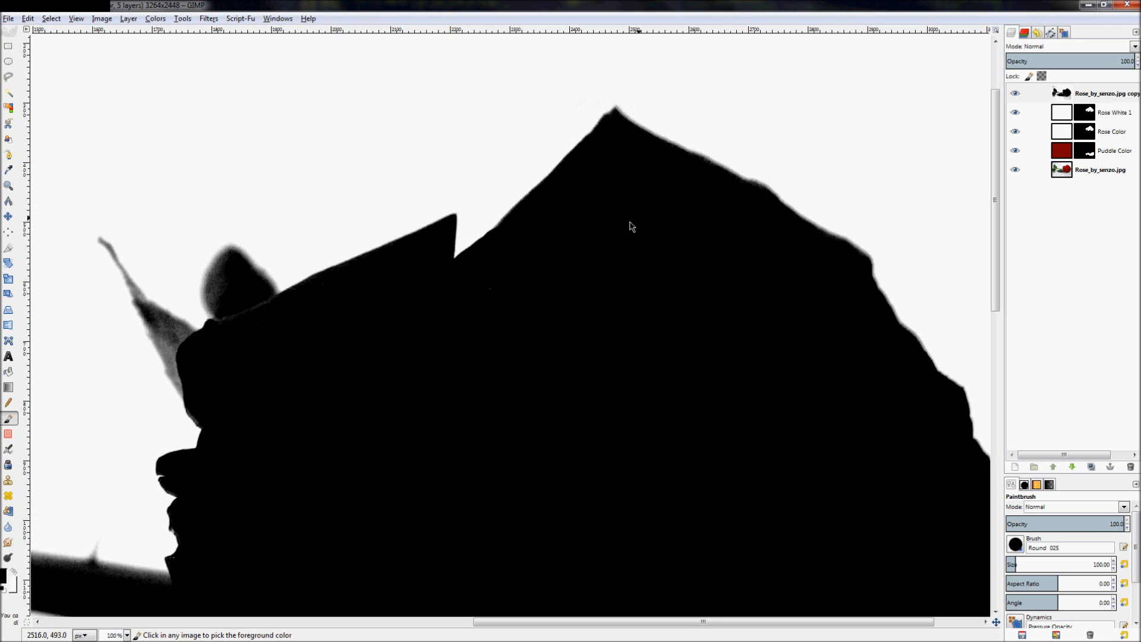
- Draw a Free Select outline around the rose's upper part, starting where the small round leaf meets the petal and looping outside the petals
{"action": "scroll", "coordinate": [630, 226], "scroll_direction": "down", "scroll_amount": 1}
{"action": "scroll", "coordinate": [629, 226], "scroll_direction": "down", "scroll_amount": 1}
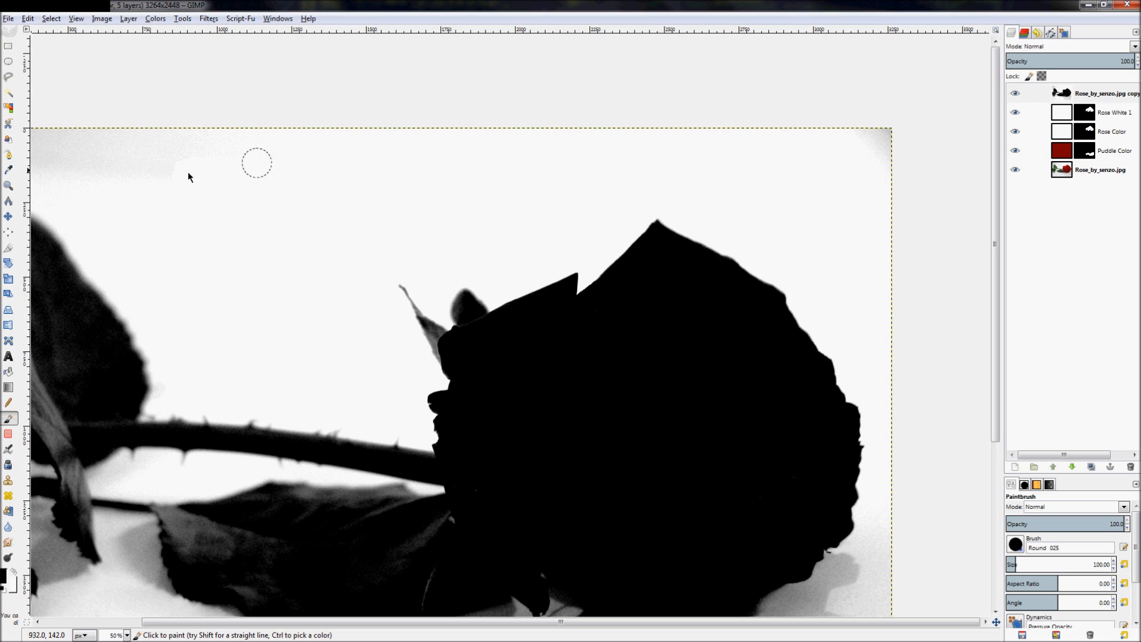
{"action": "left_click", "coordinate": [9, 77]}
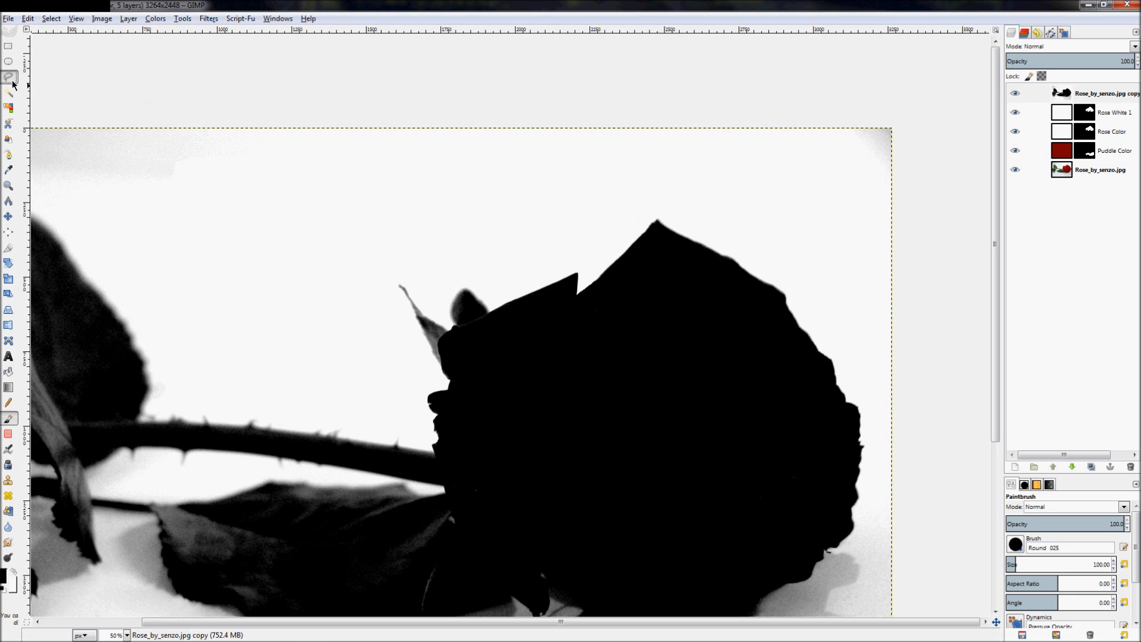
{"action": "scroll", "coordinate": [529, 339], "scroll_direction": "up", "scroll_amount": 3}
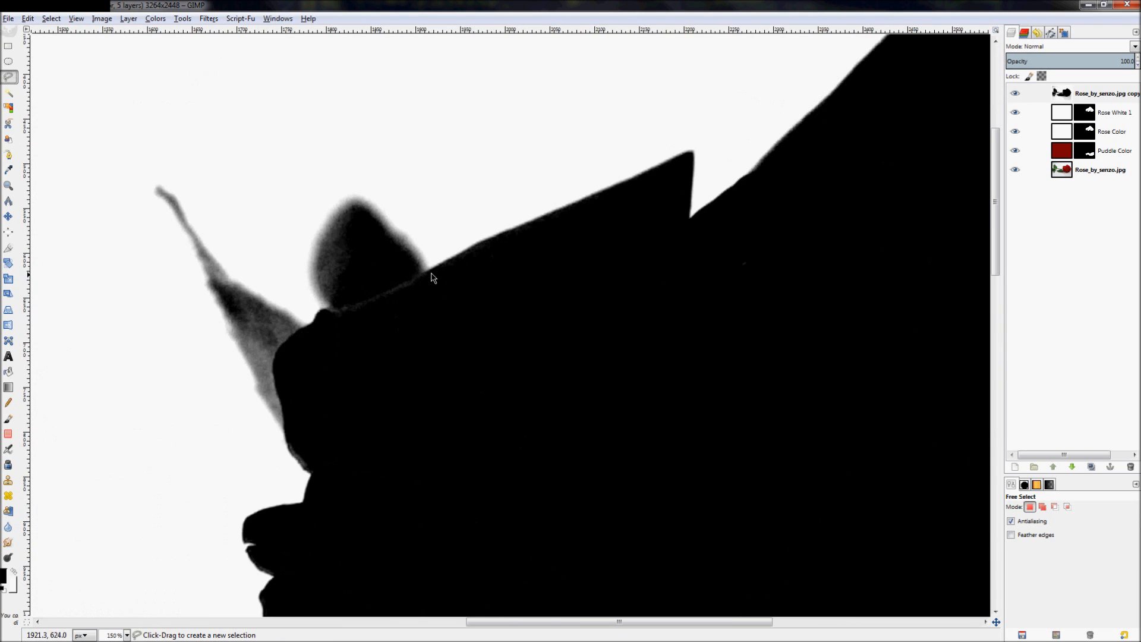
{"action": "left_click", "coordinate": [423, 267], "text": "ctrl"}
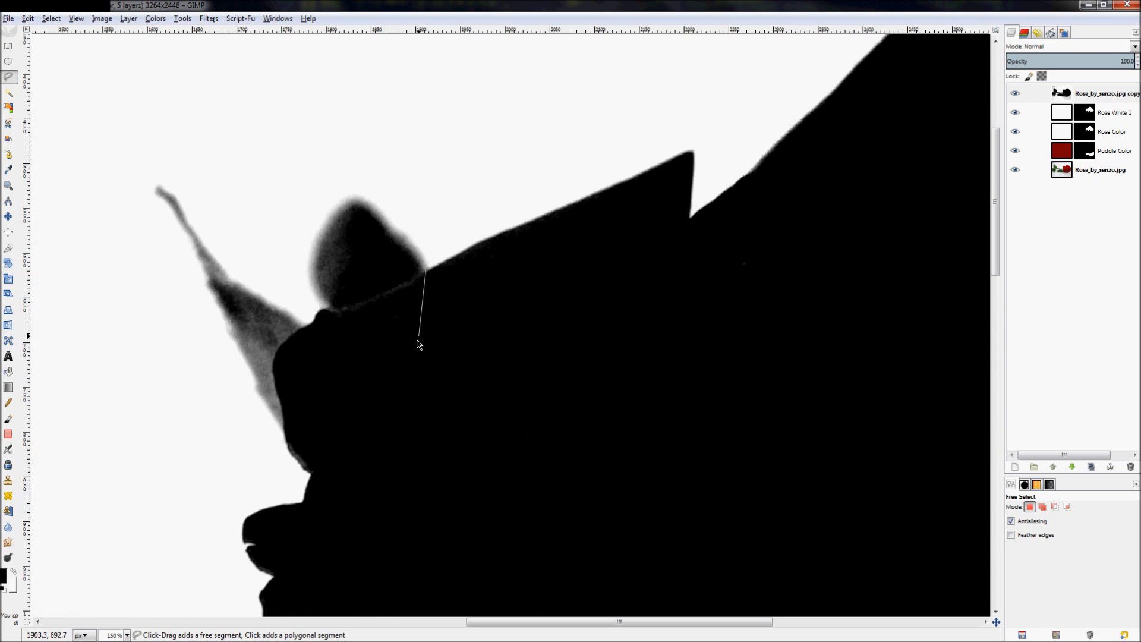
{"action": "scroll", "coordinate": [413, 351], "scroll_direction": "down", "scroll_amount": 3}
{"action": "mouse_move", "coordinate": [407, 367]}
{"action": "left_mouse_down"}
{"action": "mouse_move", "coordinate": [416, 394]}
{"action": "mouse_move", "coordinate": [461, 412]}
{"action": "mouse_move", "coordinate": [703, 488]}
{"action": "left_mouse_up"}
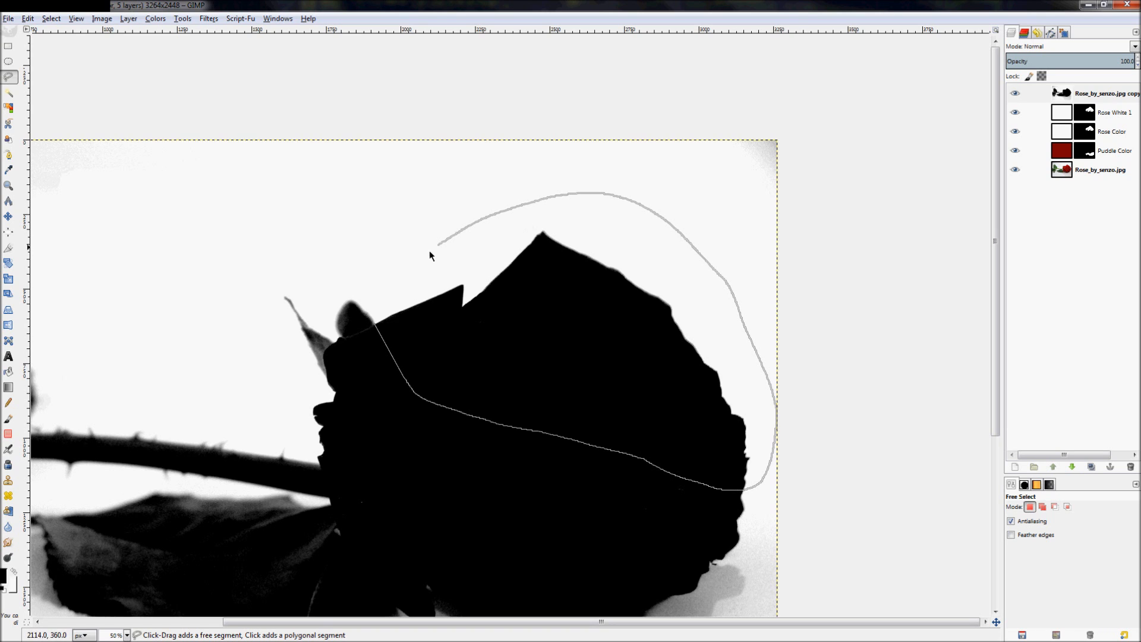
{"action": "key", "text": "Return"}
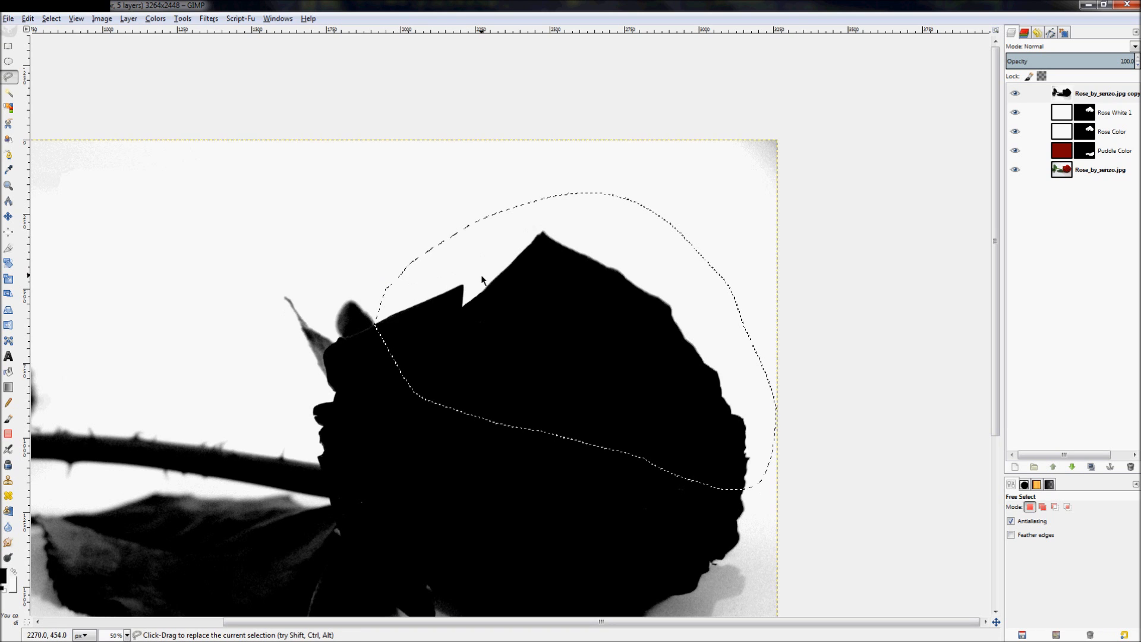
- Try to copy the selected black-and-white area, paste it into the Rose White 1 layer mask and anchor it
{"action": "key", "text": "ctrl+c"}
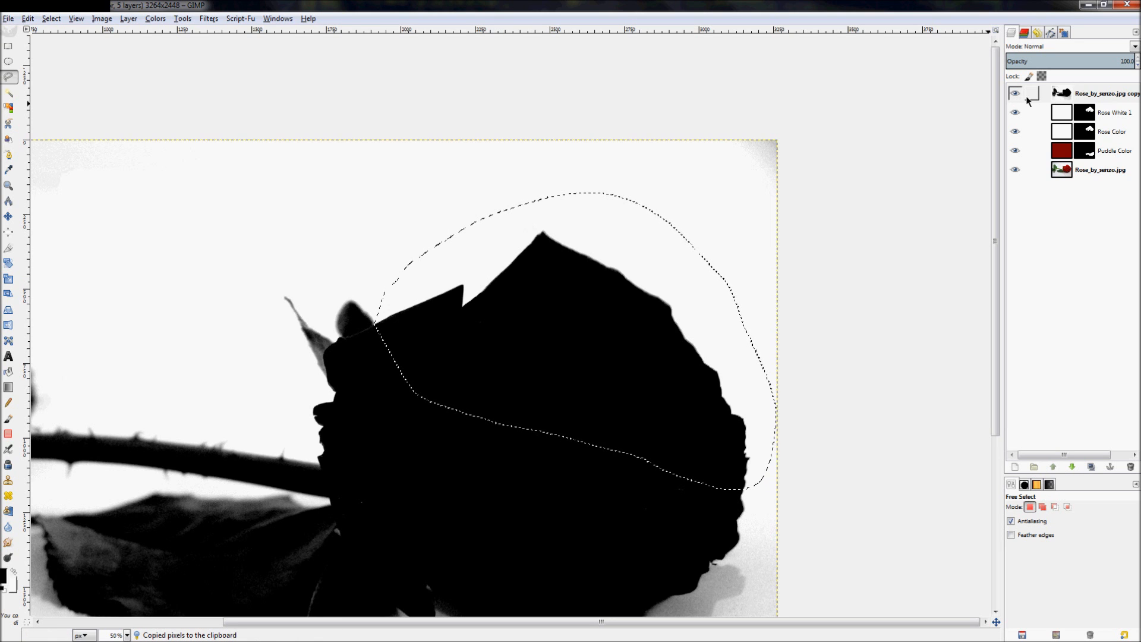
{"action": "left_click", "coordinate": [1015, 94]}
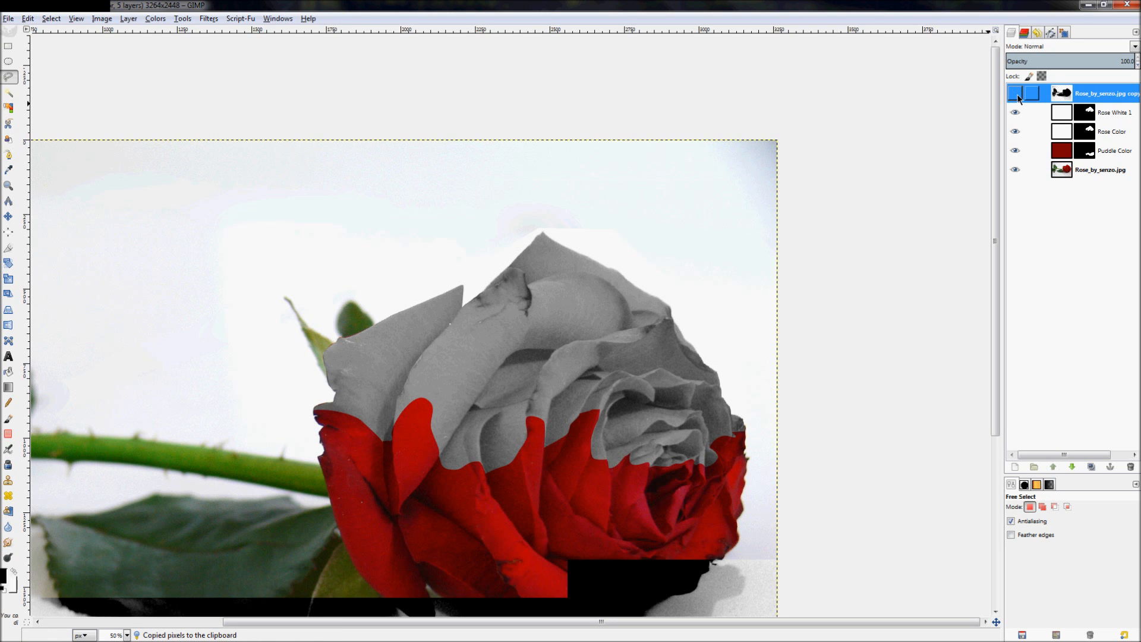
{"action": "left_click", "coordinate": [1085, 117]}
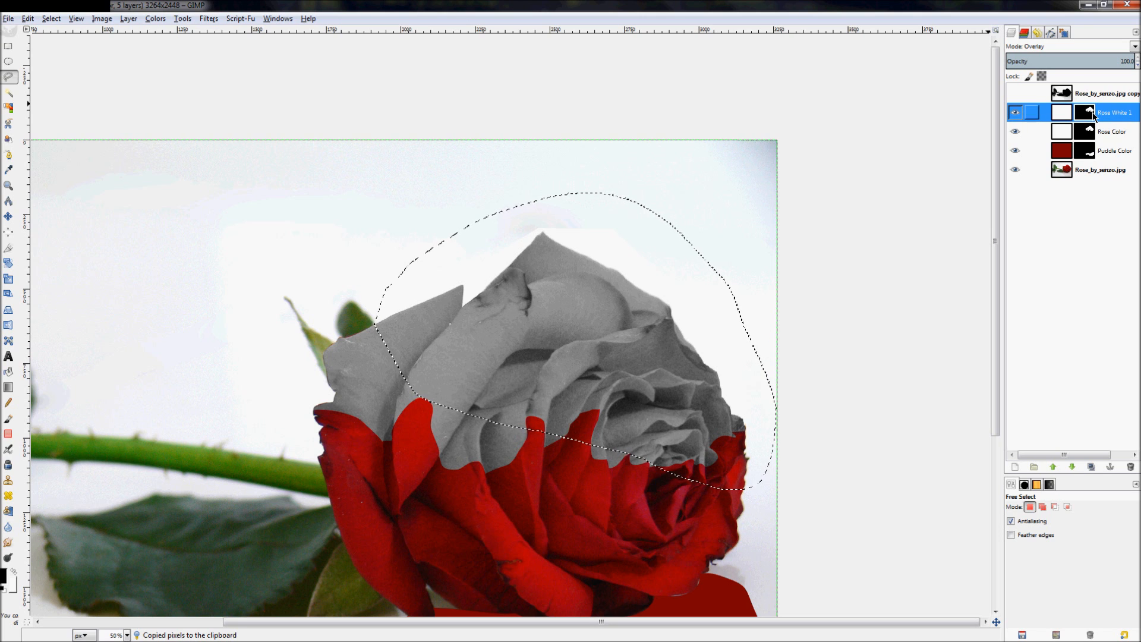
{"action": "key", "text": "ctrl+v"}
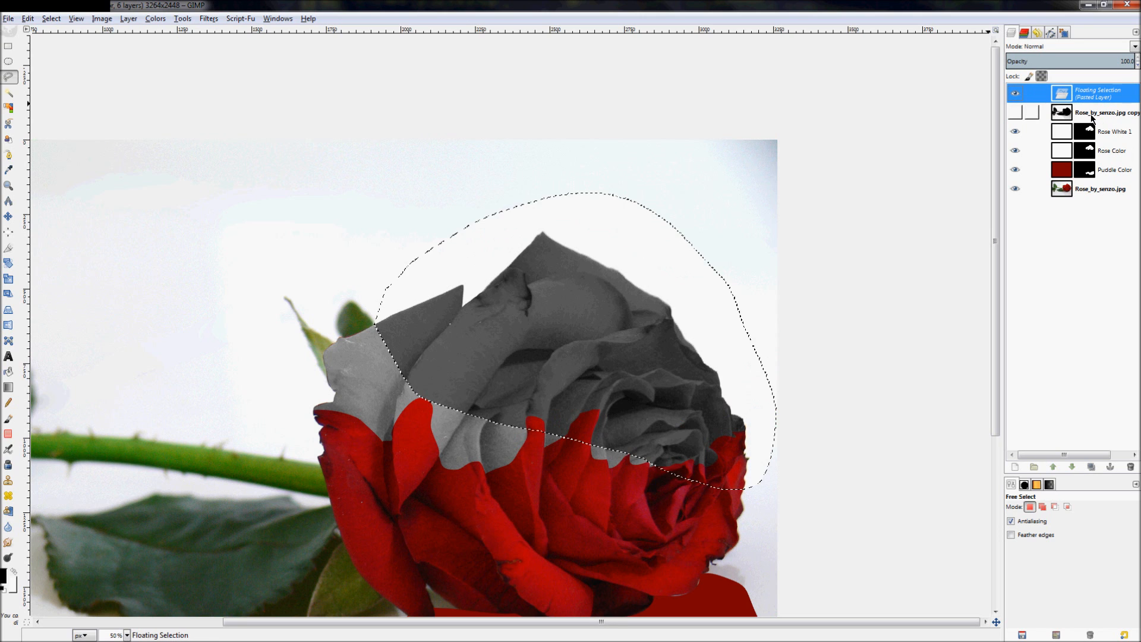
{"action": "right_click", "coordinate": [1066, 97]}
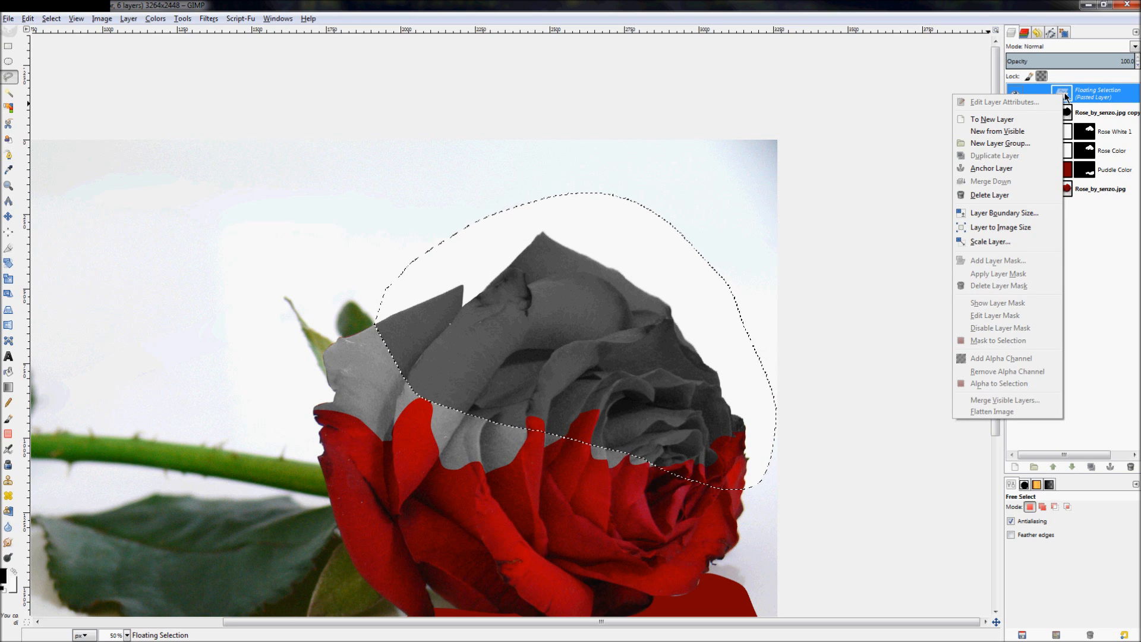
{"action": "left_click", "coordinate": [1028, 168]}
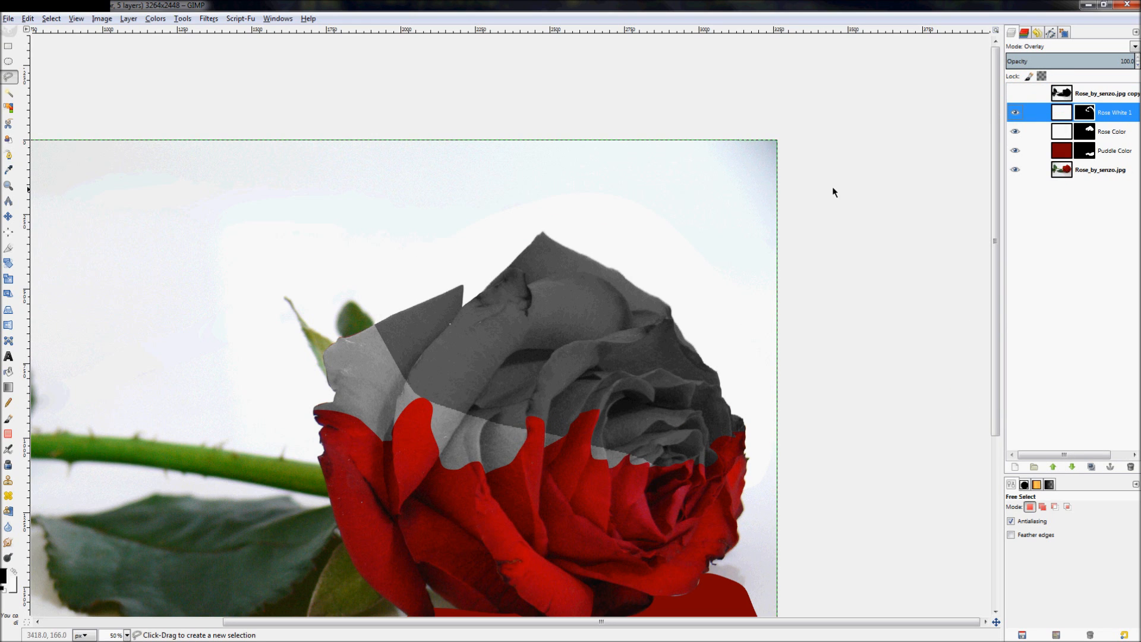
{"action": "key", "text": "ctrl+v"}
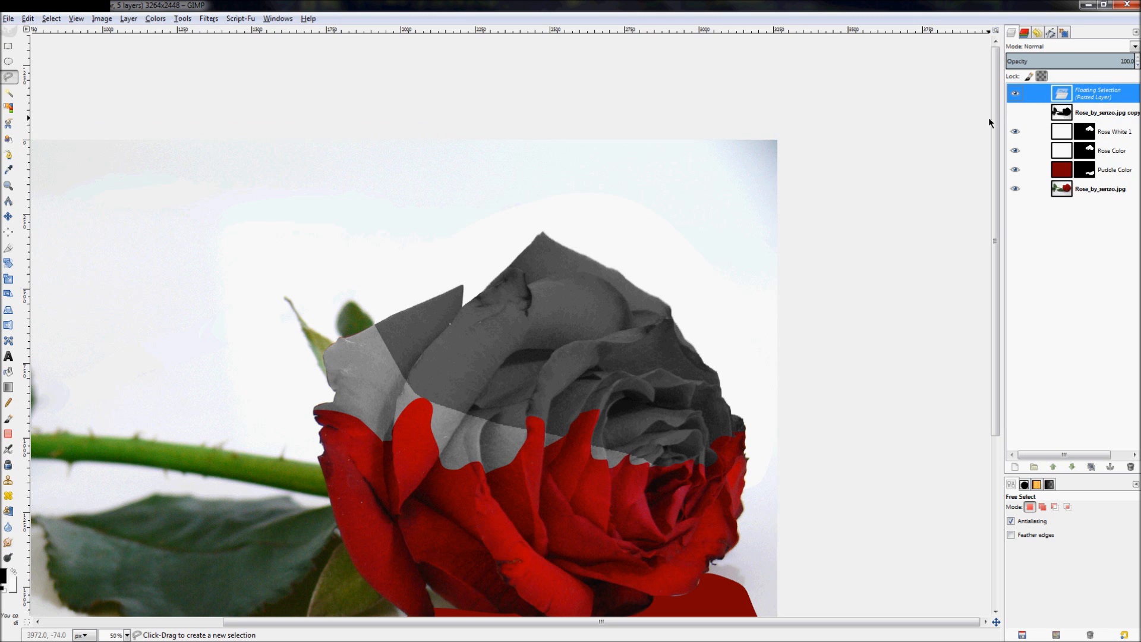
{"action": "key", "text": "ctrl+h"}
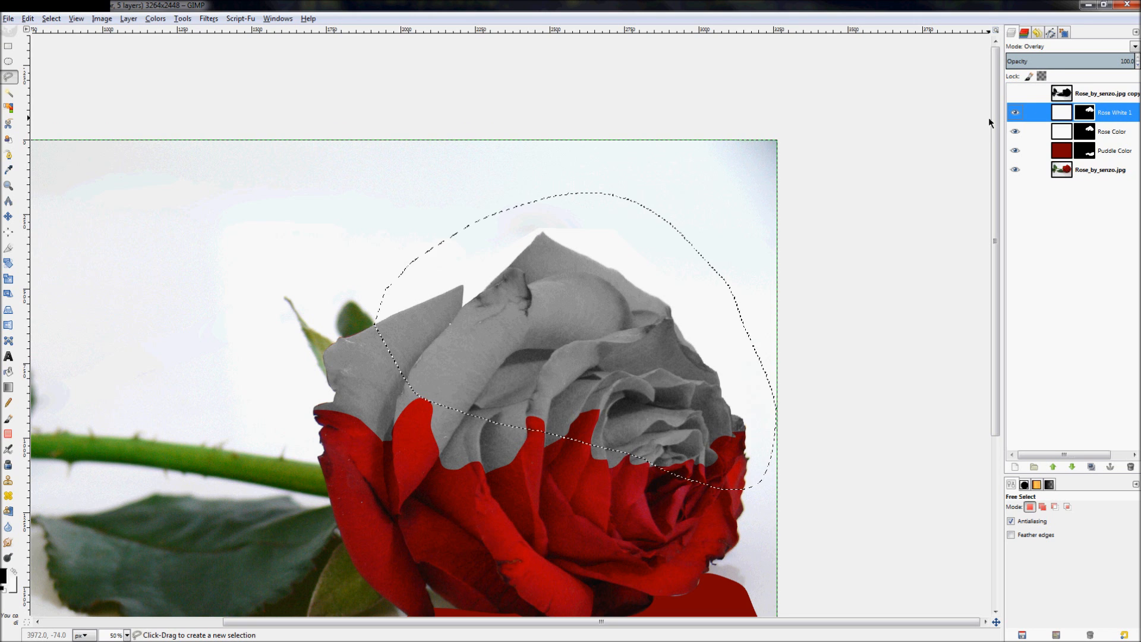
- Show the black-and-white photo copy layer, clear the selection and invert the layer's colors
{"action": "left_click", "coordinate": [1015, 94]}
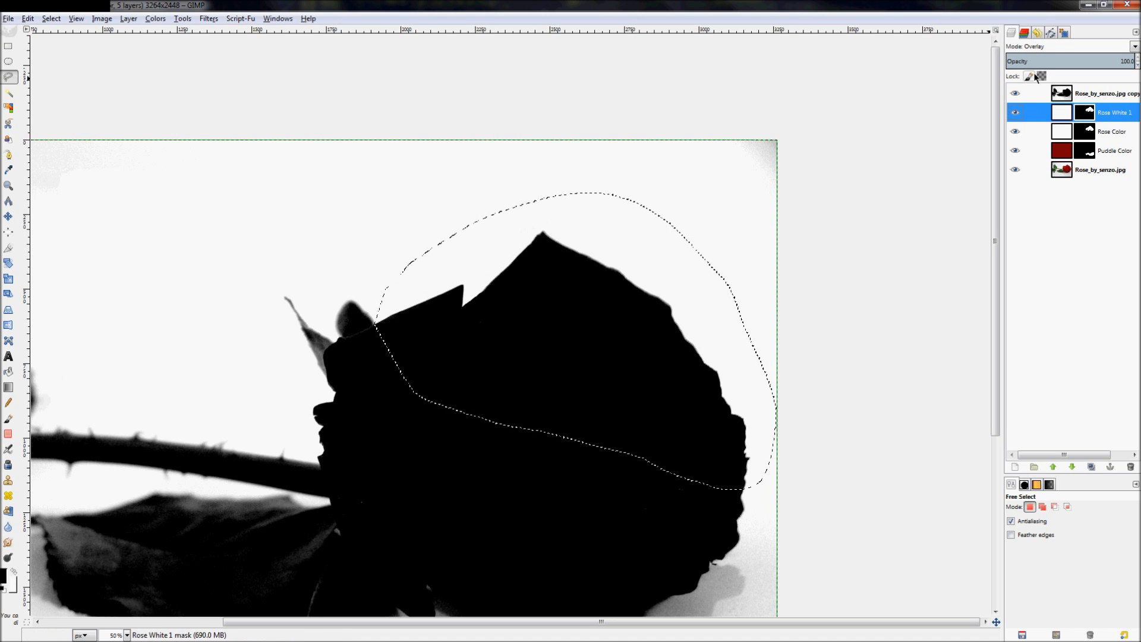
{"action": "left_click", "coordinate": [1093, 93]}
{"action": "left_click", "coordinate": [51, 18]}
{"action": "left_click", "coordinate": [51, 44]}
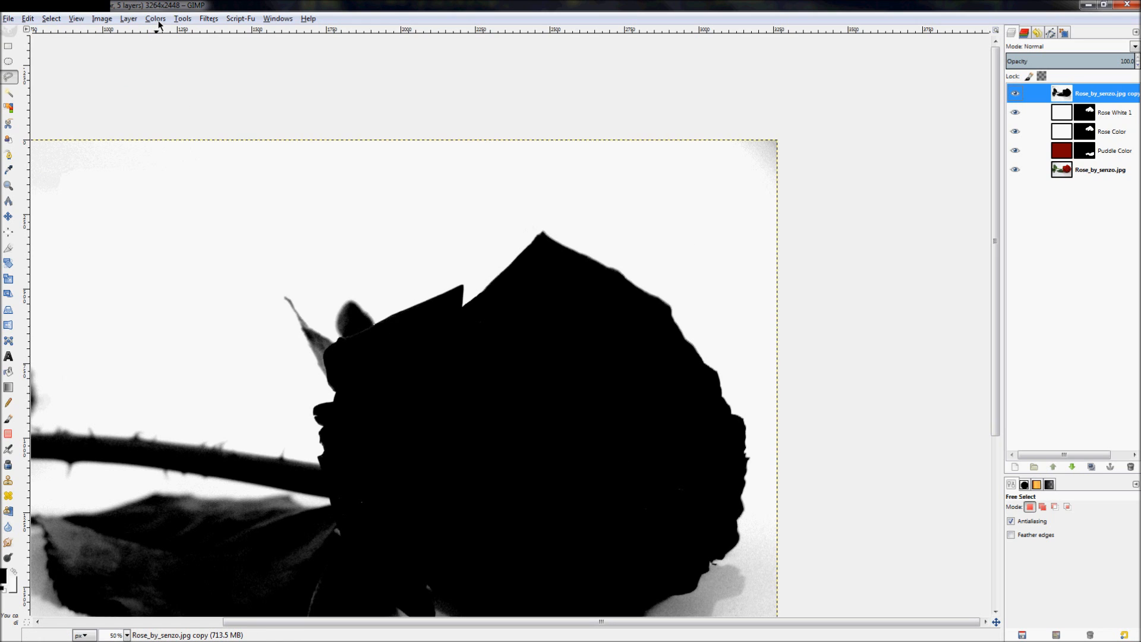
{"action": "left_click", "coordinate": [158, 22]}
{"action": "left_click", "coordinate": [182, 169]}
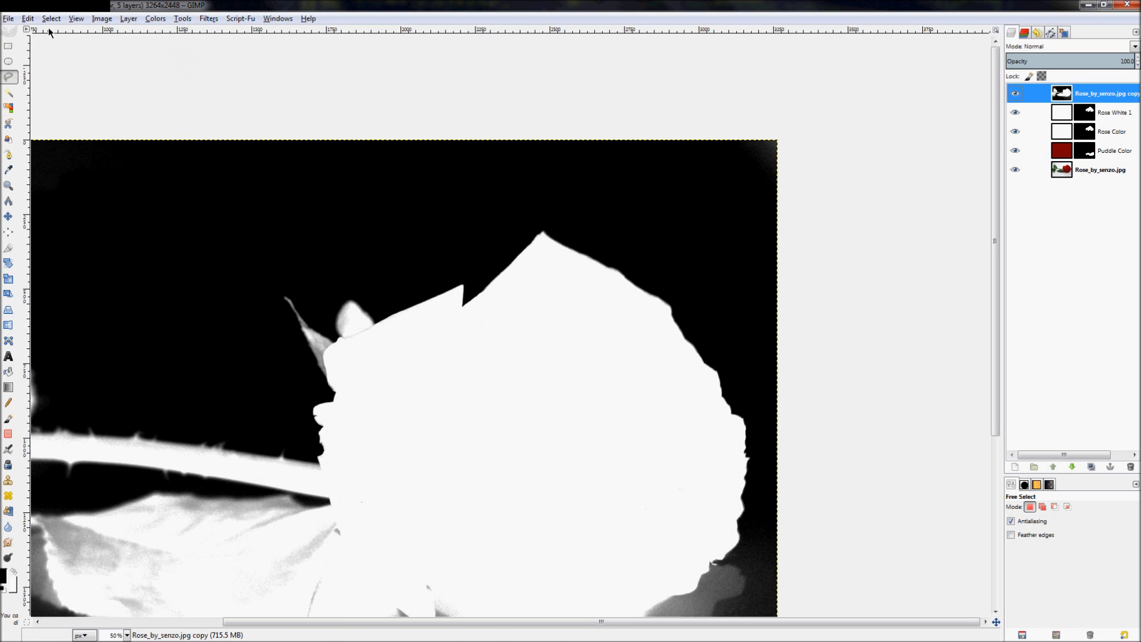
{"action": "left_click", "coordinate": [50, 21]}
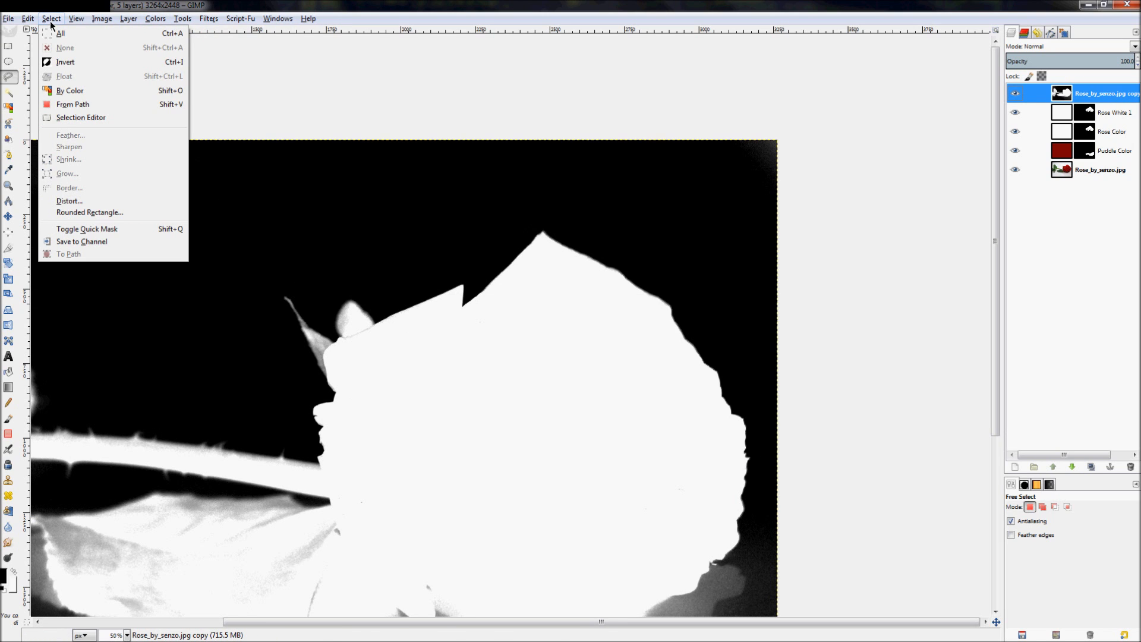
{"action": "left_click", "coordinate": [51, 22]}
- Draw a Free Select outline from the leaf-petal junction across the white rose silhouette and back around outside its upper petals
{"action": "scroll", "coordinate": [387, 340], "scroll_direction": "up", "scroll_amount": 6}
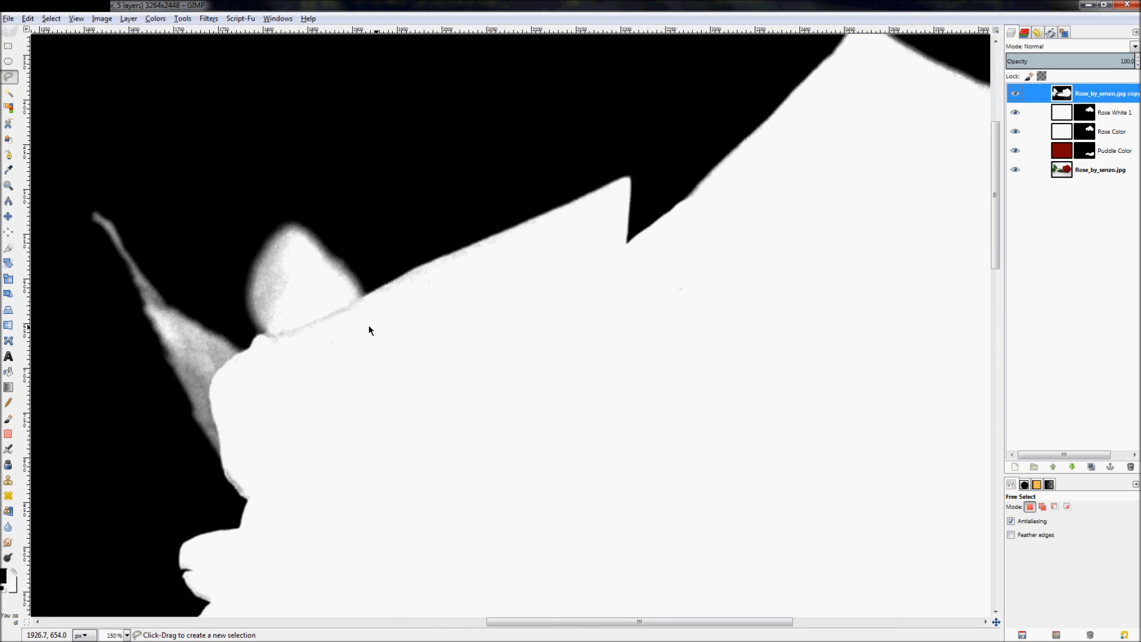
{"action": "left_click", "coordinate": [356, 243]}
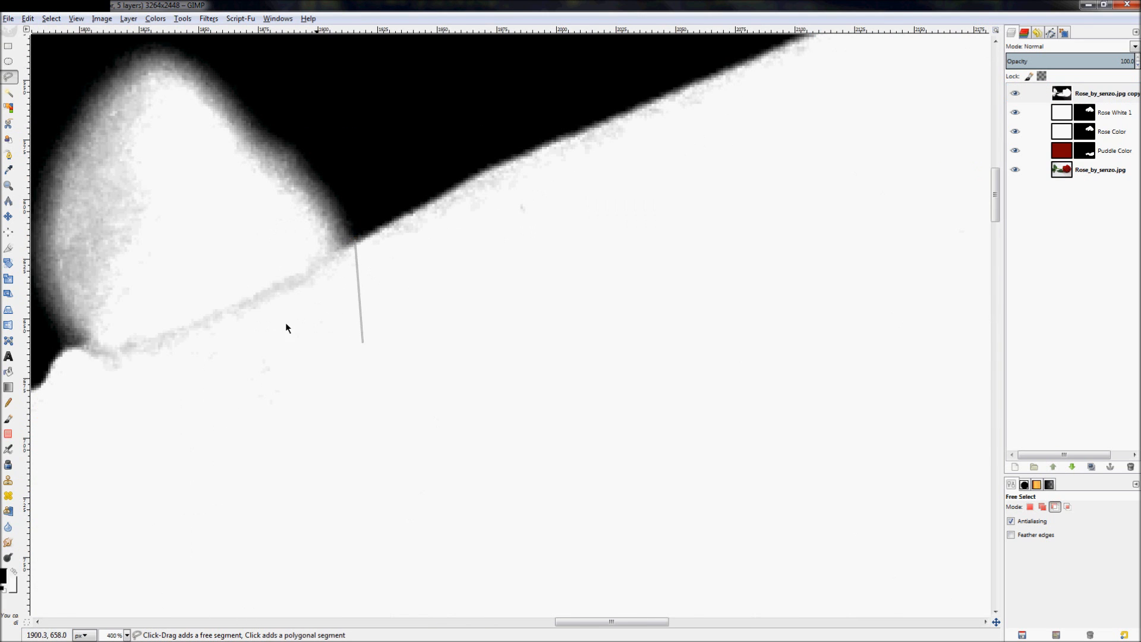
{"action": "scroll", "coordinate": [285, 322], "scroll_direction": "down", "scroll_amount": 6}
{"action": "mouse_move", "coordinate": [304, 343]}
{"action": "left_mouse_down"}
{"action": "mouse_move", "coordinate": [440, 419]}
{"action": "mouse_move", "coordinate": [528, 440]}
{"action": "left_mouse_up"}
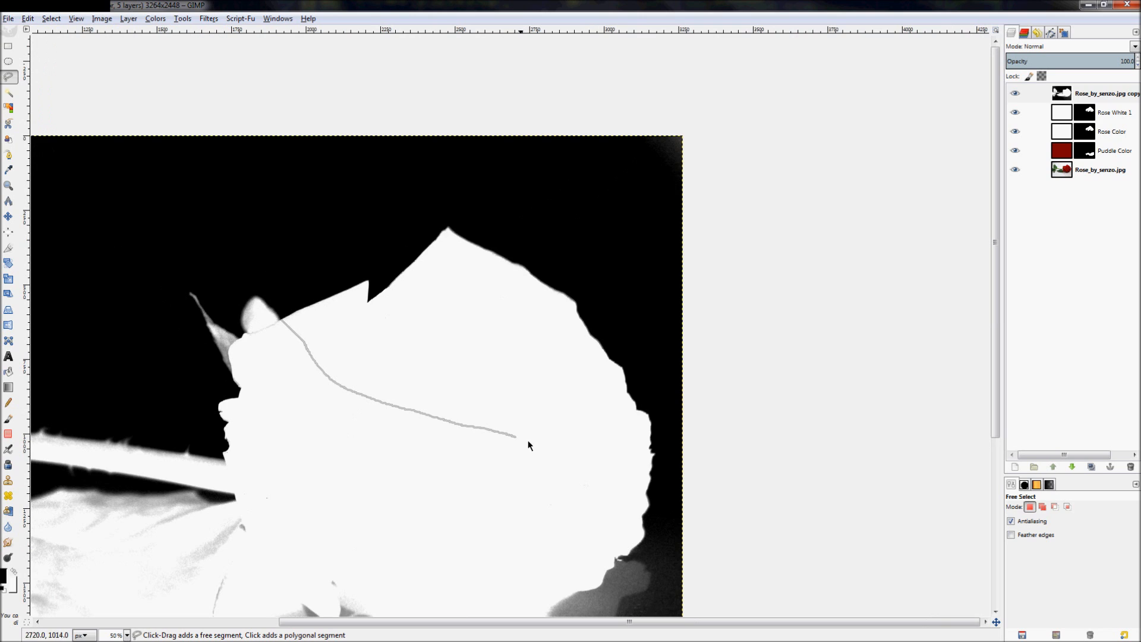
{"action": "mouse_move", "coordinate": [656, 478]}
{"action": "left_mouse_down"}
{"action": "mouse_move", "coordinate": [646, 336]}
{"action": "mouse_move", "coordinate": [614, 254]}
{"action": "mouse_move", "coordinate": [476, 173]}
{"action": "left_mouse_up"}
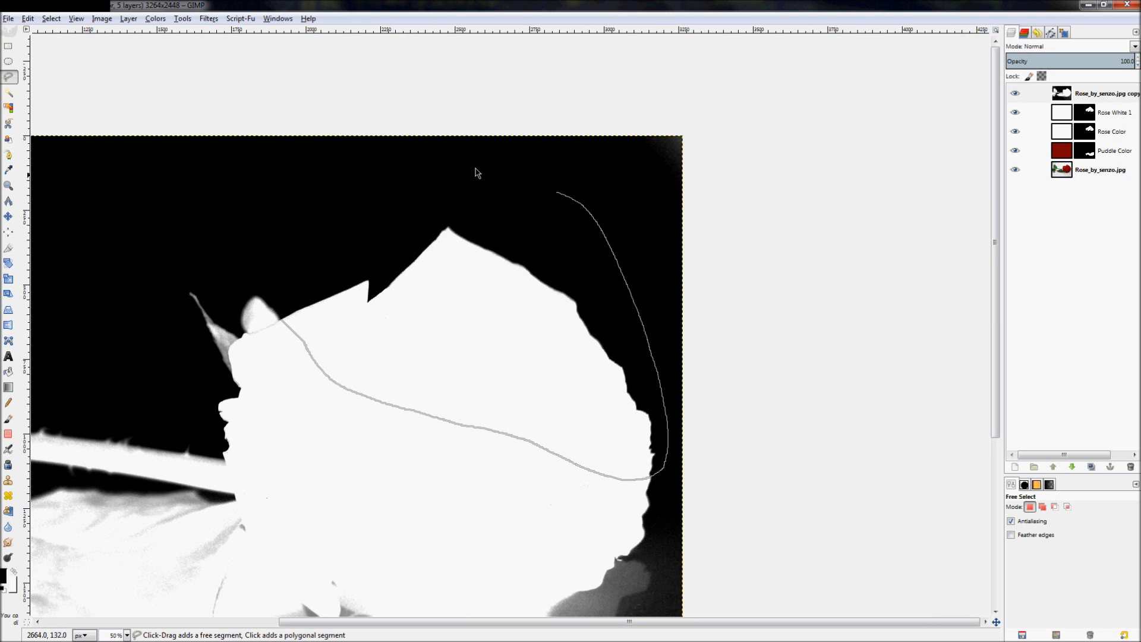
{"action": "left_click_drag", "start_coordinate": [339, 212], "coordinate": [295, 267]}
{"action": "key", "text": "Return"}
- Copy the selected area, hide the photo copy layer, and paste and anchor the pixels in the Rose White 1 layer mask
{"action": "key", "text": "ctrl+c"}
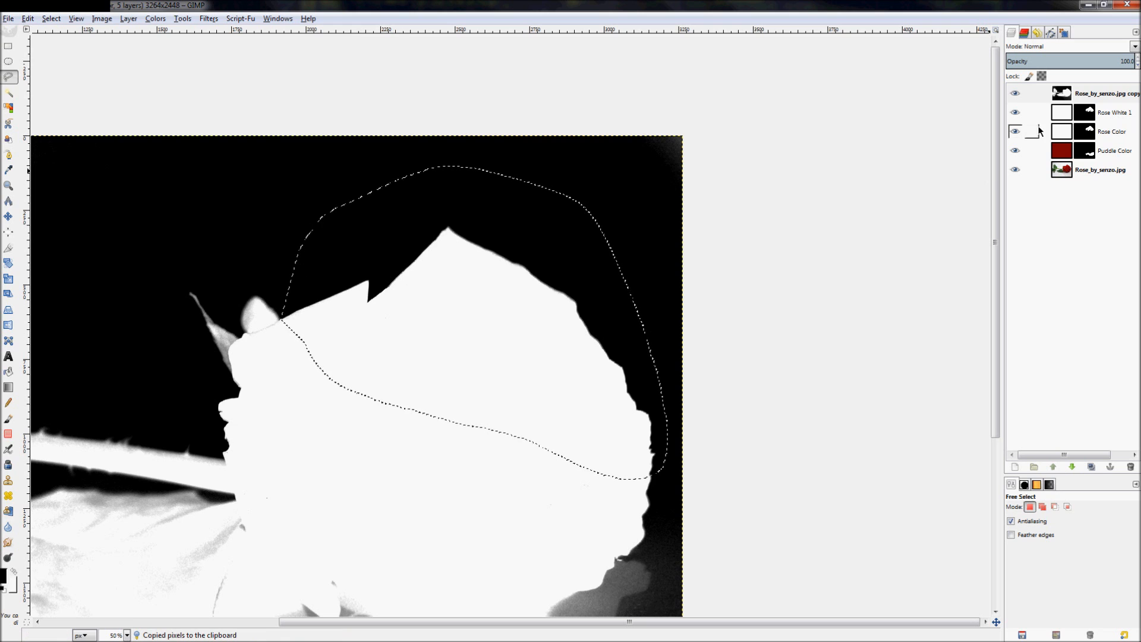
{"action": "left_click", "coordinate": [1016, 94]}
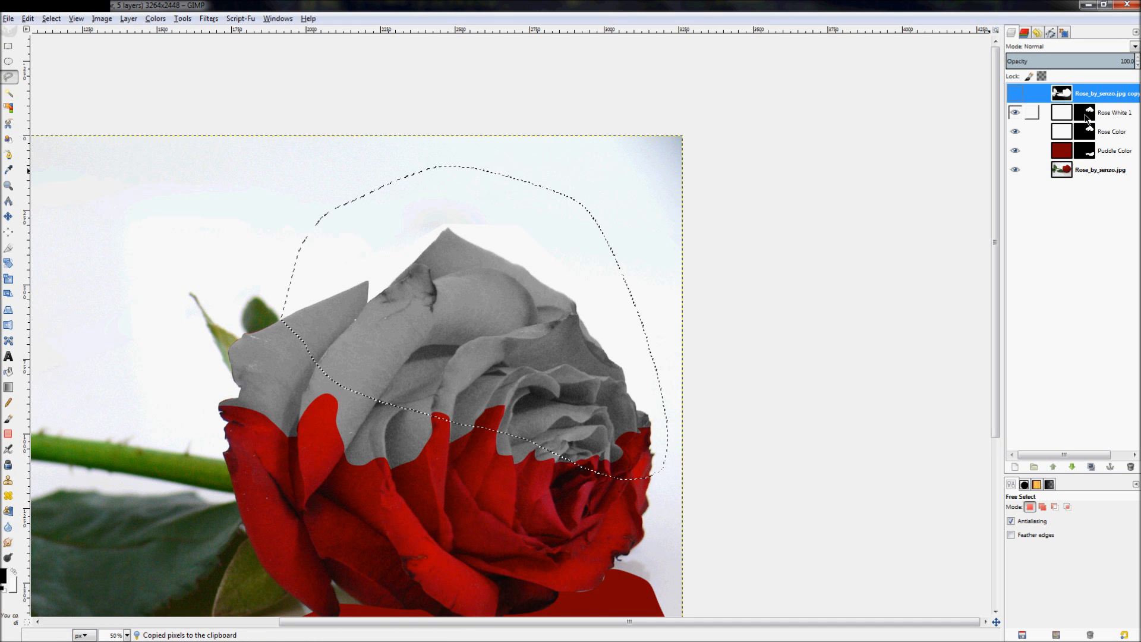
{"action": "left_click", "coordinate": [1086, 118]}
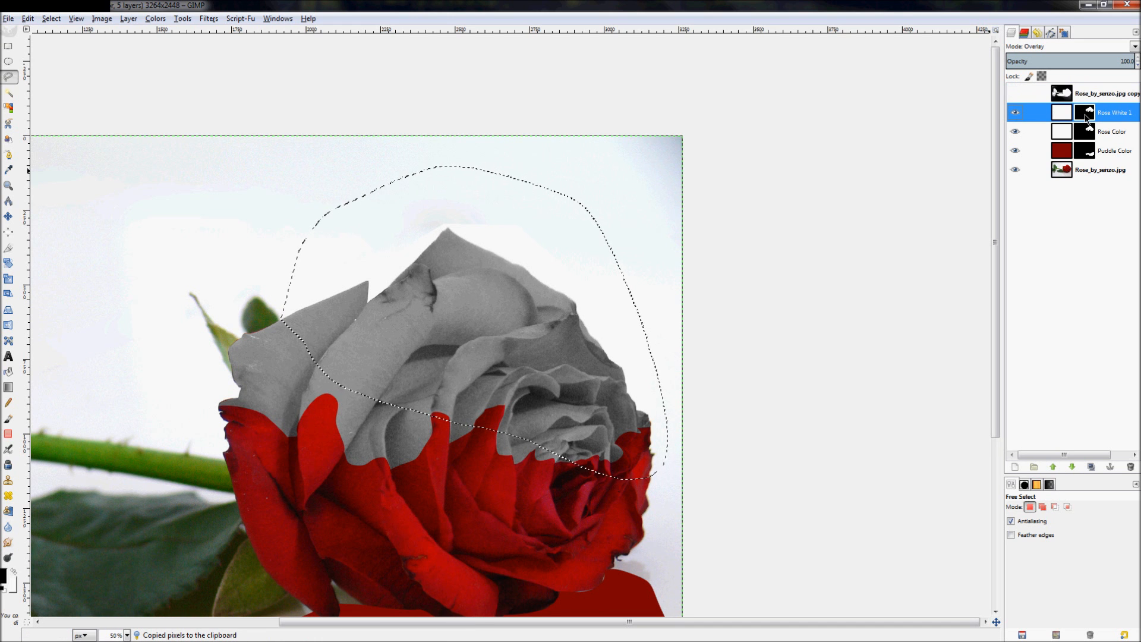
{"action": "key", "text": "ctrl+v"}
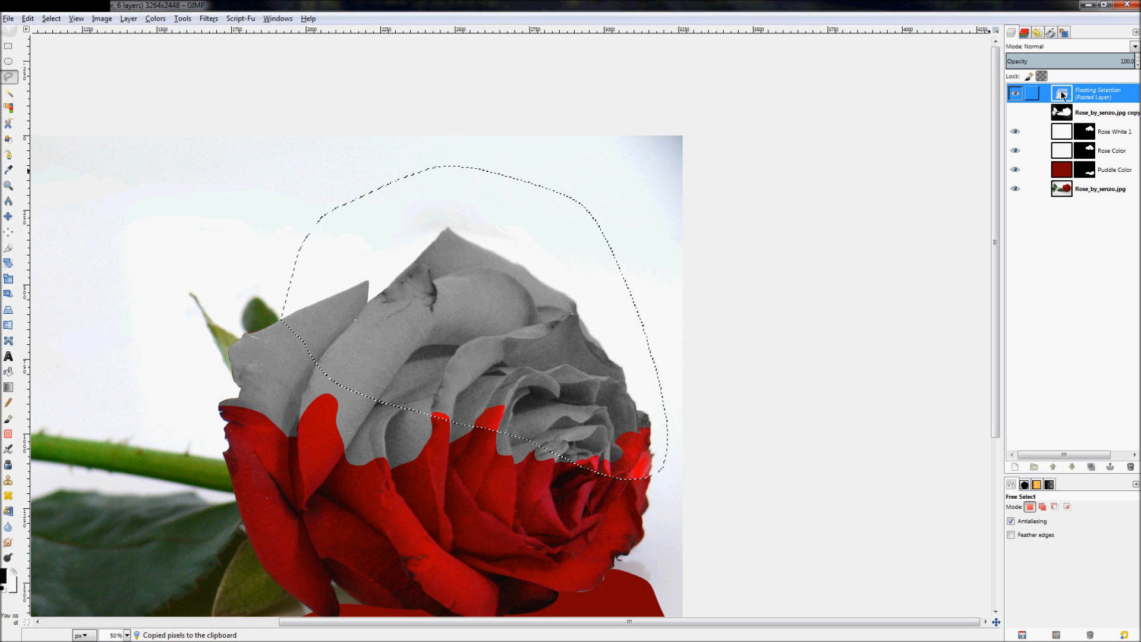
{"action": "right_click", "coordinate": [1062, 95]}
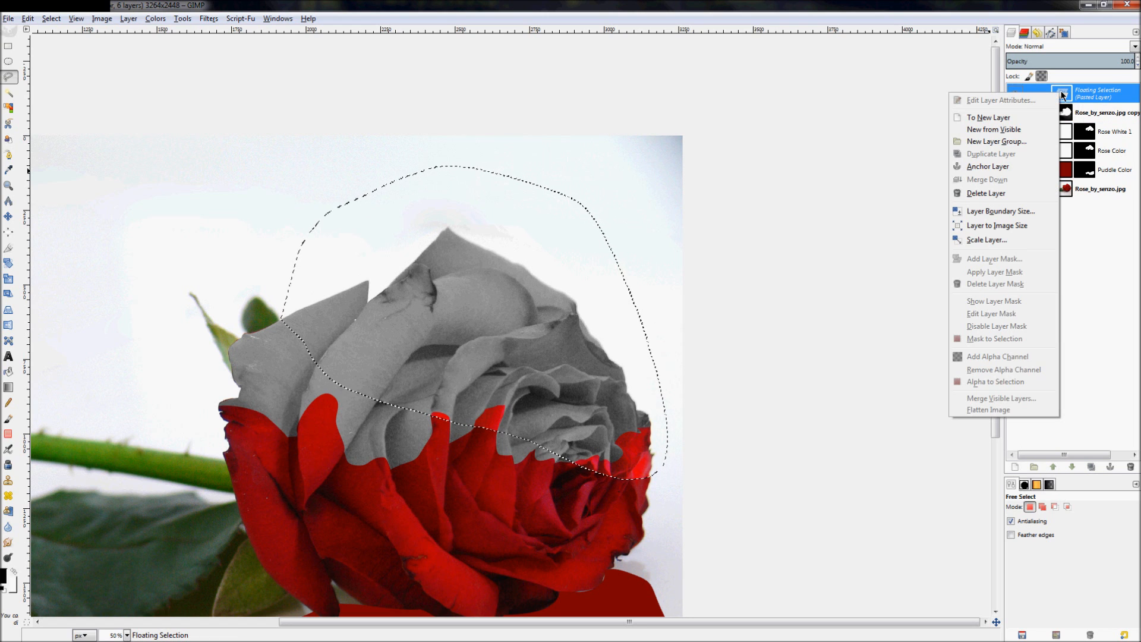
{"action": "left_click", "coordinate": [982, 167]}
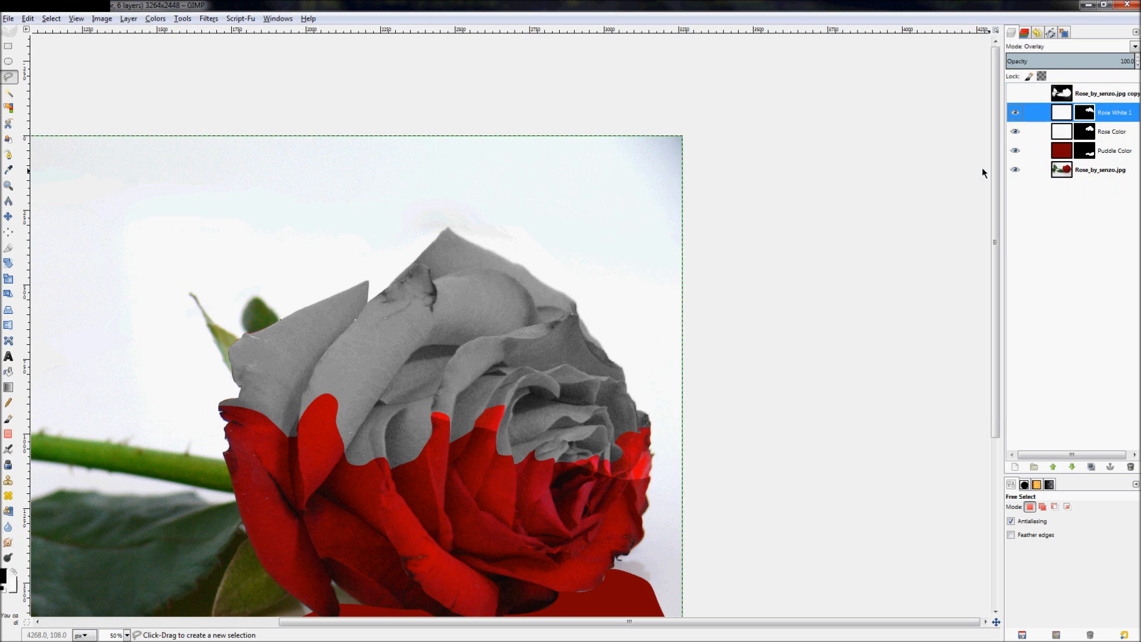
- Try to paste the copied area into the Rose Color mask and with the photo copy layer active
{"action": "left_click", "coordinate": [1091, 137]}
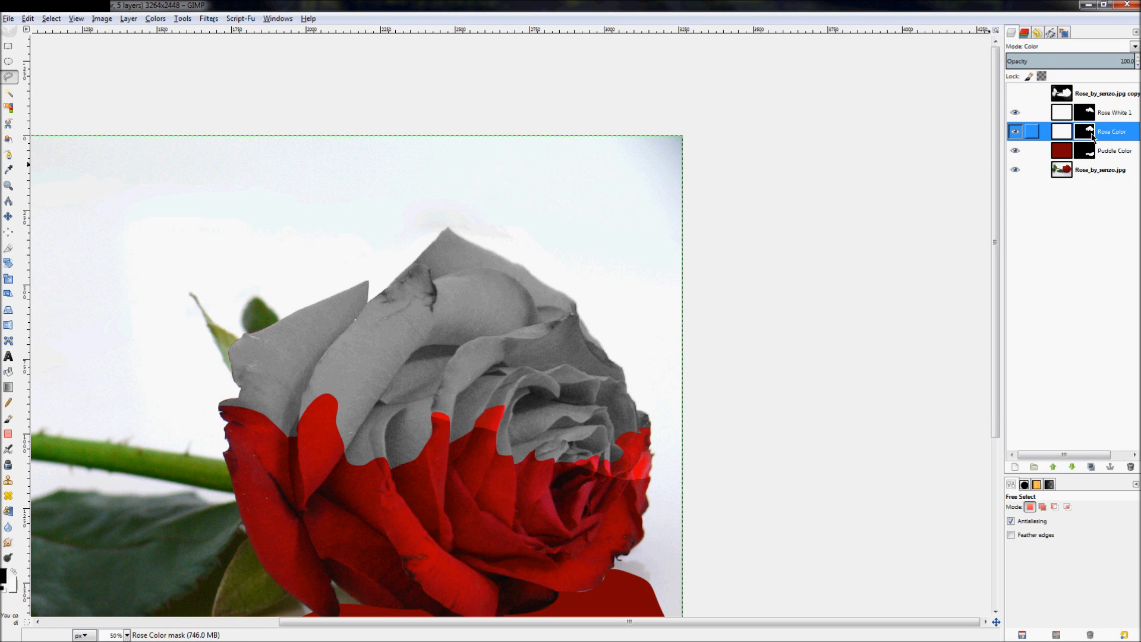
{"action": "key", "text": "ctrl+v"}
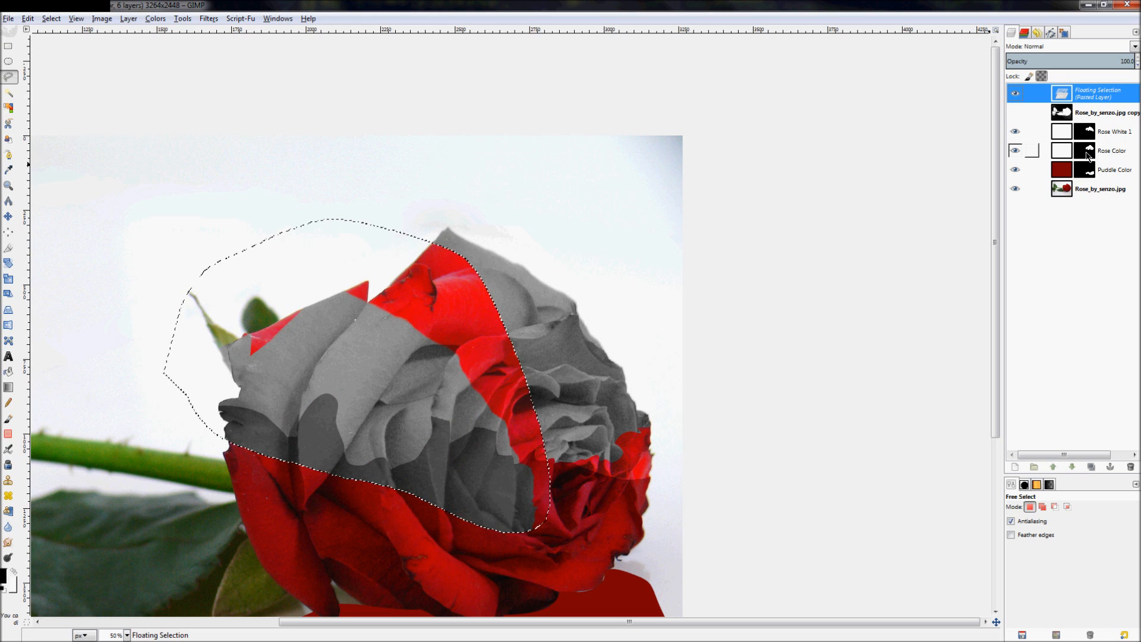
{"action": "key", "text": "ctrl+z"}
{"action": "left_click", "coordinate": [1080, 94]}
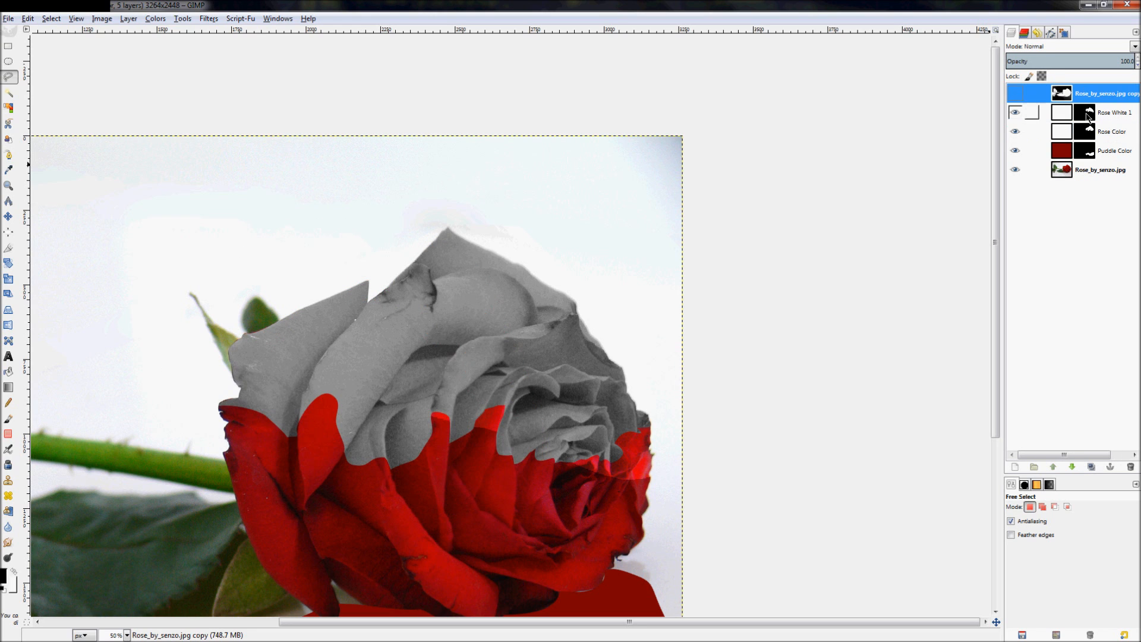
{"action": "key", "text": "ctrl+v"}
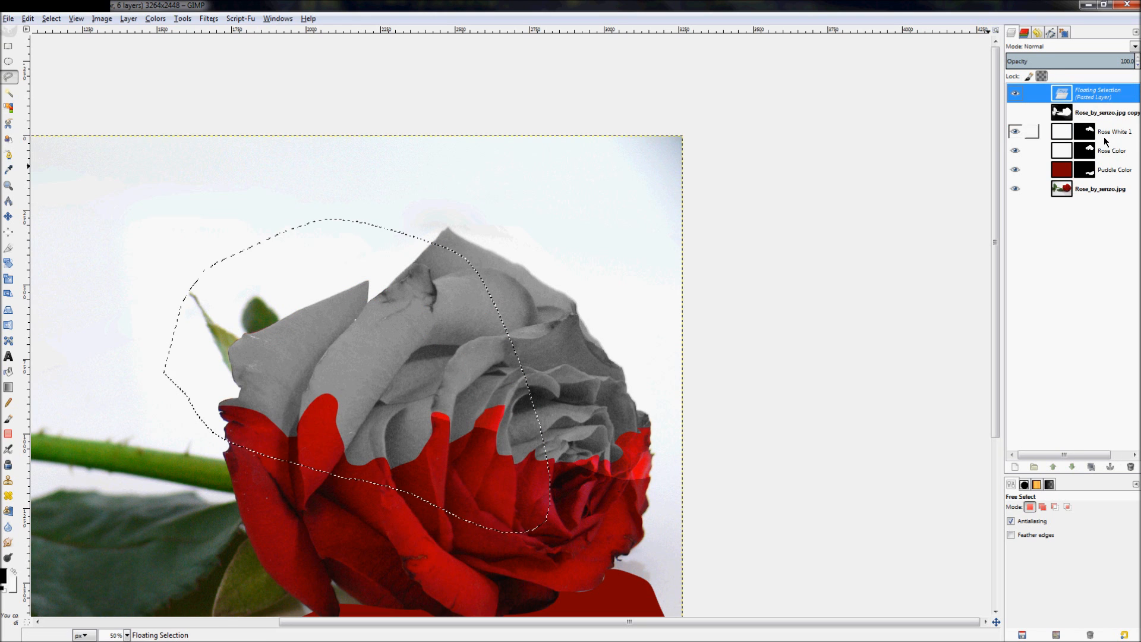
{"action": "key", "text": "ctrl+h"}
- Show the inverted photo copy and outline the rose's upper part again with Free Select, starting where the small leaf meets the petal
{"action": "left_click", "coordinate": [1015, 94]}
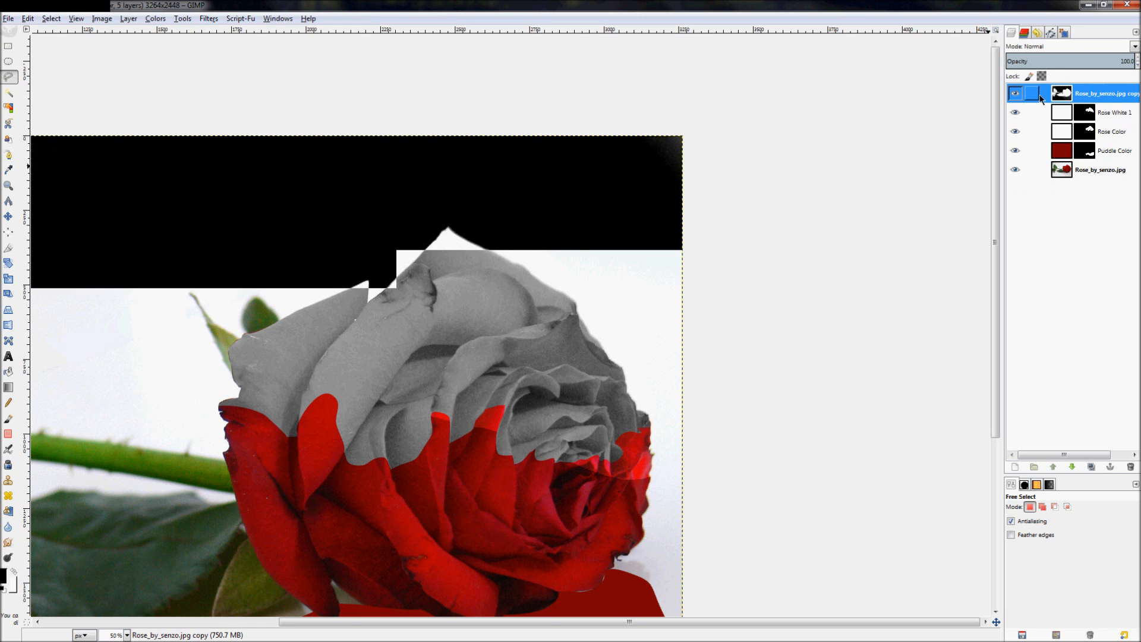
{"action": "scroll", "coordinate": [265, 328], "scroll_direction": "up", "scroll_amount": 5}
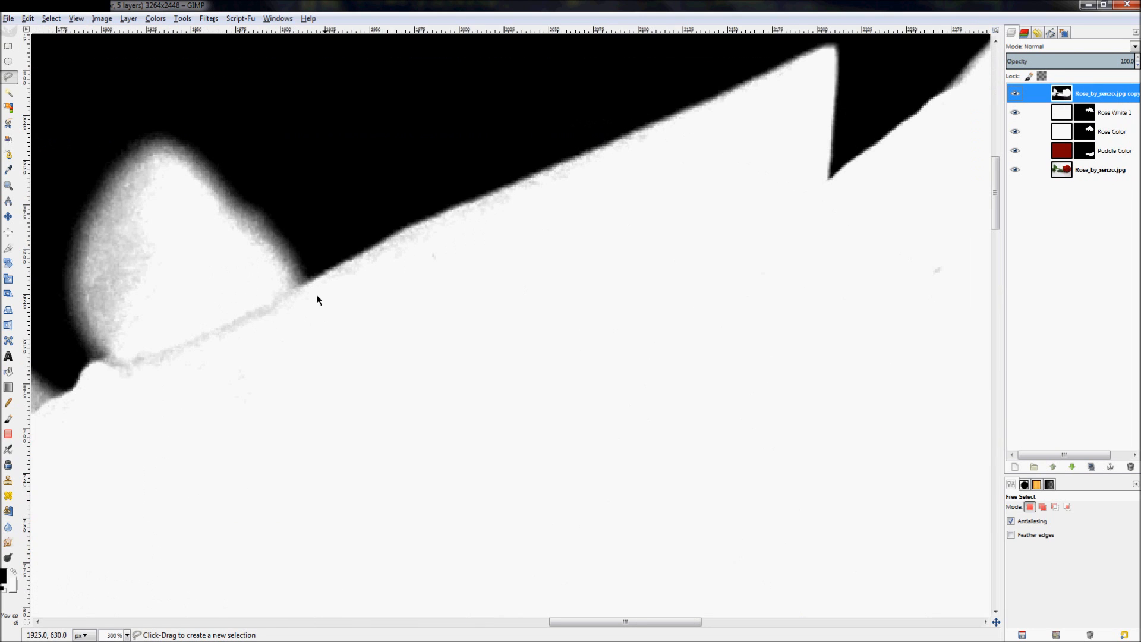
{"action": "left_click", "coordinate": [310, 278]}
{"action": "left_click", "coordinate": [326, 387]}
{"action": "scroll", "coordinate": [325, 389], "scroll_direction": "down", "scroll_amount": 3}
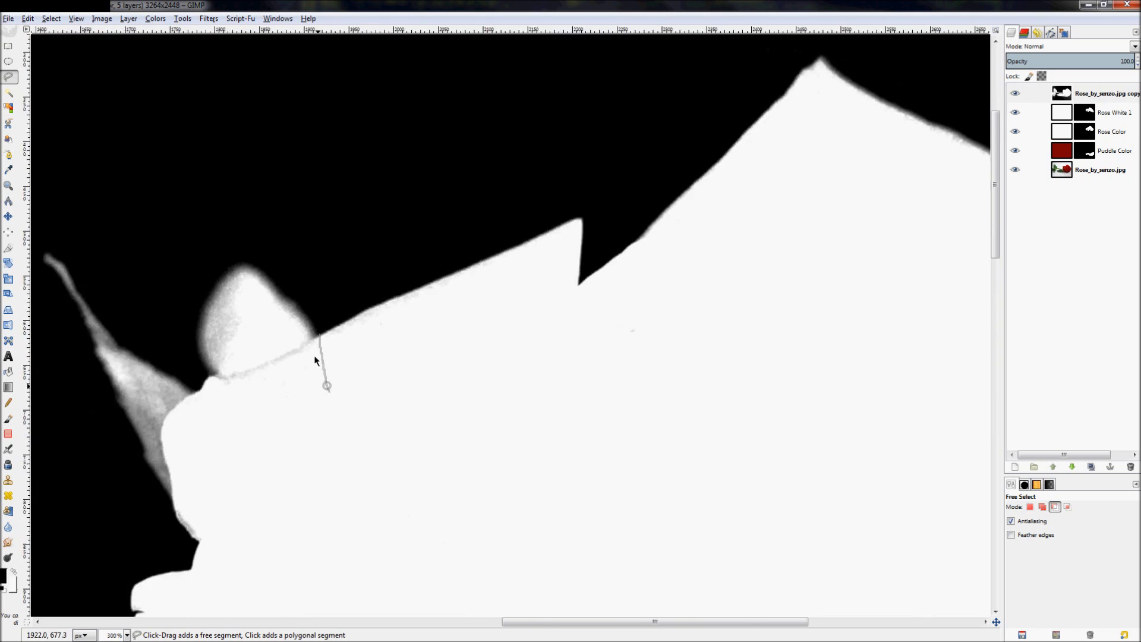
{"action": "scroll", "coordinate": [294, 393], "scroll_direction": "down", "scroll_amount": 2}
{"action": "mouse_move", "coordinate": [581, 494]}
{"action": "left_mouse_down"}
{"action": "mouse_move", "coordinate": [701, 524]}
{"action": "mouse_move", "coordinate": [617, 313]}
{"action": "left_mouse_up"}
{"action": "mouse_move", "coordinate": [525, 240]}
{"action": "left_mouse_down"}
{"action": "mouse_move", "coordinate": [431, 224]}
{"action": "mouse_move", "coordinate": [323, 293]}
{"action": "left_mouse_up"}
{"action": "key", "text": "Return"}
- Copy the outlined area, hide the photo copy layer, and paste and anchor the pixels in the Rose Color layer mask
{"action": "key", "text": "ctrl+c"}
{"action": "left_click", "coordinate": [1098, 132]}
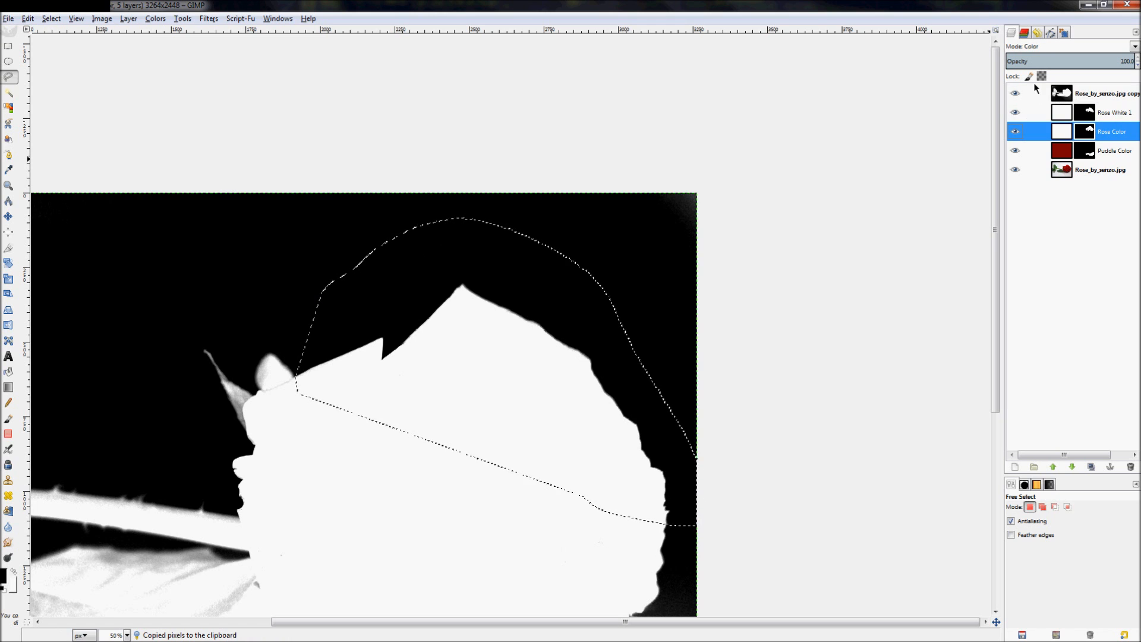
{"action": "left_click", "coordinate": [1015, 93]}
{"action": "key", "text": "ctrl+v"}
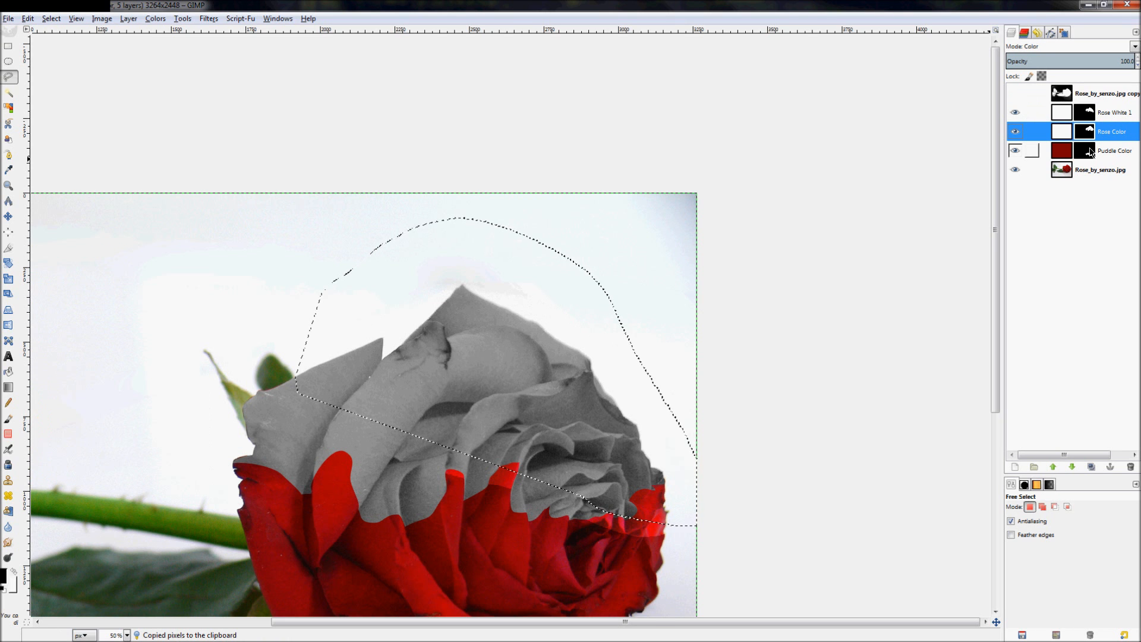
{"action": "right_click", "coordinate": [1067, 90]}
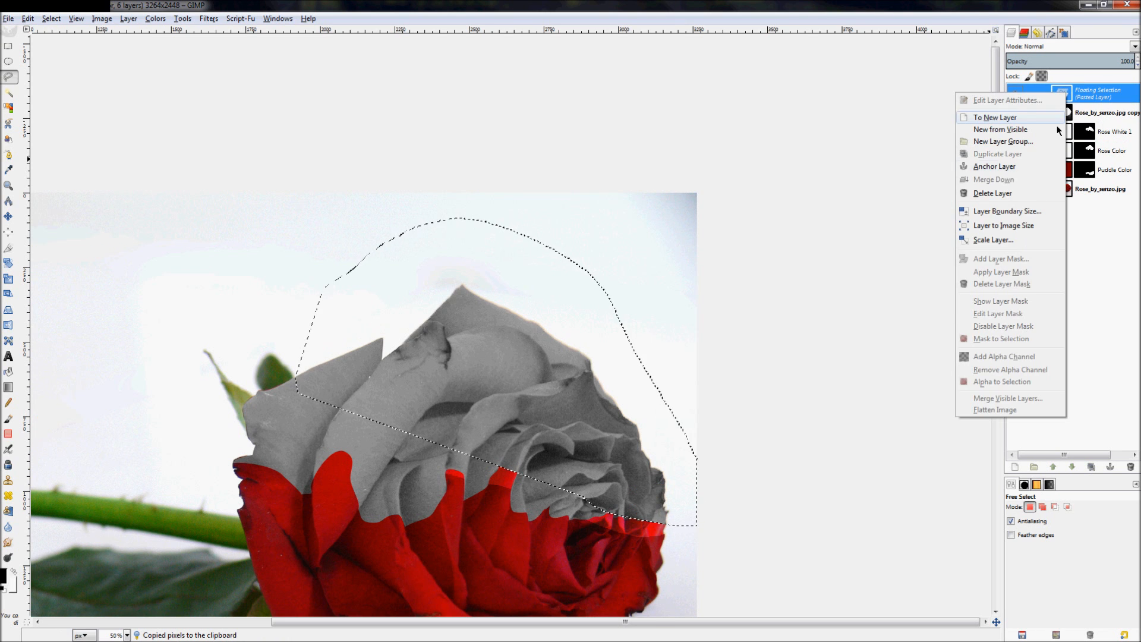
{"action": "left_click", "coordinate": [1022, 168]}
- Delete the inverted black-and-white photo copy layer
{"action": "left_click", "coordinate": [1015, 93]}
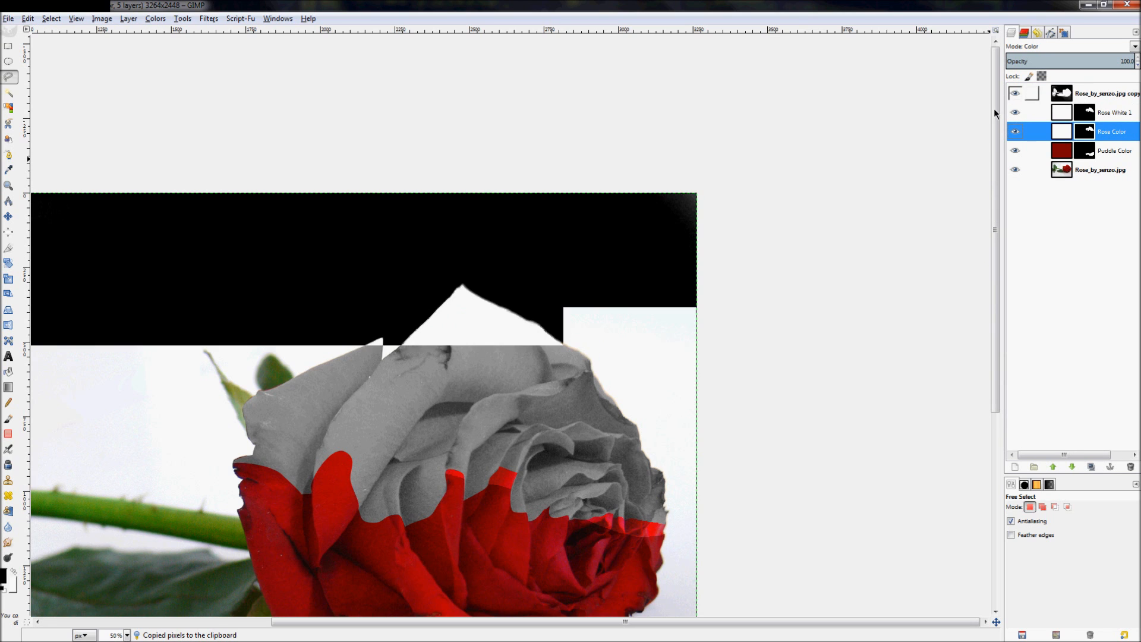
{"action": "left_click", "coordinate": [1100, 91]}
{"action": "right_click", "coordinate": [1100, 90]}
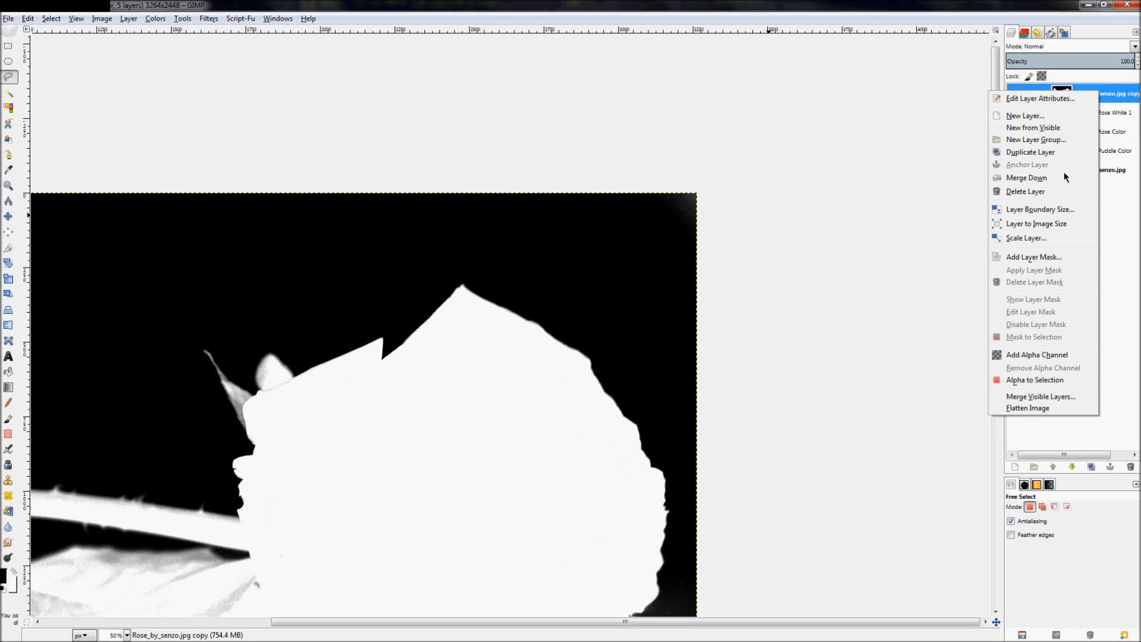
{"action": "left_click", "coordinate": [1046, 192]}
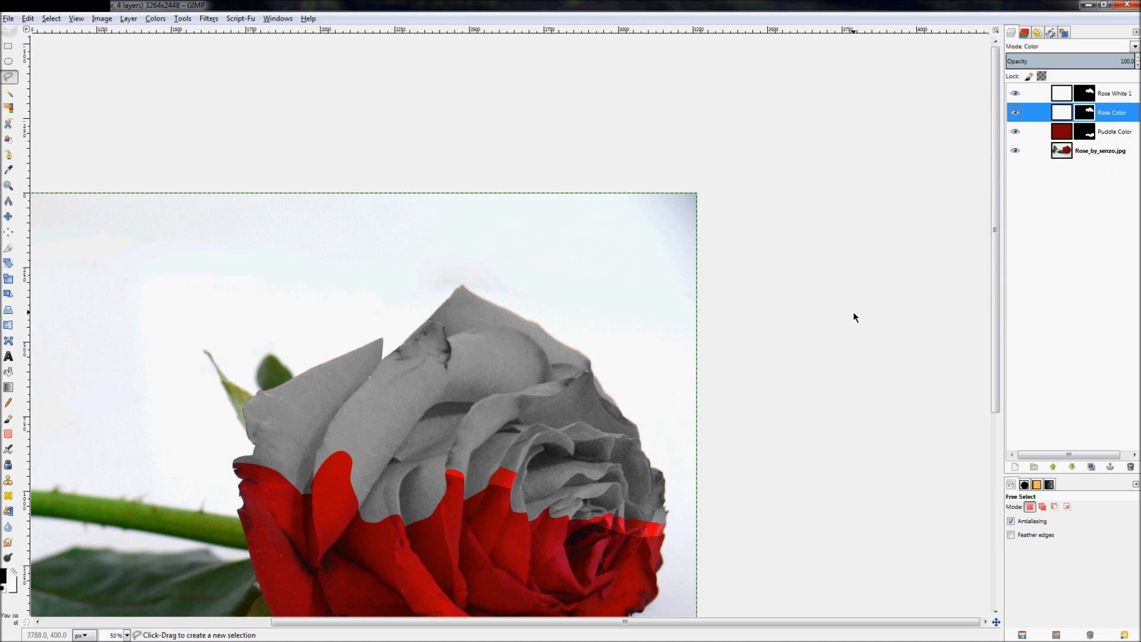
- View the Rose Color layer mask by itself to check its shape, and return to the full image
{"action": "key", "text": "z"}
{"action": "key", "text": "shift+ctrl+j"}
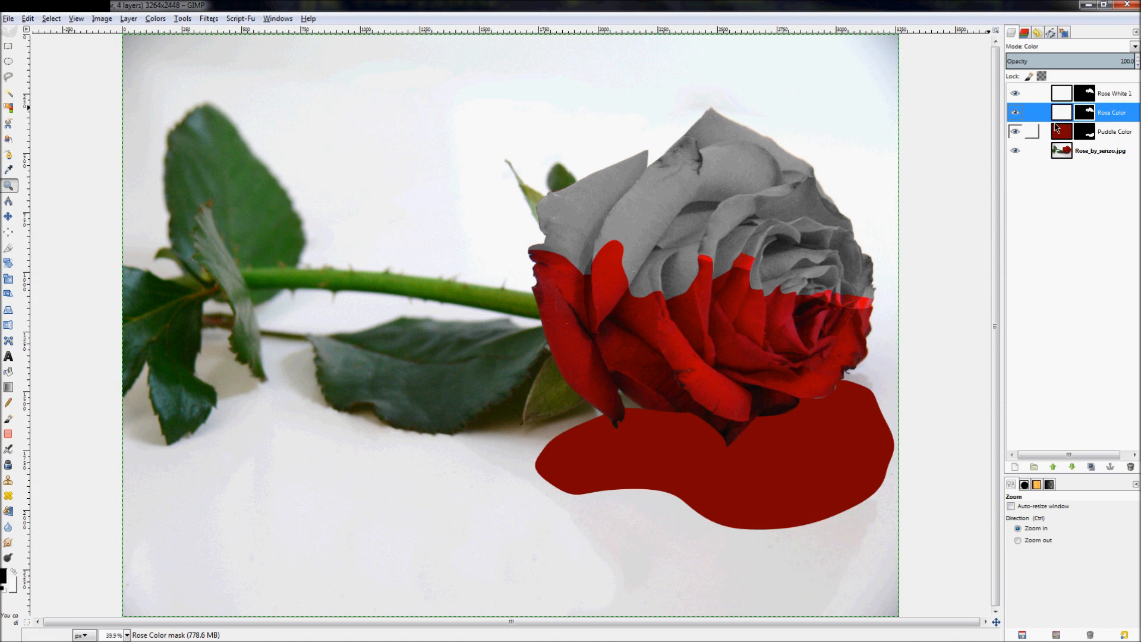
{"action": "right_click", "coordinate": [1084, 113]}
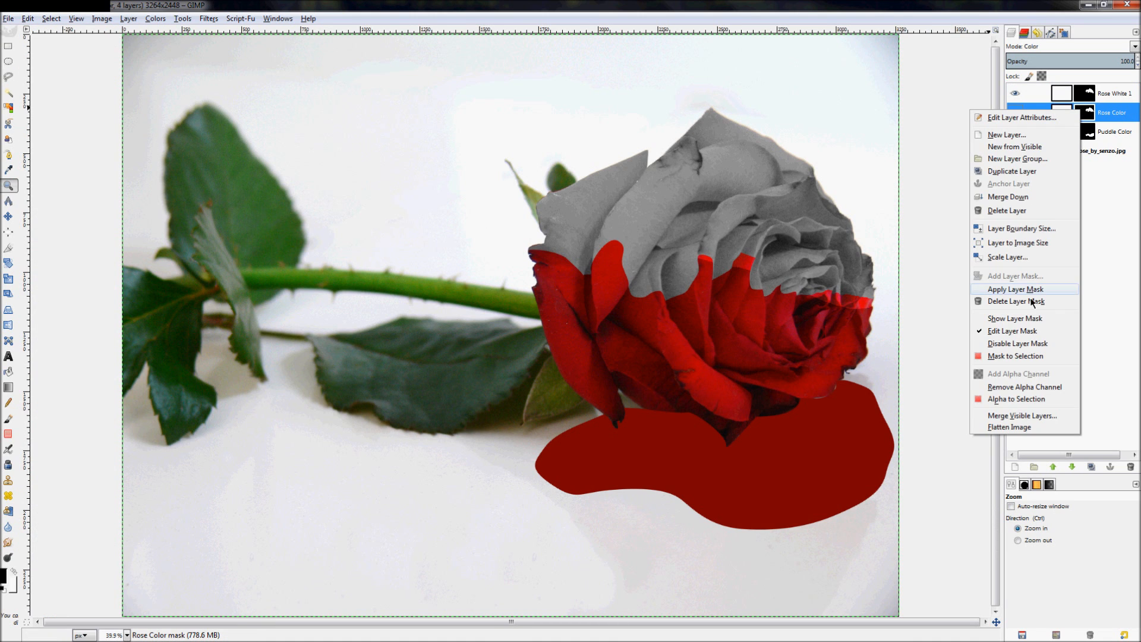
{"action": "left_click", "coordinate": [1021, 317]}
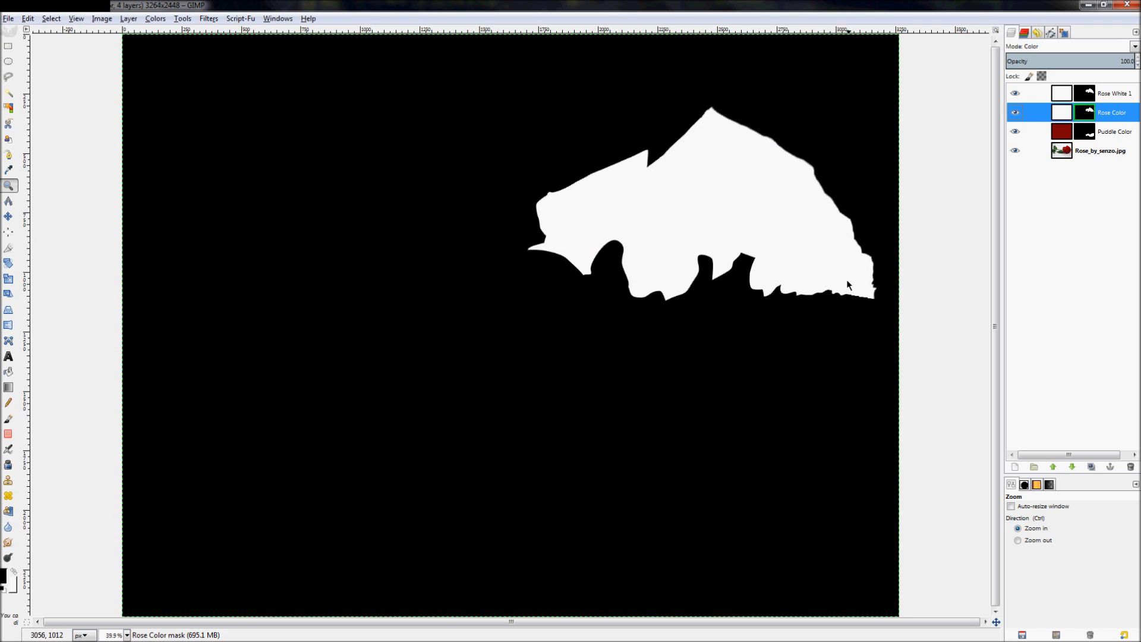
{"action": "right_click", "coordinate": [1087, 110]}
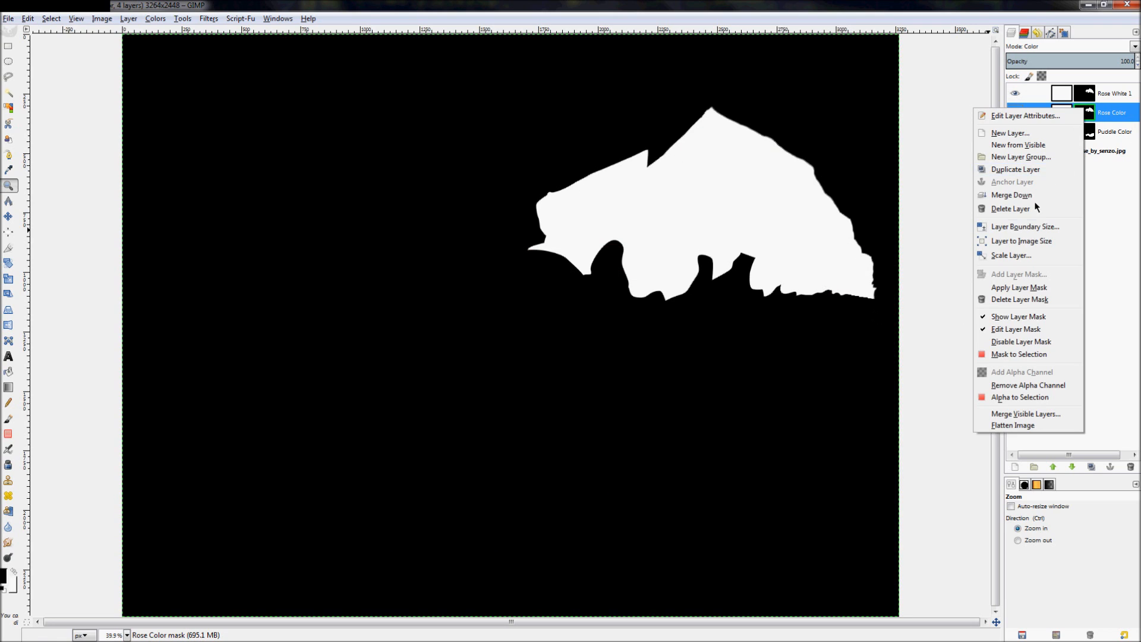
{"action": "left_click", "coordinate": [1010, 316]}
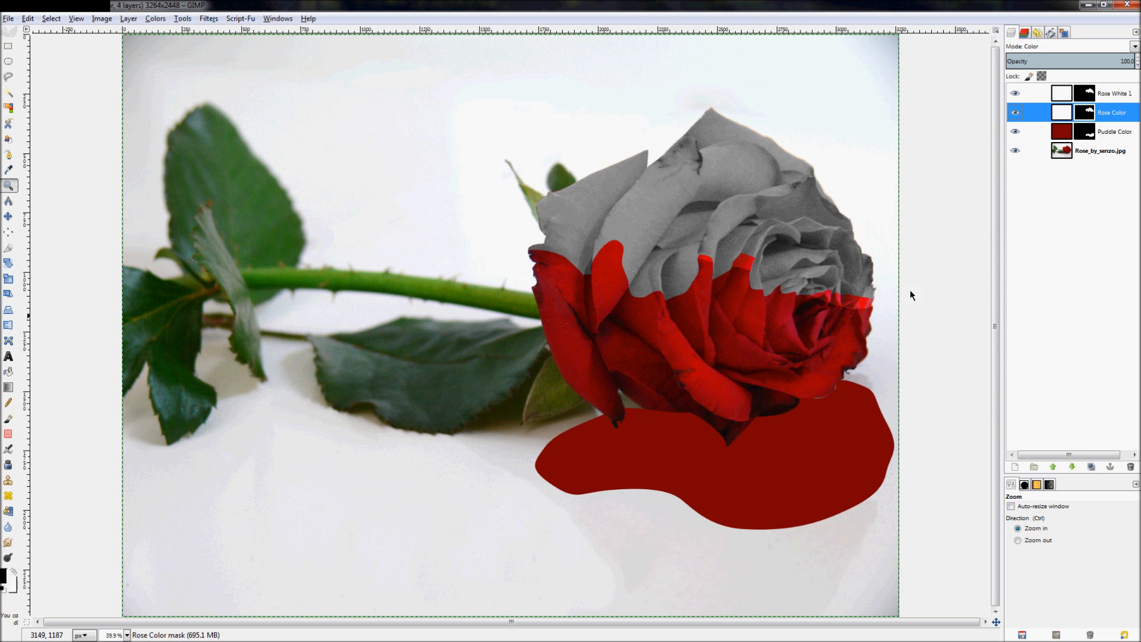
- Examine the boundary between the grey petals and the red drips with the Rose Color layer active
{"action": "left_click", "coordinate": [1116, 95]}
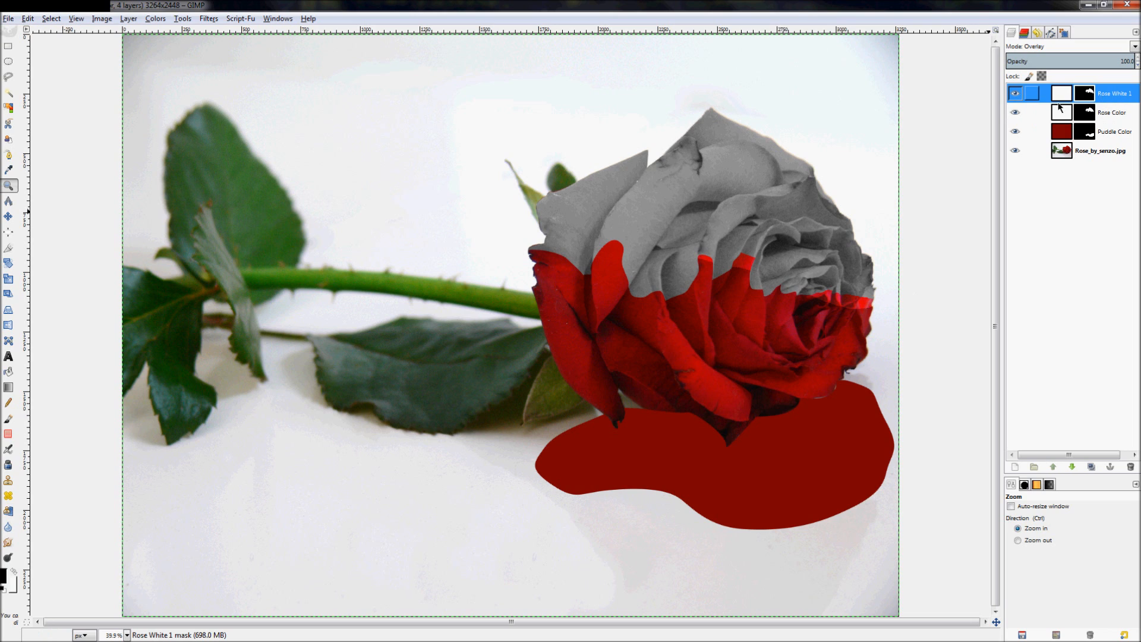
{"action": "right_click", "coordinate": [1085, 96]}
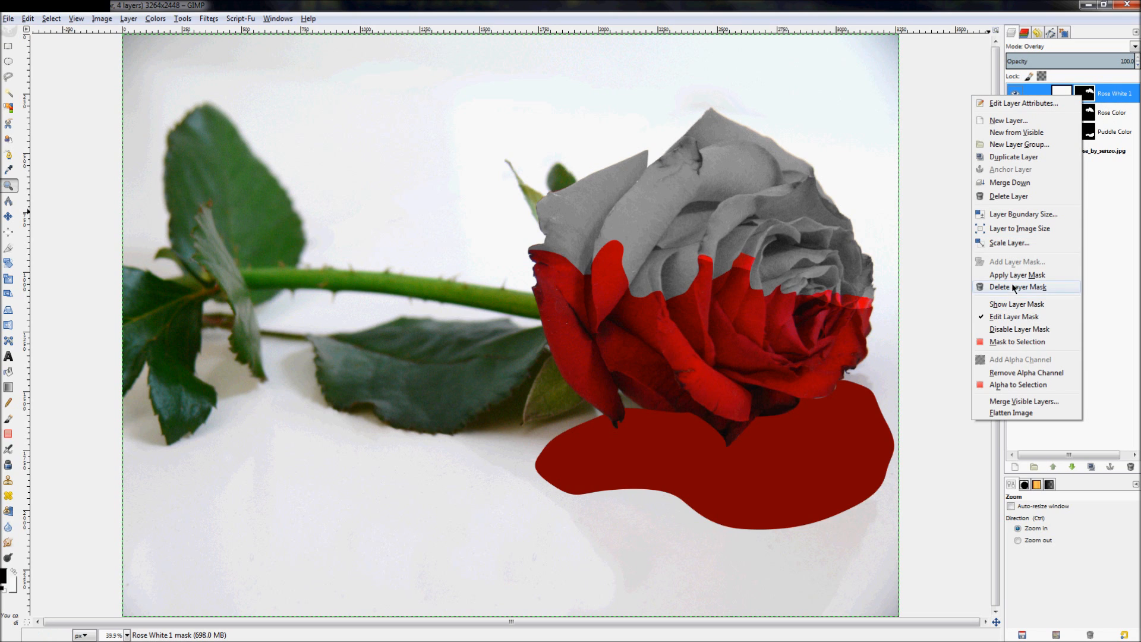
{"action": "left_click", "coordinate": [1118, 102]}
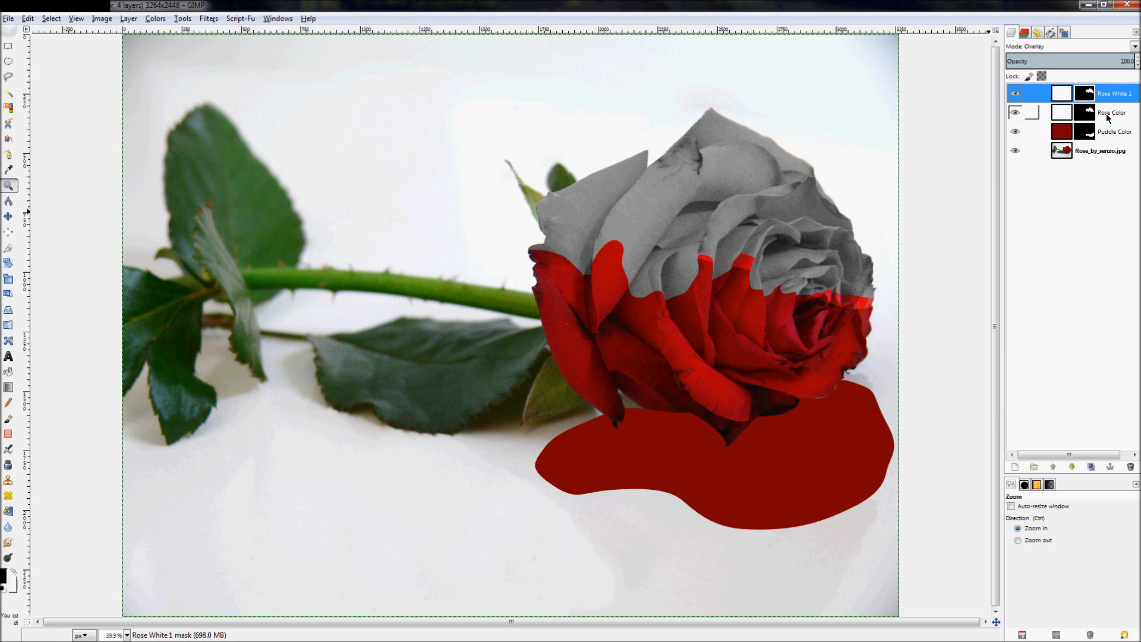
{"action": "left_click", "coordinate": [1108, 117]}
{"action": "left_click", "coordinate": [781, 268]}
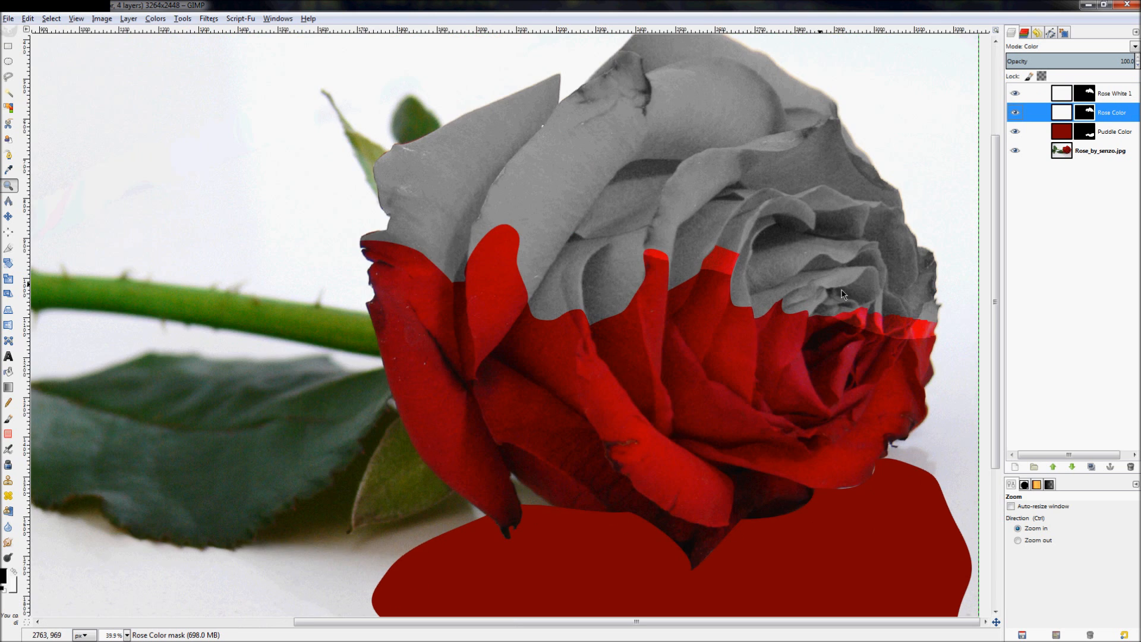
{"action": "left_click", "coordinate": [841, 293]}
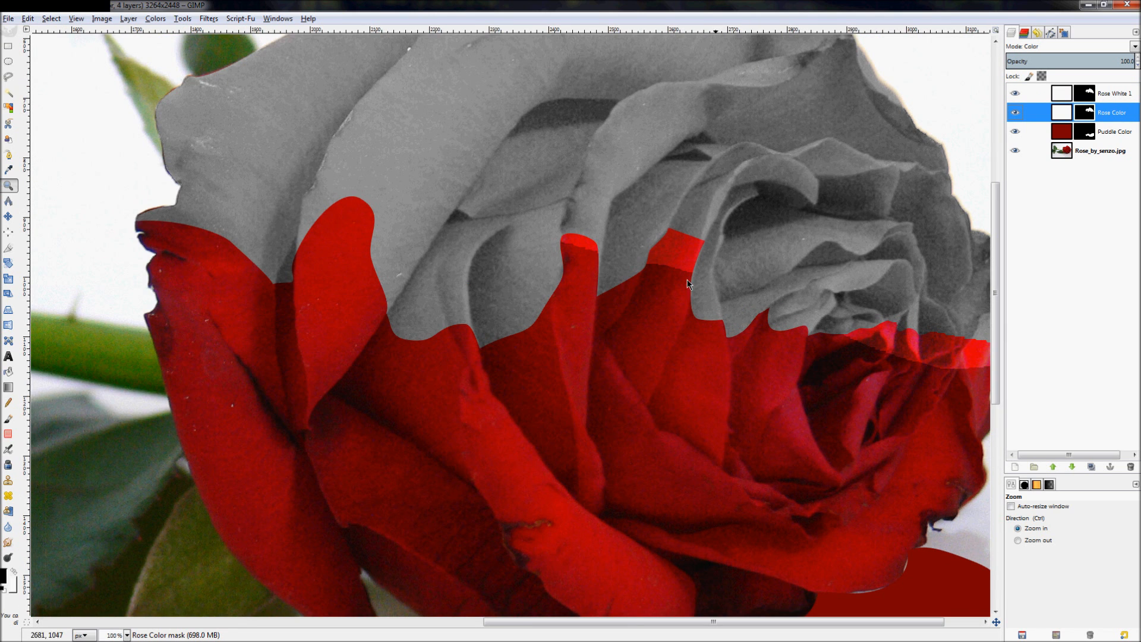
{"action": "left_click", "coordinate": [830, 340], "text": "ctrl"}
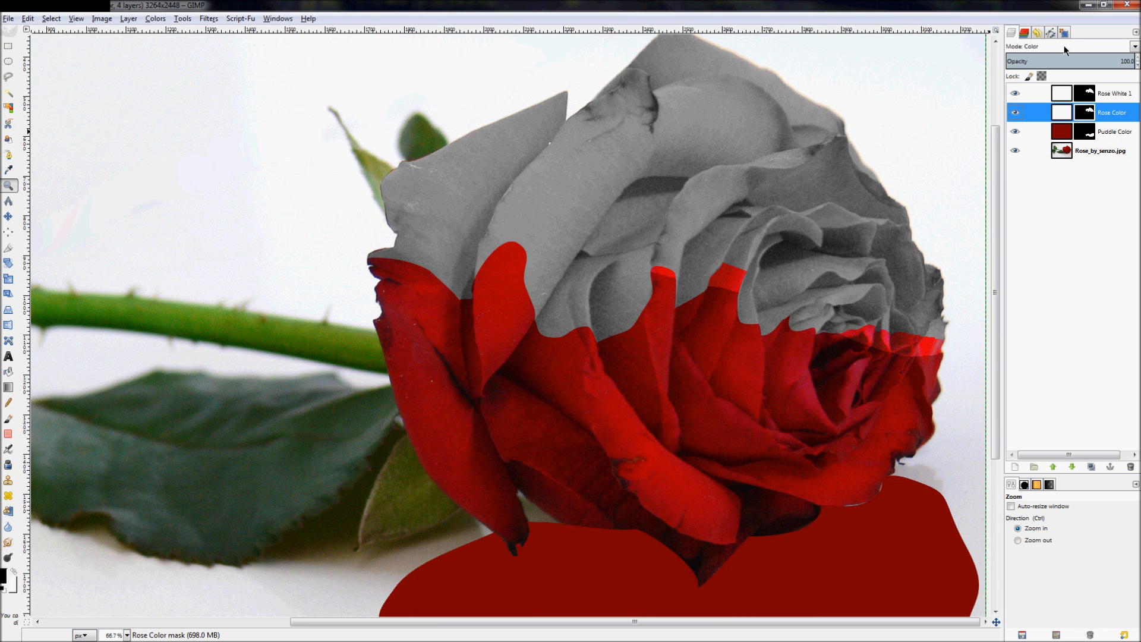
- Show the path around the rose's upper part, create a selection from it, and invert the selection
{"action": "left_click", "coordinate": [1051, 34]}
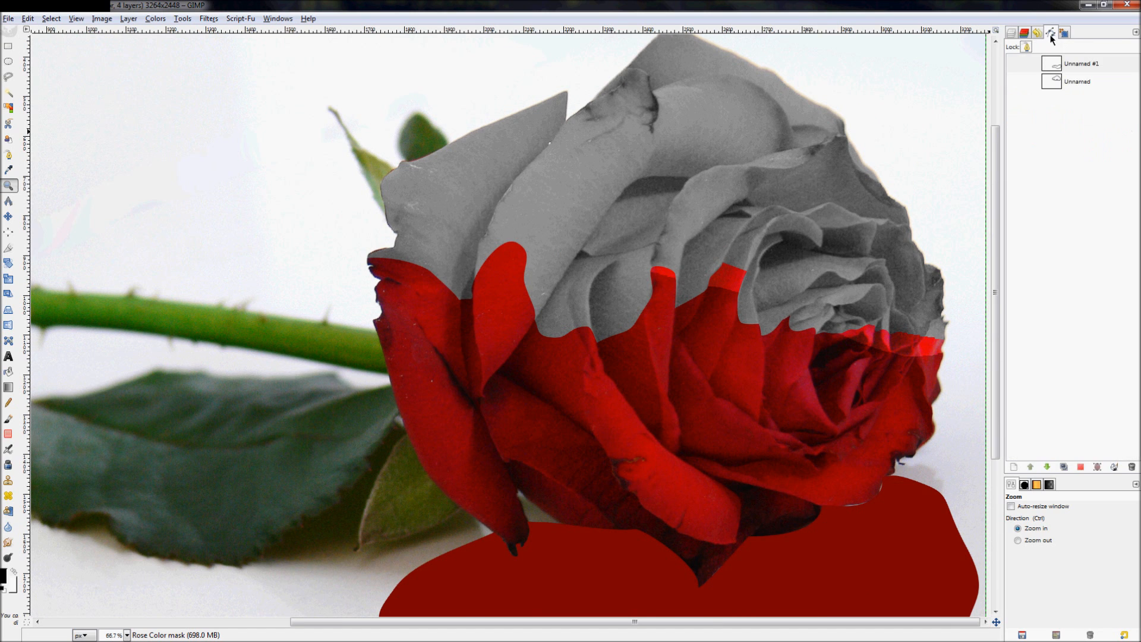
{"action": "left_click", "coordinate": [1015, 82]}
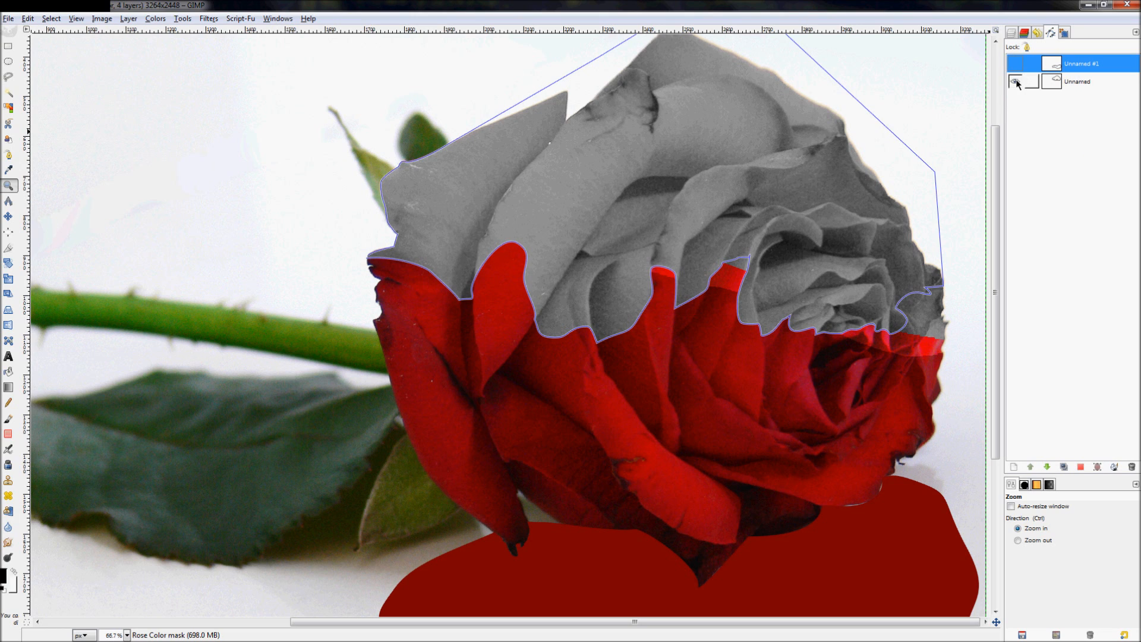
{"action": "left_click", "coordinate": [1015, 82]}
{"action": "left_click", "coordinate": [1015, 82]}
{"action": "left_click", "coordinate": [1054, 83]}
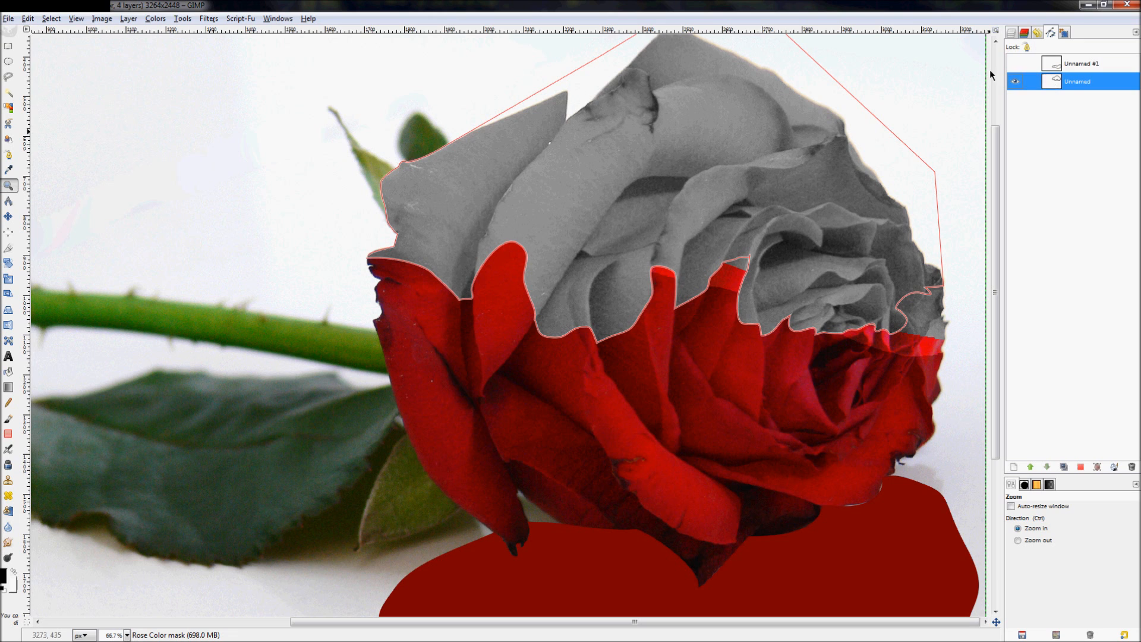
{"action": "key", "text": "shift+v"}
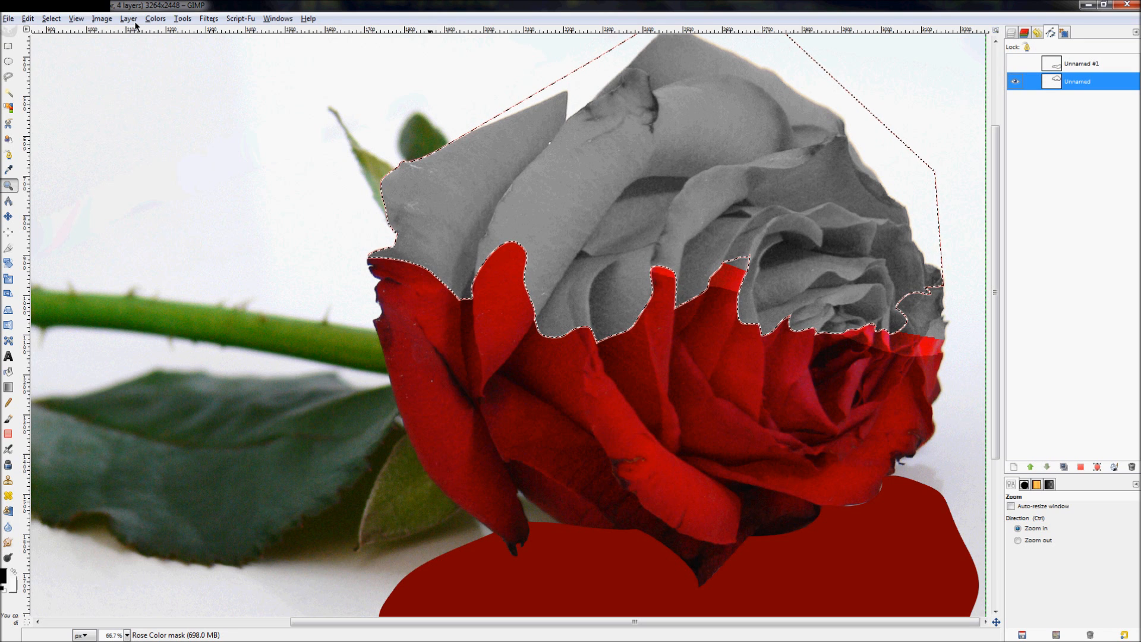
{"action": "left_click", "coordinate": [51, 18]}
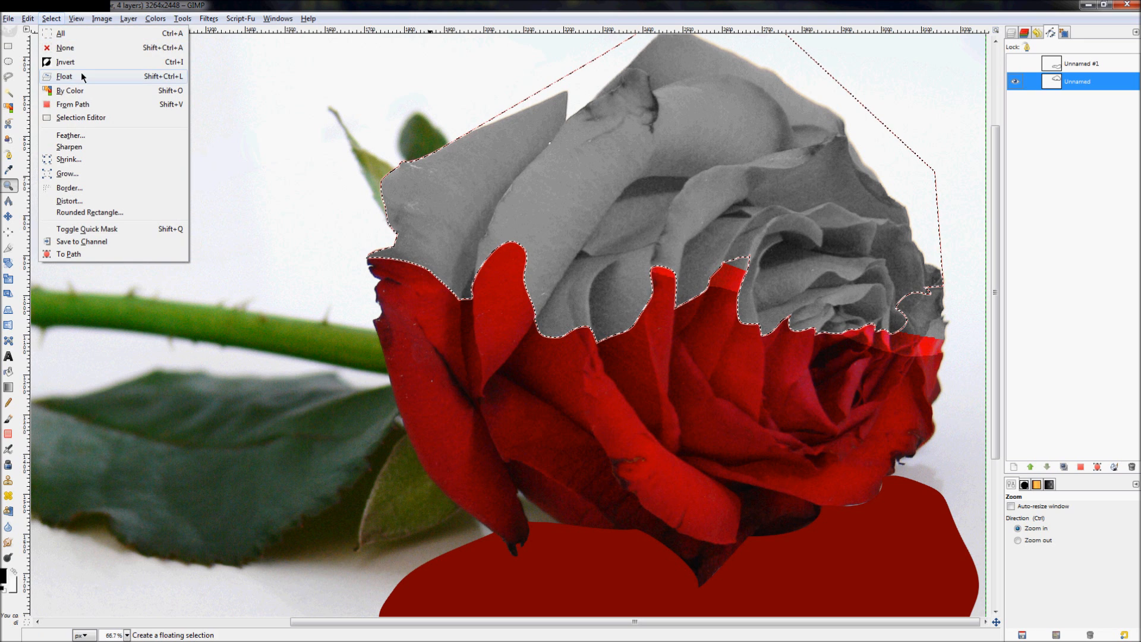
{"action": "left_click", "coordinate": [77, 61]}
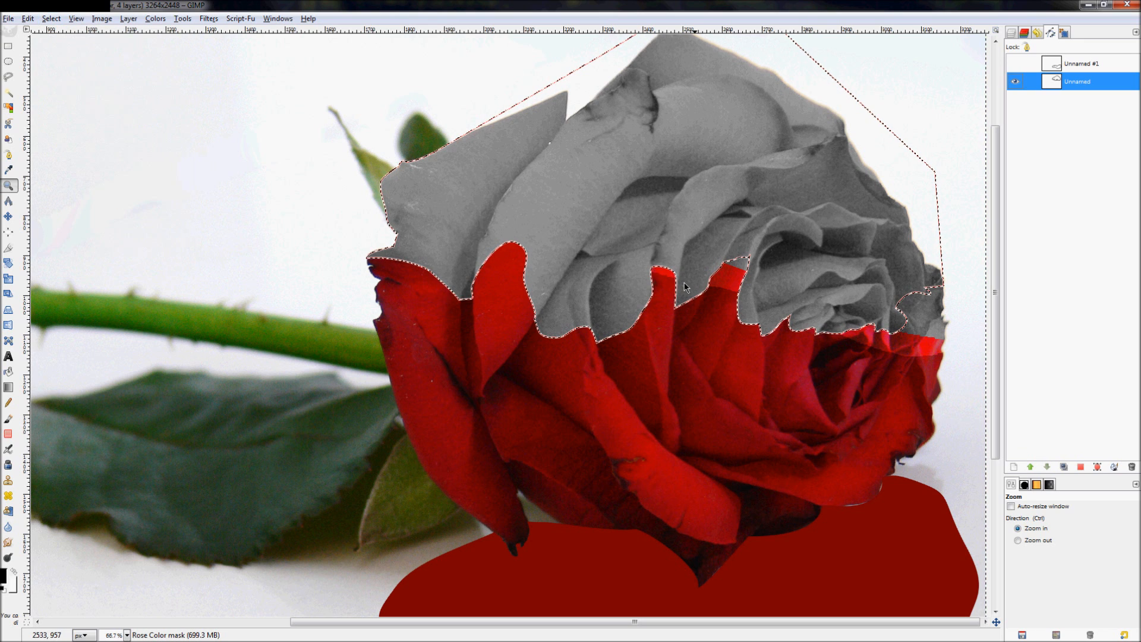
- Paint black on the Rose Color mask along the drip edge with a size 210 Paintbrush, keeping within the inverted selection
{"action": "left_click", "coordinate": [1013, 33]}
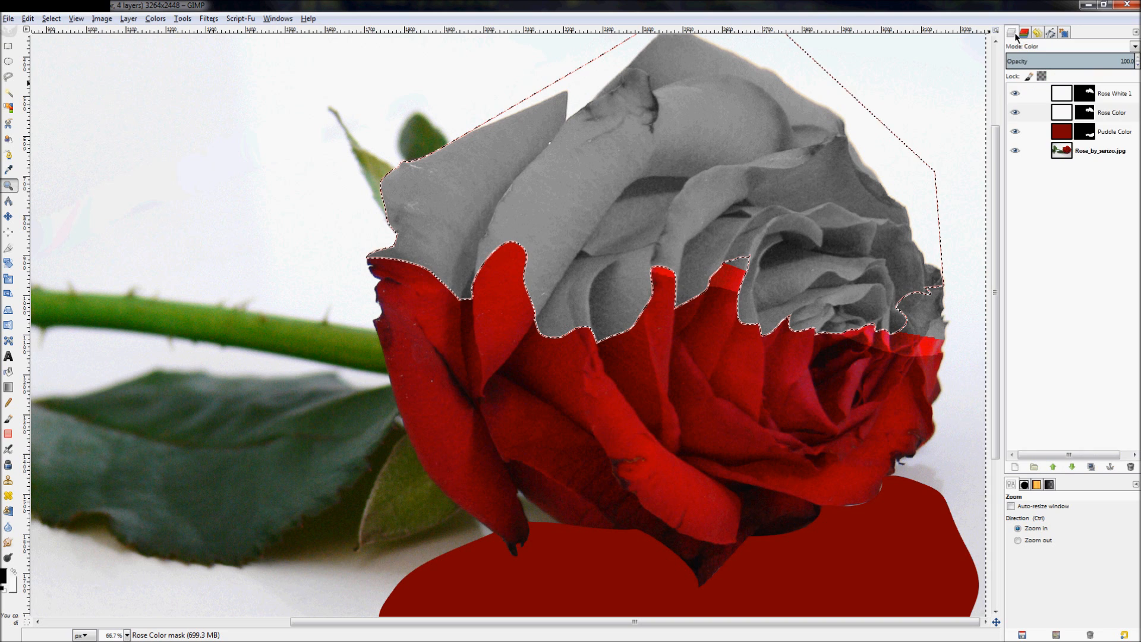
{"action": "left_click", "coordinate": [1014, 112]}
{"action": "left_click", "coordinate": [1014, 112]}
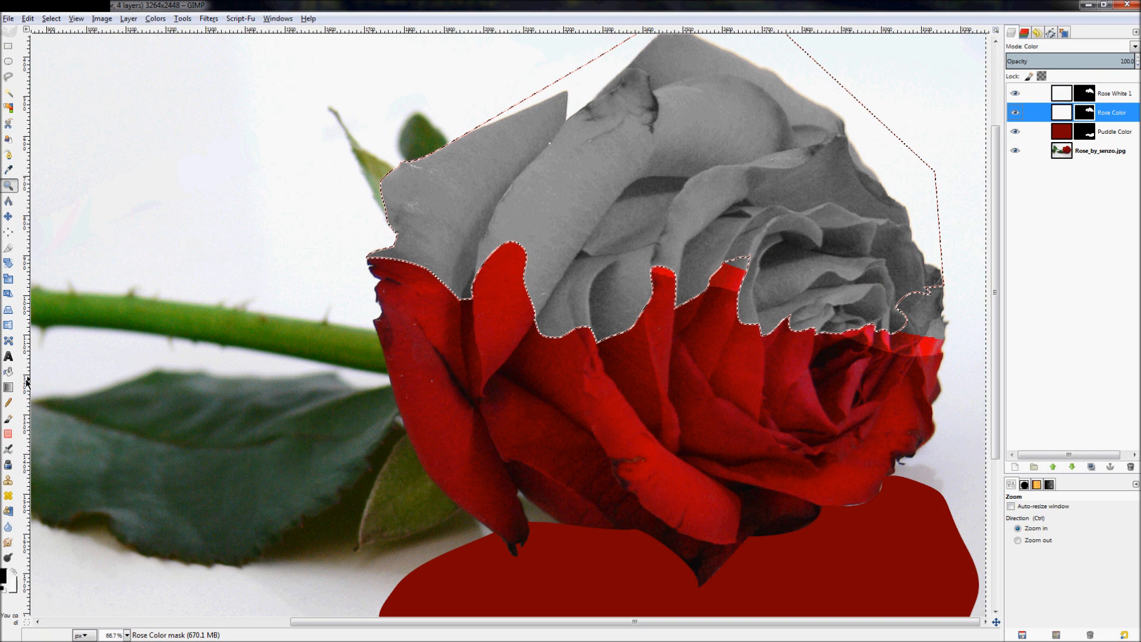
{"action": "left_click", "coordinate": [9, 417]}
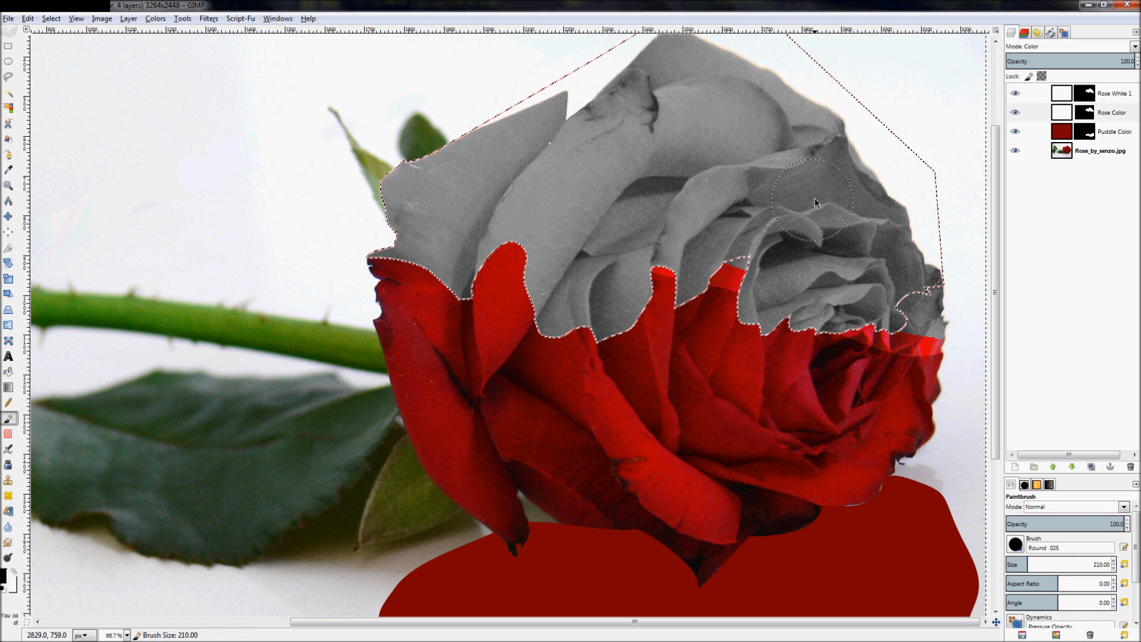
{"action": "mouse_move", "coordinate": [651, 272]}
{"action": "left_mouse_down"}
{"action": "mouse_move", "coordinate": [666, 297]}
{"action": "mouse_move", "coordinate": [742, 268]}
{"action": "mouse_move", "coordinate": [765, 336]}
{"action": "mouse_move", "coordinate": [849, 333]}
{"action": "mouse_move", "coordinate": [930, 294]}
{"action": "mouse_move", "coordinate": [901, 331]}
{"action": "left_mouse_up"}
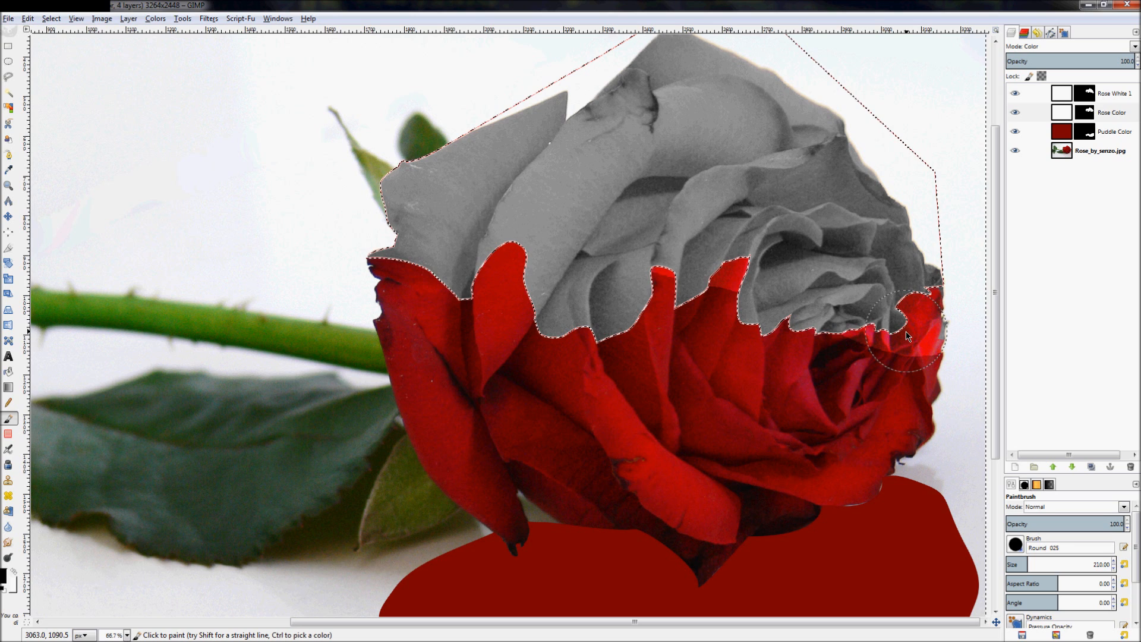
- Paint out the leftover grey slivers along the rose's right edge in the Rose Color mask, reducing the brush size to 30 and 11
{"action": "scroll", "coordinate": [960, 329], "scroll_direction": "down", "scroll_amount": 1, "text": "ctrl"}
{"action": "scroll", "coordinate": [960, 329], "scroll_direction": "down", "scroll_amount": 3, "text": "ctrl"}
{"action": "scroll", "coordinate": [828, 333], "scroll_direction": "up", "scroll_amount": 8, "text": "ctrl"}
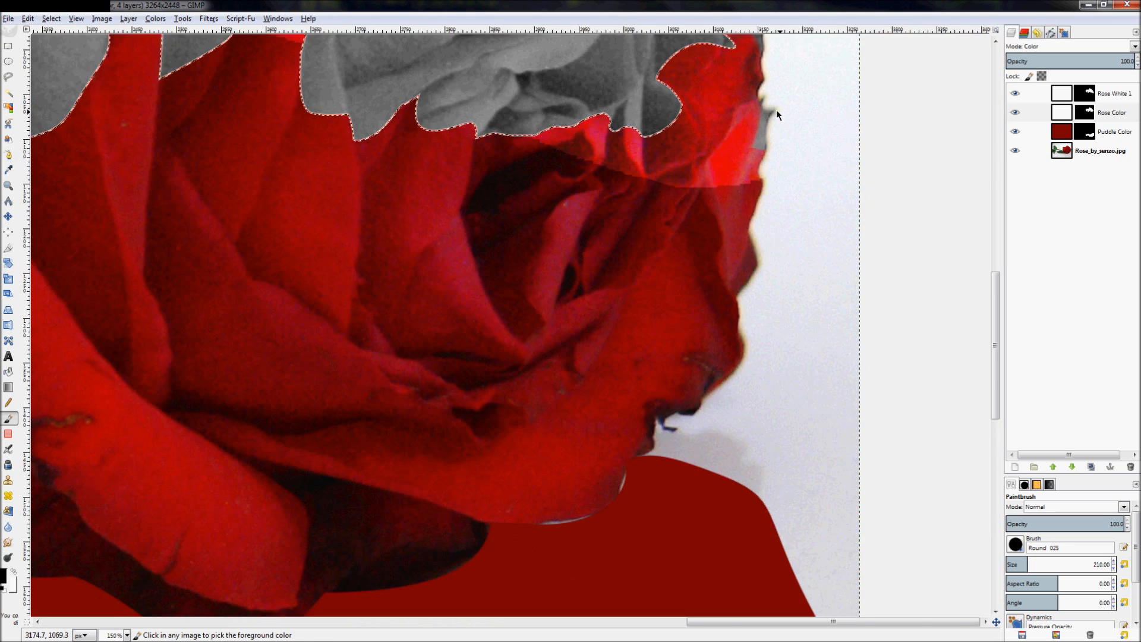
{"action": "scroll", "coordinate": [768, 297], "scroll_direction": "down", "scroll_amount": 18}
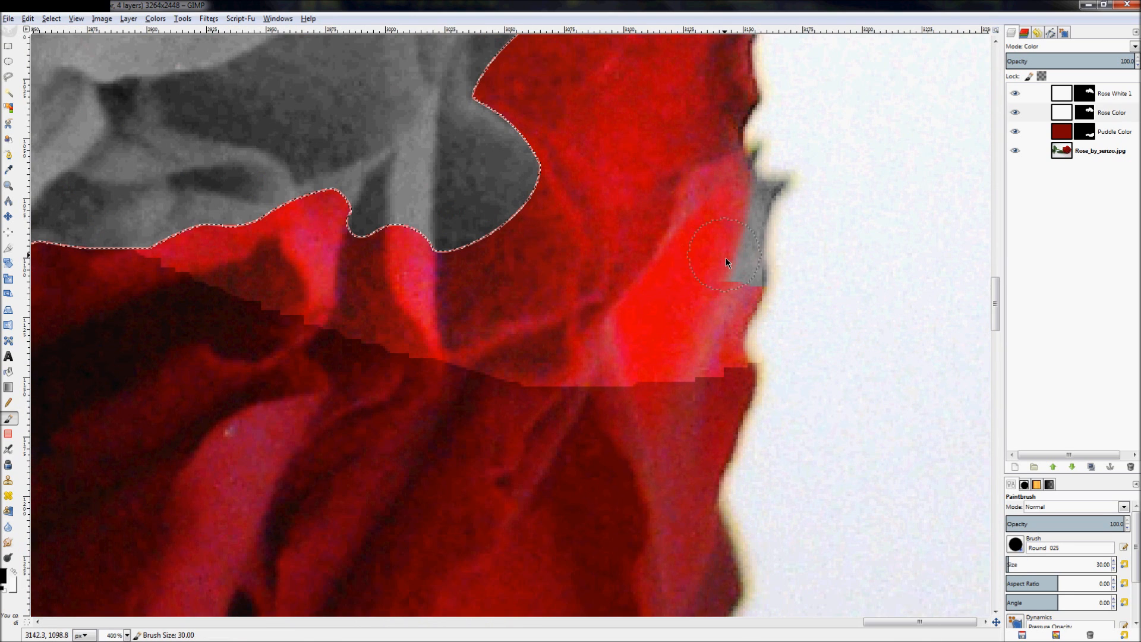
{"action": "left_click_drag", "start_coordinate": [749, 273], "coordinate": [770, 194]}
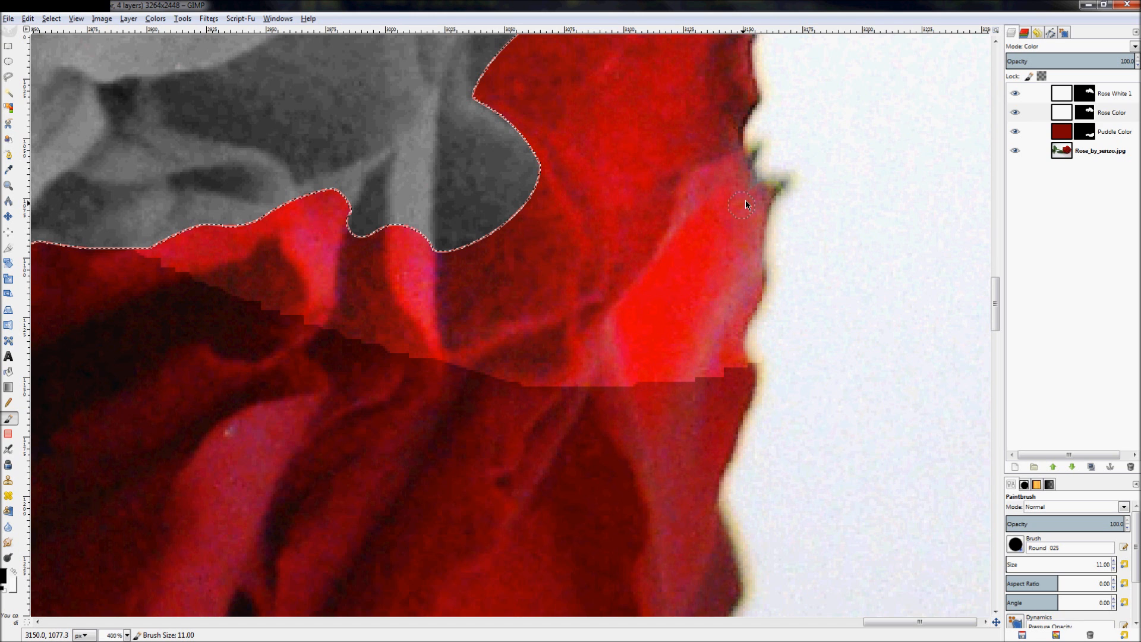
{"action": "scroll", "coordinate": [836, 301], "scroll_direction": "down", "scroll_amount": 2, "text": "ctrl"}
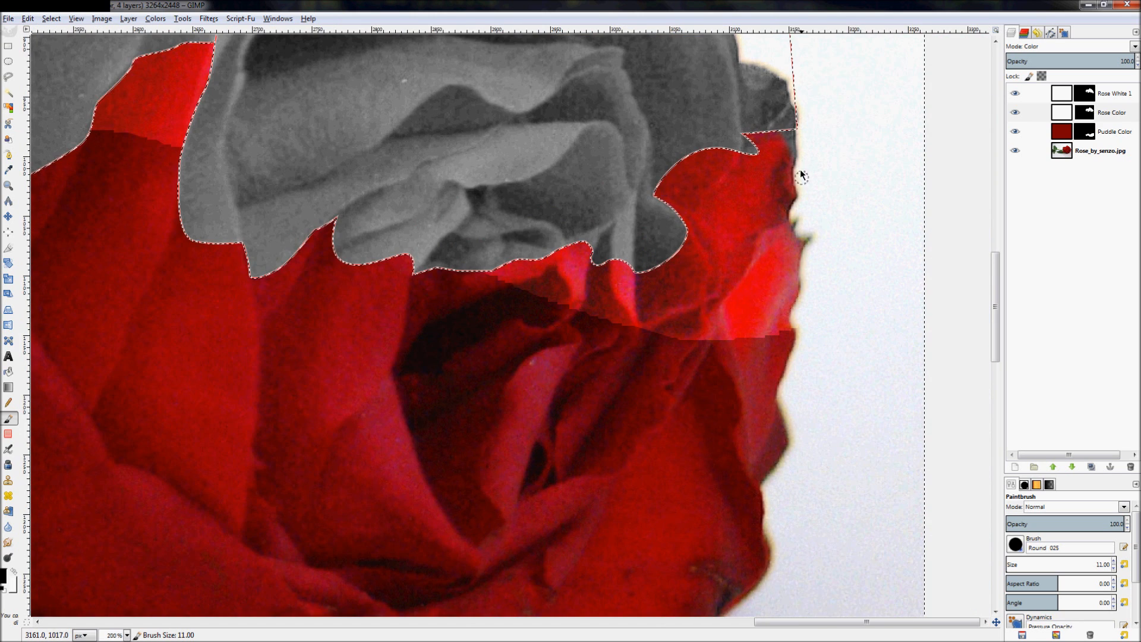
{"action": "scroll", "coordinate": [785, 128], "scroll_direction": "up", "scroll_amount": 2, "text": "ctrl"}
{"action": "scroll", "coordinate": [785, 124], "scroll_direction": "up", "scroll_amount": 2, "text": "ctrl"}
{"action": "left_click_drag", "start_coordinate": [794, 159], "coordinate": [794, 228]}
{"action": "scroll", "coordinate": [776, 279], "scroll_direction": "down", "scroll_amount": 2, "text": "ctrl"}
{"action": "scroll", "coordinate": [776, 279], "scroll_direction": "down", "scroll_amount": 3, "text": "ctrl"}
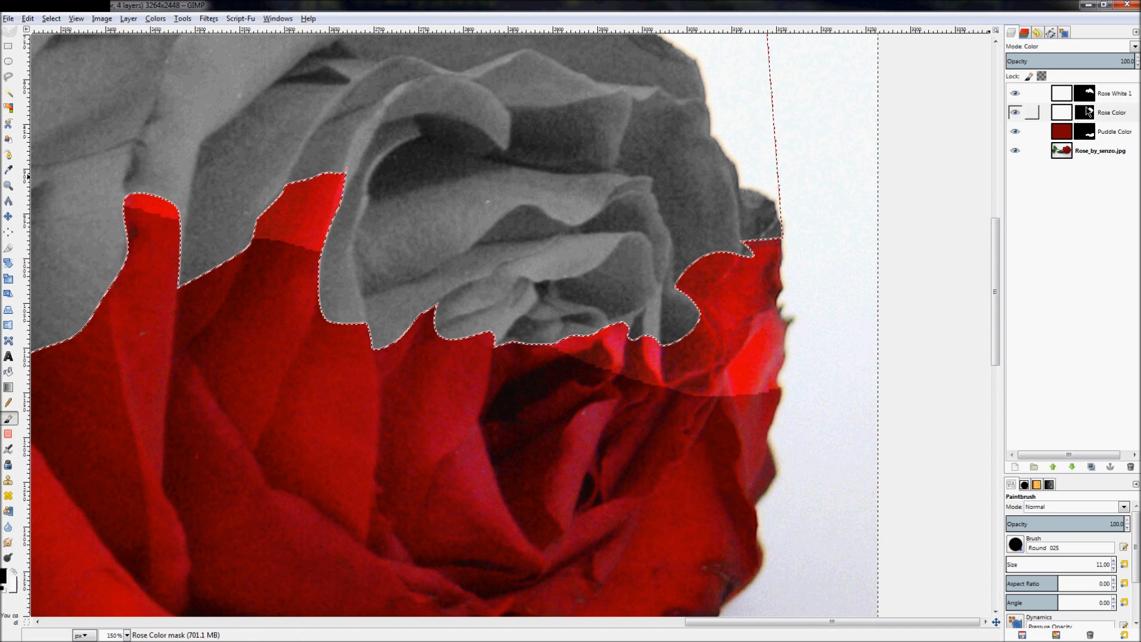
- Paint black on the Rose White 1 mask with an enlarged brush over the brightened red areas below the drip edge
{"action": "left_click", "coordinate": [1105, 93]}
{"action": "scroll", "coordinate": [917, 211], "scroll_direction": "down", "scroll_amount": 1, "text": "ctrl"}
{"action": "mouse_move", "coordinate": [386, 247]}
{"action": "left_mouse_down"}
{"action": "mouse_move", "coordinate": [404, 271]}
{"action": "mouse_move", "coordinate": [399, 247]}
{"action": "mouse_move", "coordinate": [483, 230]}
{"action": "mouse_move", "coordinate": [483, 255]}
{"action": "mouse_move", "coordinate": [524, 243]}
{"action": "mouse_move", "coordinate": [644, 328]}
{"action": "mouse_move", "coordinate": [743, 361]}
{"action": "mouse_move", "coordinate": [748, 285]}
{"action": "mouse_move", "coordinate": [758, 369]}
{"action": "left_mouse_up"}
{"action": "key", "text": "shift+bracketright"}
{"action": "key", "text": "shift+bracketright"}
{"action": "key", "text": "shift+bracketright"}
{"action": "key", "text": "shift+bracketright"}
{"action": "key", "text": "shift+bracketright"}
{"action": "key", "text": "shift+bracketright"}
{"action": "key", "text": "shift+bracketright"}
{"action": "key", "text": "shift+bracketright"}
{"action": "key", "text": "shift+bracketright"}
{"action": "key", "text": "shift+bracketright"}
{"action": "key", "text": "shift+bracketright"}
{"action": "scroll", "coordinate": [788, 357], "scroll_direction": "down", "scroll_amount": 1}
{"action": "scroll", "coordinate": [812, 359], "scroll_direction": "up", "scroll_amount": 6}
- Remove the brightening from the pale outer petal at the rose's right edge in the Rose White 1 mask, using brush sizes 31 and 21
{"action": "key", "text": "shift+bracketleft"}
{"action": "key", "text": "shift+bracketleft"}
{"action": "key", "text": "shift+bracketleft"}
{"action": "key", "text": "shift+bracketleft"}
{"action": "key", "text": "shift+bracketleft"}
{"action": "key", "text": "shift+bracketleft"}
{"action": "key", "text": "shift+bracketleft"}
{"action": "left_click_drag", "start_coordinate": [595, 447], "coordinate": [612, 302]}
{"action": "key", "text": "shift+bracketleft"}
{"action": "key", "text": "shift+bracketleft"}
{"action": "left_click_drag", "start_coordinate": [667, 442], "coordinate": [662, 420]}
{"action": "key", "text": "shift+bracketleft"}
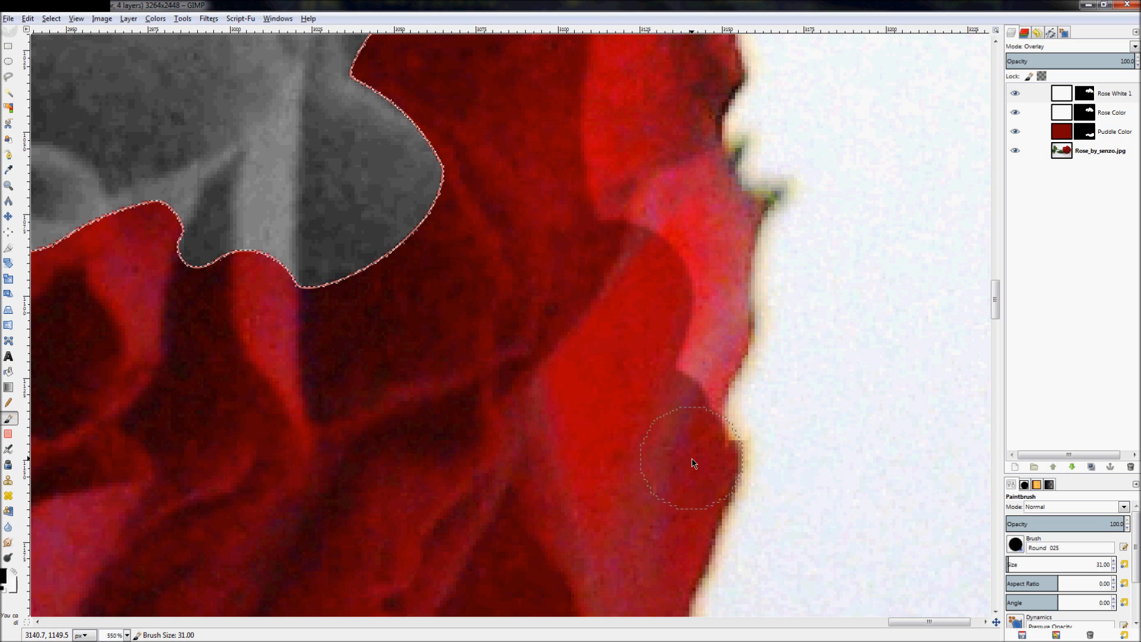
{"action": "left_click_drag", "start_coordinate": [696, 380], "coordinate": [693, 409]}
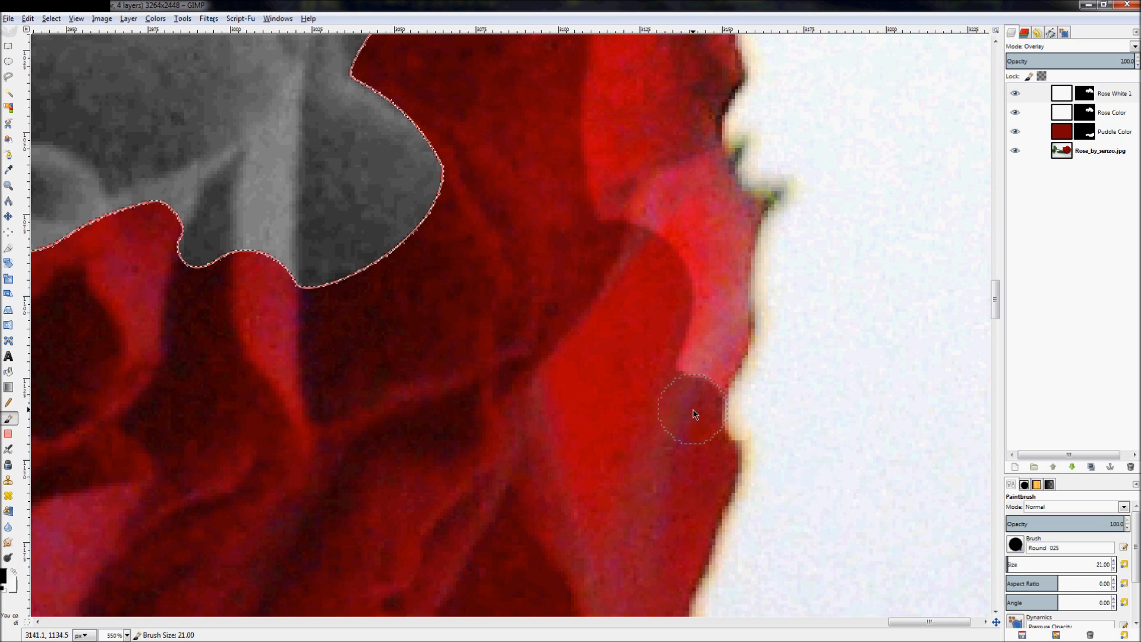
{"action": "mouse_move", "coordinate": [719, 348]}
{"action": "left_mouse_down"}
{"action": "mouse_move", "coordinate": [723, 303]}
{"action": "mouse_move", "coordinate": [687, 222]}
{"action": "mouse_move", "coordinate": [637, 234]}
{"action": "mouse_move", "coordinate": [600, 178]}
{"action": "left_mouse_up"}
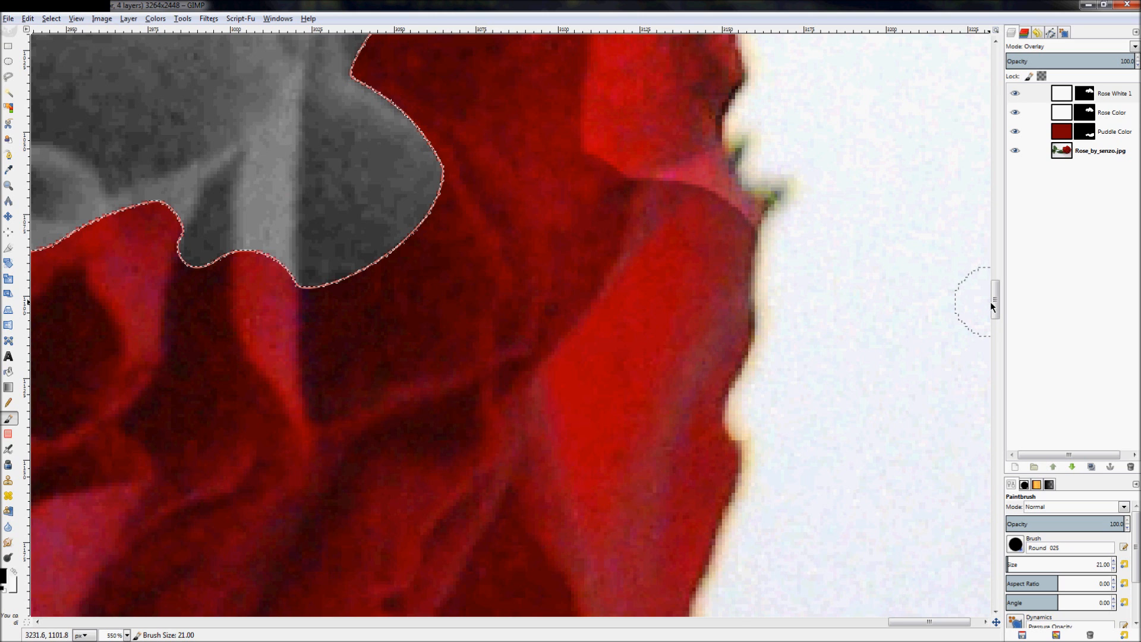
- Paint out the remaining brightened strip farther up the rose's right edge in the Rose White 1 mask, using brush sizes 31 and 11
{"action": "left_click_drag", "start_coordinate": [993, 300], "coordinate": [989, 284]}
{"action": "mouse_move", "coordinate": [621, 158]}
{"action": "left_mouse_down"}
{"action": "mouse_move", "coordinate": [584, 234]}
{"action": "mouse_move", "coordinate": [593, 231]}
{"action": "mouse_move", "coordinate": [579, 360]}
{"action": "mouse_move", "coordinate": [580, 225]}
{"action": "left_mouse_up"}
{"action": "key", "text": "shift+bracketright"}
{"action": "key", "text": "shift+bracketright"}
{"action": "key", "text": "shift+bracketright"}
{"action": "key", "text": "shift+bracketleft"}
{"action": "key", "text": "shift+bracketleft"}
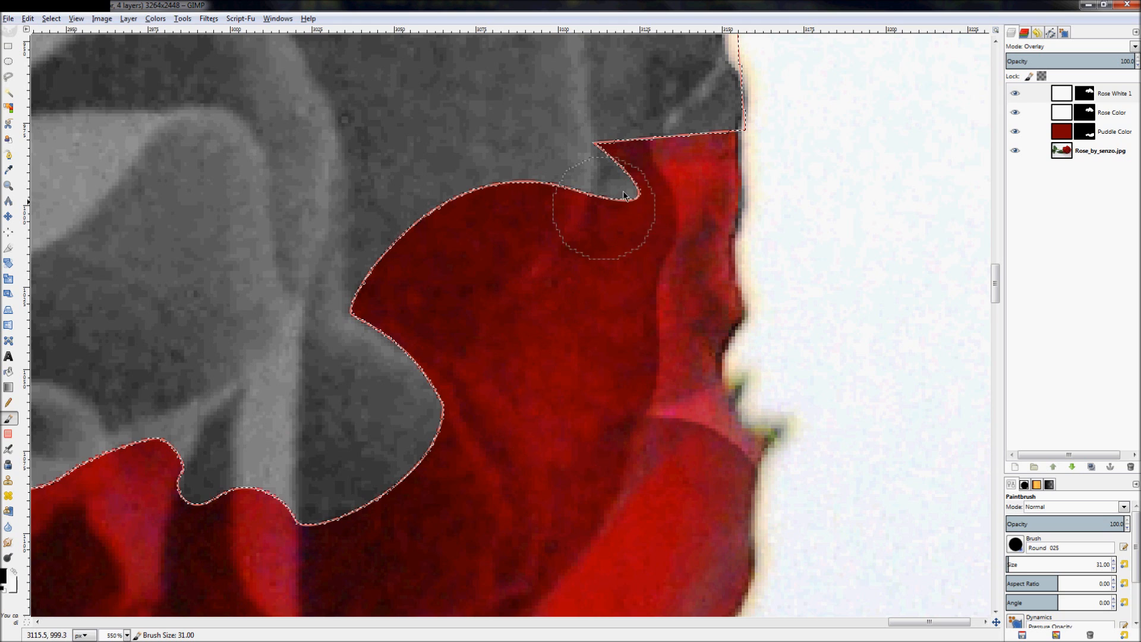
{"action": "left_click", "coordinate": [656, 148]}
{"action": "left_click", "coordinate": [689, 148]}
{"action": "mouse_move", "coordinate": [689, 153]}
{"action": "left_mouse_down"}
{"action": "mouse_move", "coordinate": [693, 195]}
{"action": "mouse_move", "coordinate": [669, 248]}
{"action": "mouse_move", "coordinate": [689, 313]}
{"action": "mouse_move", "coordinate": [658, 351]}
{"action": "mouse_move", "coordinate": [703, 458]}
{"action": "left_mouse_up"}
{"action": "key", "text": "shift+bracketleft"}
{"action": "key", "text": "shift+bracketleft"}
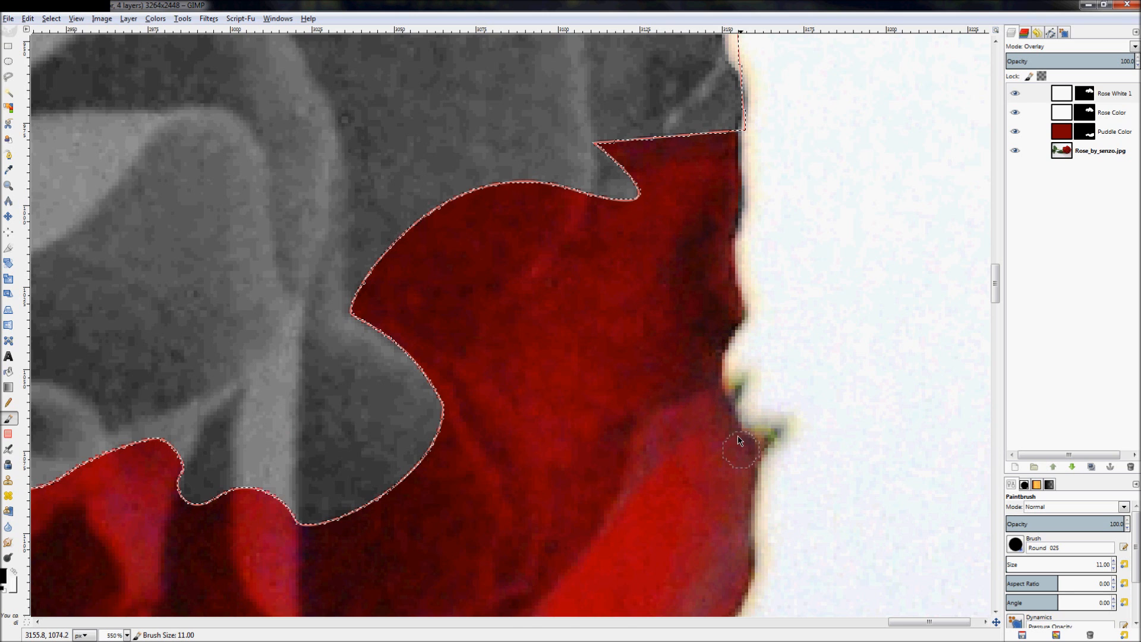
- Fit the whole image in view, clear the selection, and hide the path around the upper rose
{"action": "key", "text": "z"}
{"action": "key", "text": "shift+ctrl+j"}
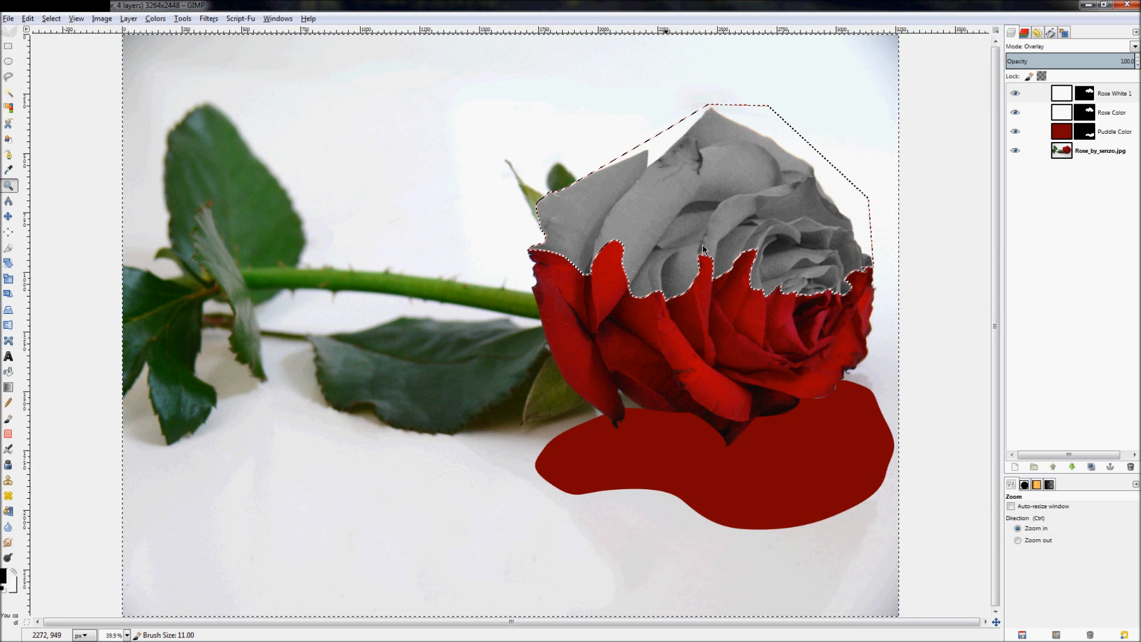
{"action": "left_click", "coordinate": [51, 18]}
{"action": "left_click", "coordinate": [65, 45]}
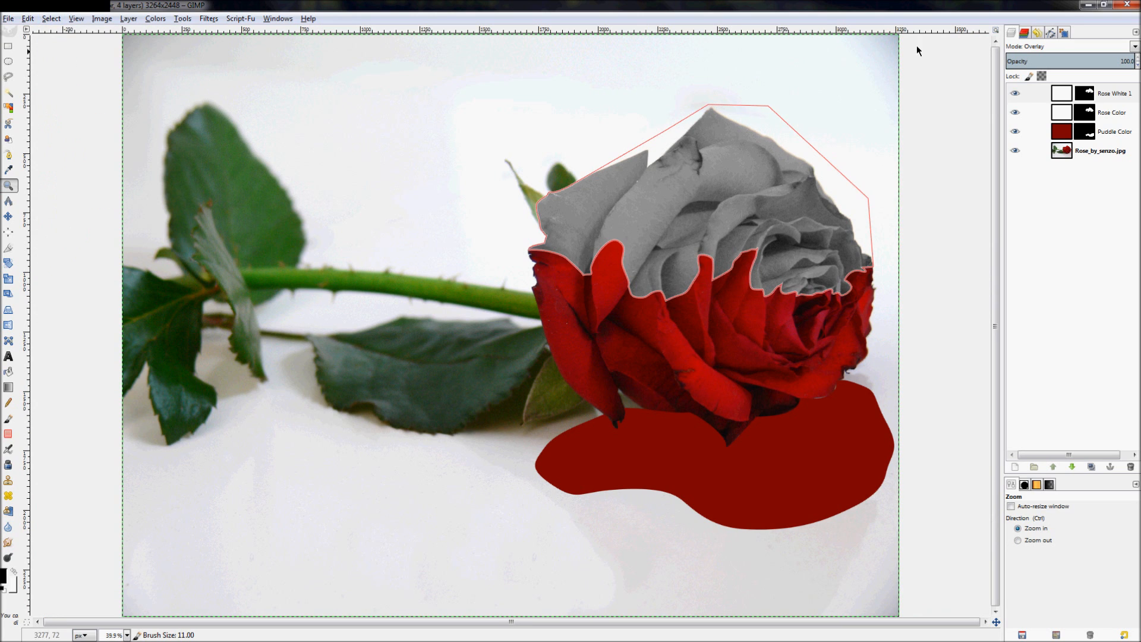
{"action": "left_click", "coordinate": [1050, 32]}
{"action": "left_click", "coordinate": [1014, 82]}
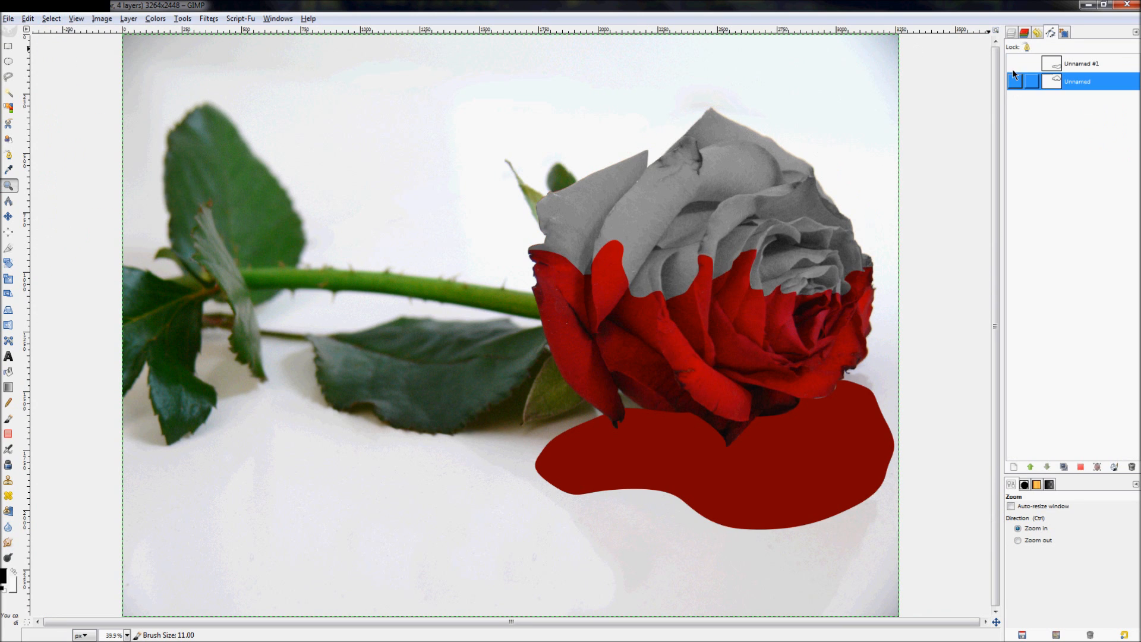
- Duplicate the Rose White 1 layer and open the copy's name for editing
{"action": "left_click", "coordinate": [1011, 35]}
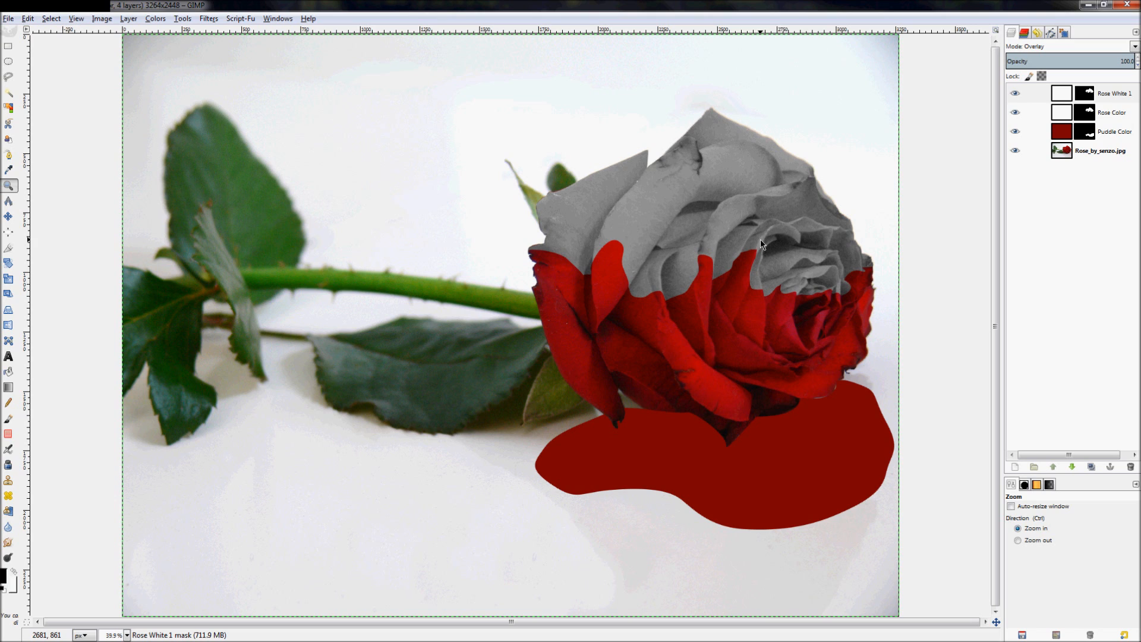
{"action": "right_click", "coordinate": [1121, 94]}
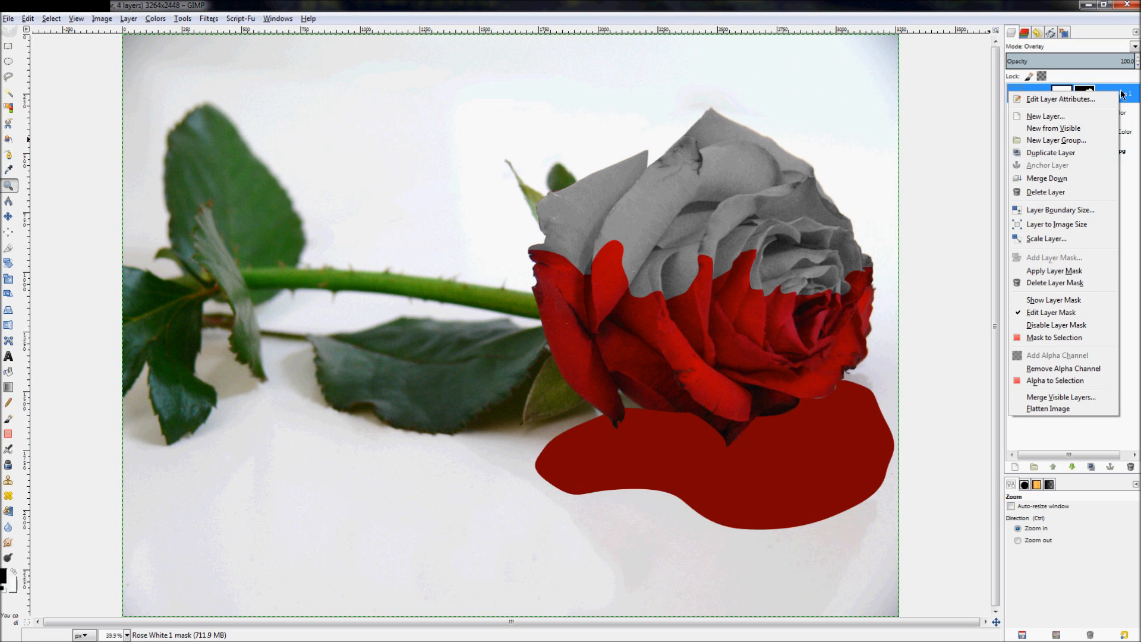
{"action": "left_click", "coordinate": [1059, 153]}
{"action": "right_click", "coordinate": [1099, 93]}
{"action": "left_click", "coordinate": [1083, 97]}
{"action": "left_click", "coordinate": [231, 143]}
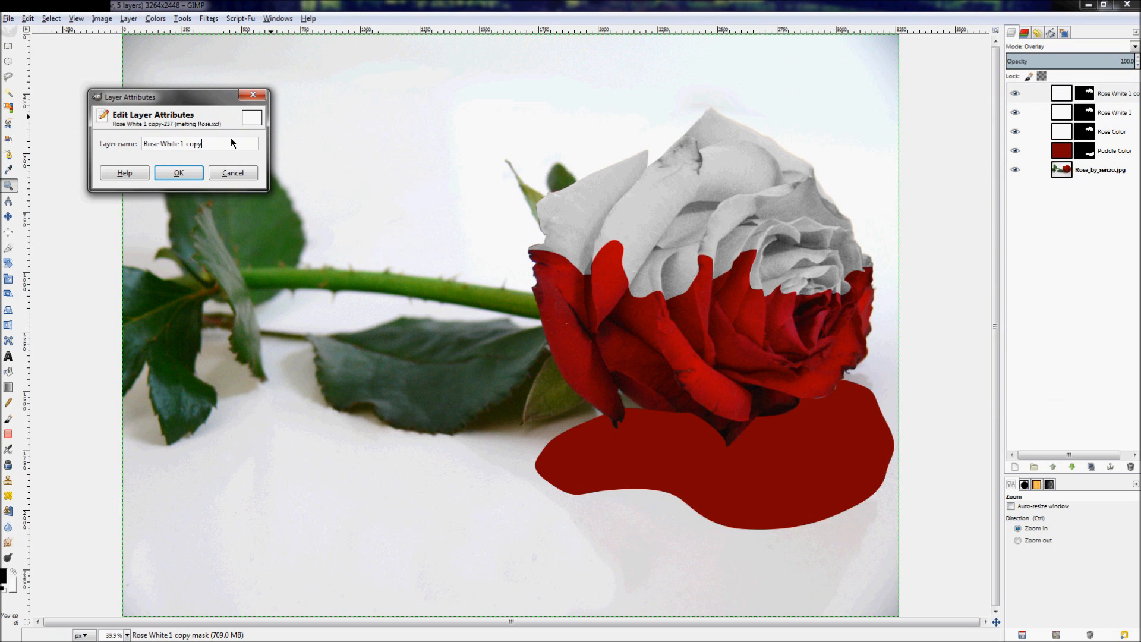
- Rename the duplicated Rose White 1 layer as "Rose White 2" and hide the canvas rulers
{"action": "key", "text": "BackSpace"}
{"action": "key", "text": "BackSpace"}
{"action": "key", "text": "BackSpace"}
{"action": "key", "text": "BackSpace"}
{"action": "key", "text": "BackSpace"}
{"action": "key", "text": "BackSpace"}
{"action": "type", "text": "2"}
{"action": "left_click", "coordinate": [173, 173]}
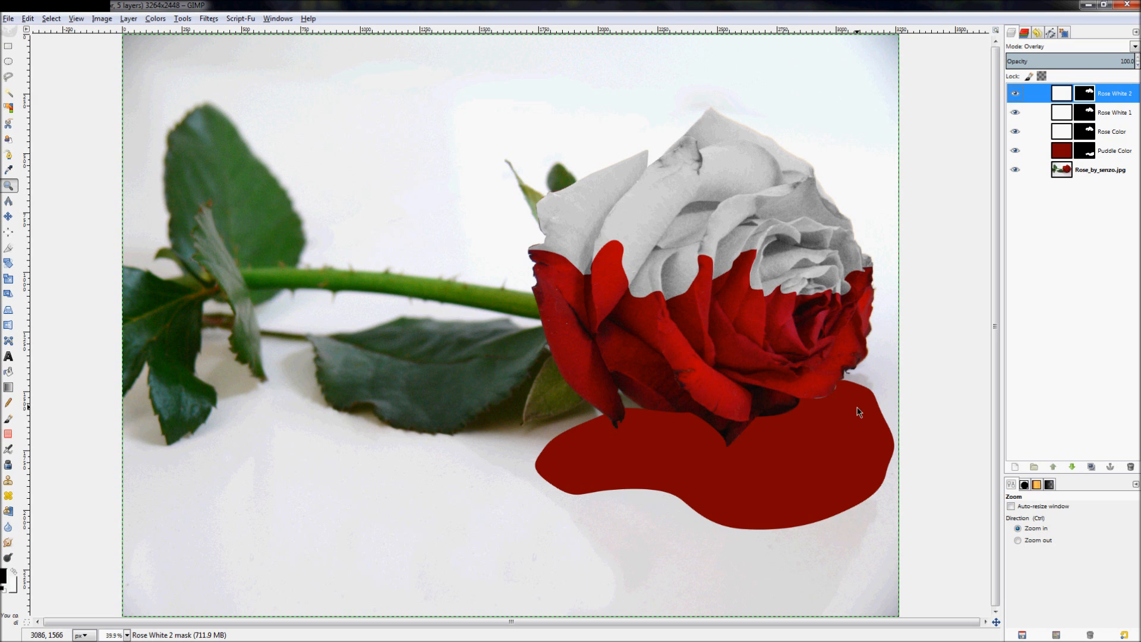
{"action": "key", "text": "ctrl+shift+r"}
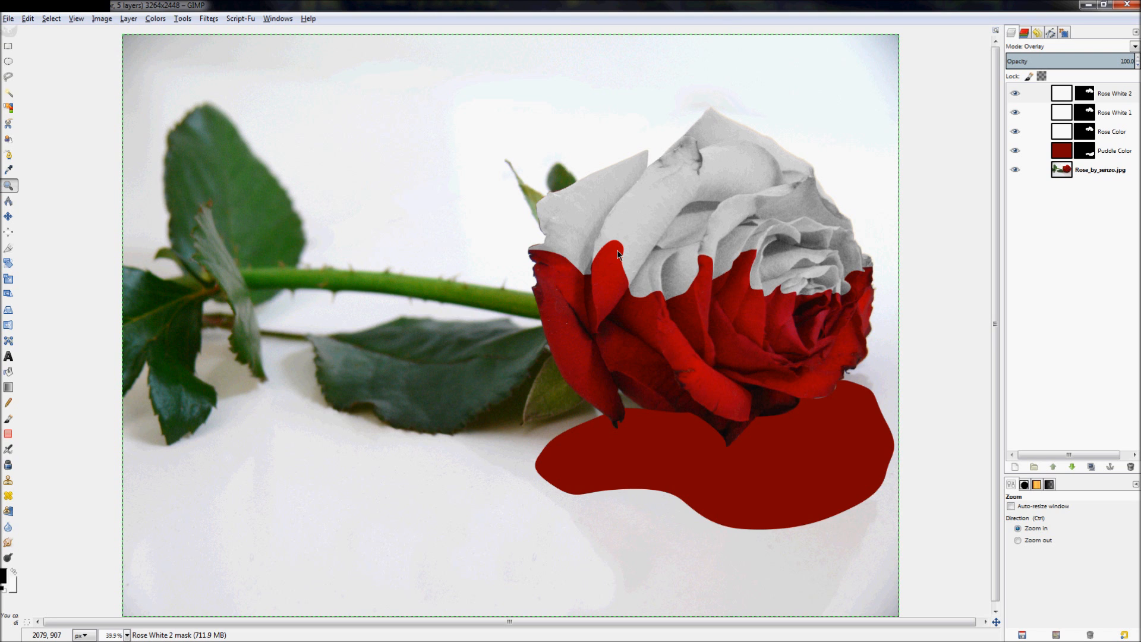
- Switch the Rose White 2 and Rose White 1 layers off and back on to compare the petal brightness
{"action": "scroll", "coordinate": [618, 254], "scroll_direction": "up", "scroll_amount": 3}
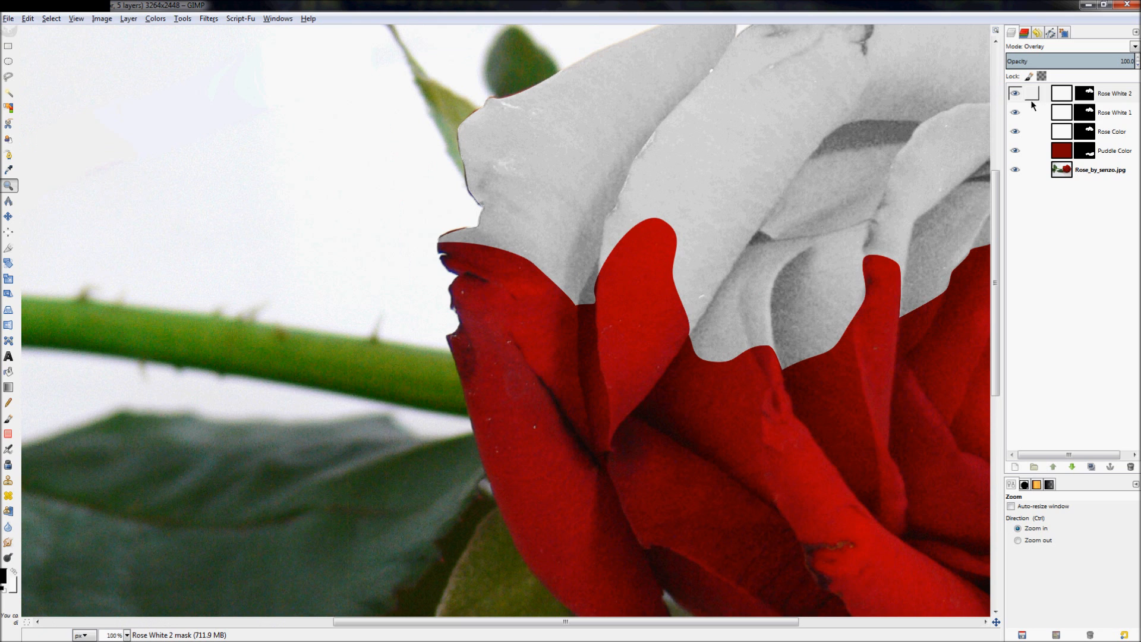
{"action": "left_click", "coordinate": [1015, 94]}
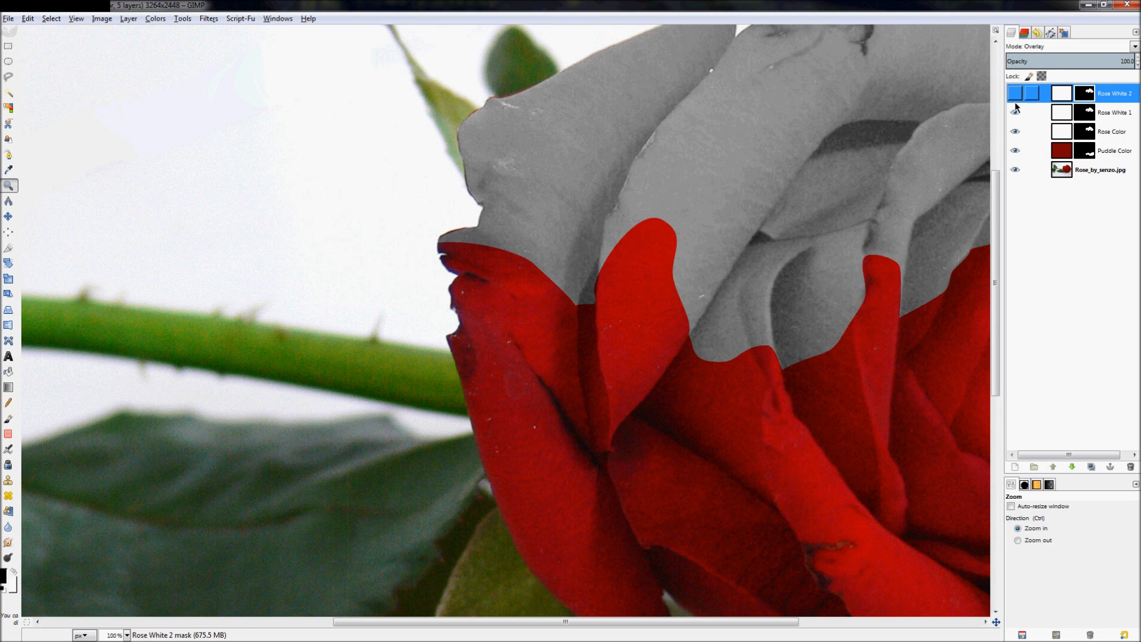
{"action": "left_click", "coordinate": [1015, 112]}
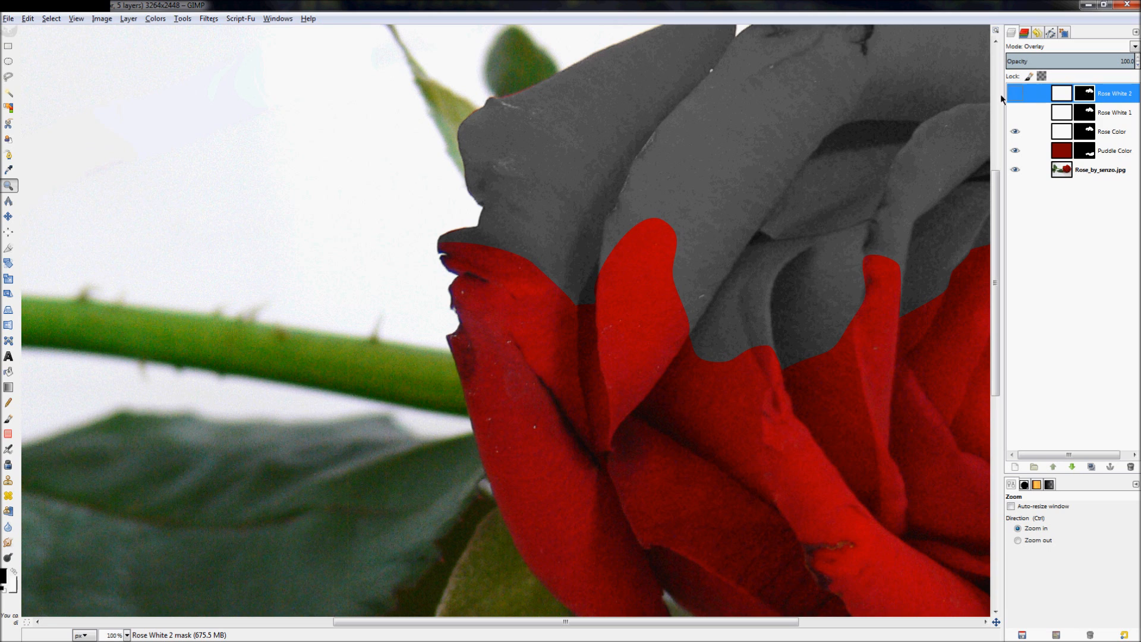
{"action": "left_click", "coordinate": [1015, 112]}
{"action": "left_click", "coordinate": [1015, 93]}
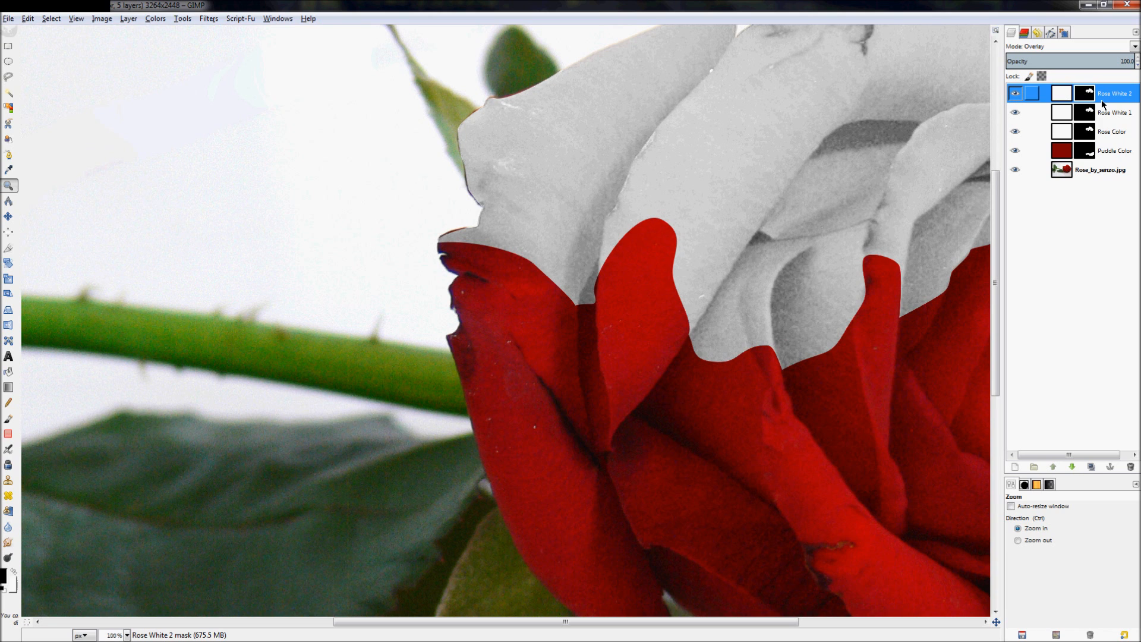
- Make the Rose Color layer's mask active and hide the Rose White 1 and Rose White 2 layers
{"action": "left_click", "coordinate": [1090, 136]}
{"action": "left_click", "coordinate": [1014, 112]}
{"action": "left_click", "coordinate": [1015, 93]}
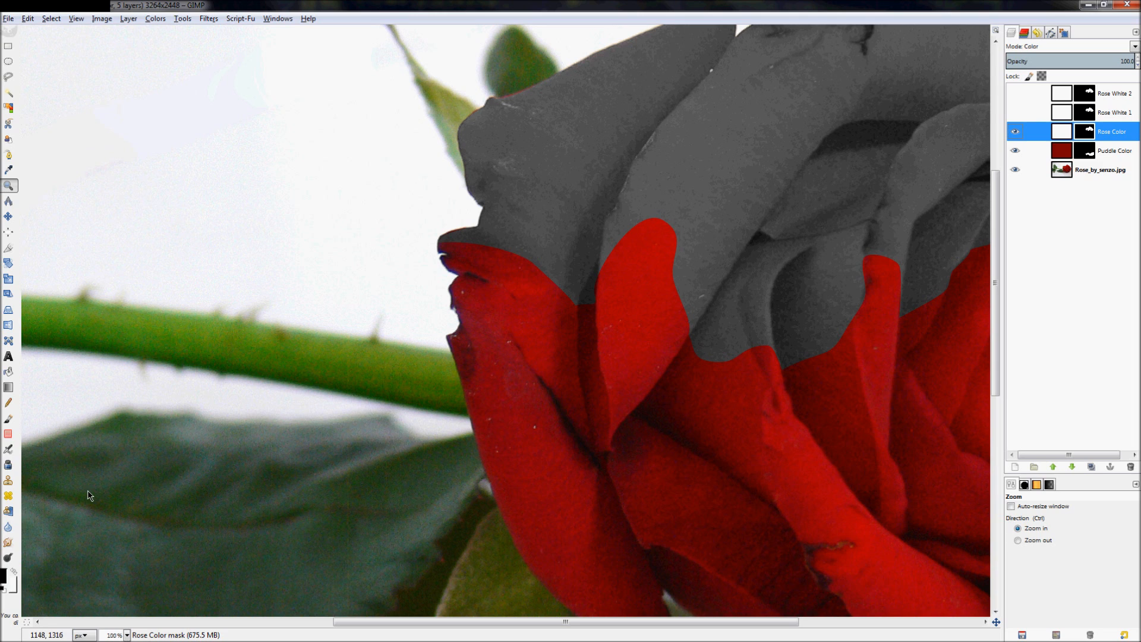
- Choose the Smudge tool and set its brush size to about 71 for working on the rose
{"action": "left_click", "coordinate": [9, 543]}
{"action": "key", "text": "shift+bracketright"}
{"action": "key", "text": "shift+bracketright"}
{"action": "key", "text": "shift+bracketright"}
{"action": "key", "text": "shift+bracketright"}
{"action": "key", "text": "shift+bracketright"}
{"action": "key", "text": "shift+bracketright"}
{"action": "key", "text": "shift+bracketright"}
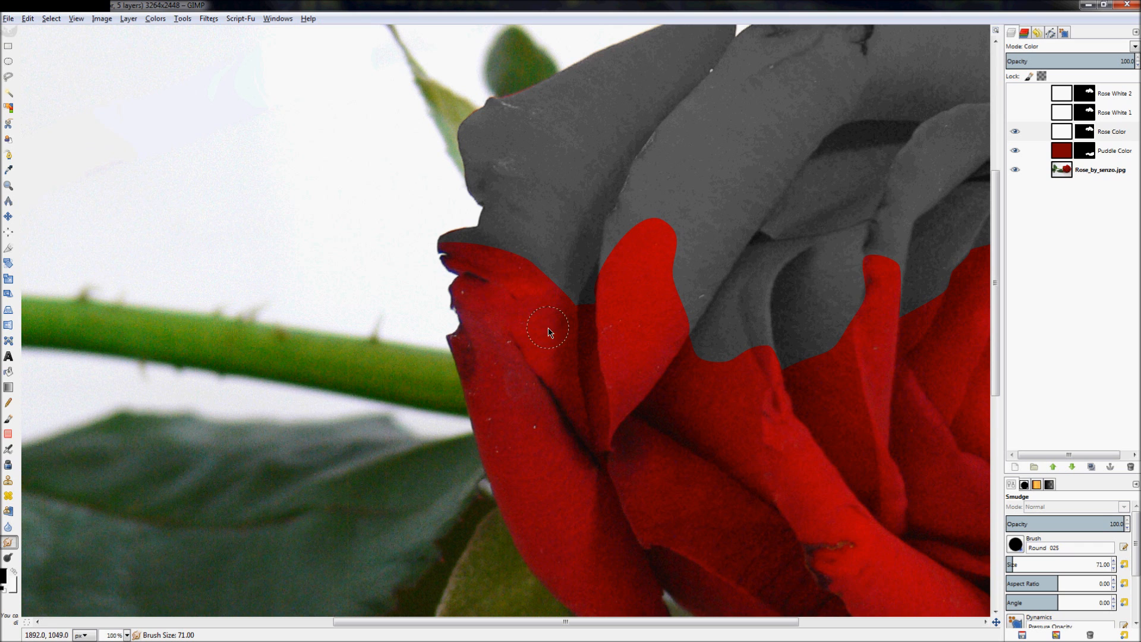
{"action": "key", "text": "shift+bracketleft"}
{"action": "key", "text": "shift+bracketleft"}
{"action": "key", "text": "shift+bracketleft"}
{"action": "key", "text": "z"}
{"action": "key", "text": "shift+ctrl+j"}
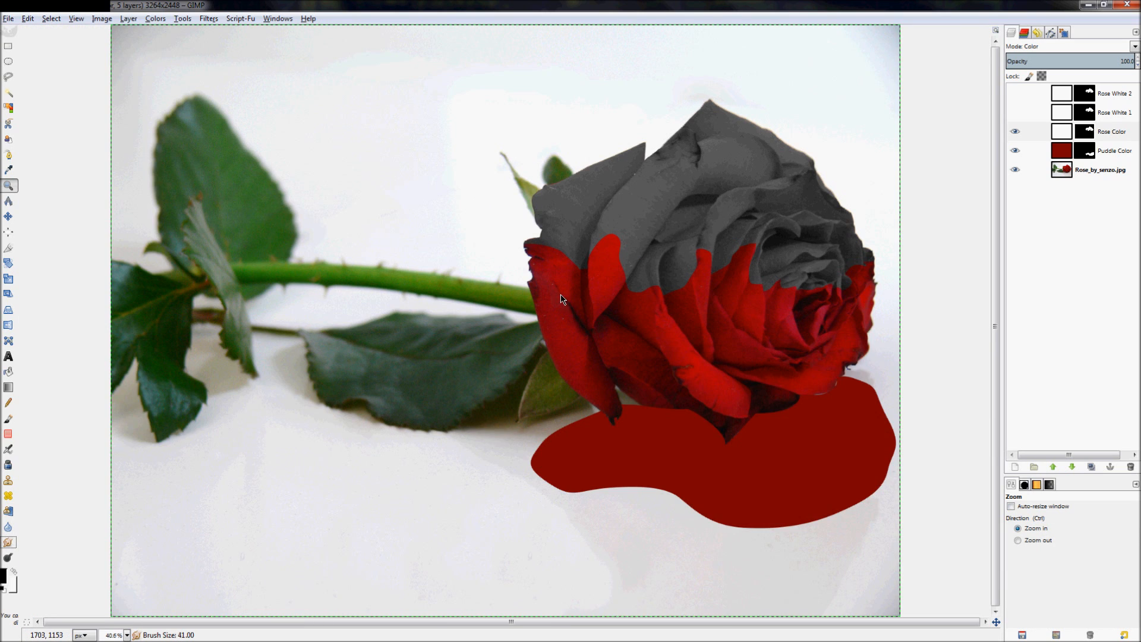
{"action": "left_click", "coordinate": [818, 264]}
{"action": "left_click", "coordinate": [743, 251]}
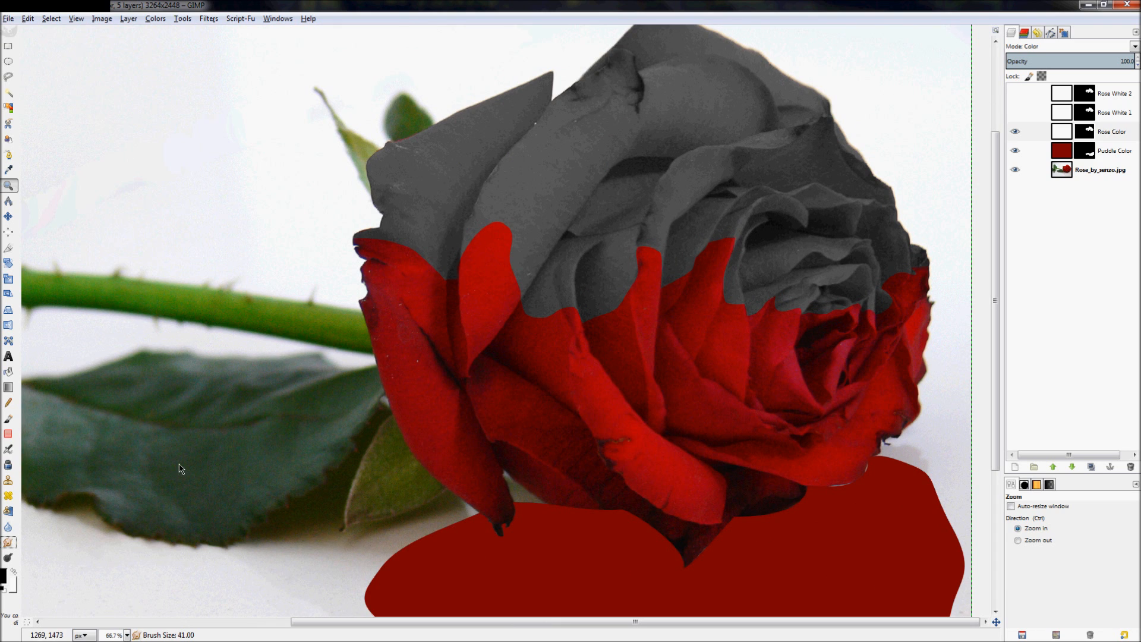
{"action": "key", "text": "s"}
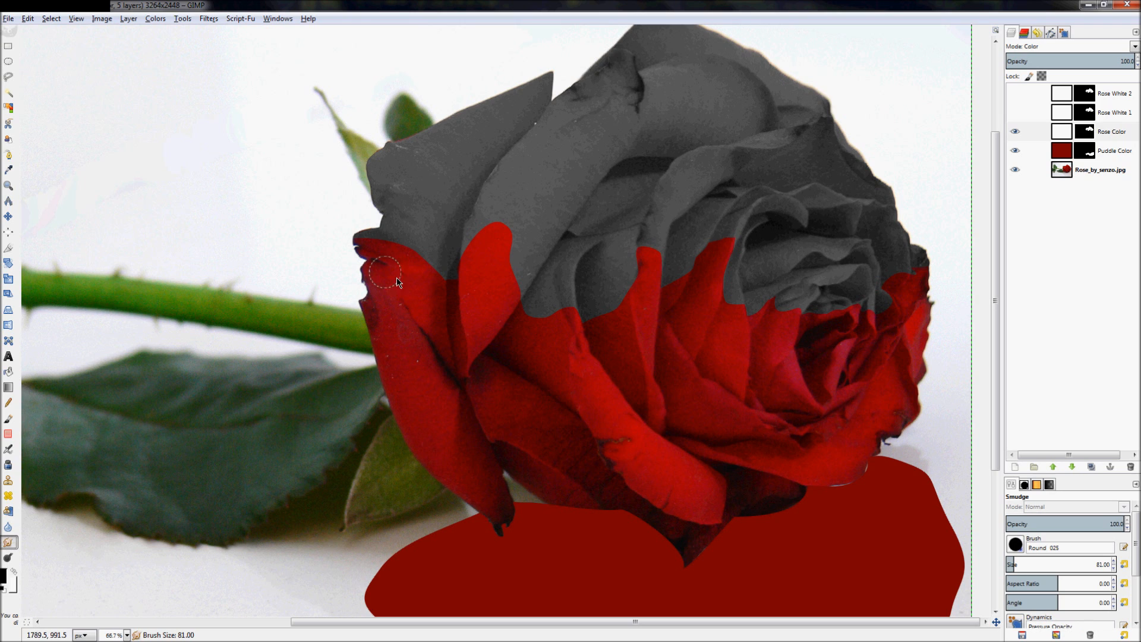
{"action": "key", "text": "bracketleft"}
{"action": "key", "text": "bracketleft"}
{"action": "key", "text": "bracketleft"}
{"action": "key", "text": "bracketleft"}
{"action": "key", "text": "bracketleft"}
{"action": "key", "text": "bracketleft"}
{"action": "key", "text": "bracketleft"}
{"action": "key", "text": "bracketleft"}
{"action": "key", "text": "bracketleft"}
{"action": "key", "text": "bracketleft"}
- Smudge the gray-red boundary on the outermost left petal with vertical strokes, reducing the brush size to 61
{"action": "mouse_move", "coordinate": [385, 268]}
{"action": "left_mouse_down"}
{"action": "mouse_move", "coordinate": [387, 291]}
{"action": "mouse_move", "coordinate": [385, 251]}
{"action": "mouse_move", "coordinate": [391, 294]}
{"action": "mouse_move", "coordinate": [387, 252]}
{"action": "mouse_move", "coordinate": [391, 315]}
{"action": "left_mouse_up"}
{"action": "key", "text": "shift+bracketleft"}
{"action": "key", "text": "shift+bracketleft"}
{"action": "key", "text": "shift+bracketright"}
{"action": "left_click_drag", "start_coordinate": [423, 247], "coordinate": [422, 331]}
{"action": "left_click_drag", "start_coordinate": [426, 255], "coordinate": [421, 342]}
{"action": "mouse_move", "coordinate": [391, 276]}
{"action": "left_mouse_down"}
{"action": "mouse_move", "coordinate": [392, 325]}
{"action": "mouse_move", "coordinate": [411, 336]}
{"action": "left_mouse_up"}
{"action": "left_click_drag", "start_coordinate": [421, 252], "coordinate": [423, 330]}
{"action": "mouse_move", "coordinate": [390, 284]}
{"action": "left_mouse_down"}
{"action": "mouse_move", "coordinate": [385, 310]}
{"action": "mouse_move", "coordinate": [398, 233]}
{"action": "left_mouse_up"}
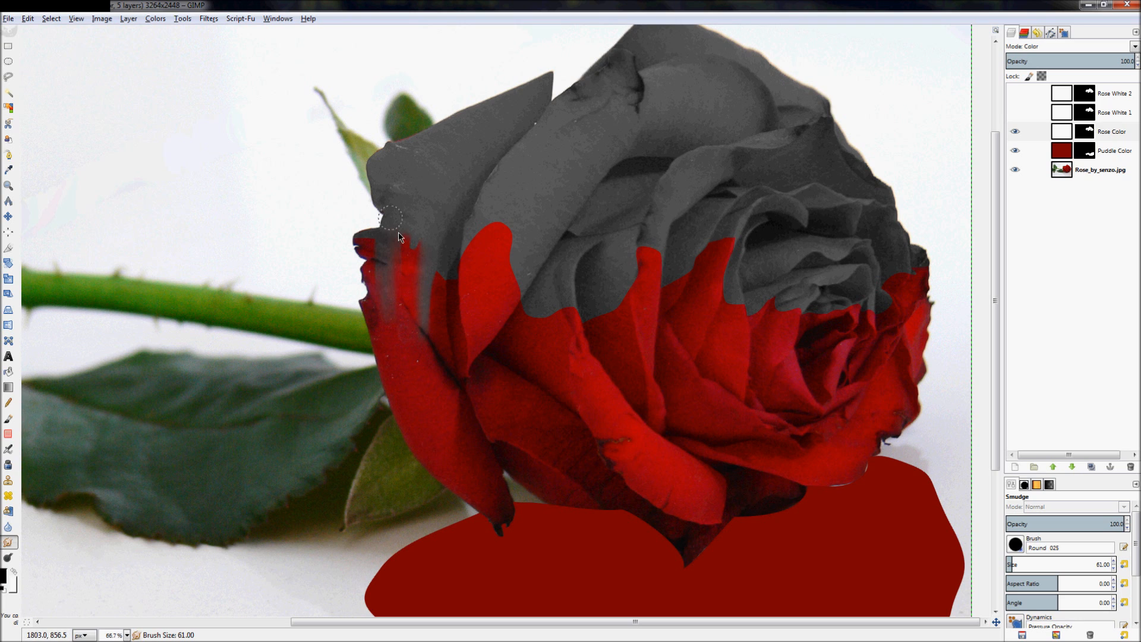
- Smudge the rounded red tip of the second petal from the left into vertical streaks on the Rose Color mask
{"action": "mouse_move", "coordinate": [437, 297]}
{"action": "left_mouse_down"}
{"action": "mouse_move", "coordinate": [437, 250]}
{"action": "mouse_move", "coordinate": [447, 308]}
{"action": "mouse_move", "coordinate": [473, 234]}
{"action": "mouse_move", "coordinate": [463, 304]}
{"action": "mouse_move", "coordinate": [501, 219]}
{"action": "left_mouse_up"}
{"action": "left_click_drag", "start_coordinate": [484, 293], "coordinate": [518, 229]}
{"action": "mouse_move", "coordinate": [501, 299]}
{"action": "left_mouse_down"}
{"action": "mouse_move", "coordinate": [505, 213]}
{"action": "mouse_move", "coordinate": [500, 313]}
{"action": "left_mouse_up"}
{"action": "left_click_drag", "start_coordinate": [532, 268], "coordinate": [502, 323]}
{"action": "left_click_drag", "start_coordinate": [493, 232], "coordinate": [485, 269]}
{"action": "left_click_drag", "start_coordinate": [498, 208], "coordinate": [487, 284]}
{"action": "left_click_drag", "start_coordinate": [503, 238], "coordinate": [504, 292]}
{"action": "left_click_drag", "start_coordinate": [504, 213], "coordinate": [476, 293]}
{"action": "mouse_move", "coordinate": [480, 254]}
{"action": "left_mouse_down"}
{"action": "mouse_move", "coordinate": [485, 299]}
{"action": "mouse_move", "coordinate": [499, 221]}
{"action": "mouse_move", "coordinate": [496, 301]}
{"action": "mouse_move", "coordinate": [528, 308]}
{"action": "mouse_move", "coordinate": [537, 346]}
{"action": "left_mouse_up"}
- Reduce the smudge brush size to 41 and streak the gray-red boundary on the petal right of the rounded tip
{"action": "key", "text": "shift+bracketleft"}
{"action": "left_click_drag", "start_coordinate": [534, 305], "coordinate": [540, 363]}
{"action": "key", "text": "shift+bracketleft"}
{"action": "mouse_move", "coordinate": [554, 304]}
{"action": "left_mouse_down"}
{"action": "mouse_move", "coordinate": [563, 387]}
{"action": "mouse_move", "coordinate": [535, 344]}
{"action": "mouse_move", "coordinate": [544, 348]}
{"action": "mouse_move", "coordinate": [550, 303]}
{"action": "left_mouse_up"}
{"action": "mouse_move", "coordinate": [556, 354]}
{"action": "left_mouse_down"}
{"action": "mouse_move", "coordinate": [544, 293]}
{"action": "mouse_move", "coordinate": [555, 351]}
{"action": "mouse_move", "coordinate": [555, 305]}
{"action": "mouse_move", "coordinate": [541, 354]}
{"action": "mouse_move", "coordinate": [531, 331]}
{"action": "mouse_move", "coordinate": [530, 363]}
{"action": "mouse_move", "coordinate": [541, 309]}
{"action": "mouse_move", "coordinate": [522, 355]}
{"action": "mouse_move", "coordinate": [541, 296]}
{"action": "left_mouse_up"}
{"action": "mouse_move", "coordinate": [537, 361]}
{"action": "left_mouse_down"}
{"action": "mouse_move", "coordinate": [540, 288]}
{"action": "mouse_move", "coordinate": [558, 361]}
{"action": "left_mouse_up"}
{"action": "left_click_drag", "start_coordinate": [562, 317], "coordinate": [575, 355]}
{"action": "mouse_move", "coordinate": [567, 300]}
{"action": "left_mouse_down"}
{"action": "mouse_move", "coordinate": [576, 359]}
{"action": "mouse_move", "coordinate": [560, 324]}
{"action": "mouse_move", "coordinate": [574, 361]}
{"action": "mouse_move", "coordinate": [572, 275]}
{"action": "mouse_move", "coordinate": [575, 350]}
{"action": "mouse_move", "coordinate": [573, 294]}
{"action": "left_mouse_up"}
{"action": "left_click_drag", "start_coordinate": [565, 347], "coordinate": [551, 303]}
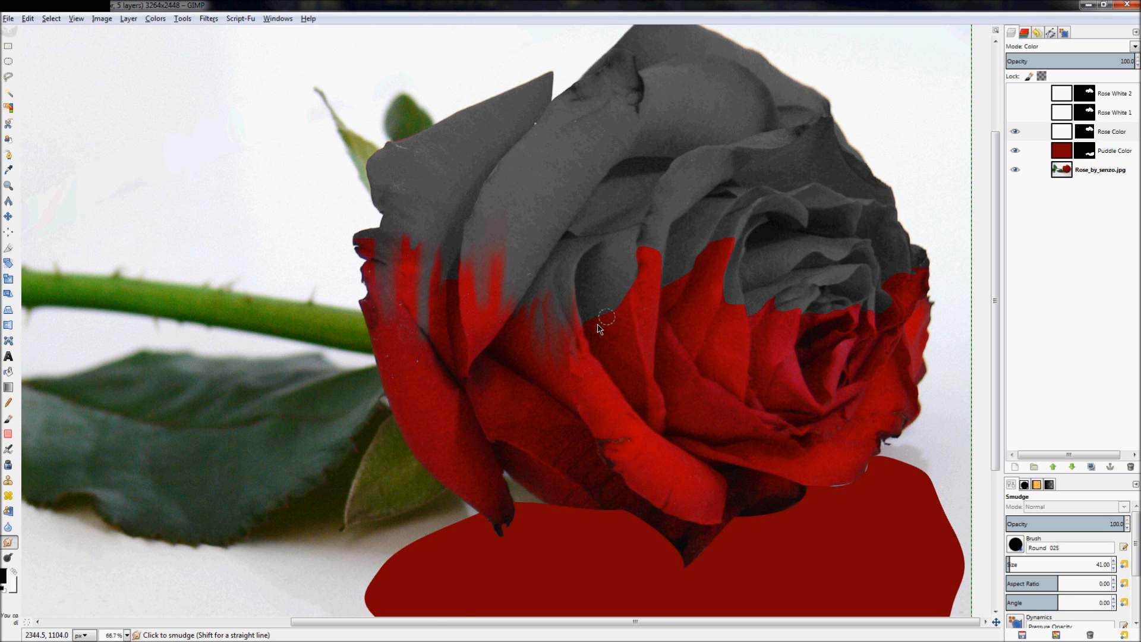
- Examine the actions assigned to the Main Mouse Wheel input controller in the preferences
{"action": "scroll", "coordinate": [601, 306], "scroll_direction": "up", "scroll_amount": 1}
{"action": "left_click", "coordinate": [27, 18]}
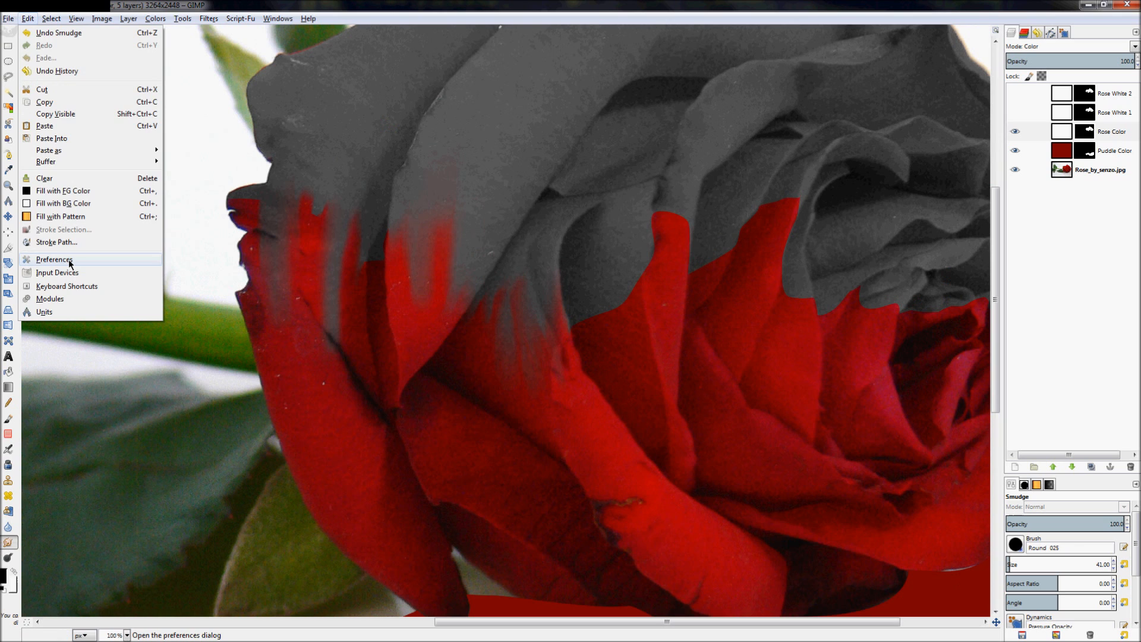
{"action": "left_click", "coordinate": [54, 259]}
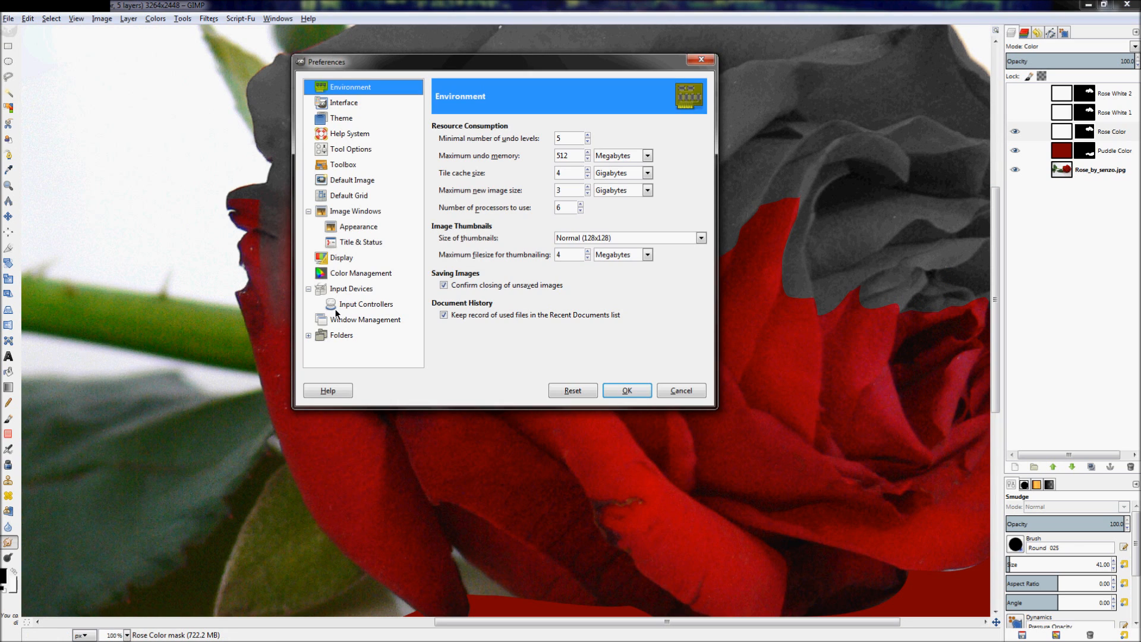
{"action": "left_click", "coordinate": [353, 290]}
{"action": "left_click", "coordinate": [356, 303]}
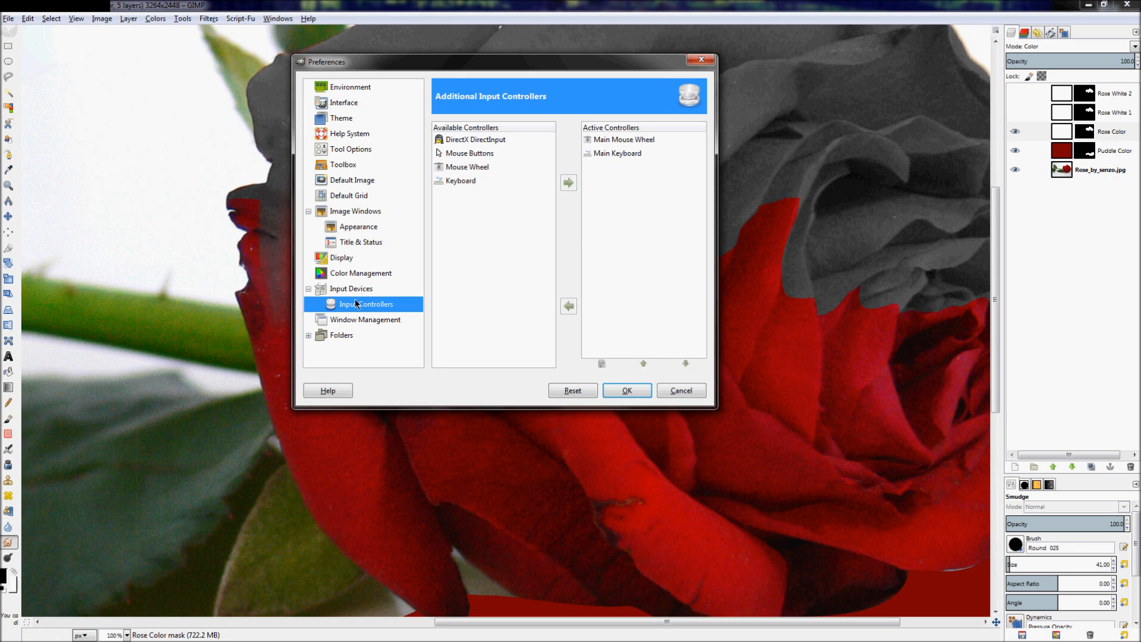
{"action": "double_click", "coordinate": [474, 170]}
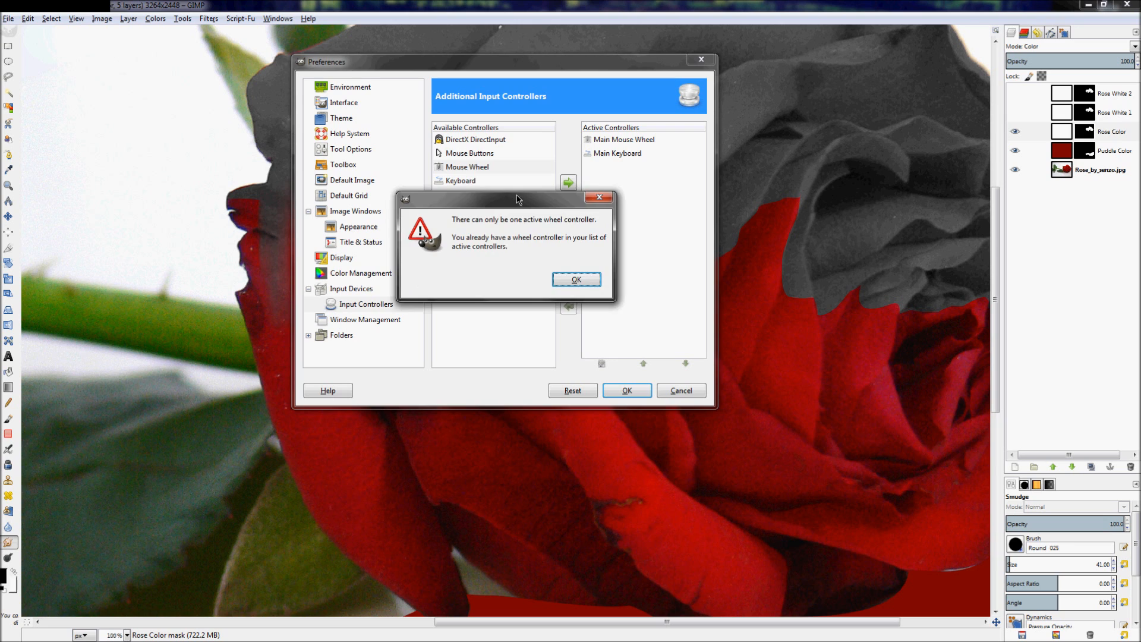
{"action": "left_click", "coordinate": [576, 279]}
{"action": "double_click", "coordinate": [623, 139]}
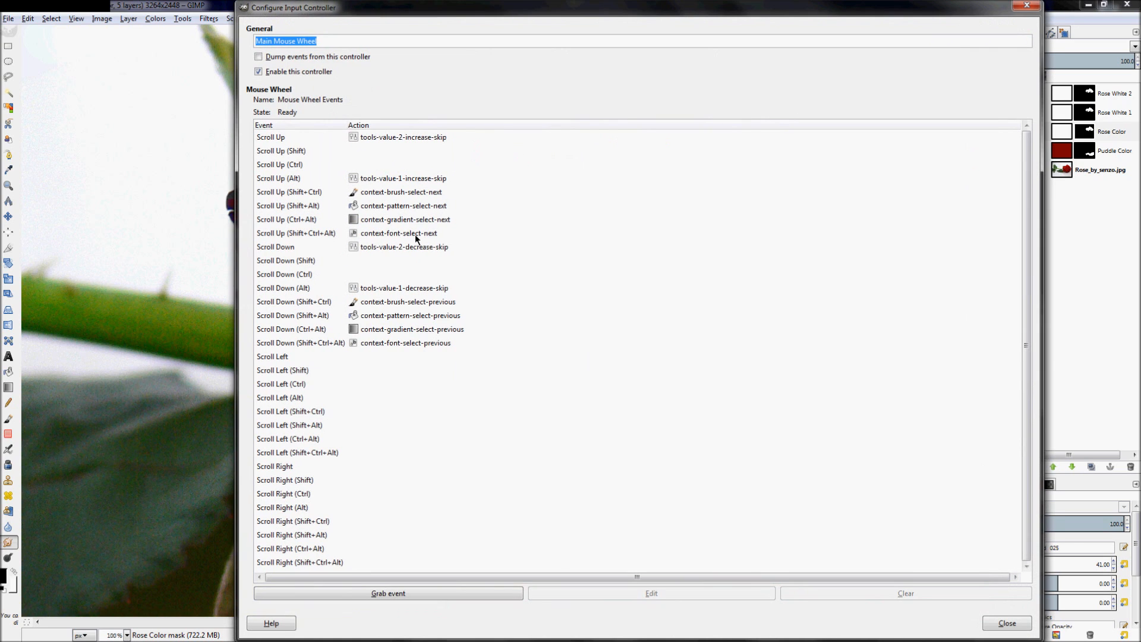
{"action": "left_click", "coordinate": [1027, 6]}
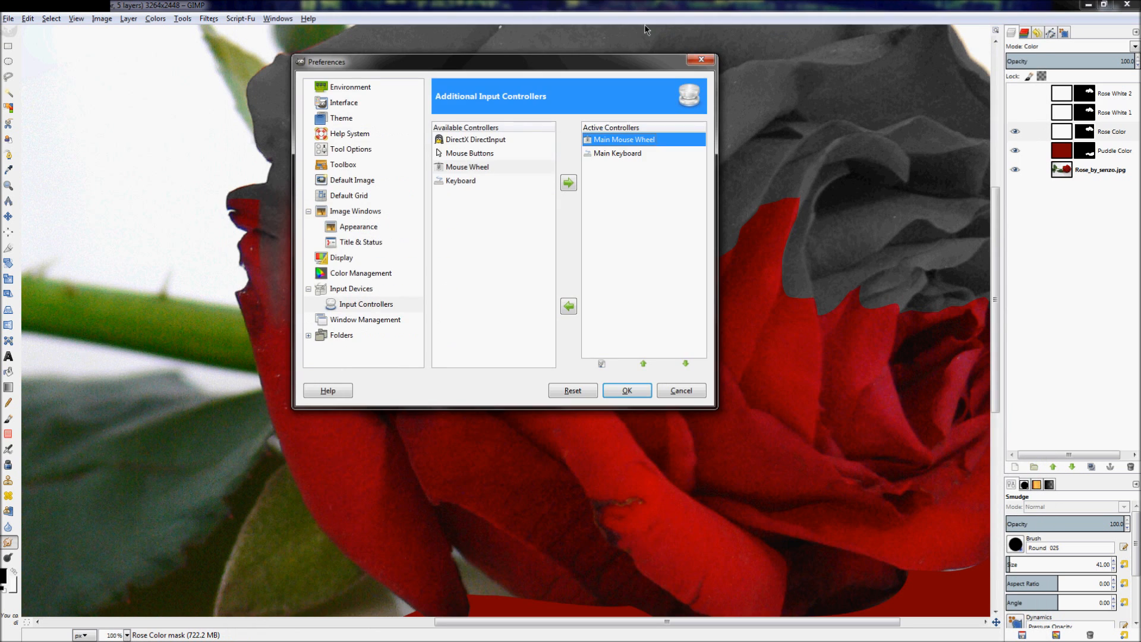
{"action": "left_click", "coordinate": [712, 54]}
- Smudge the gray-red boundary vertically across the narrow middle petals, using brush sizes of 32 and 41
{"action": "scroll", "coordinate": [574, 340], "scroll_direction": "up", "scroll_amount": 3}
{"action": "scroll", "coordinate": [574, 339], "scroll_direction": "down", "scroll_amount": 14}
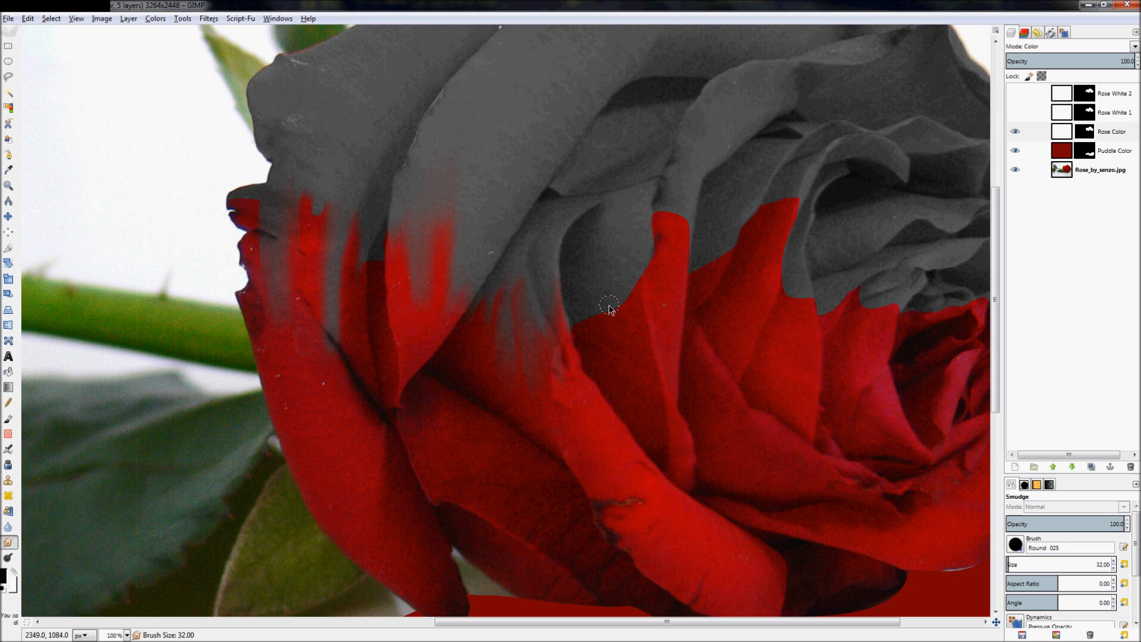
{"action": "mouse_move", "coordinate": [596, 307]}
{"action": "left_mouse_down"}
{"action": "mouse_move", "coordinate": [597, 333]}
{"action": "mouse_move", "coordinate": [607, 320]}
{"action": "mouse_move", "coordinate": [602, 348]}
{"action": "mouse_move", "coordinate": [593, 316]}
{"action": "mouse_move", "coordinate": [610, 333]}
{"action": "mouse_move", "coordinate": [623, 299]}
{"action": "mouse_move", "coordinate": [617, 254]}
{"action": "mouse_move", "coordinate": [636, 297]}
{"action": "left_mouse_up"}
{"action": "scroll", "coordinate": [590, 310], "scroll_direction": "up", "scroll_amount": 20}
{"action": "scroll", "coordinate": [635, 301], "scroll_direction": "down", "scroll_amount": 20}
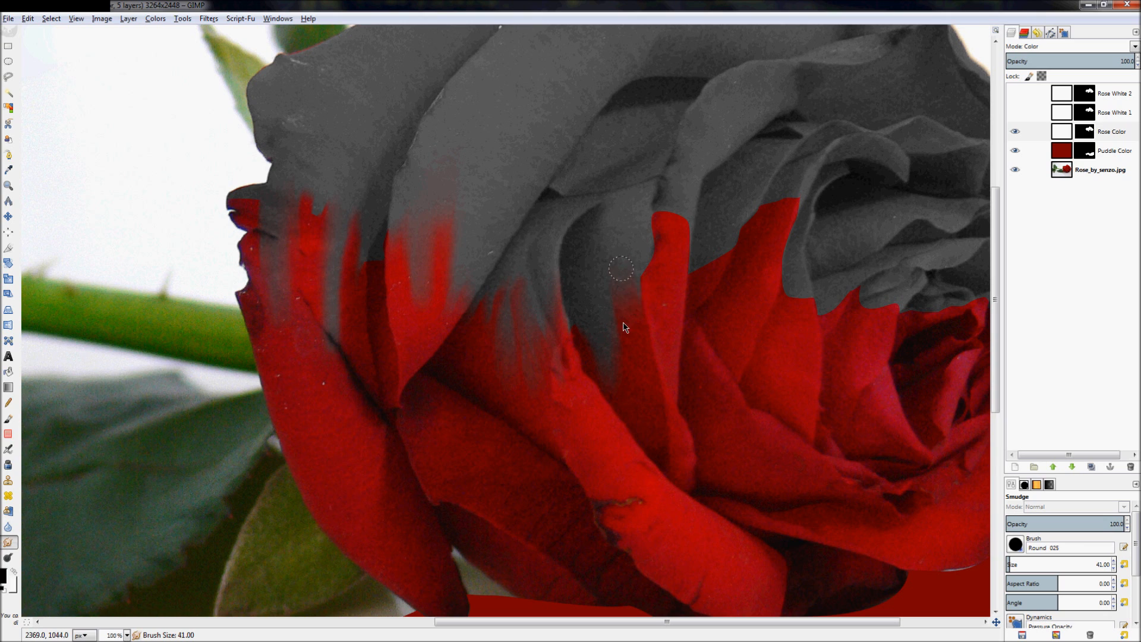
{"action": "mouse_move", "coordinate": [668, 232]}
{"action": "left_mouse_down"}
{"action": "mouse_move", "coordinate": [656, 324]}
{"action": "mouse_move", "coordinate": [680, 205]}
{"action": "mouse_move", "coordinate": [650, 358]}
{"action": "left_mouse_up"}
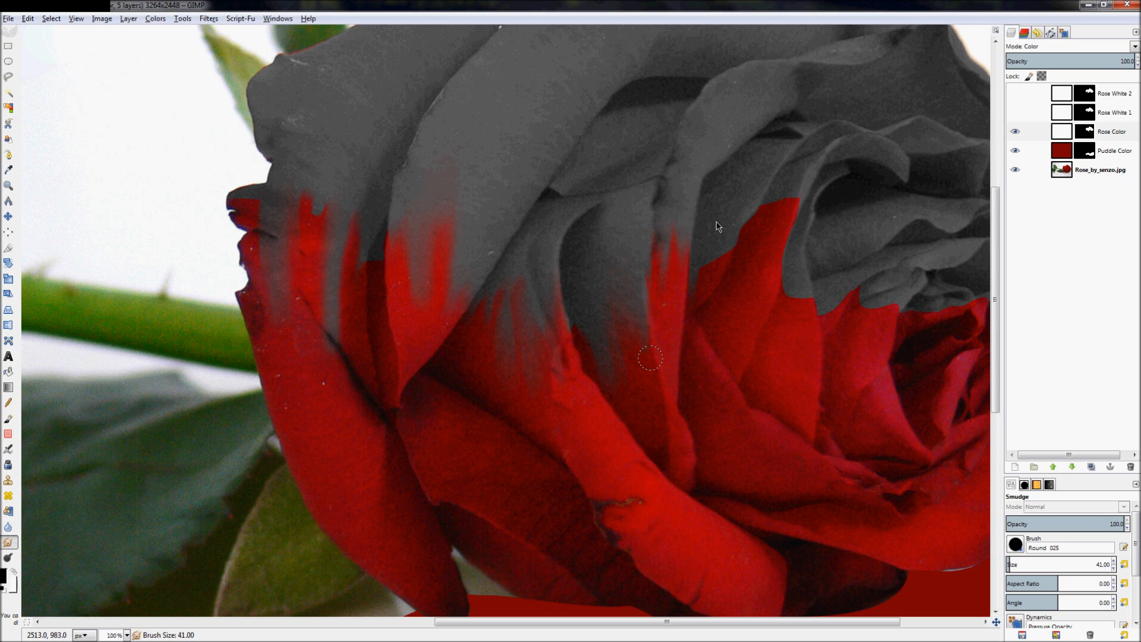
{"action": "mouse_move", "coordinate": [671, 252]}
{"action": "left_mouse_down"}
{"action": "mouse_move", "coordinate": [680, 222]}
{"action": "mouse_move", "coordinate": [677, 264]}
{"action": "mouse_move", "coordinate": [702, 242]}
{"action": "mouse_move", "coordinate": [744, 264]}
{"action": "mouse_move", "coordinate": [730, 212]}
{"action": "mouse_move", "coordinate": [710, 287]}
{"action": "left_mouse_up"}
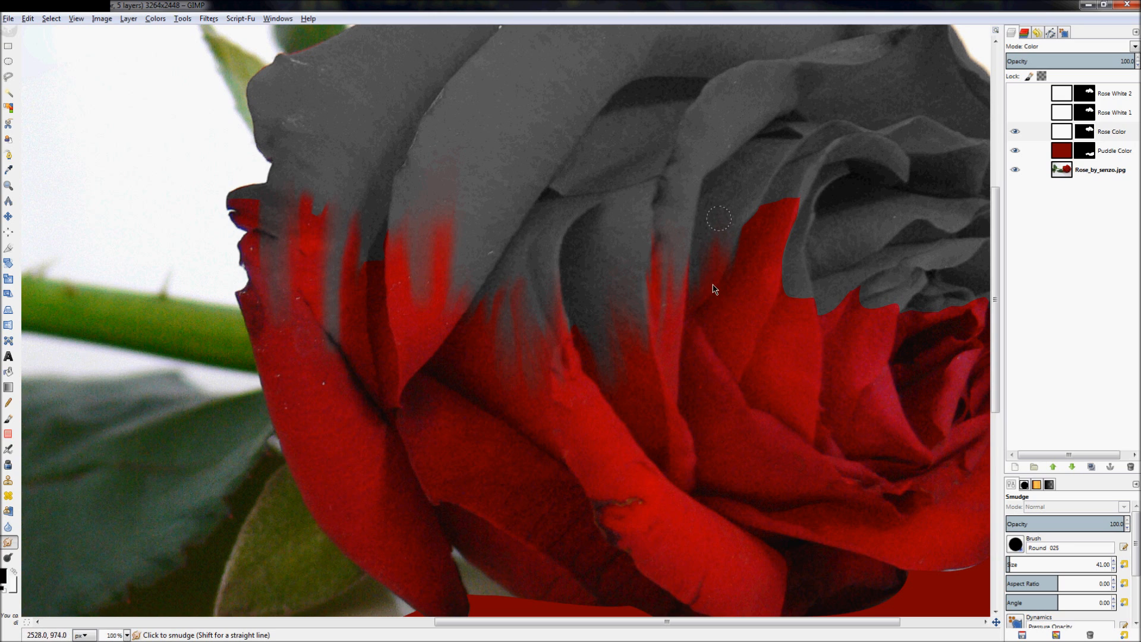
- Smudge the tall pointed red petal just left of the rose's center into vertical streaks at brush size 41
{"action": "mouse_move", "coordinate": [786, 182]}
{"action": "left_mouse_down"}
{"action": "mouse_move", "coordinate": [755, 246]}
{"action": "mouse_move", "coordinate": [757, 308]}
{"action": "mouse_move", "coordinate": [760, 298]}
{"action": "mouse_move", "coordinate": [747, 309]}
{"action": "mouse_move", "coordinate": [745, 214]}
{"action": "mouse_move", "coordinate": [746, 316]}
{"action": "left_mouse_up"}
{"action": "mouse_move", "coordinate": [782, 217]}
{"action": "left_mouse_down"}
{"action": "mouse_move", "coordinate": [739, 278]}
{"action": "mouse_move", "coordinate": [778, 198]}
{"action": "mouse_move", "coordinate": [760, 305]}
{"action": "left_mouse_up"}
{"action": "mouse_move", "coordinate": [794, 177]}
{"action": "left_mouse_down"}
{"action": "mouse_move", "coordinate": [773, 296]}
{"action": "mouse_move", "coordinate": [780, 276]}
{"action": "mouse_move", "coordinate": [780, 358]}
{"action": "mouse_move", "coordinate": [809, 364]}
{"action": "mouse_move", "coordinate": [837, 287]}
{"action": "mouse_move", "coordinate": [781, 311]}
{"action": "mouse_move", "coordinate": [799, 282]}
{"action": "mouse_move", "coordinate": [785, 374]}
{"action": "mouse_move", "coordinate": [807, 323]}
{"action": "mouse_move", "coordinate": [778, 346]}
{"action": "left_mouse_up"}
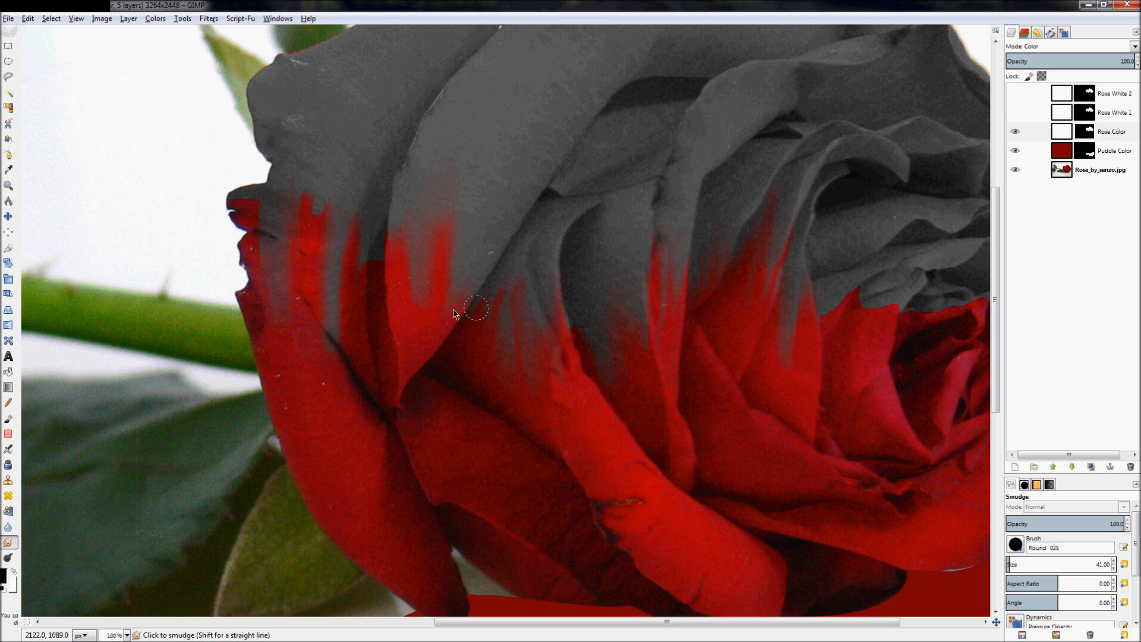
- Rework the streaks on the outermost left petal with upward and downward smudges, reducing the brush size to 31
{"action": "scroll", "coordinate": [305, 323], "scroll_direction": "down", "scroll_amount": 2}
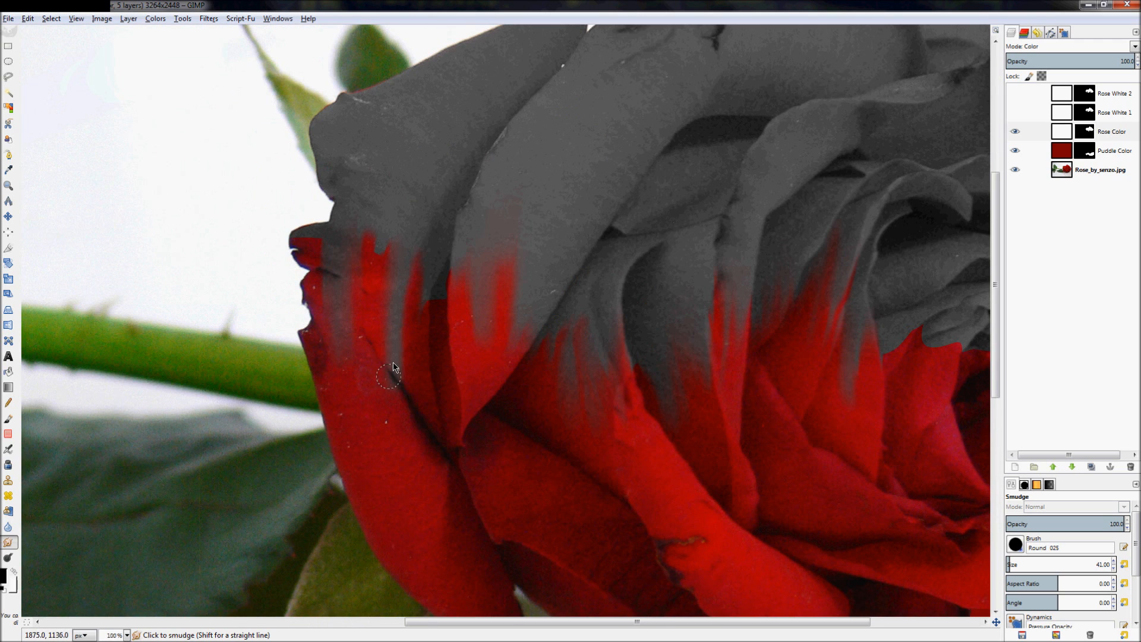
{"action": "key", "text": "shift+bracketright"}
{"action": "key", "text": "shift+bracketright"}
{"action": "mouse_move", "coordinate": [392, 373]}
{"action": "left_mouse_down"}
{"action": "mouse_move", "coordinate": [400, 322]}
{"action": "mouse_move", "coordinate": [385, 361]}
{"action": "mouse_move", "coordinate": [396, 262]}
{"action": "left_mouse_up"}
{"action": "key", "text": "shift+bracketleft"}
{"action": "key", "text": "shift+bracketleft"}
{"action": "key", "text": "shift+bracketleft"}
{"action": "mouse_move", "coordinate": [363, 245]}
{"action": "left_mouse_down"}
{"action": "mouse_move", "coordinate": [376, 301]}
{"action": "mouse_move", "coordinate": [368, 320]}
{"action": "mouse_move", "coordinate": [347, 319]}
{"action": "mouse_move", "coordinate": [355, 291]}
{"action": "left_mouse_up"}
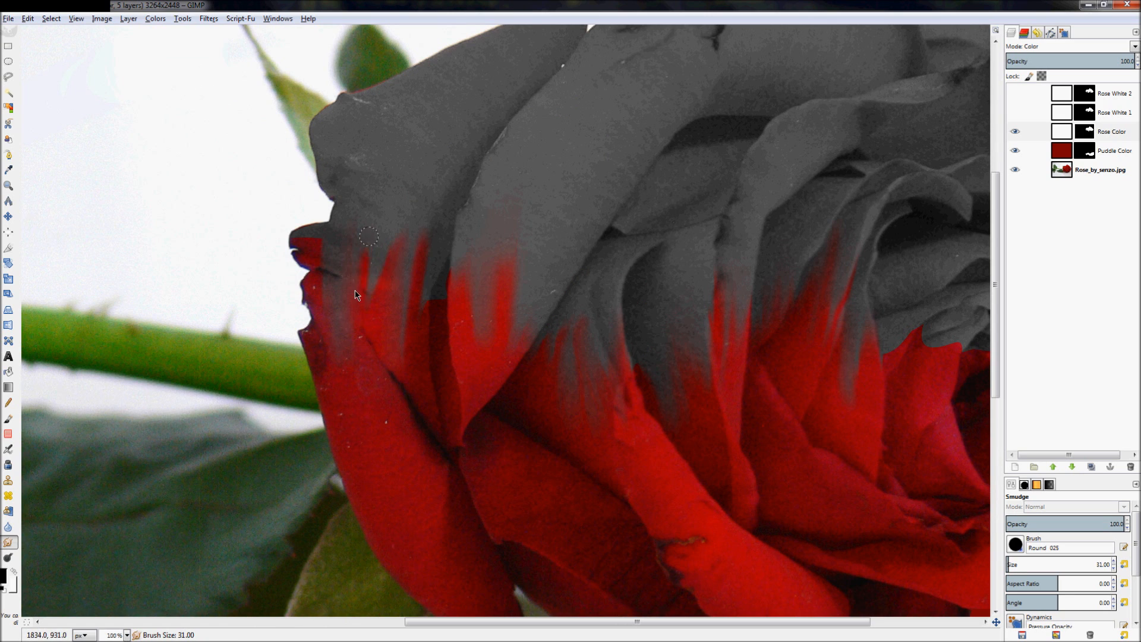
- Smudge the gray-red boundary downward along the left side of the rose's inner petals at brush size 31
{"action": "key", "text": "shift+ctrl+j"}
{"action": "key", "text": "1"}
{"action": "left_click_drag", "start_coordinate": [604, 296], "coordinate": [606, 379]}
{"action": "left_click_drag", "start_coordinate": [612, 299], "coordinate": [618, 388]}
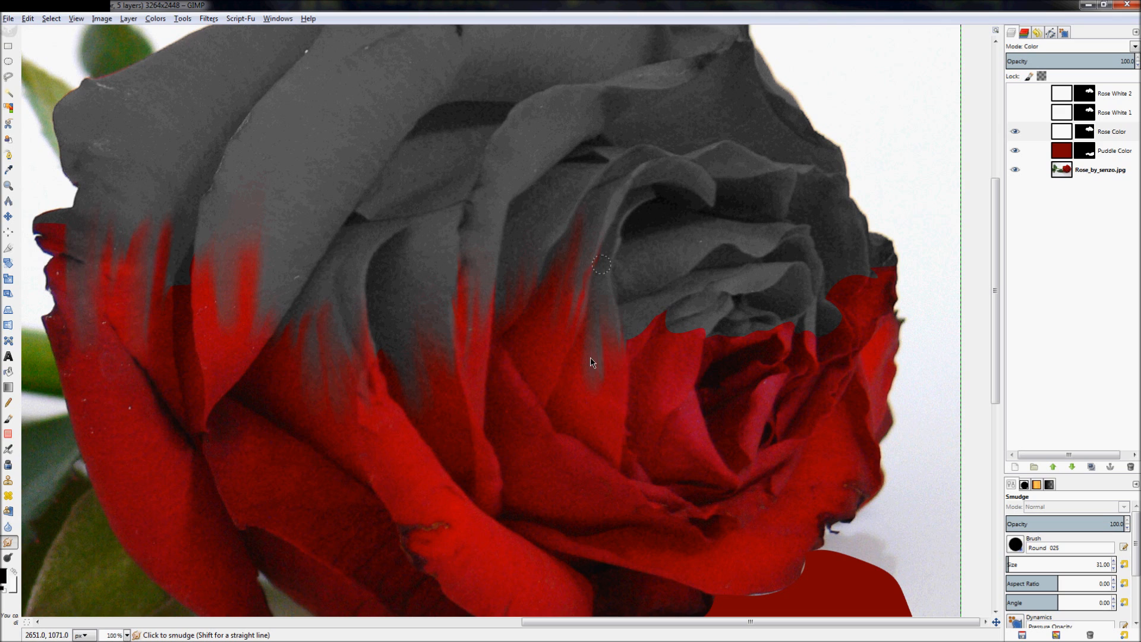
{"action": "left_click_drag", "start_coordinate": [647, 323], "coordinate": [651, 382]}
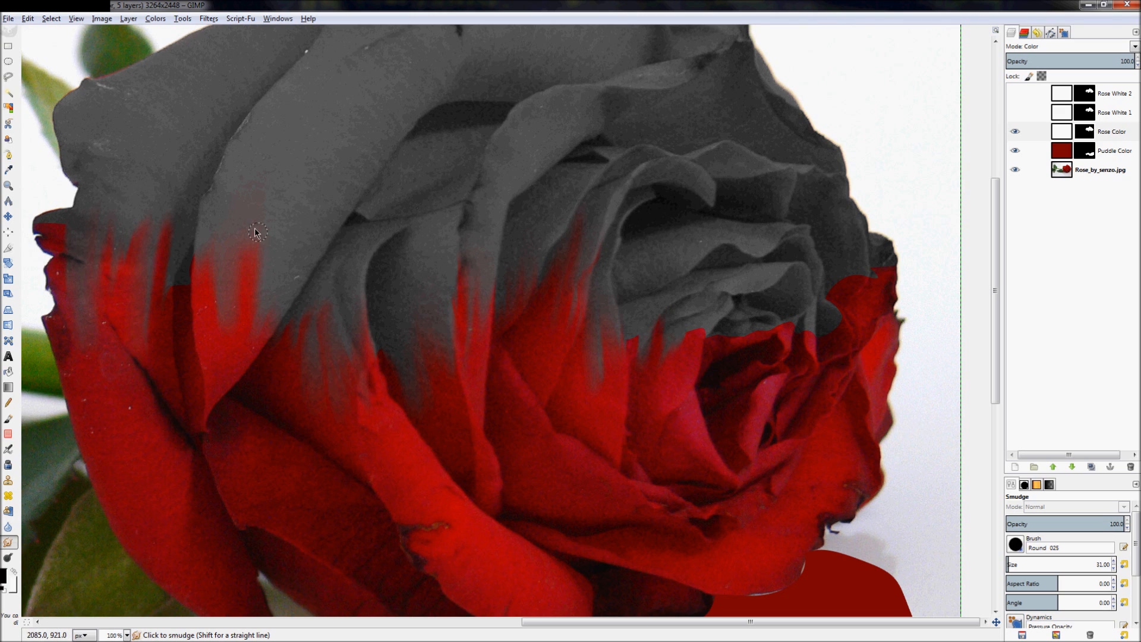
- Smudge the remaining boundary across the rose's center and toward its right side with short vertical strokes
{"action": "mouse_move", "coordinate": [681, 324]}
{"action": "left_mouse_down"}
{"action": "mouse_move", "coordinate": [679, 362]}
{"action": "mouse_move", "coordinate": [701, 392]}
{"action": "left_mouse_up"}
{"action": "left_click_drag", "start_coordinate": [722, 325], "coordinate": [721, 375]}
{"action": "left_click_drag", "start_coordinate": [753, 330], "coordinate": [751, 380]}
{"action": "mouse_move", "coordinate": [790, 333]}
{"action": "left_mouse_down"}
{"action": "mouse_move", "coordinate": [795, 365]}
{"action": "mouse_move", "coordinate": [816, 374]}
{"action": "left_mouse_up"}
{"action": "left_click_drag", "start_coordinate": [777, 304], "coordinate": [780, 367]}
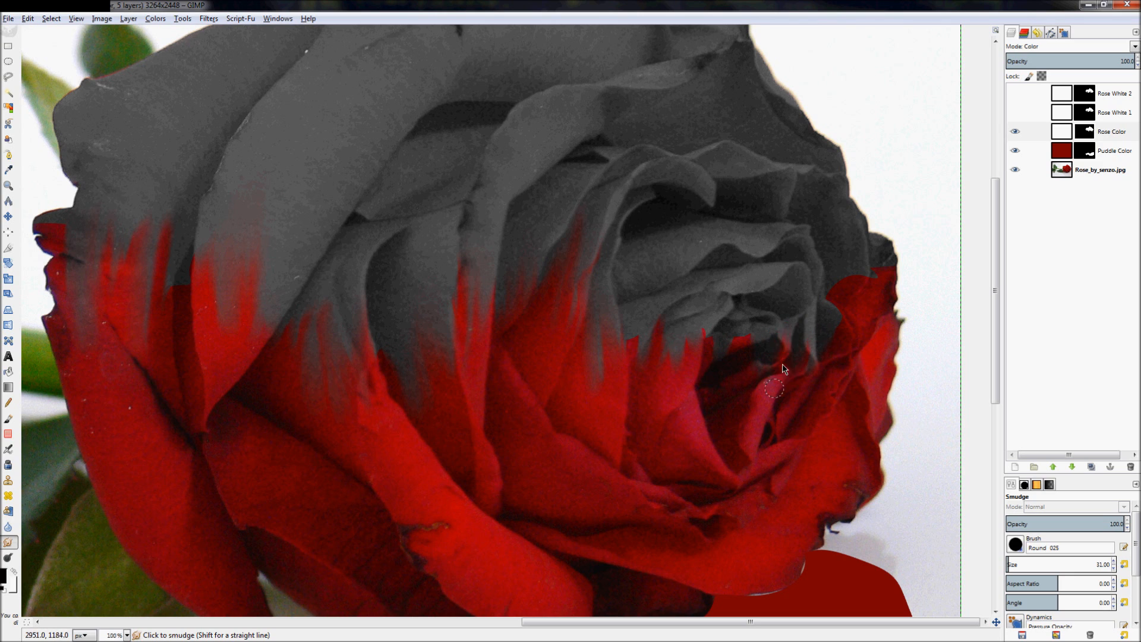
{"action": "mouse_move", "coordinate": [730, 338]}
{"action": "left_mouse_down"}
{"action": "mouse_move", "coordinate": [722, 379]}
{"action": "mouse_move", "coordinate": [733, 326]}
{"action": "mouse_move", "coordinate": [748, 383]}
{"action": "left_mouse_up"}
{"action": "left_click_drag", "start_coordinate": [760, 325], "coordinate": [786, 380]}
{"action": "mouse_move", "coordinate": [808, 327]}
{"action": "left_mouse_down"}
{"action": "mouse_move", "coordinate": [805, 380]}
{"action": "mouse_move", "coordinate": [820, 340]}
{"action": "left_mouse_up"}
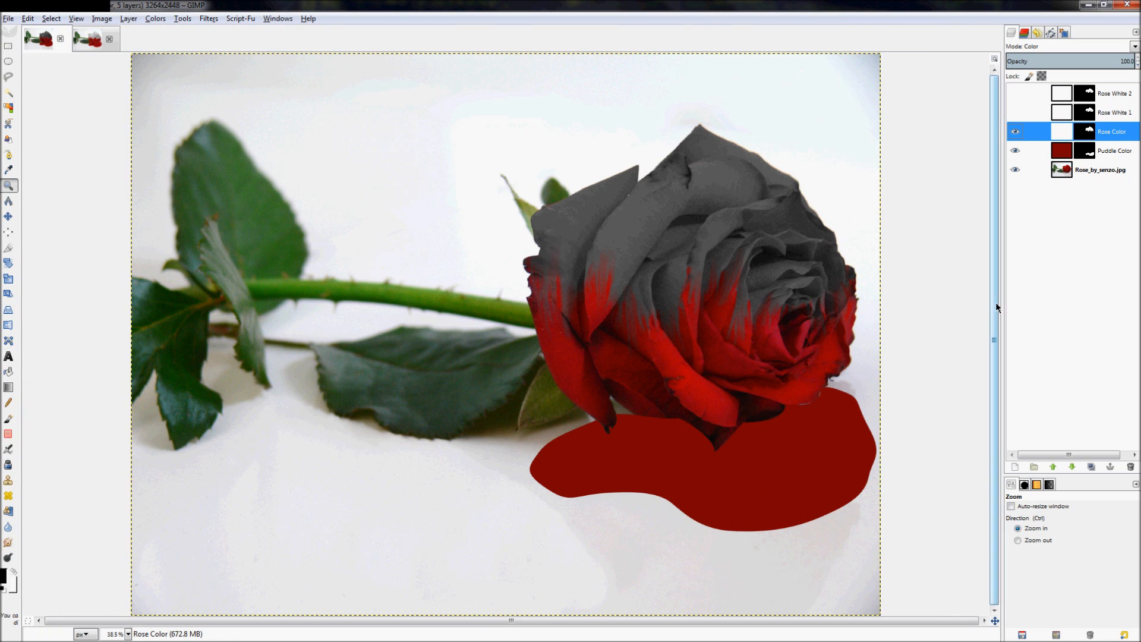
- Convert the Rose Color layer's mask to a selection and make the Rose White 2 layer's mask active
{"action": "left_click", "coordinate": [1085, 127]}
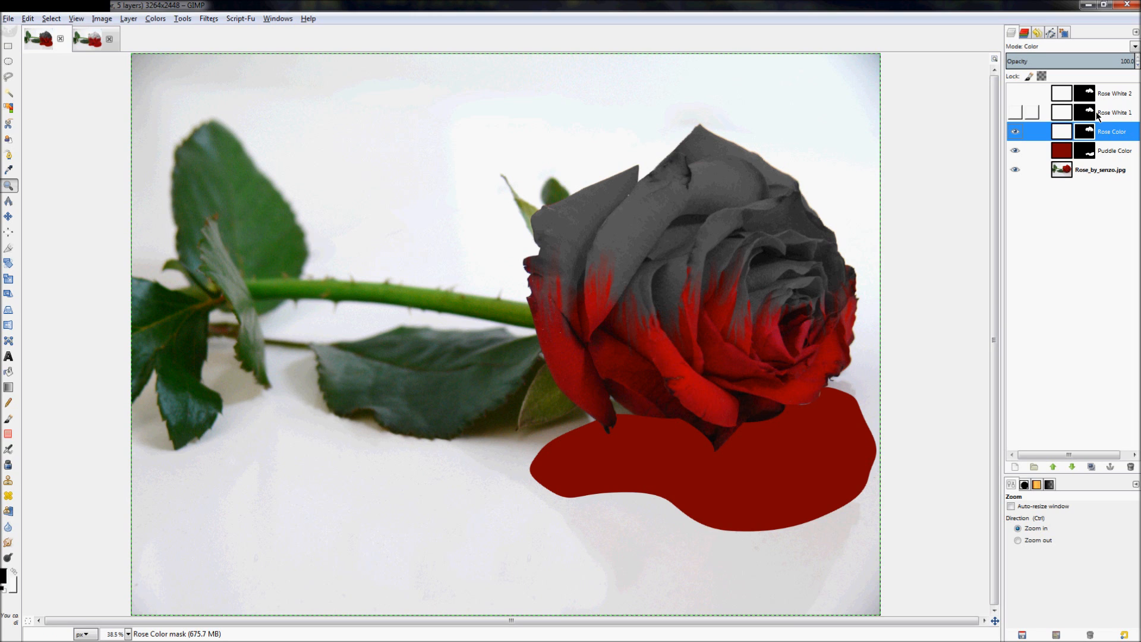
{"action": "left_click", "coordinate": [1107, 114]}
{"action": "left_click", "coordinate": [1112, 96]}
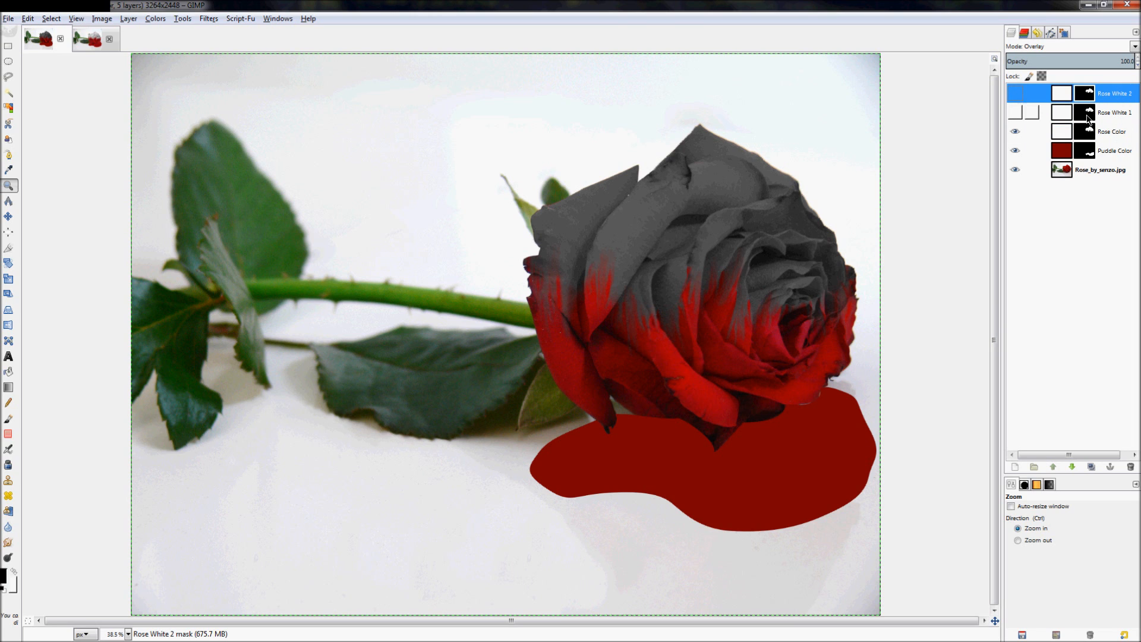
{"action": "right_click", "coordinate": [1095, 135]}
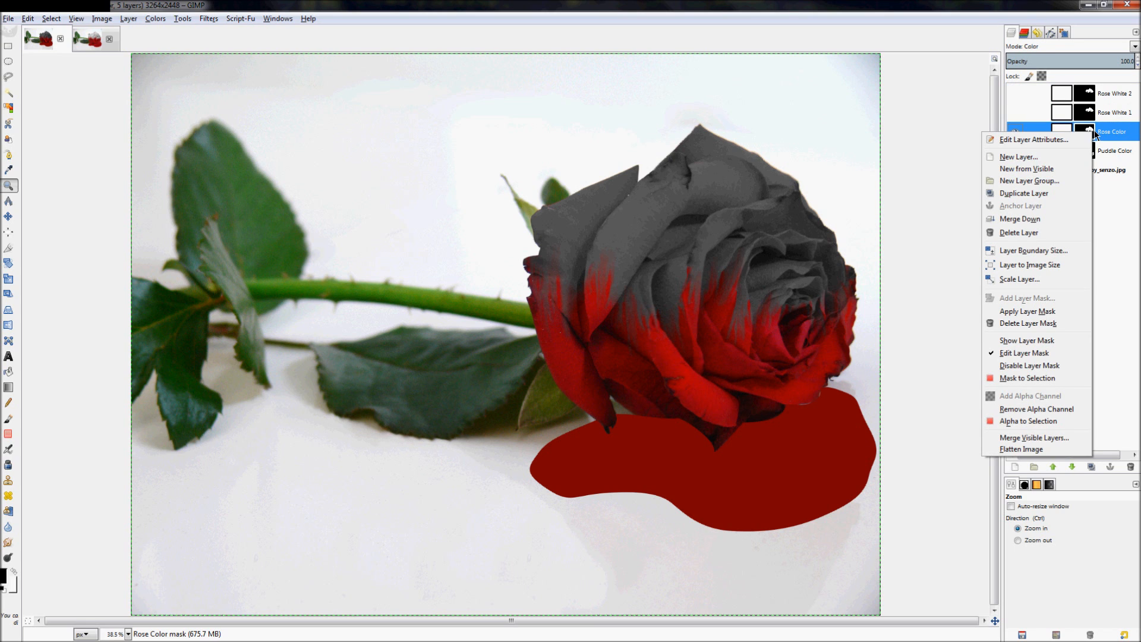
{"action": "left_click", "coordinate": [1026, 378]}
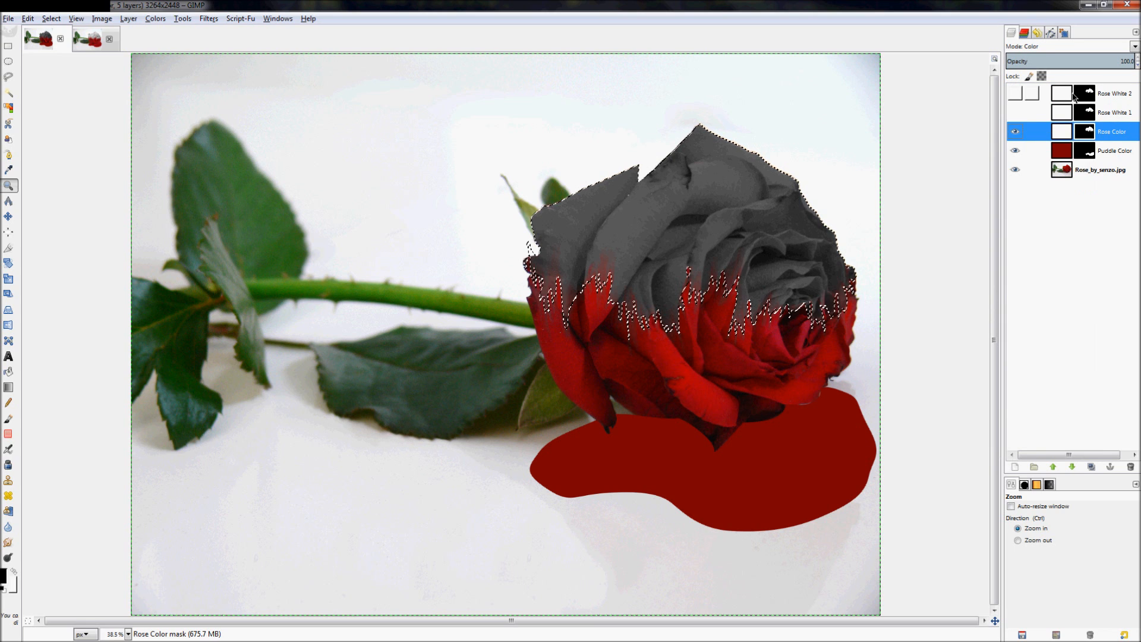
{"action": "left_click", "coordinate": [1084, 114]}
{"action": "left_click", "coordinate": [1086, 96]}
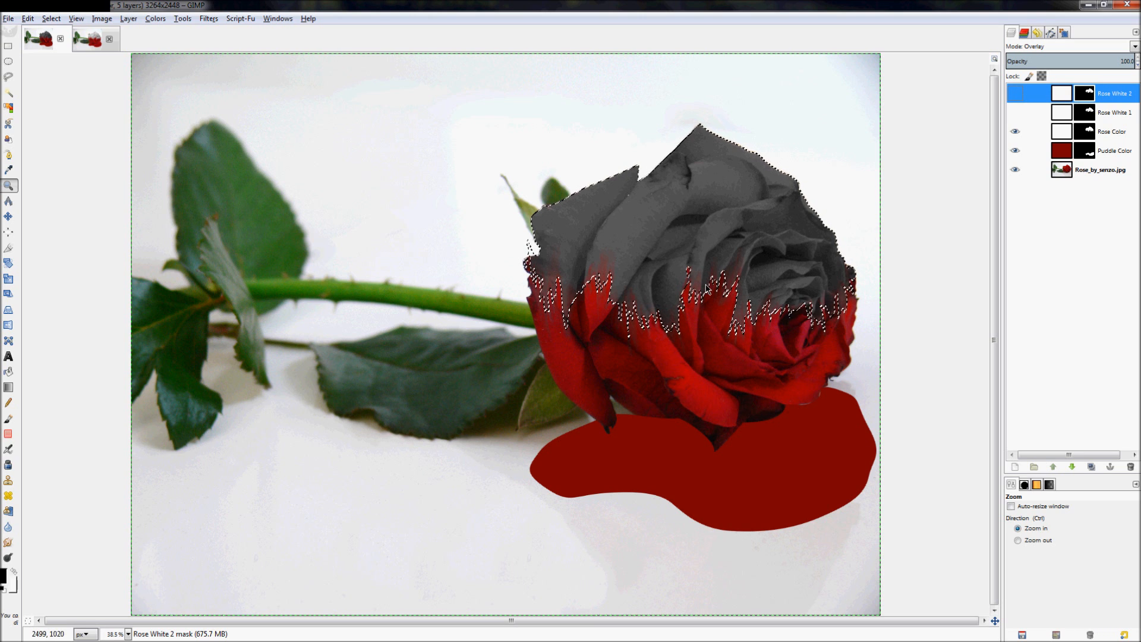
- Clear the selection and delete the existing Rose White 1 and Rose White 2 layers
{"action": "key", "text": "shift+ctrl+a"}
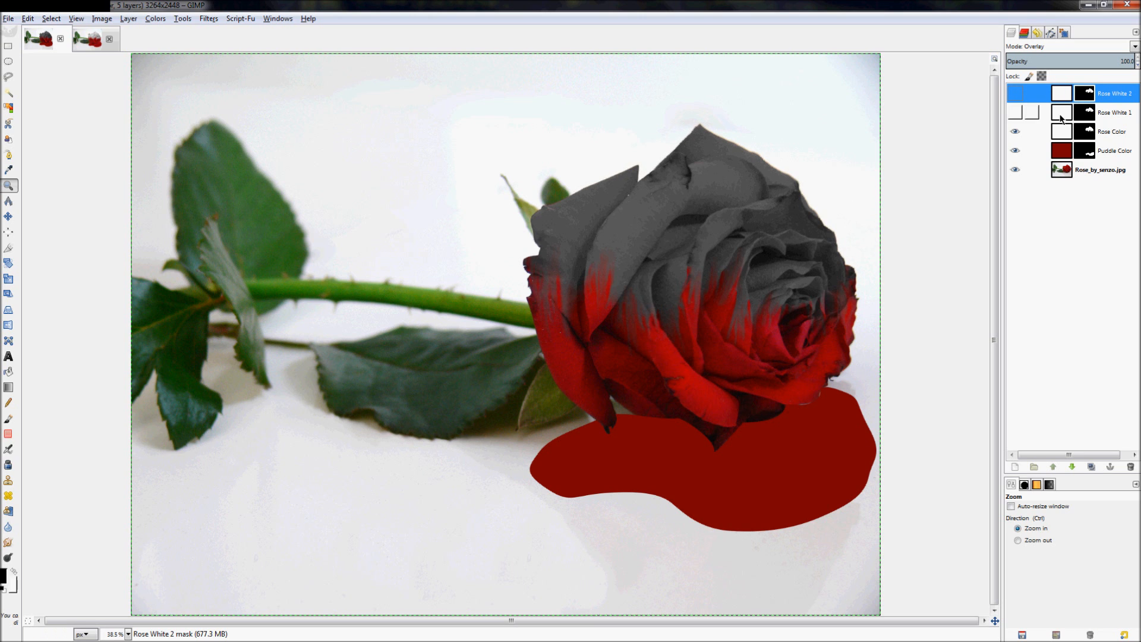
{"action": "left_click", "coordinate": [1121, 112]}
{"action": "left_click", "coordinate": [1130, 466]}
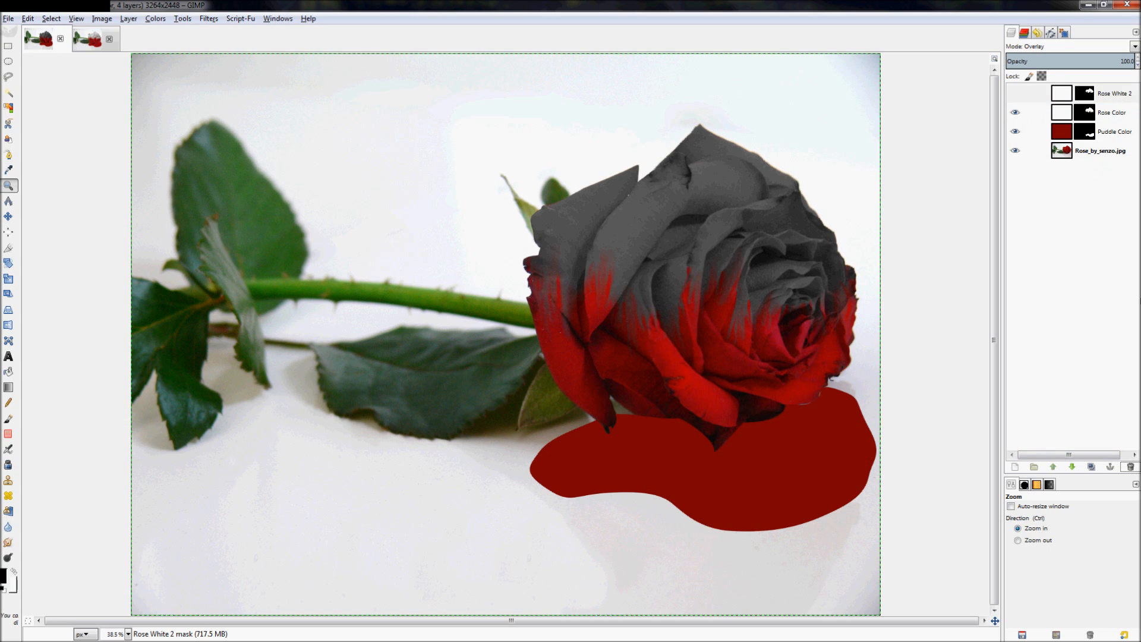
{"action": "left_click", "coordinate": [1129, 467]}
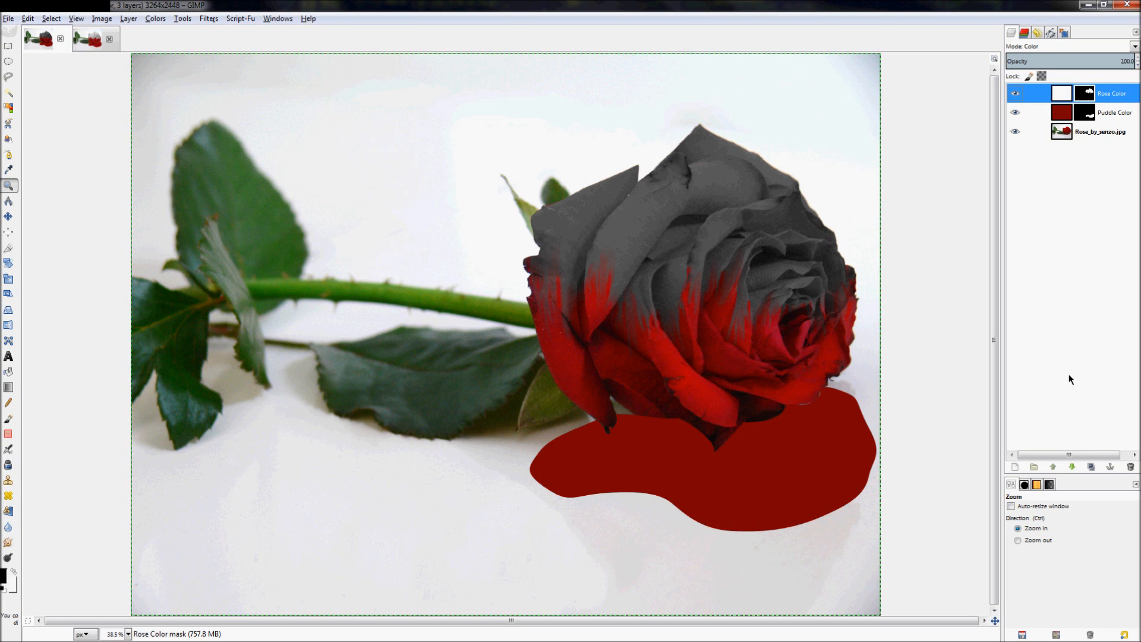
- Duplicate the Rose Color layer twice and rename the lower copy Rose White 1
{"action": "left_click", "coordinate": [1091, 467]}
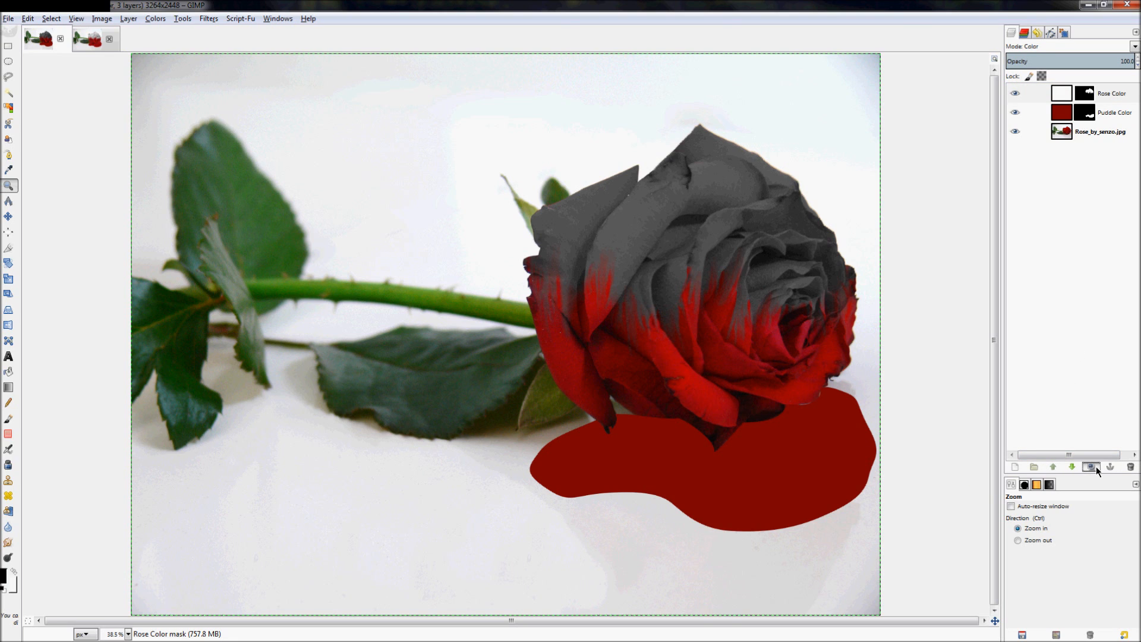
{"action": "left_click", "coordinate": [1095, 466]}
{"action": "left_click", "coordinate": [1119, 118]}
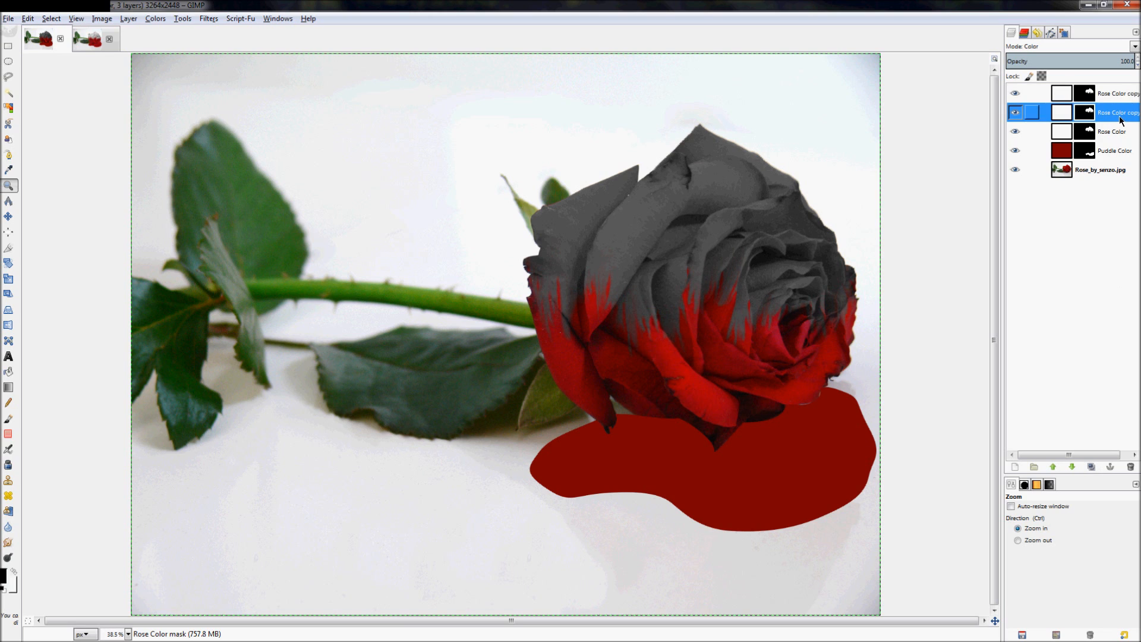
{"action": "double_click", "coordinate": [1121, 119]}
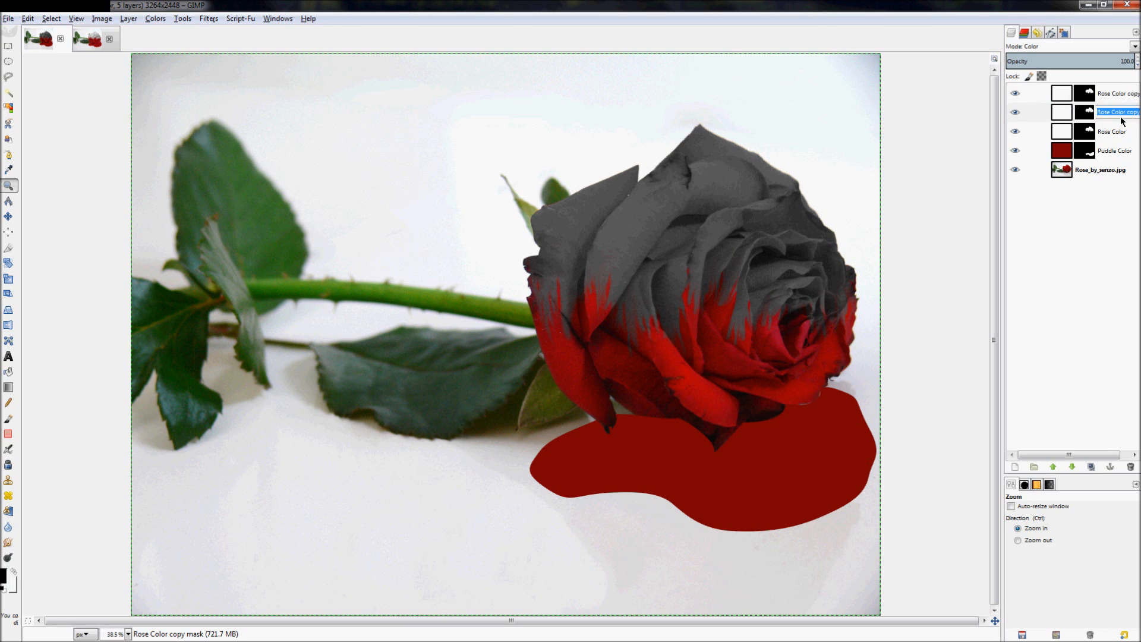
{"action": "type", "text": "Rose White 1"}
{"action": "key", "text": "Return"}
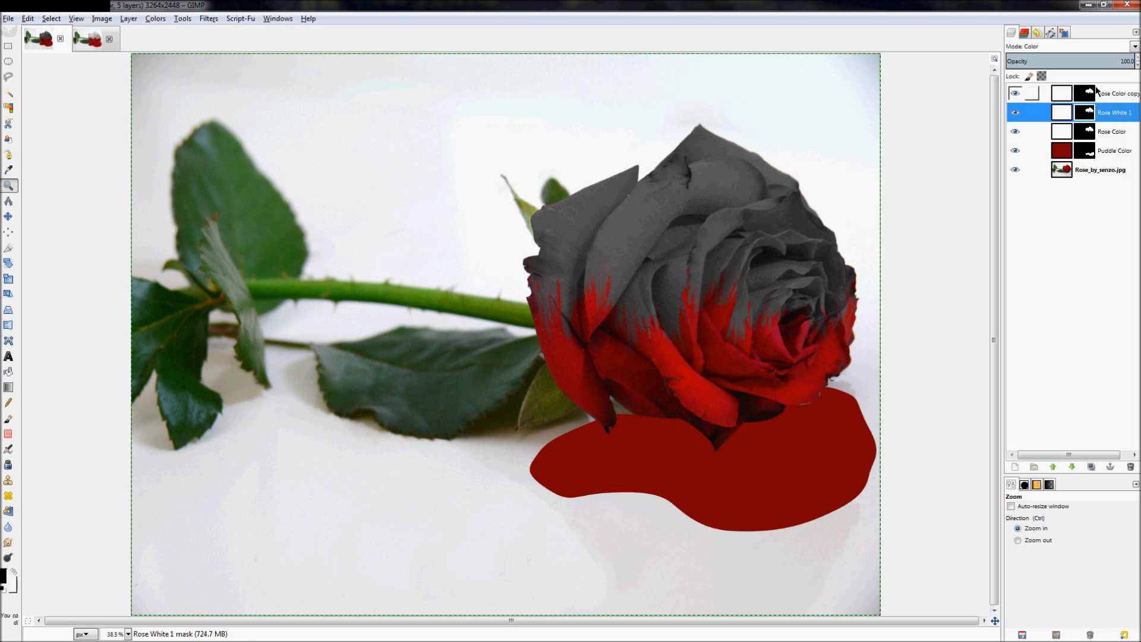
- Rename the topmost copy of the Rose Color layer Rose White 2
{"action": "left_click", "coordinate": [1113, 95]}
{"action": "double_click", "coordinate": [1113, 94]}
{"action": "type", "text": "Ro"}
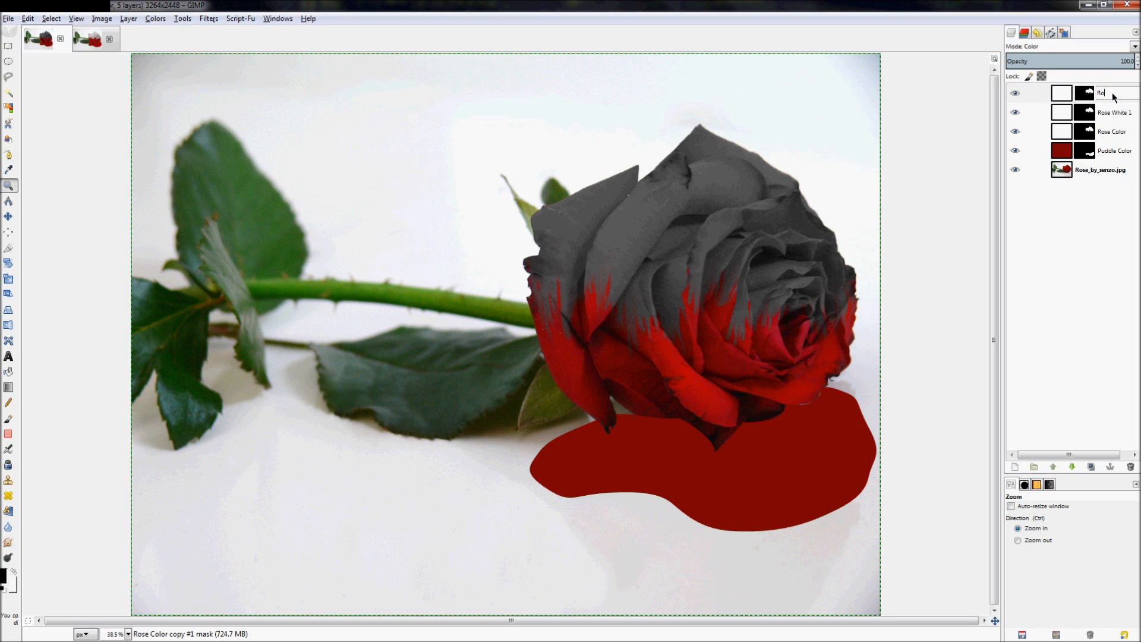
{"action": "type", "text": "se White 2"}
{"action": "key", "text": "Return"}
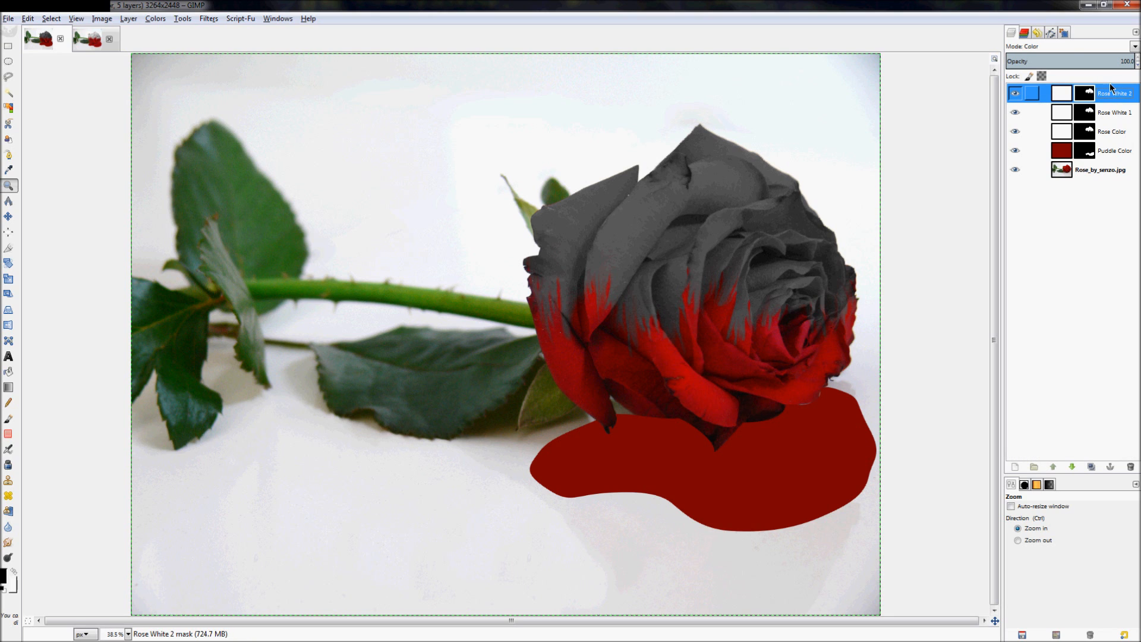
- Set the blend mode of both the Rose White 2 and Rose White 1 layers to Overlay
{"action": "left_click", "coordinate": [1075, 45]}
{"action": "left_click", "coordinate": [1079, 193]}
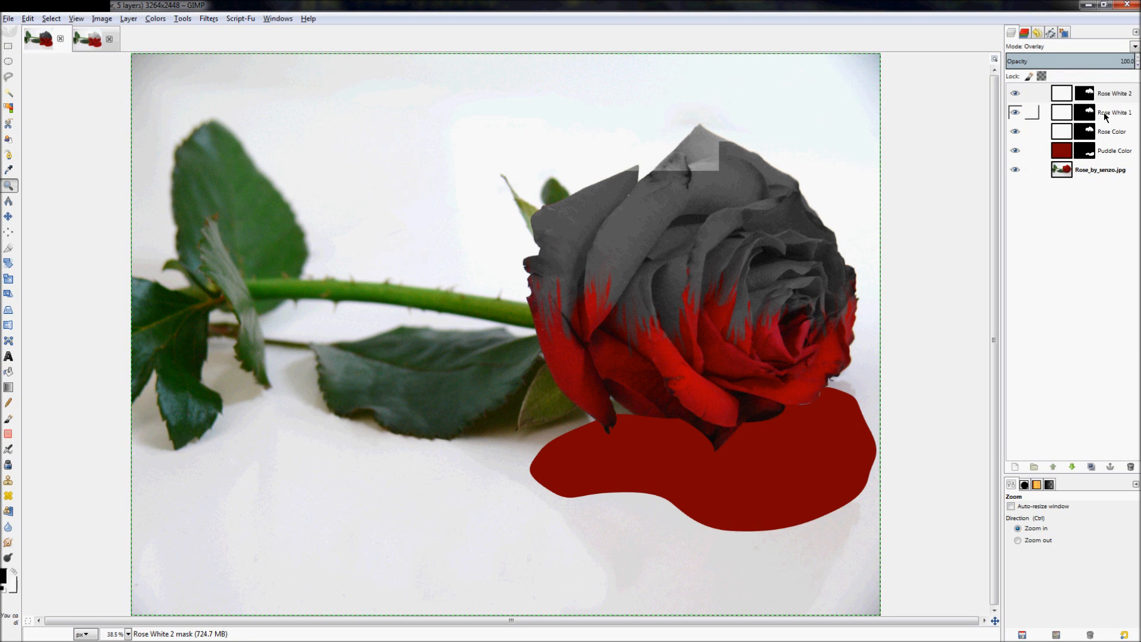
{"action": "left_click", "coordinate": [1103, 113]}
{"action": "left_click", "coordinate": [1078, 47]}
{"action": "left_click", "coordinate": [1074, 192]}
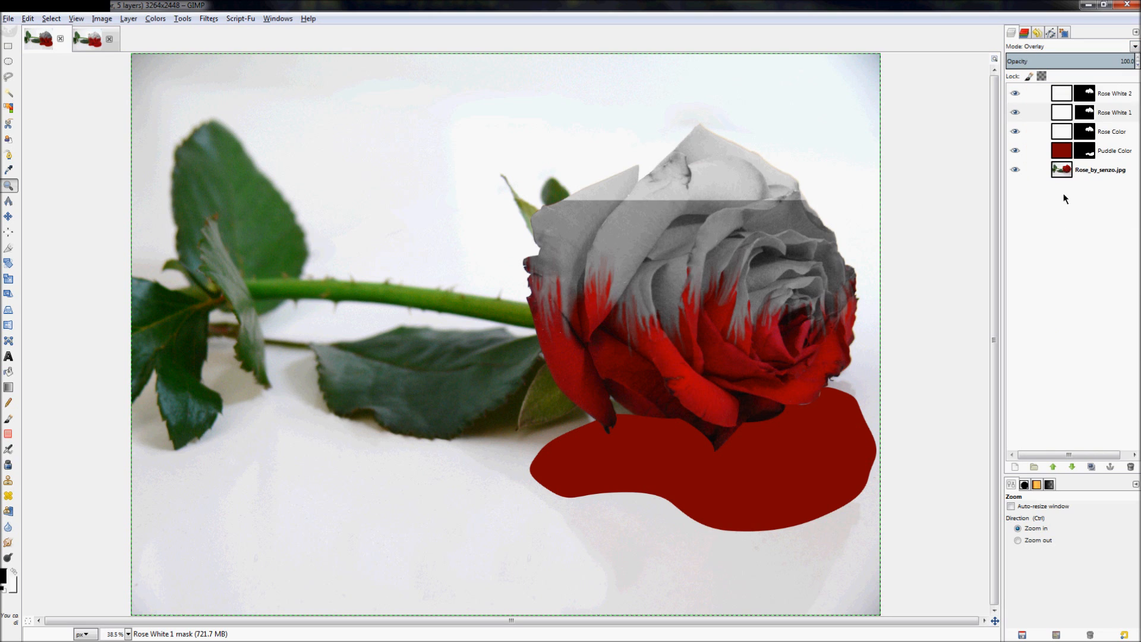
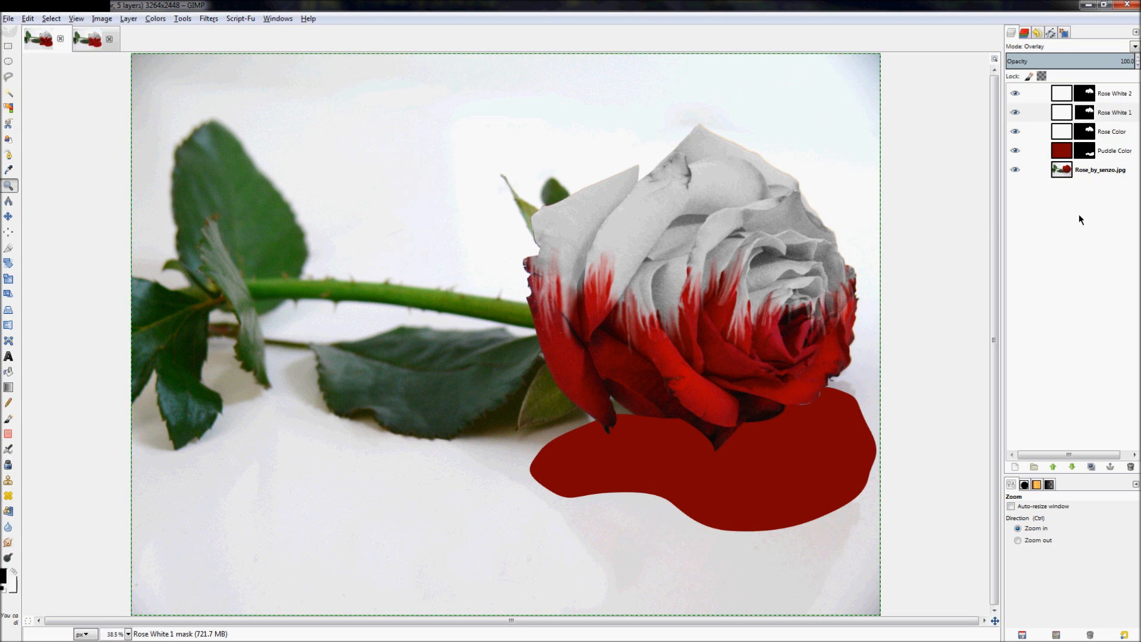
- Add a transparent layer named Color Drain directly above the Puddle Color layer
{"action": "left_click", "coordinate": [1121, 156]}
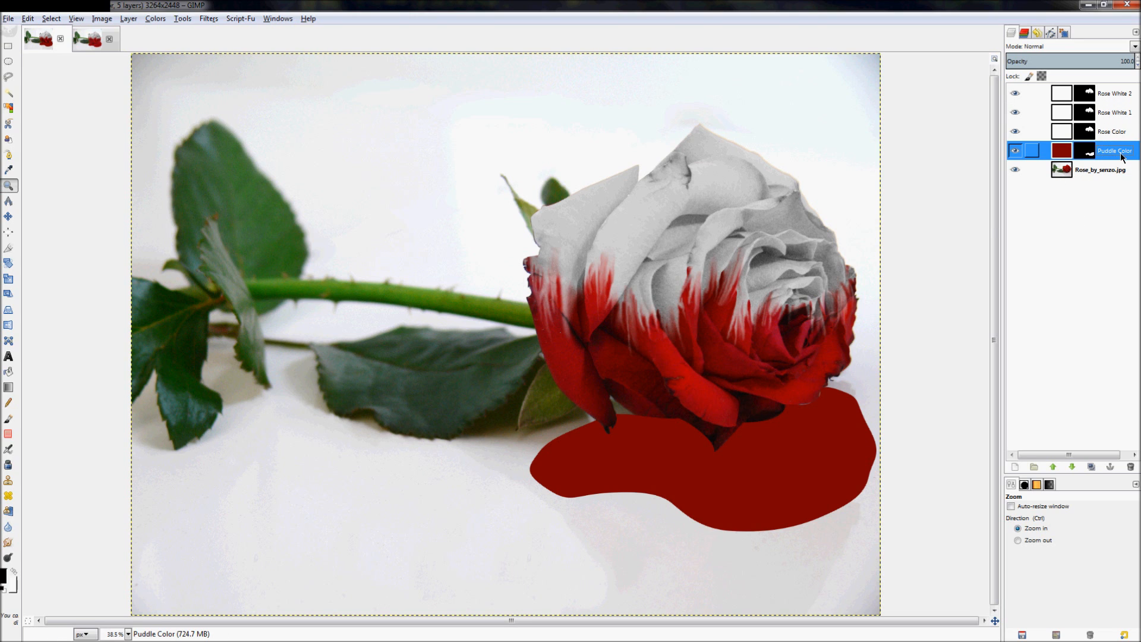
{"action": "right_click", "coordinate": [1120, 155]}
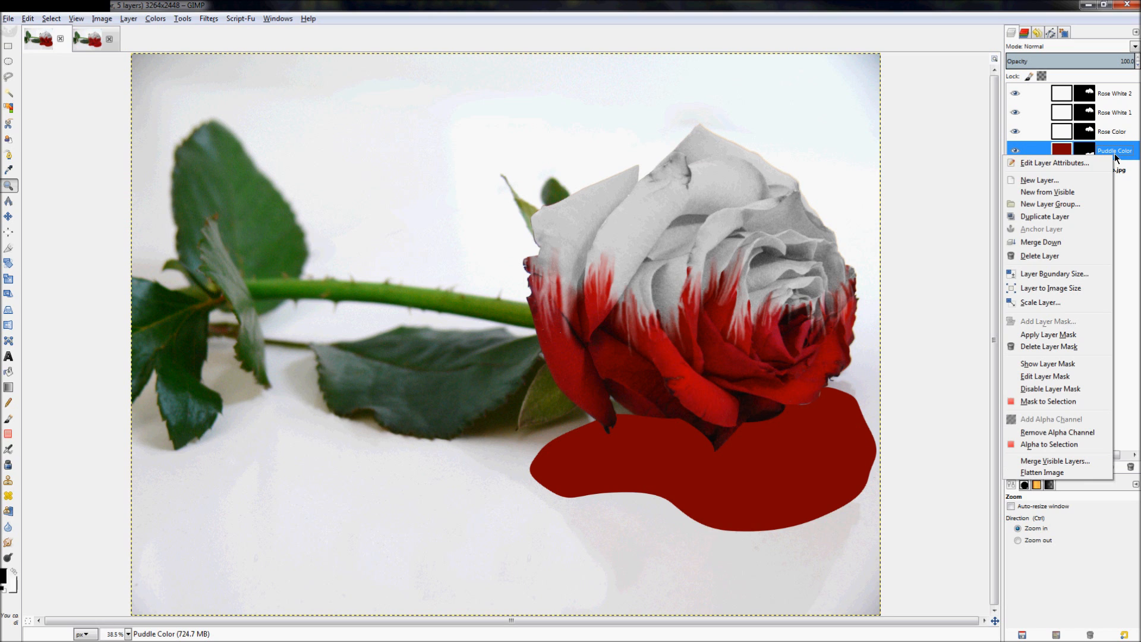
{"action": "left_click", "coordinate": [1069, 180]}
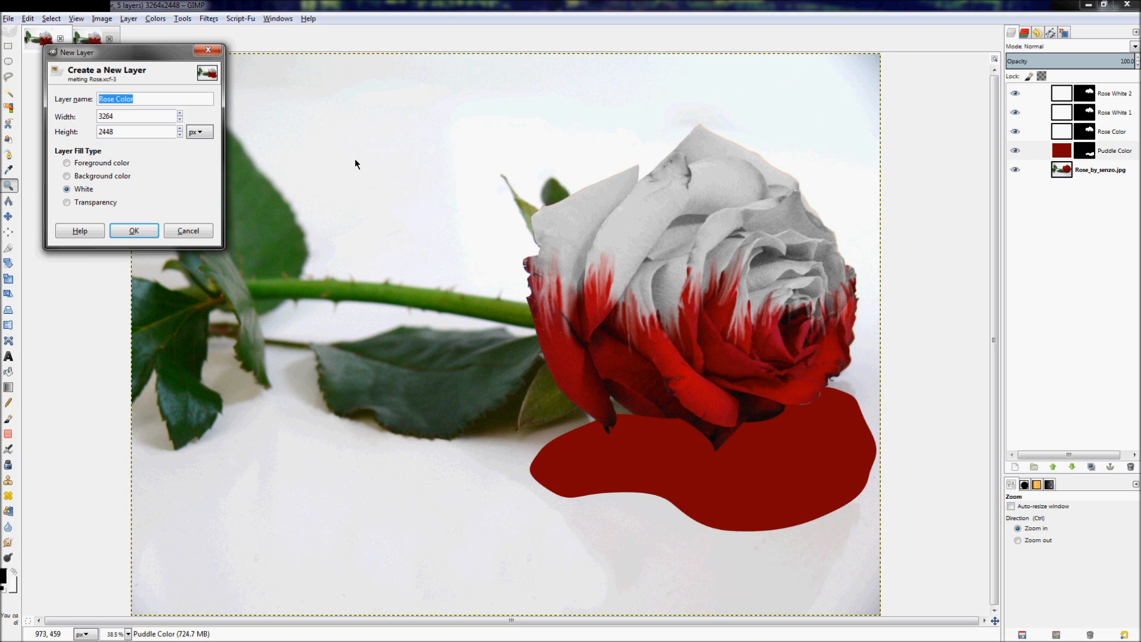
{"action": "type", "text": "Colo"}
{"action": "left_click", "coordinate": [132, 231]}
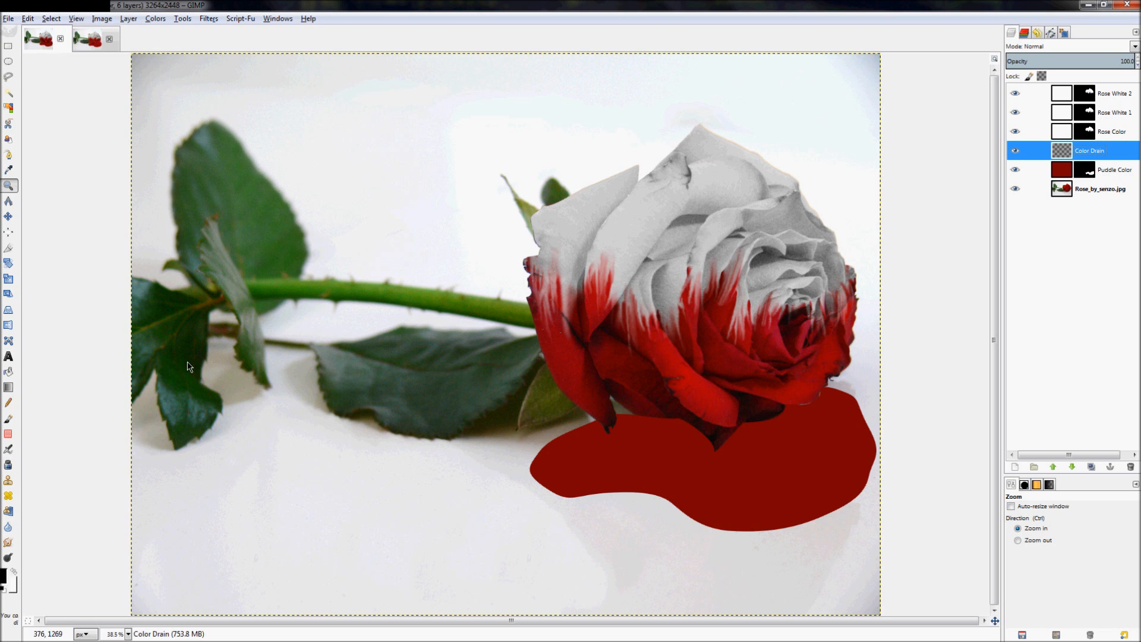
- Set the foreground color to dark red 790305 and bucket-fill the Color Drain layer with it
{"action": "left_click", "coordinate": [5, 575]}
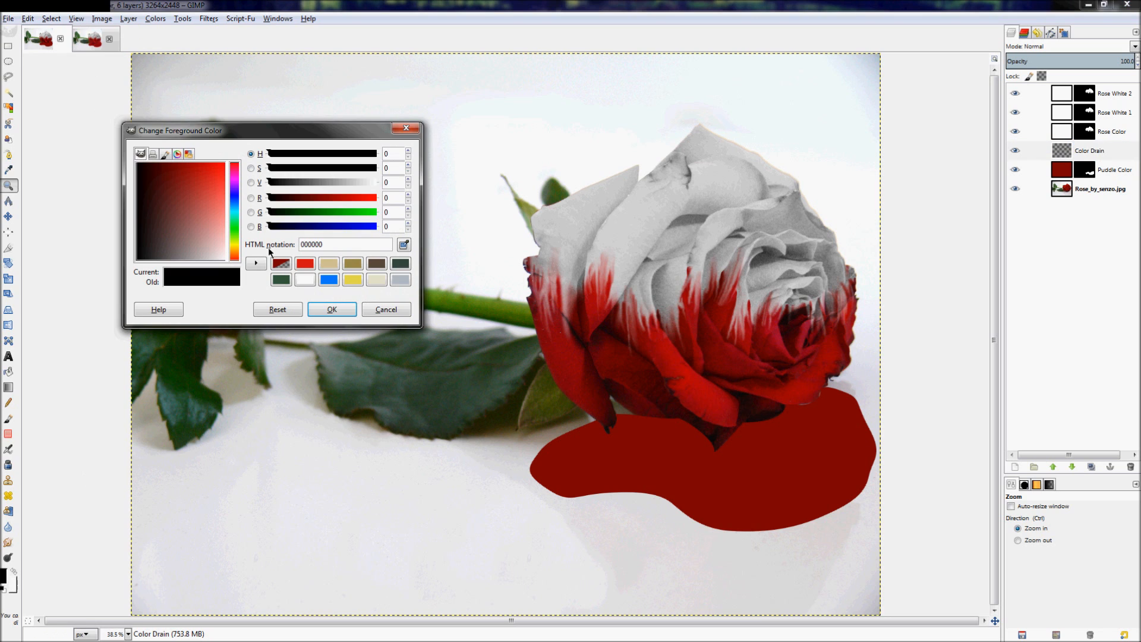
{"action": "left_click", "coordinate": [280, 264]}
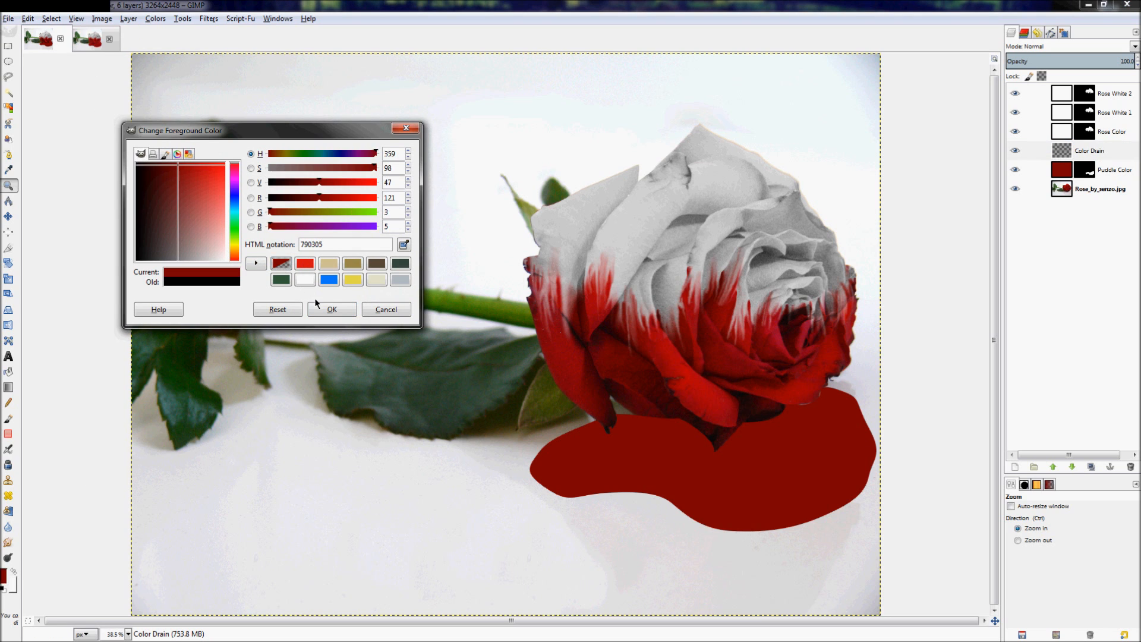
{"action": "left_click", "coordinate": [331, 310]}
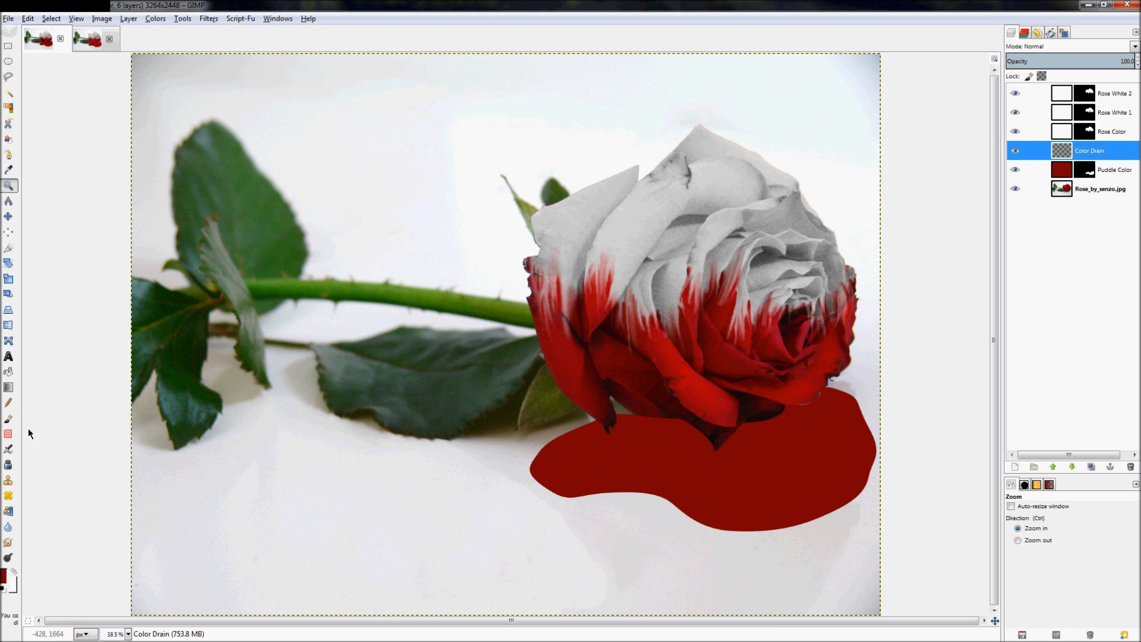
{"action": "left_click", "coordinate": [9, 371]}
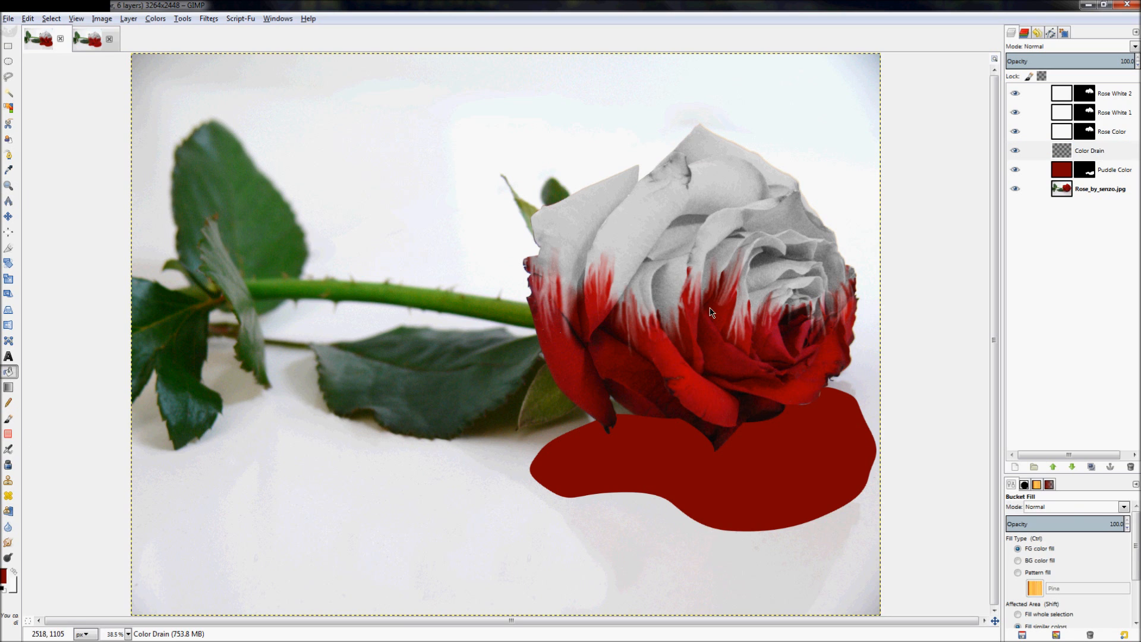
{"action": "left_click", "coordinate": [796, 330]}
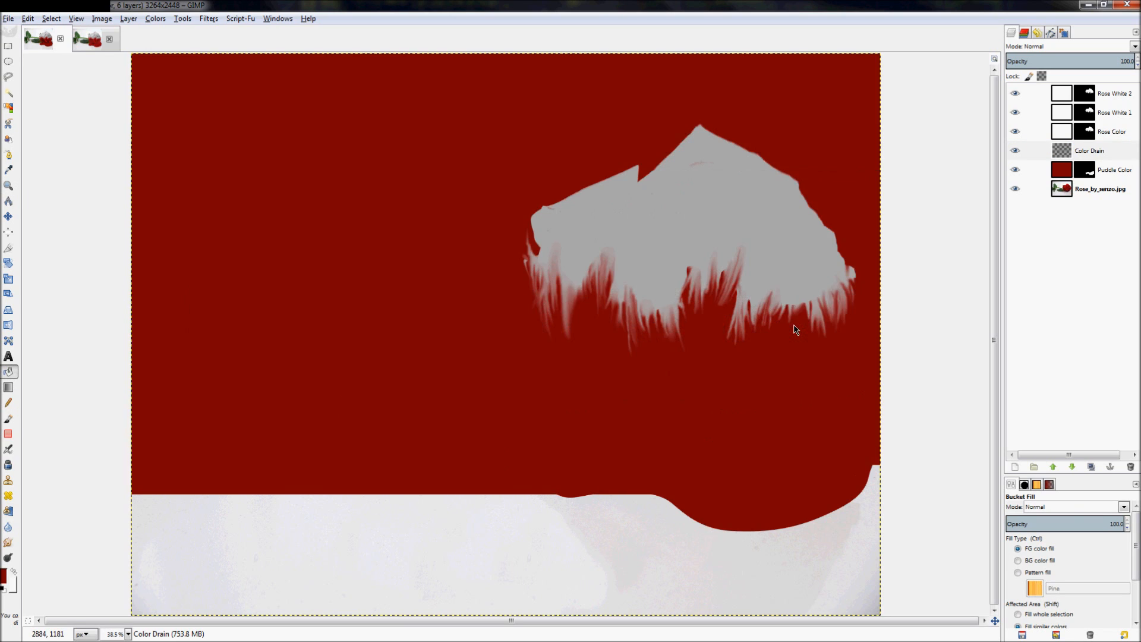
- Add a black (full transparency) mask to the Color Drain layer and make that mask active
{"action": "right_click", "coordinate": [1079, 148]}
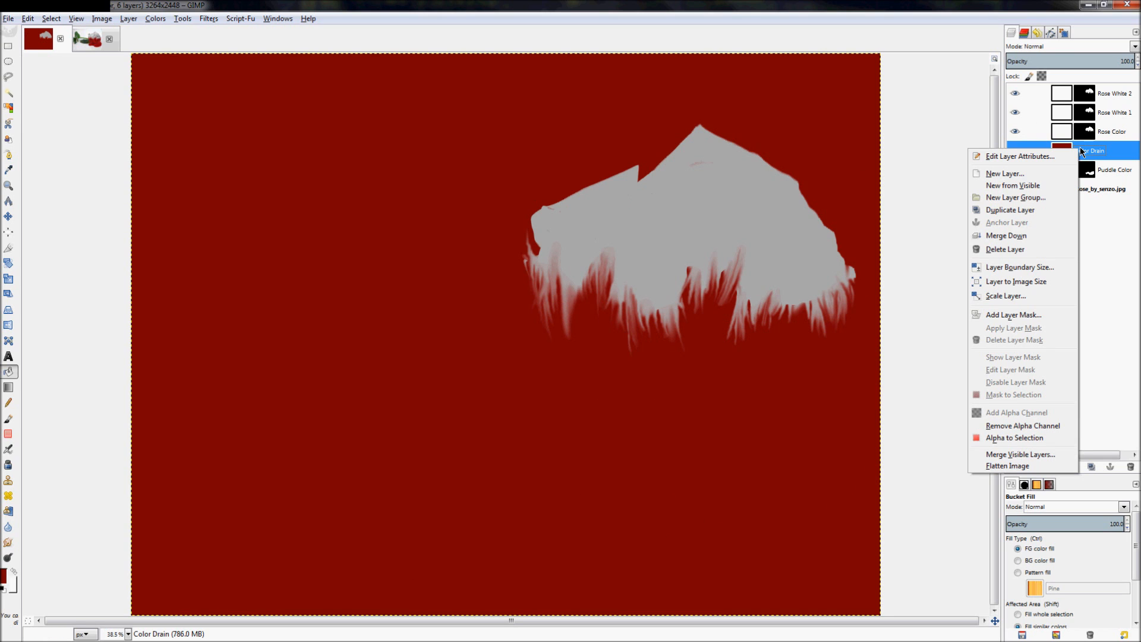
{"action": "left_click", "coordinate": [1018, 317]}
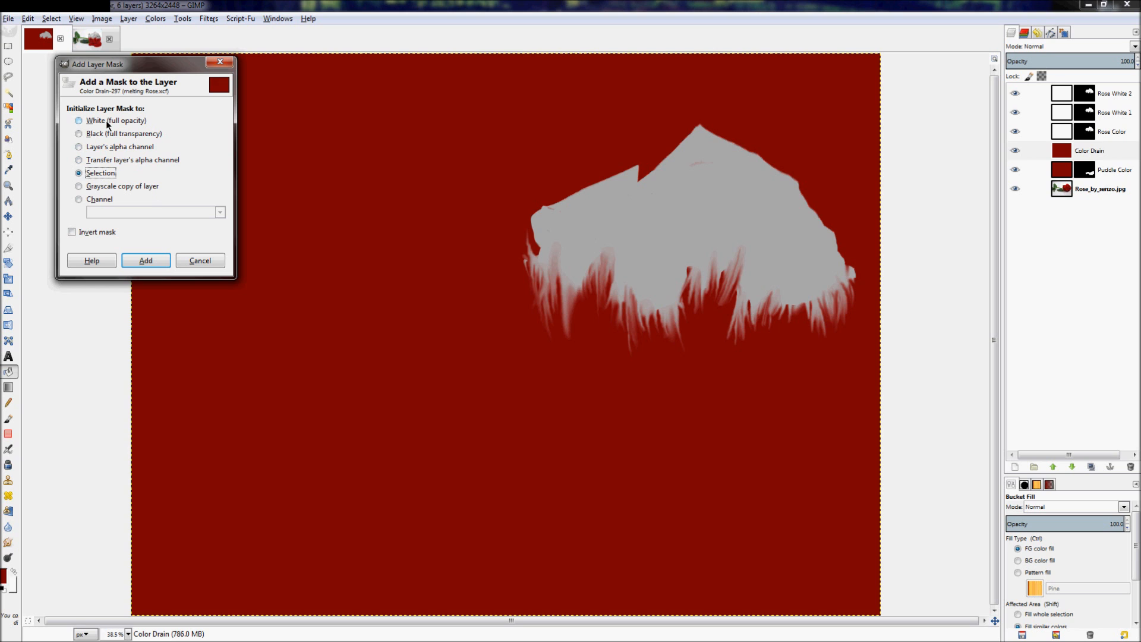
{"action": "left_click", "coordinate": [98, 134]}
{"action": "left_click", "coordinate": [146, 261]}
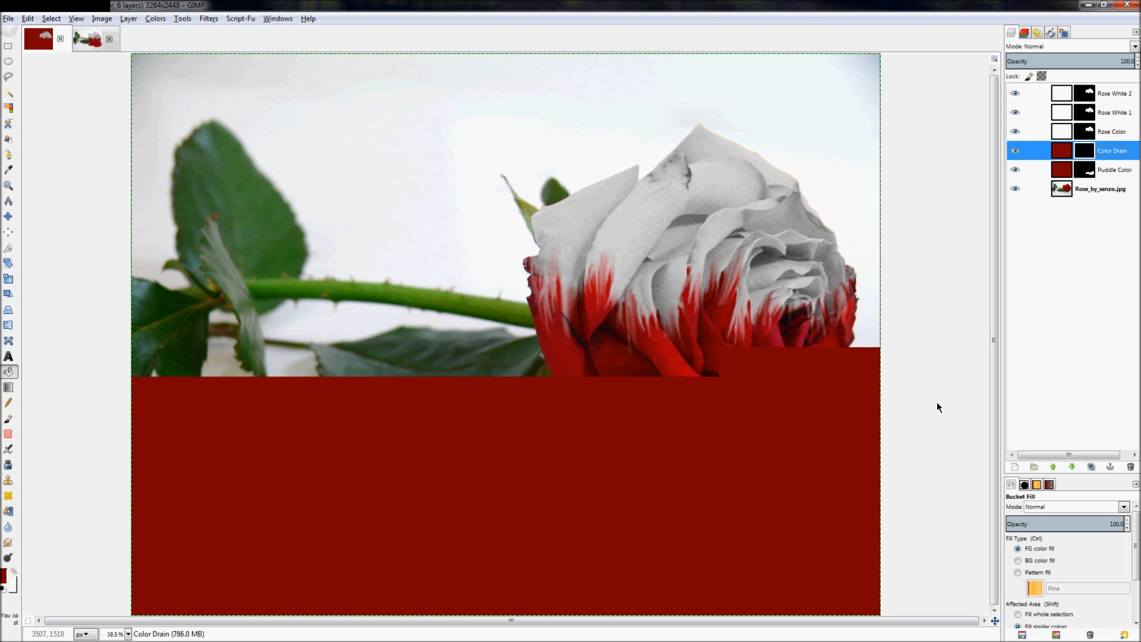
{"action": "left_click", "coordinate": [1067, 153]}
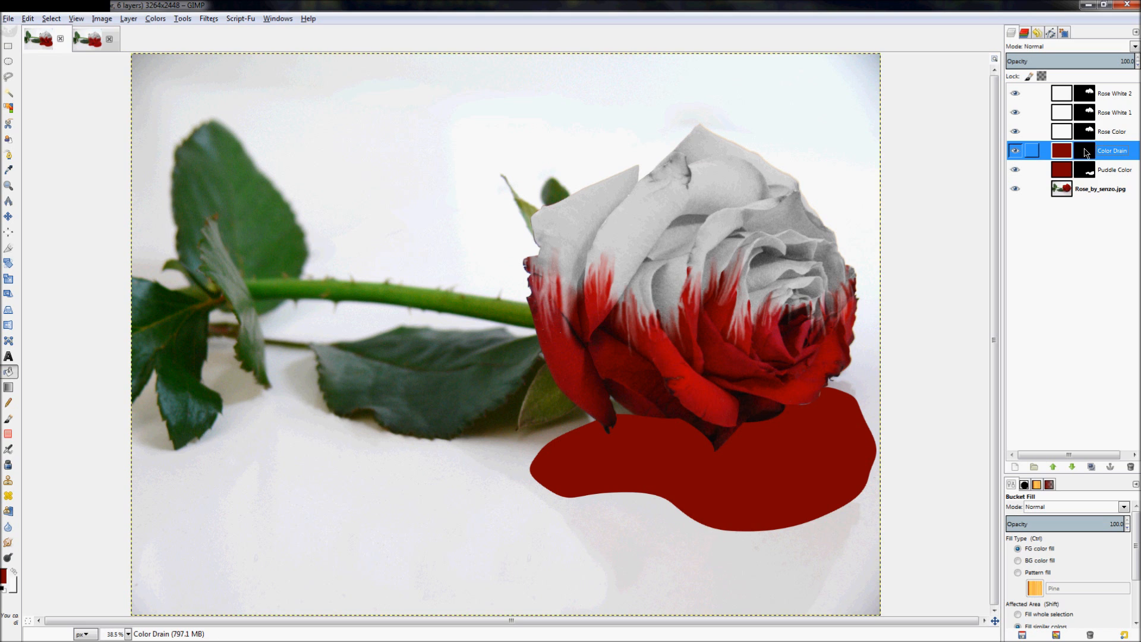
{"action": "left_click", "coordinate": [1085, 152]}
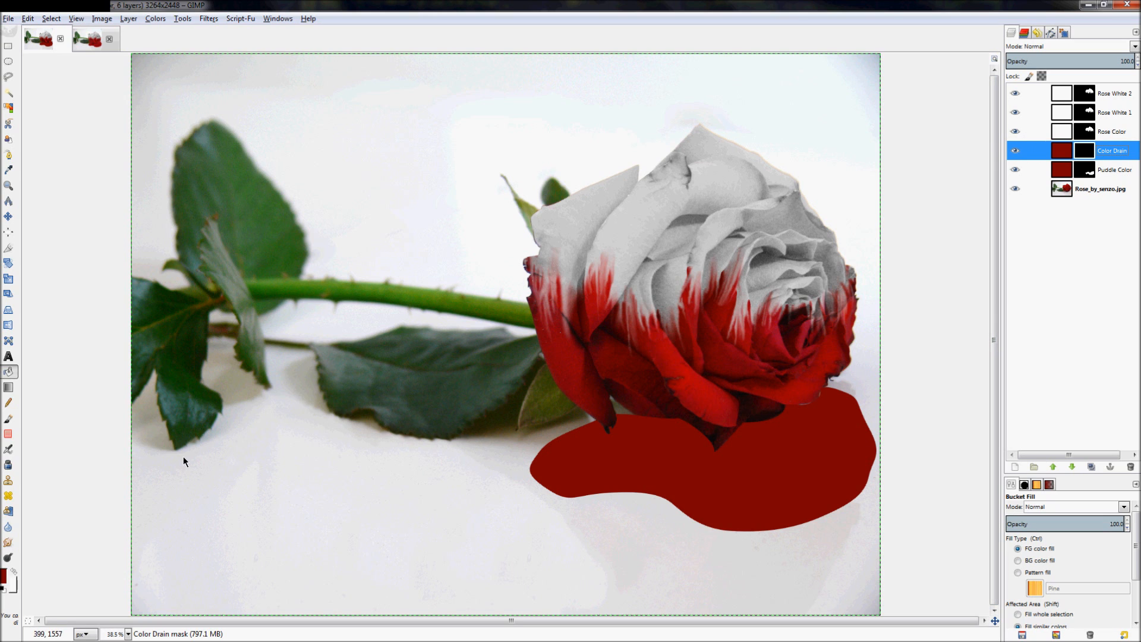
- Reset the foreground and background colors to black and white and activate the Paintbrush tool
{"action": "key", "text": "d"}
{"action": "left_click", "coordinate": [2, 579]}
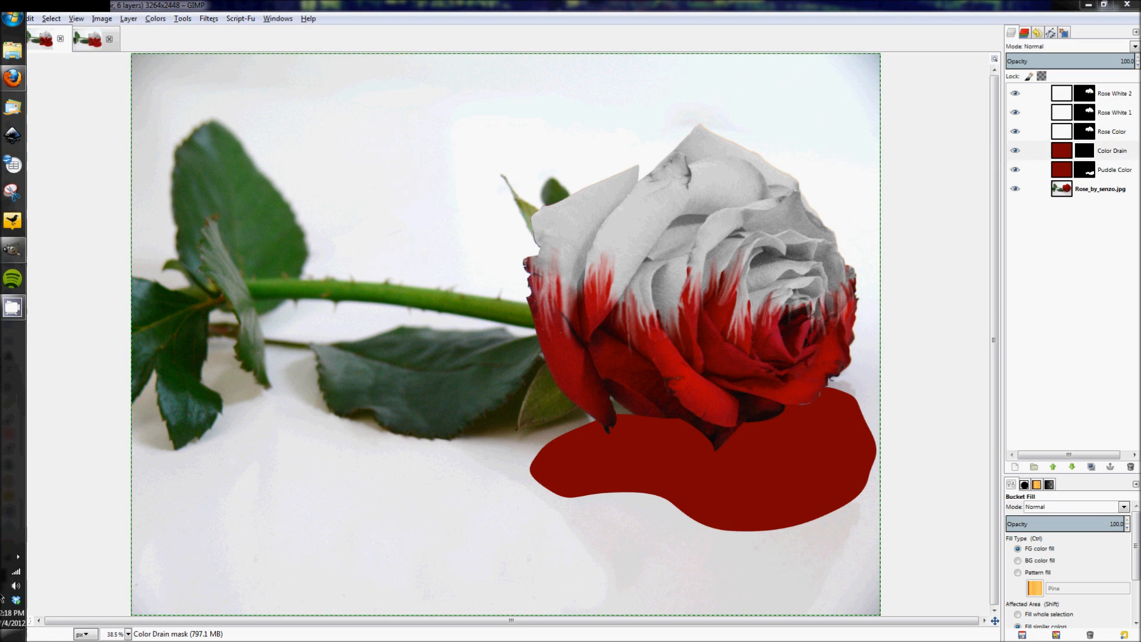
{"action": "left_click", "coordinate": [570, 6]}
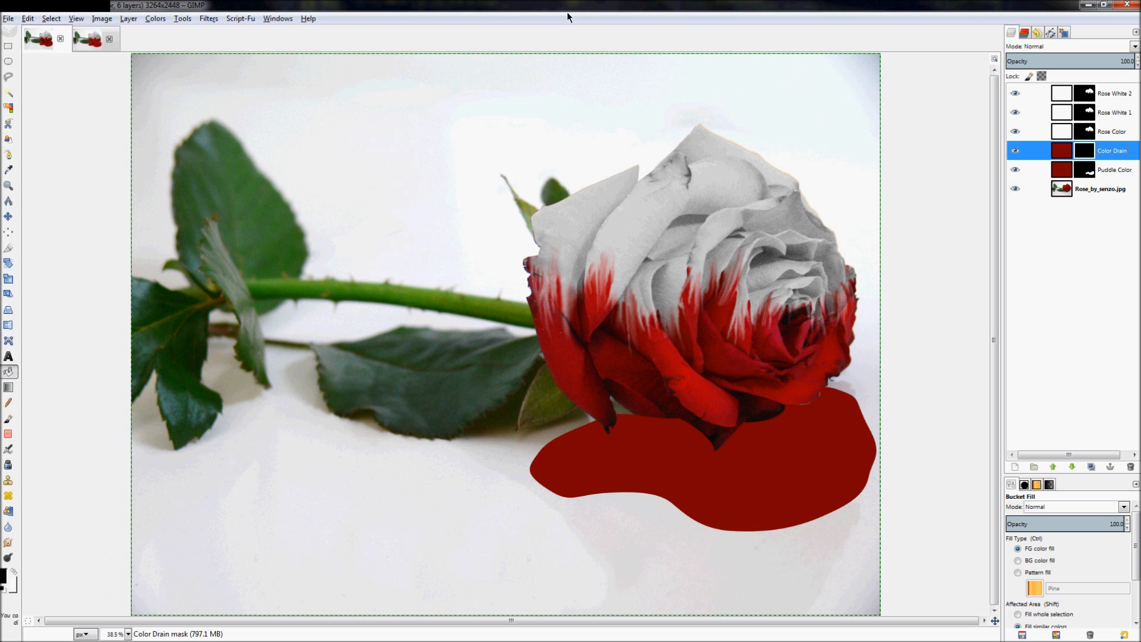
{"action": "key", "text": "p"}
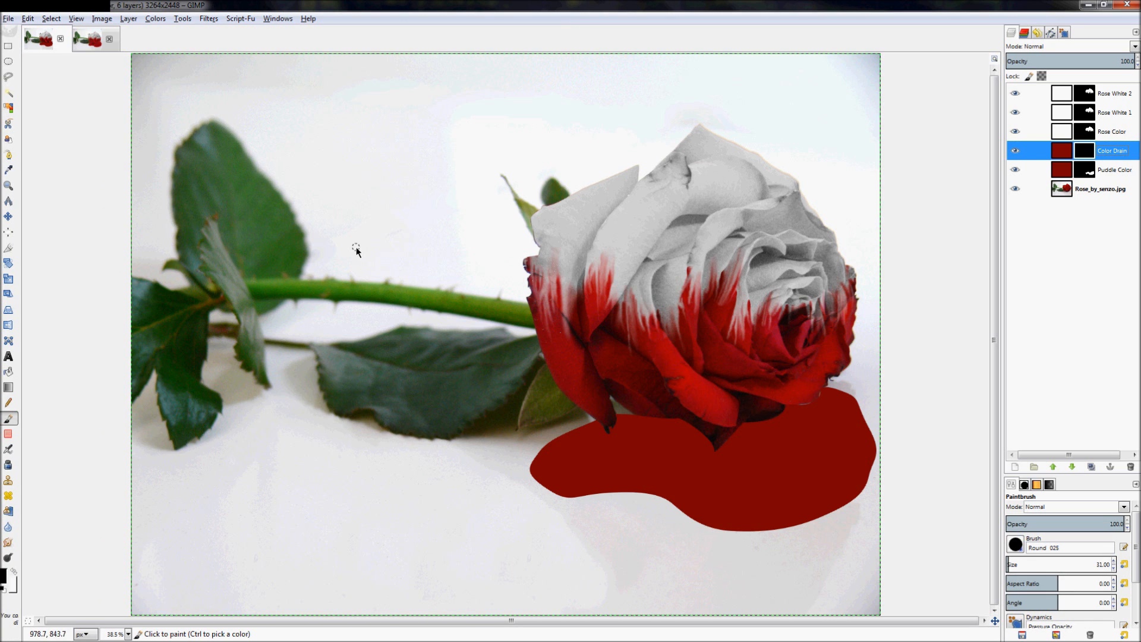
{"action": "left_click", "coordinate": [13, 425]}
- Enlarge the paintbrush to size 161 and swap the colors so white is the foreground
{"action": "key", "text": "shift+bracketright"}
{"action": "key", "text": "shift+bracketright"}
{"action": "key", "text": "shift+bracketright"}
{"action": "key", "text": "shift+bracketright"}
{"action": "key", "text": "shift+bracketright"}
{"action": "key", "text": "shift+bracketright"}
{"action": "key", "text": "shift+bracketright"}
{"action": "key", "text": "shift+bracketright"}
{"action": "key", "text": "shift+bracketright"}
{"action": "key", "text": "shift+bracketright"}
{"action": "key", "text": "shift+bracketright"}
{"action": "key", "text": "shift+bracketright"}
{"action": "key", "text": "shift+bracketright"}
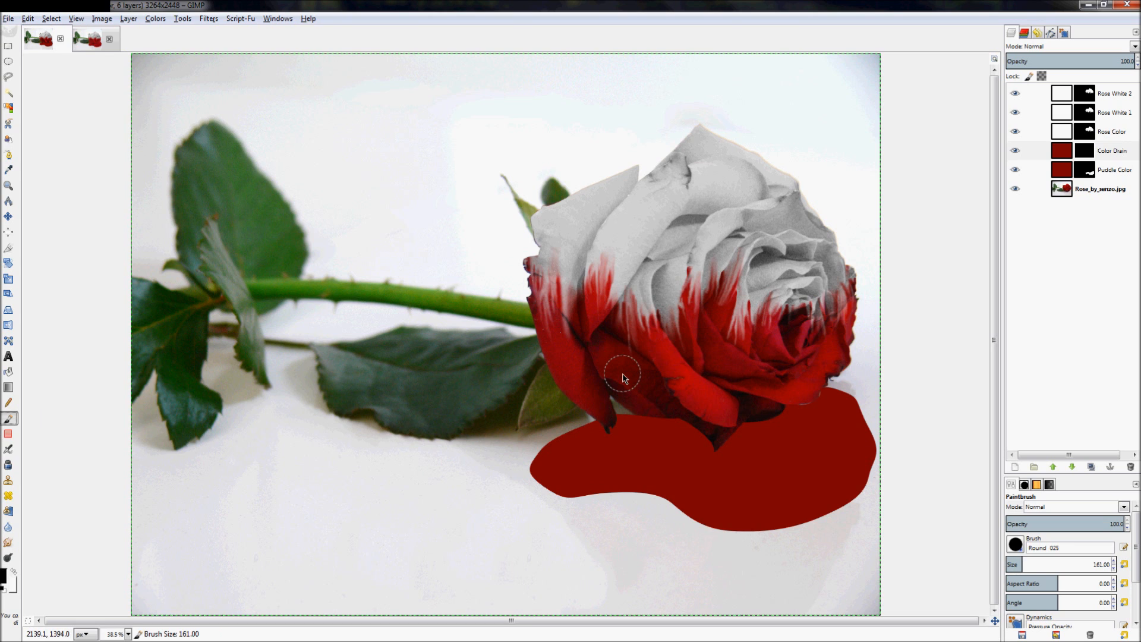
{"action": "left_click", "coordinate": [15, 573]}
- Try painting five thick drips on the Color Drain mask from the rose's lower petals down into the puddle
{"action": "left_click_drag", "start_coordinate": [595, 370], "coordinate": [625, 455]}
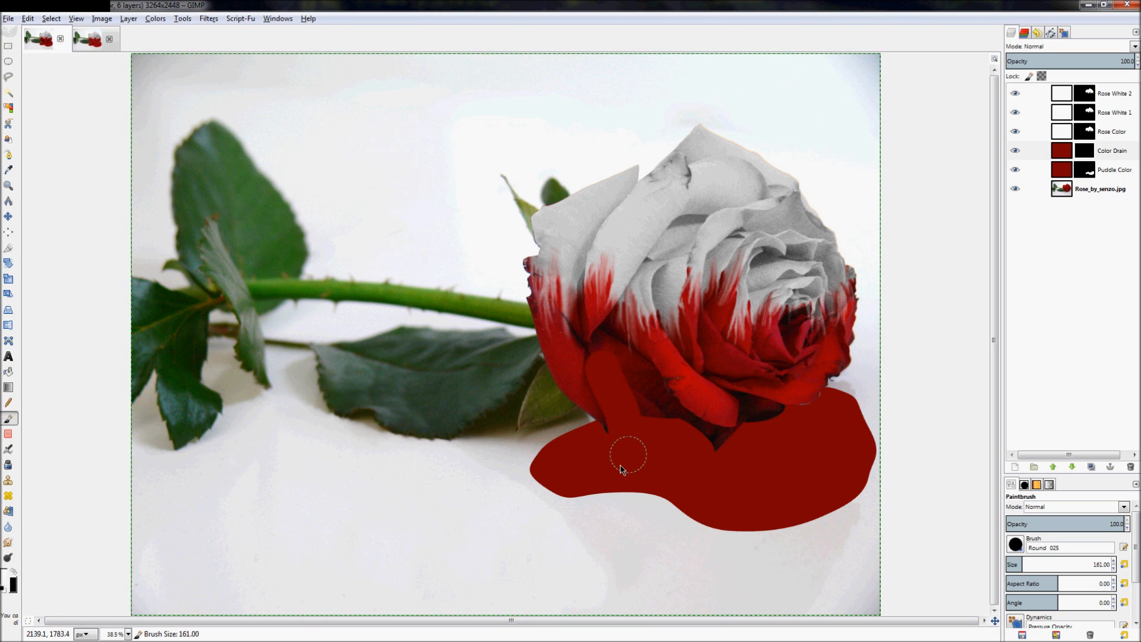
{"action": "left_click_drag", "start_coordinate": [717, 357], "coordinate": [707, 453]}
{"action": "left_click_drag", "start_coordinate": [766, 343], "coordinate": [797, 434]}
{"action": "left_click_drag", "start_coordinate": [823, 341], "coordinate": [823, 456]}
{"action": "left_click_drag", "start_coordinate": [680, 336], "coordinate": [654, 437]}
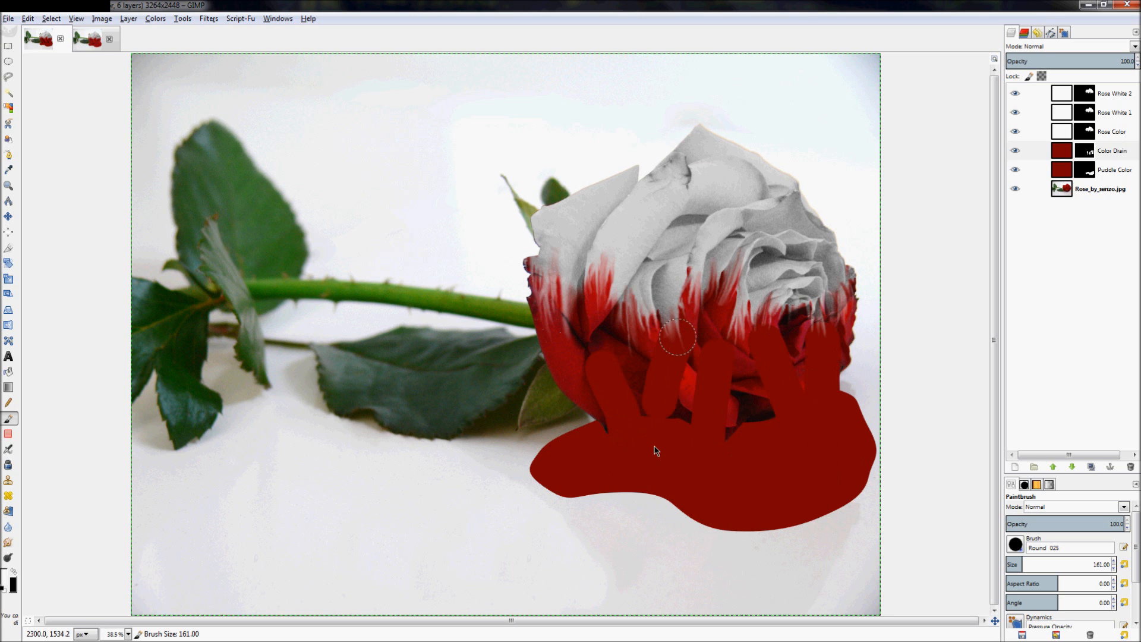
- Undo all of the trial drip strokes on the Color Drain mask
{"action": "key", "text": "ctrl+z"}
{"action": "key", "text": "ctrl+z"}
{"action": "key", "text": "ctrl+z"}
{"action": "key", "text": "ctrl+z"}
{"action": "key", "text": "ctrl+z"}
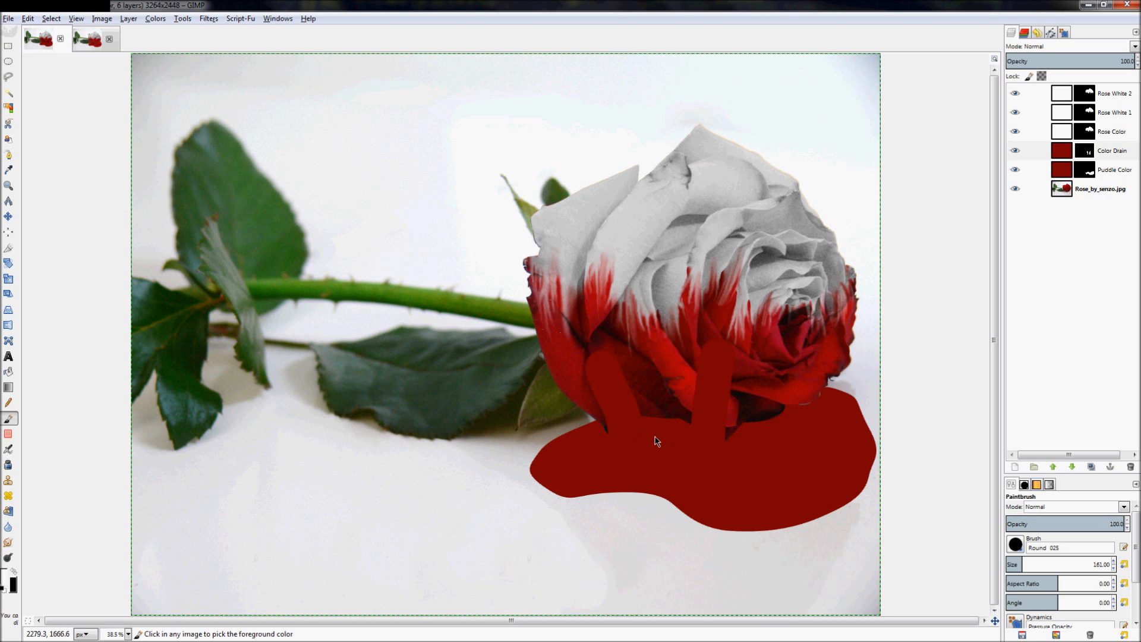
- Try painting five drips with the size 91 brush on the Color Drain mask from the lower petals into the puddle
{"action": "scroll", "coordinate": [625, 426], "scroll_direction": "up", "scroll_amount": 3}
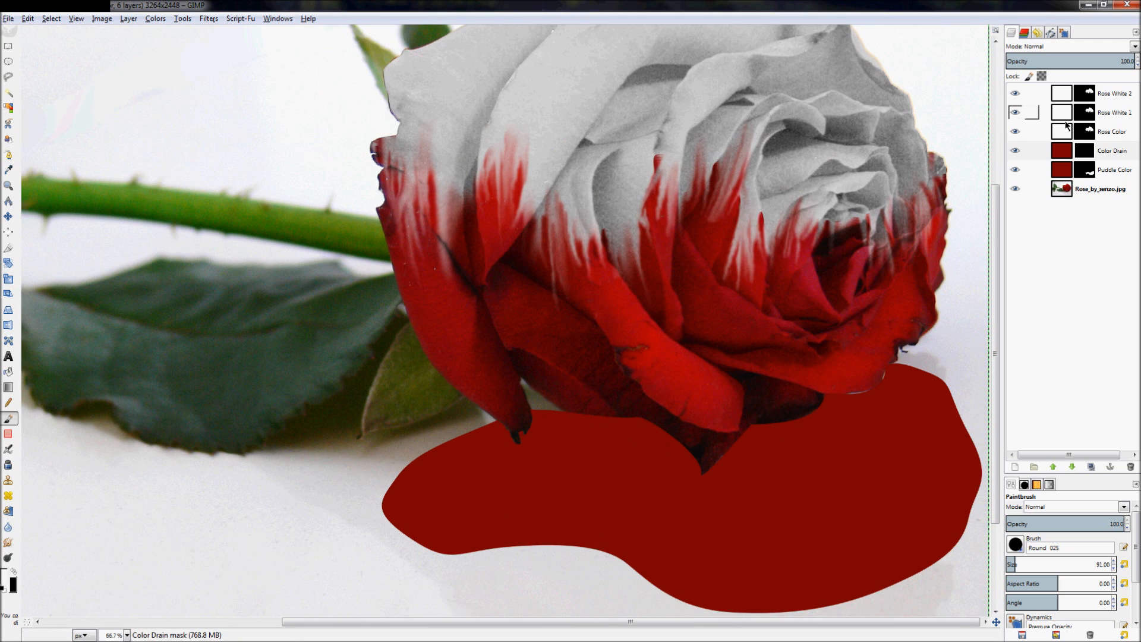
{"action": "left_click", "coordinate": [1079, 149]}
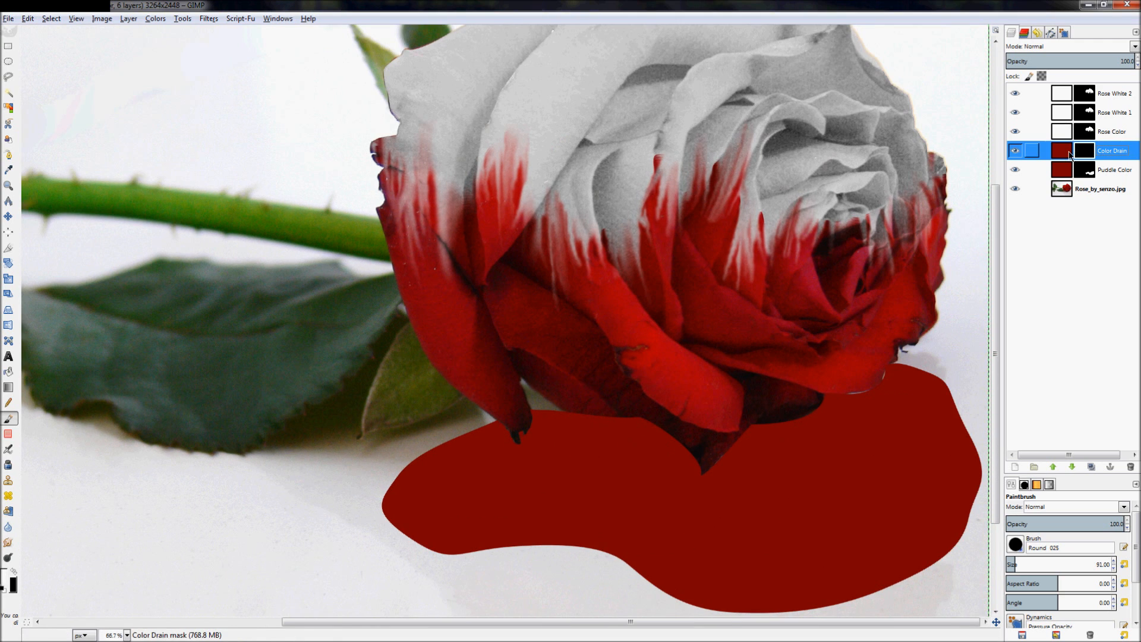
{"action": "left_click_drag", "start_coordinate": [472, 351], "coordinate": [473, 431]}
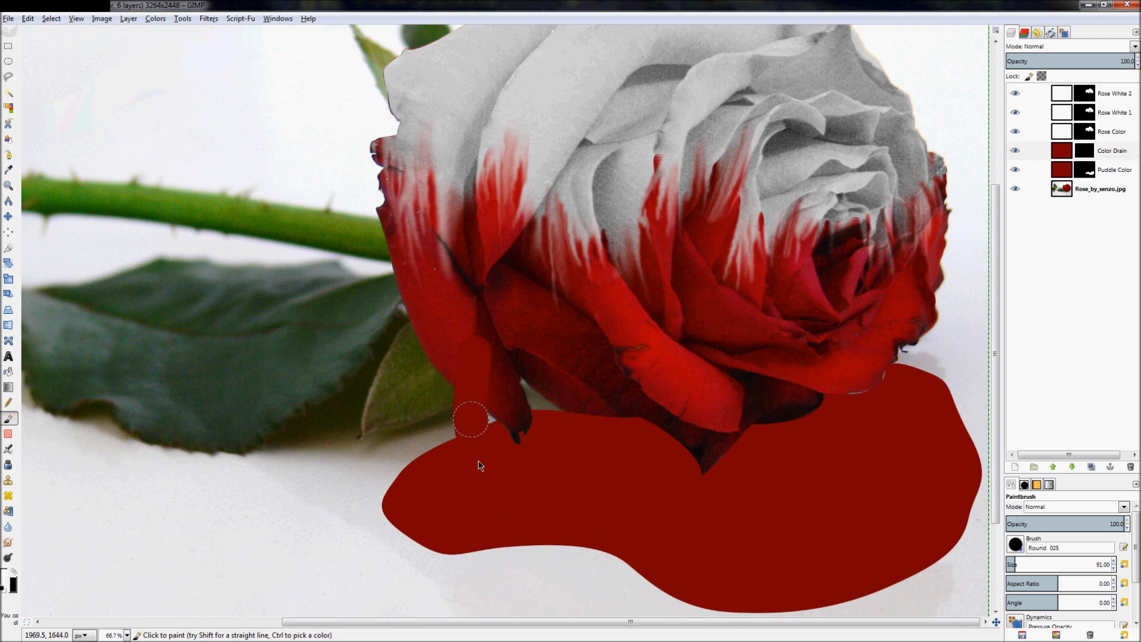
{"action": "left_click_drag", "start_coordinate": [615, 344], "coordinate": [619, 416]}
{"action": "left_click_drag", "start_coordinate": [724, 336], "coordinate": [728, 419]}
{"action": "left_click_drag", "start_coordinate": [819, 342], "coordinate": [825, 390]}
{"action": "left_click_drag", "start_coordinate": [868, 291], "coordinate": [877, 365]}
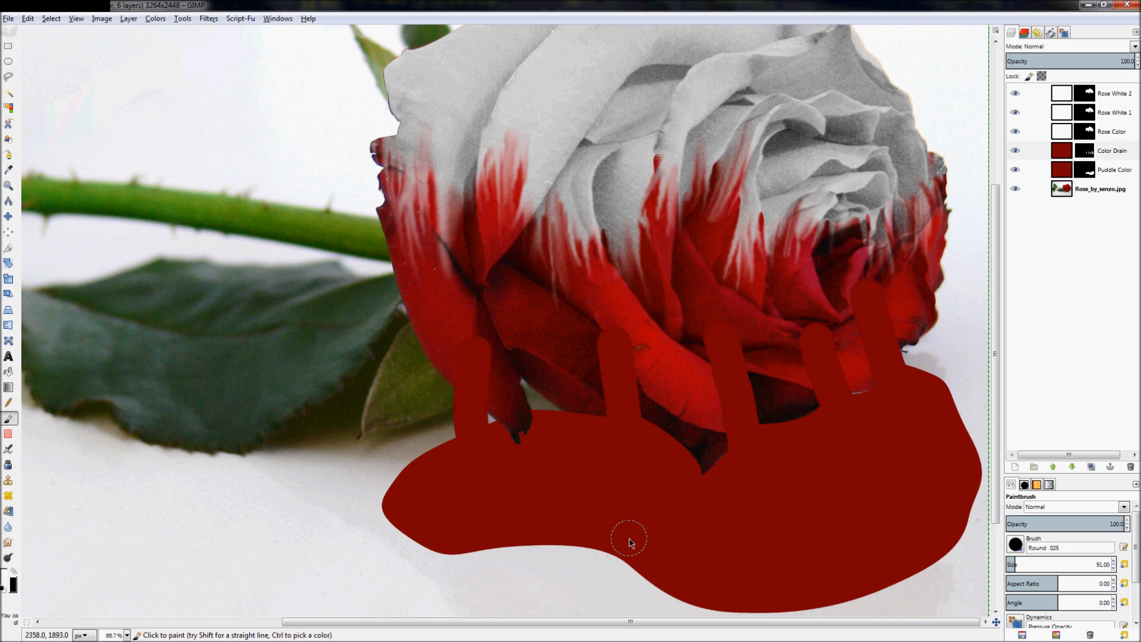
- Undo the five size 91 drip strokes on the Color Drain mask
{"action": "key", "text": "ctrl+z"}
{"action": "key", "text": "ctrl+z"}
{"action": "key", "text": "ctrl+z"}
{"action": "key", "text": "ctrl+z"}
{"action": "key", "text": "ctrl+z"}
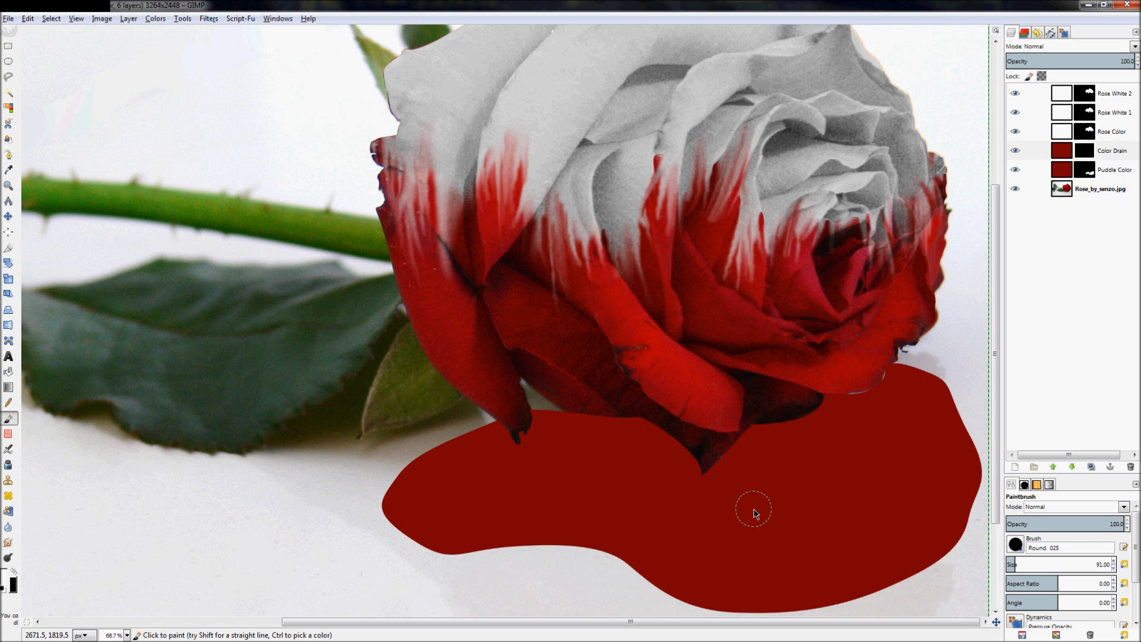
- Set the Puddle Color layer's blend mode to Multiply
{"action": "left_click", "coordinate": [1125, 172]}
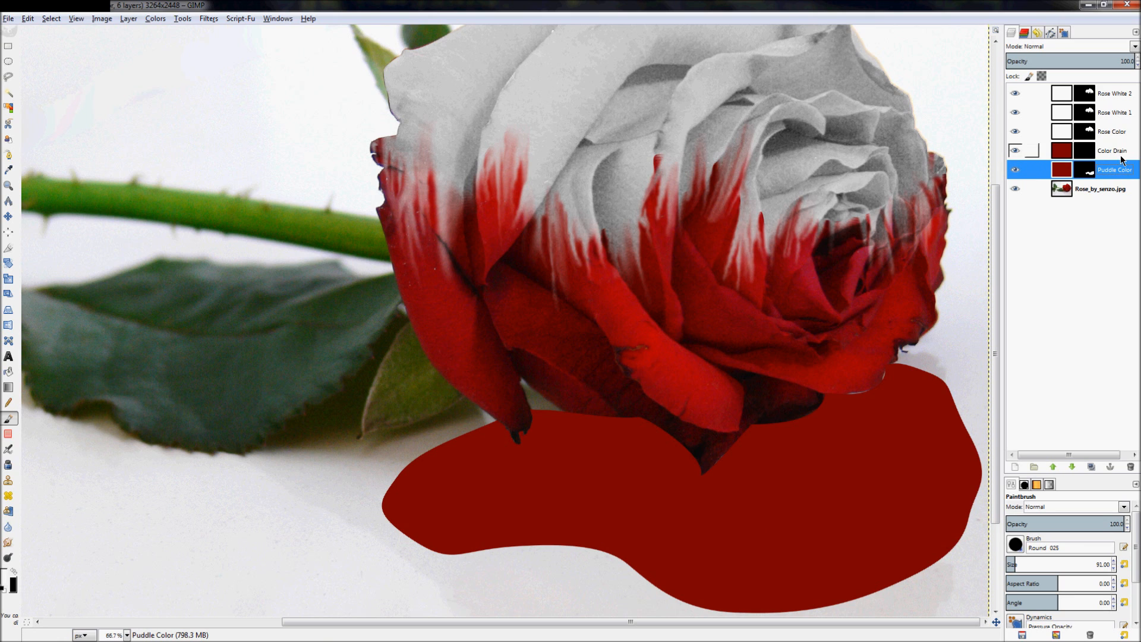
{"action": "left_click", "coordinate": [1046, 46]}
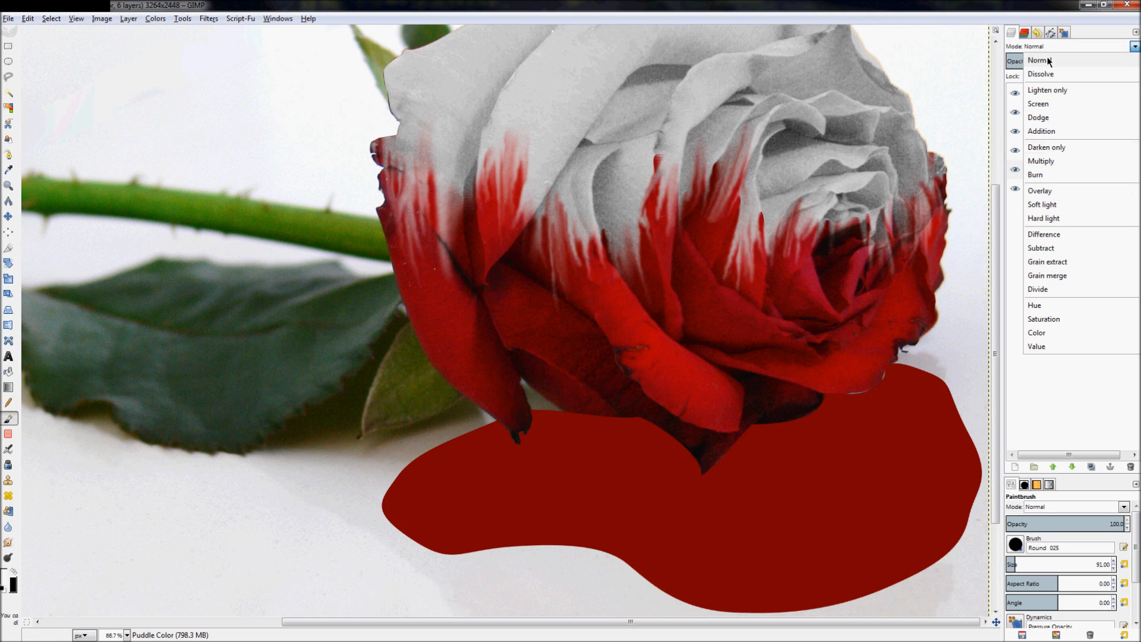
{"action": "left_click", "coordinate": [1045, 161]}
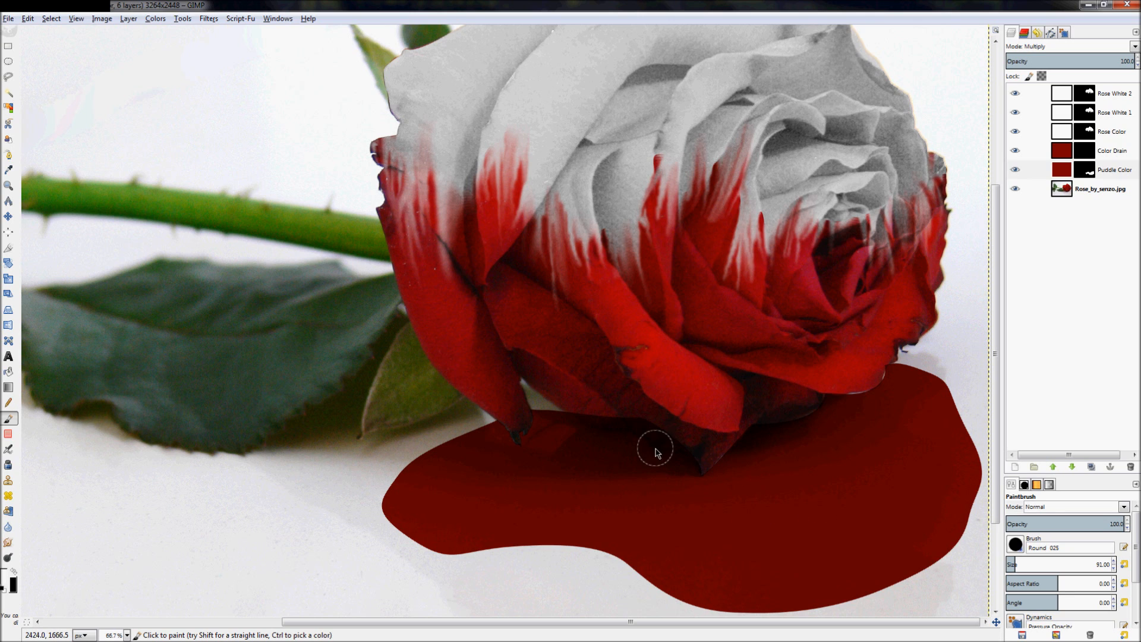
- Activate the Puddle Color mask, undo the test stroke painted on it, and make black the foreground color
{"action": "scroll", "coordinate": [655, 452], "scroll_direction": "up", "scroll_amount": 3}
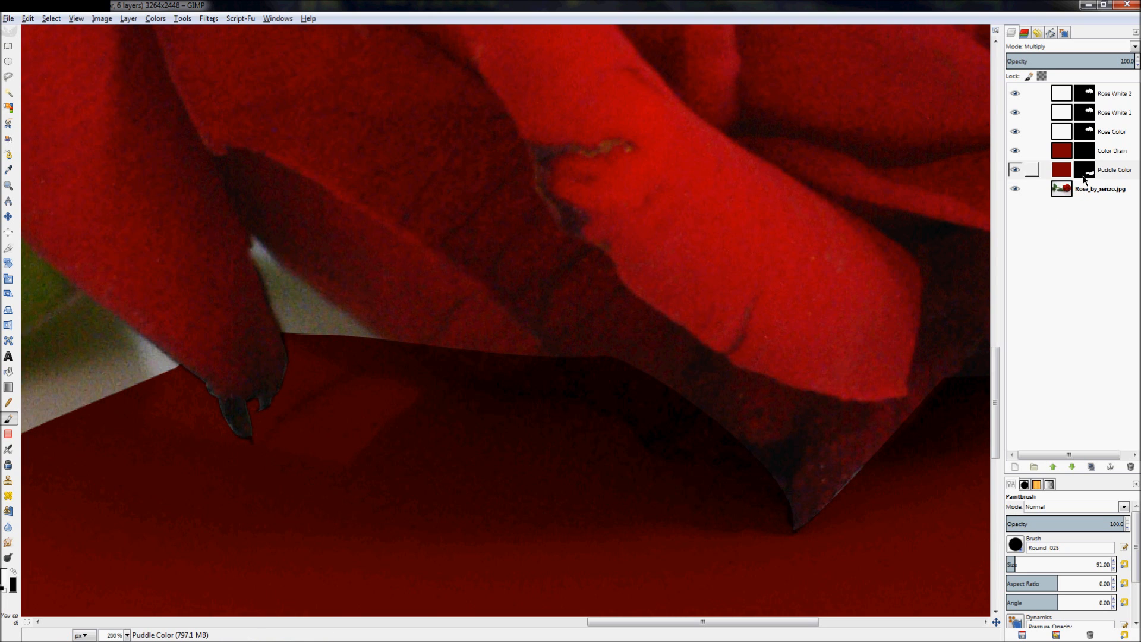
{"action": "left_click", "coordinate": [1031, 170]}
{"action": "mouse_move", "coordinate": [484, 425]}
{"action": "left_mouse_down"}
{"action": "mouse_move", "coordinate": [492, 407]}
{"action": "mouse_move", "coordinate": [464, 403]}
{"action": "left_mouse_up"}
{"action": "key", "text": "ctrl+z"}
{"action": "key", "text": "x"}
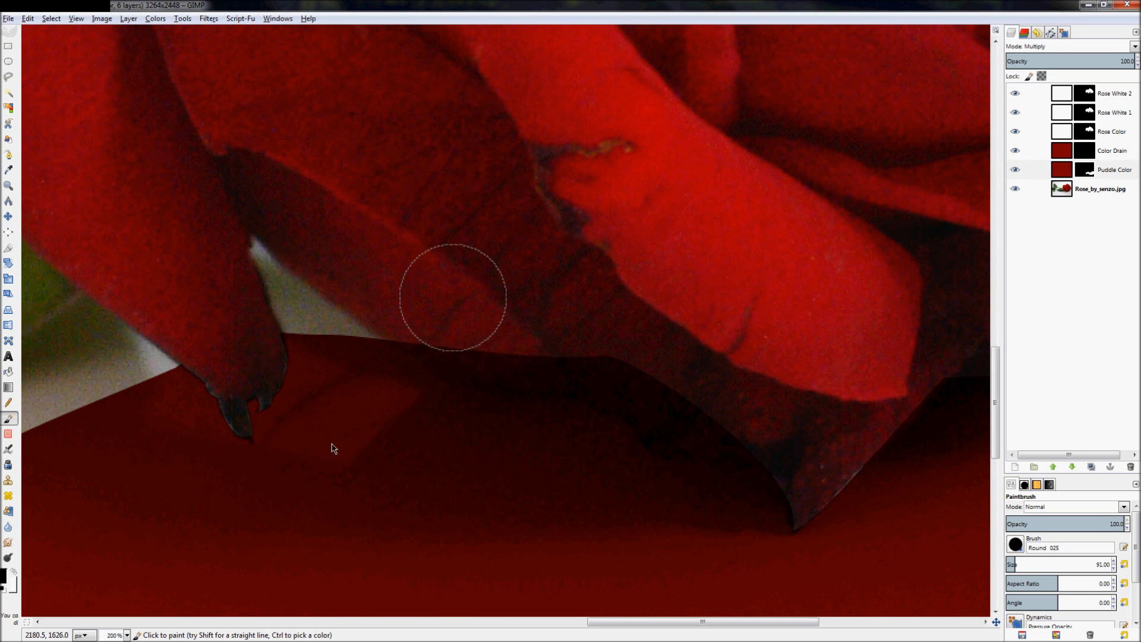
- Reduce the paintbrush to size 41 and choose the soft-edged Round midle soft 400 brush
{"action": "key", "text": "shift+bracketleft"}
{"action": "key", "text": "shift+bracketleft"}
{"action": "key", "text": "shift+bracketleft"}
{"action": "key", "text": "shift+bracketleft"}
{"action": "key", "text": "shift+bracketleft"}
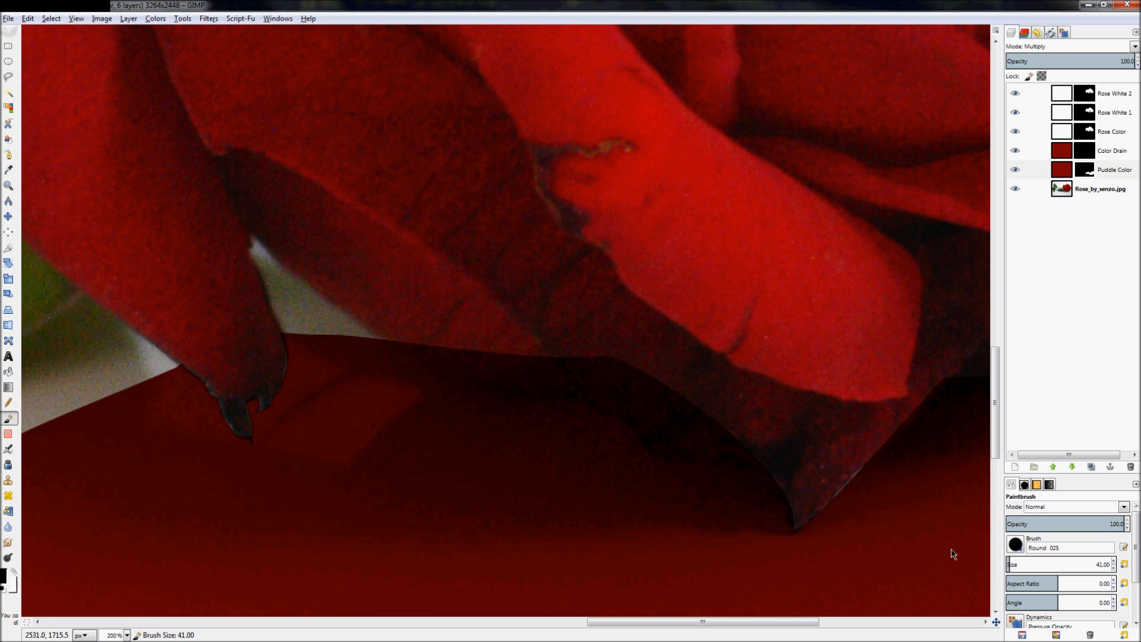
{"action": "left_click", "coordinate": [1015, 545]}
{"action": "left_click_drag", "start_coordinate": [1106, 427], "coordinate": [1108, 443]}
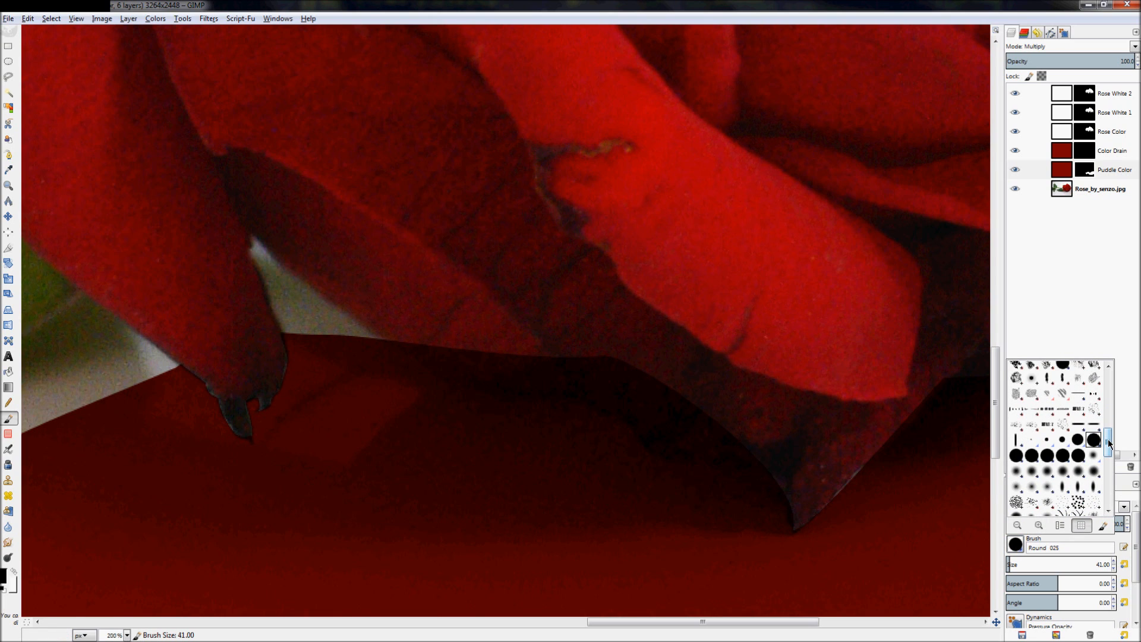
{"action": "left_click", "coordinate": [1093, 472]}
- Paint the Puddle Color mask along the rose's bottom petals so the puddle edge follows the petal outline, restoring overpainted spots with white
{"action": "mouse_move", "coordinate": [467, 346]}
{"action": "left_mouse_down"}
{"action": "mouse_move", "coordinate": [483, 366]}
{"action": "mouse_move", "coordinate": [621, 379]}
{"action": "mouse_move", "coordinate": [656, 412]}
{"action": "mouse_move", "coordinate": [653, 421]}
{"action": "mouse_move", "coordinate": [637, 399]}
{"action": "mouse_move", "coordinate": [652, 426]}
{"action": "mouse_move", "coordinate": [693, 440]}
{"action": "mouse_move", "coordinate": [713, 435]}
{"action": "mouse_move", "coordinate": [686, 420]}
{"action": "mouse_move", "coordinate": [733, 429]}
{"action": "mouse_move", "coordinate": [620, 374]}
{"action": "mouse_move", "coordinate": [703, 388]}
{"action": "mouse_move", "coordinate": [603, 360]}
{"action": "mouse_move", "coordinate": [788, 483]}
{"action": "mouse_move", "coordinate": [717, 483]}
{"action": "mouse_move", "coordinate": [650, 452]}
{"action": "mouse_move", "coordinate": [707, 454]}
{"action": "left_mouse_up"}
{"action": "key", "text": "x"}
{"action": "key", "text": "x"}
{"action": "left_click_drag", "start_coordinate": [429, 345], "coordinate": [486, 368]}
{"action": "key", "text": "x"}
{"action": "left_click_drag", "start_coordinate": [412, 375], "coordinate": [476, 401]}
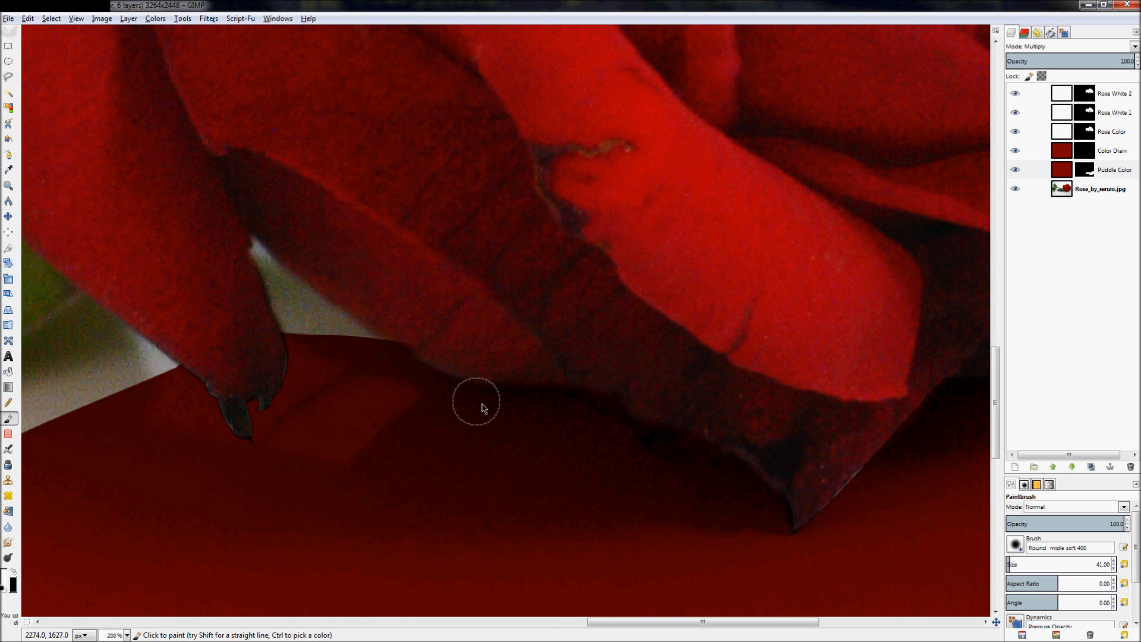
- Activate the Color Drain mask and choose the hard Round 025 brush at size 61
{"action": "scroll", "coordinate": [629, 366], "scroll_direction": "down", "scroll_amount": 2}
{"action": "scroll", "coordinate": [391, 411], "scroll_direction": "up", "scroll_amount": 1}
{"action": "scroll", "coordinate": [463, 413], "scroll_direction": "down", "scroll_amount": 1}
{"action": "scroll", "coordinate": [473, 410], "scroll_direction": "down", "scroll_amount": 2}
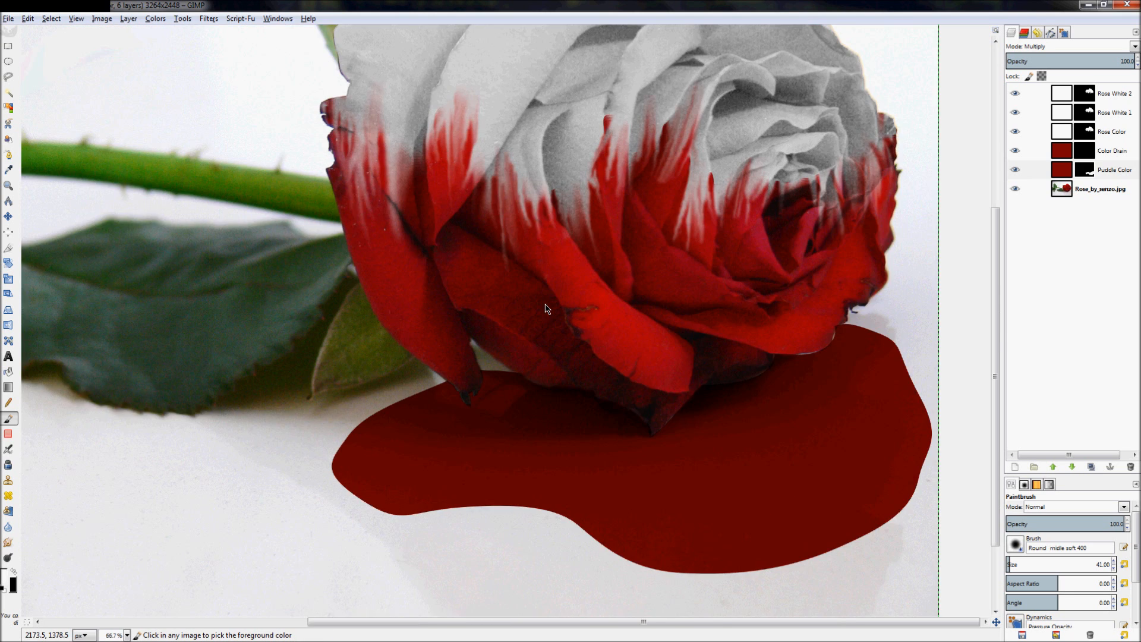
{"action": "scroll", "coordinate": [555, 319], "scroll_direction": "up", "scroll_amount": 2}
{"action": "scroll", "coordinate": [772, 364], "scroll_direction": "down", "scroll_amount": 1}
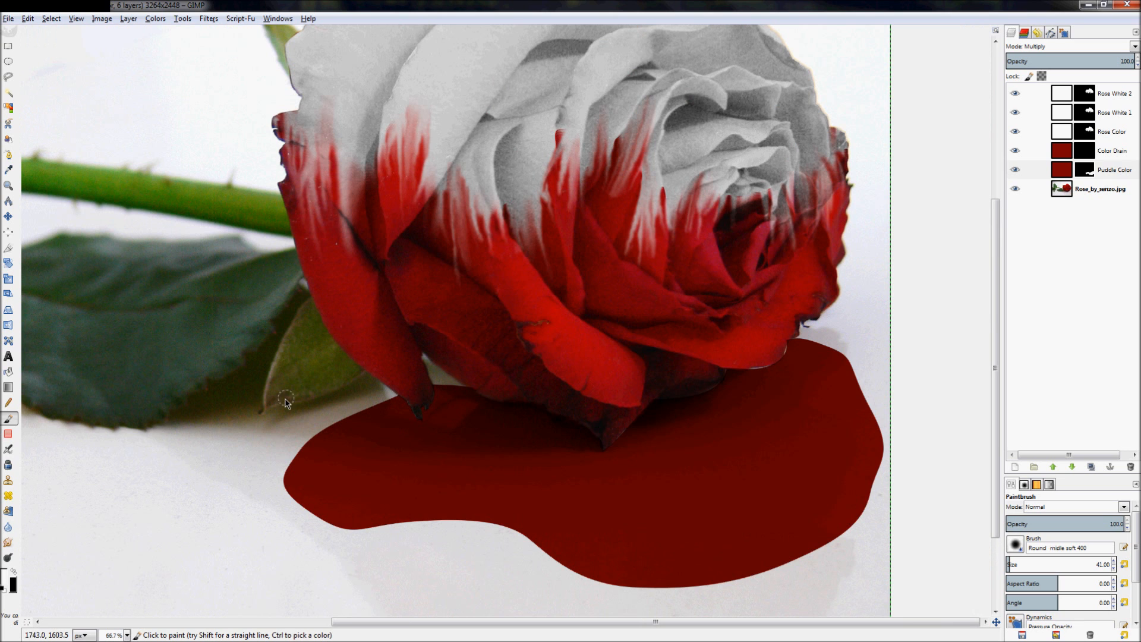
{"action": "scroll", "coordinate": [304, 419], "scroll_direction": "up", "scroll_amount": 2}
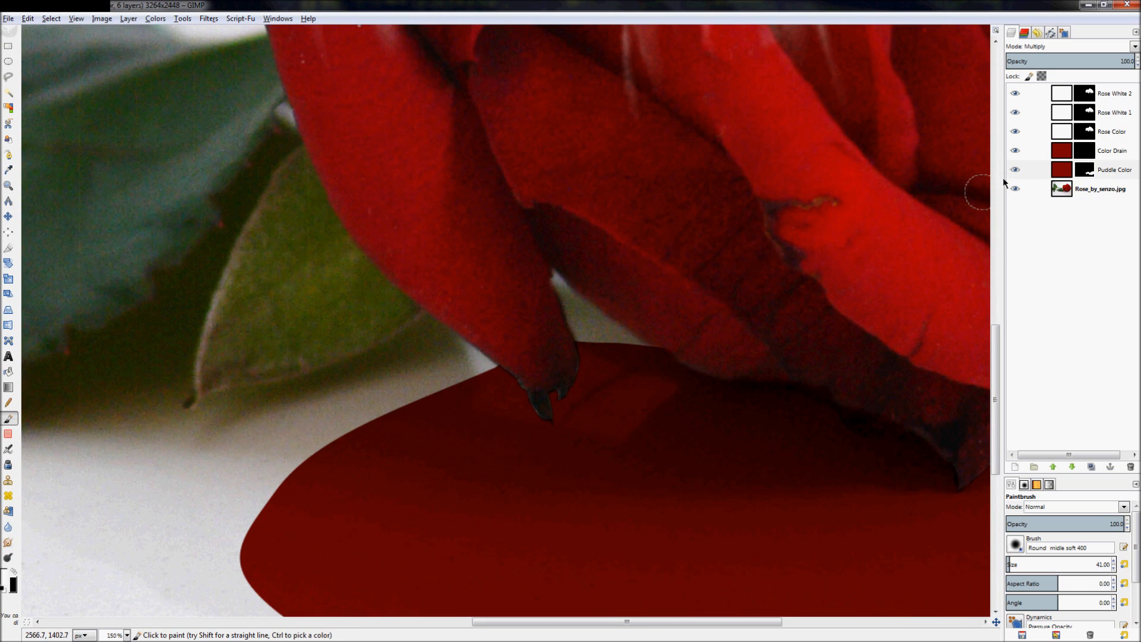
{"action": "left_click", "coordinate": [1082, 154]}
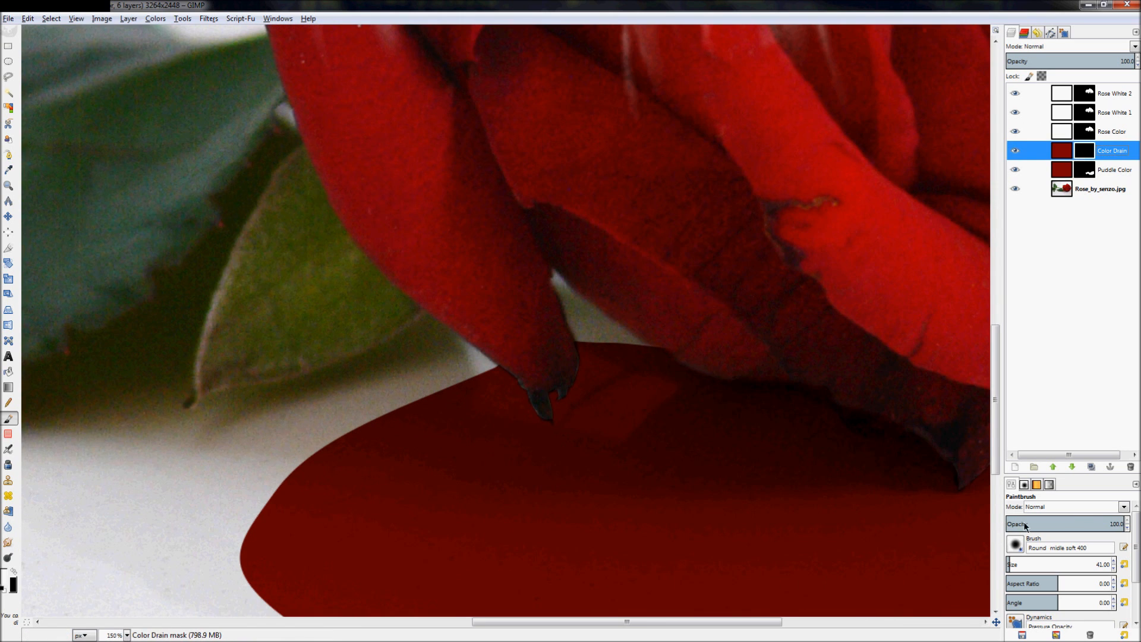
{"action": "left_click", "coordinate": [1014, 542]}
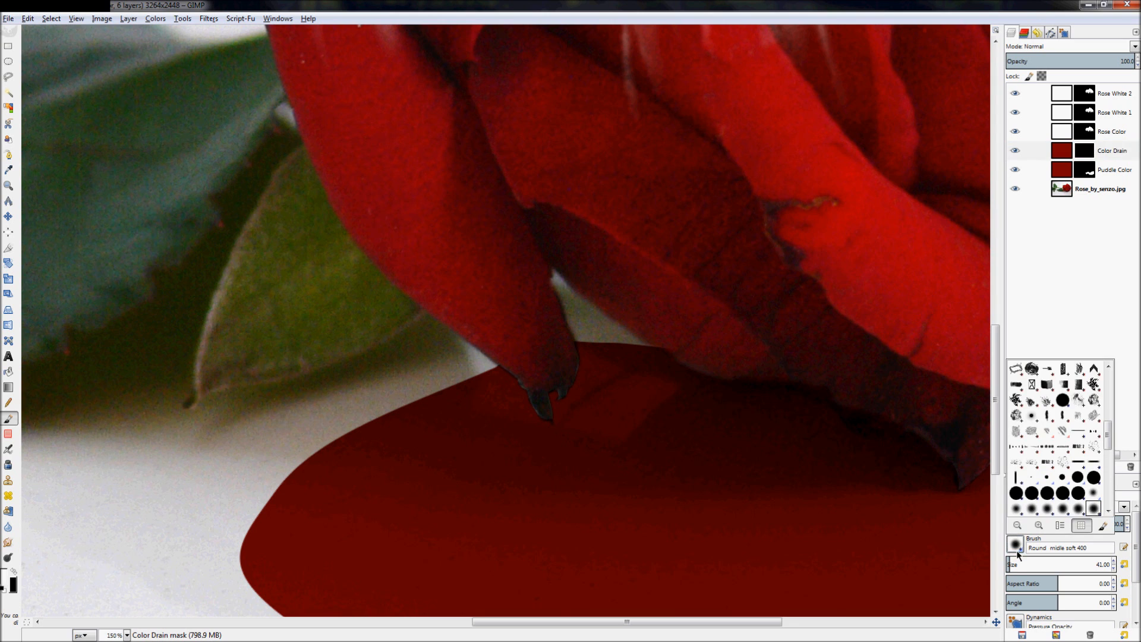
{"action": "left_click", "coordinate": [1095, 480]}
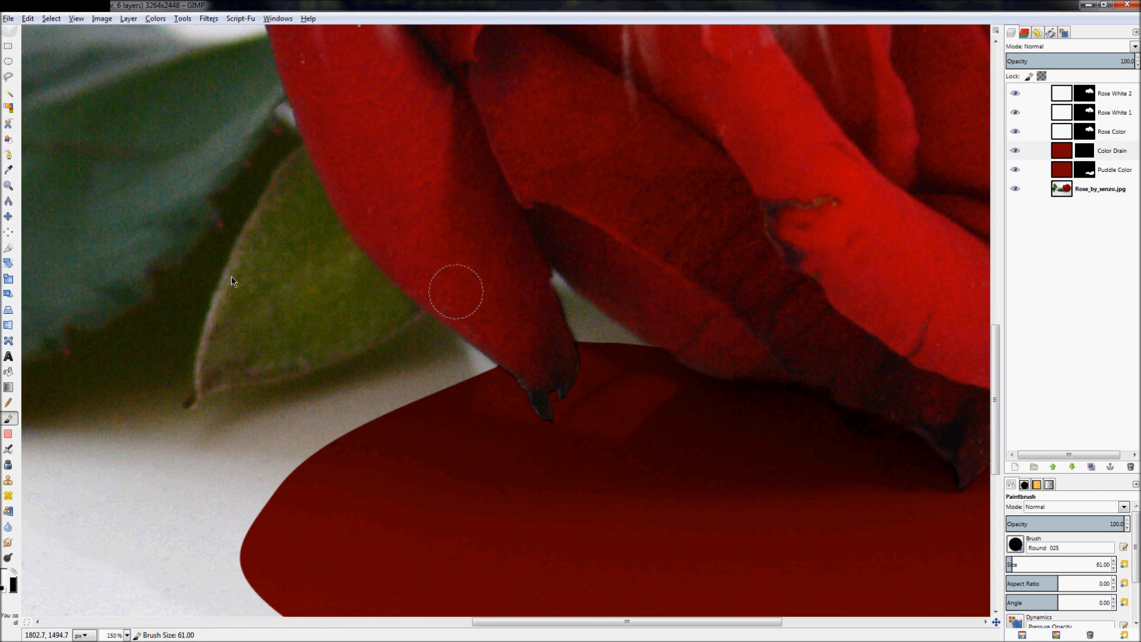
- Paint five white drips on the Color Drain mask running from the rose's lower petals down into the puddle
{"action": "scroll", "coordinate": [144, 299], "scroll_direction": "down", "scroll_amount": 1}
{"action": "left_click_drag", "start_coordinate": [370, 277], "coordinate": [369, 428]}
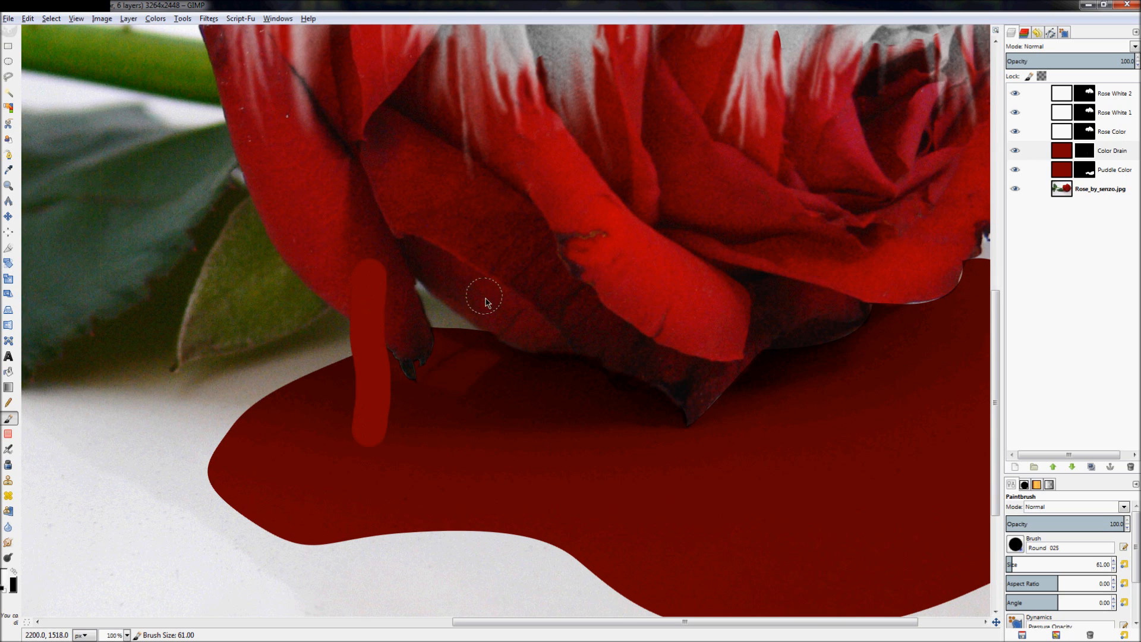
{"action": "left_click_drag", "start_coordinate": [496, 314], "coordinate": [500, 418]}
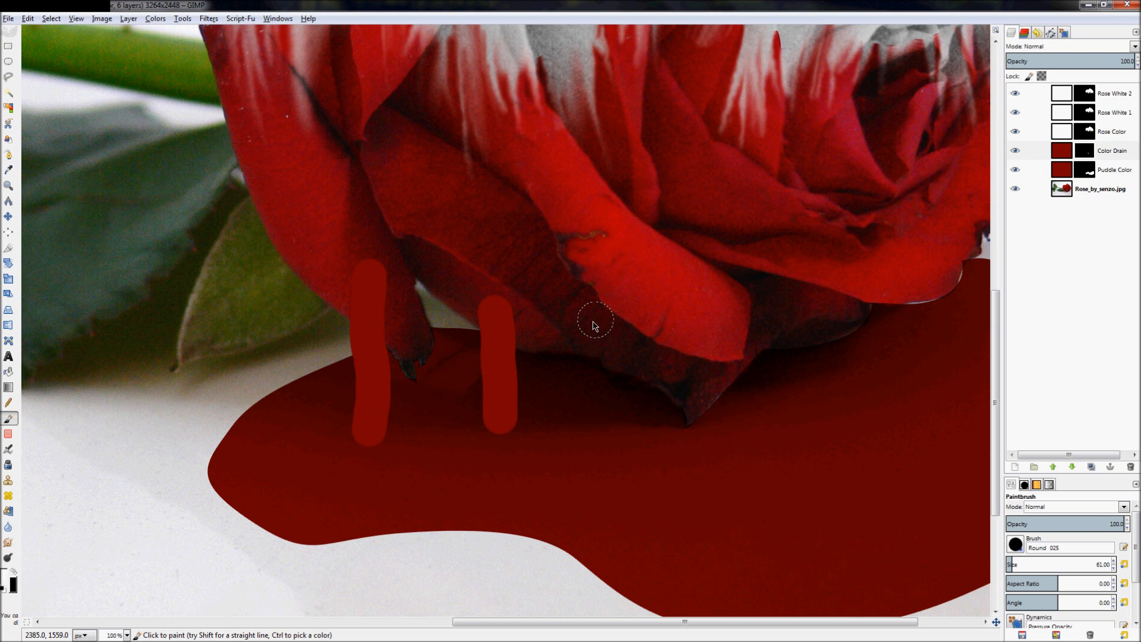
{"action": "left_click_drag", "start_coordinate": [594, 326], "coordinate": [649, 464]}
{"action": "left_click_drag", "start_coordinate": [536, 621], "coordinate": [597, 624]}
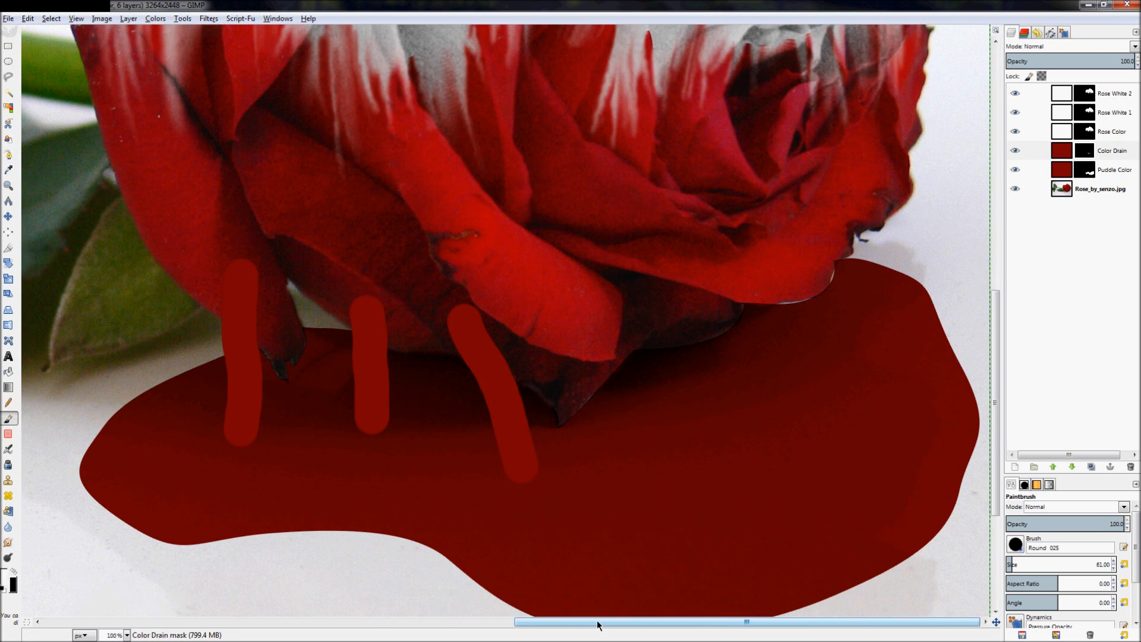
{"action": "left_click_drag", "start_coordinate": [806, 251], "coordinate": [855, 388]}
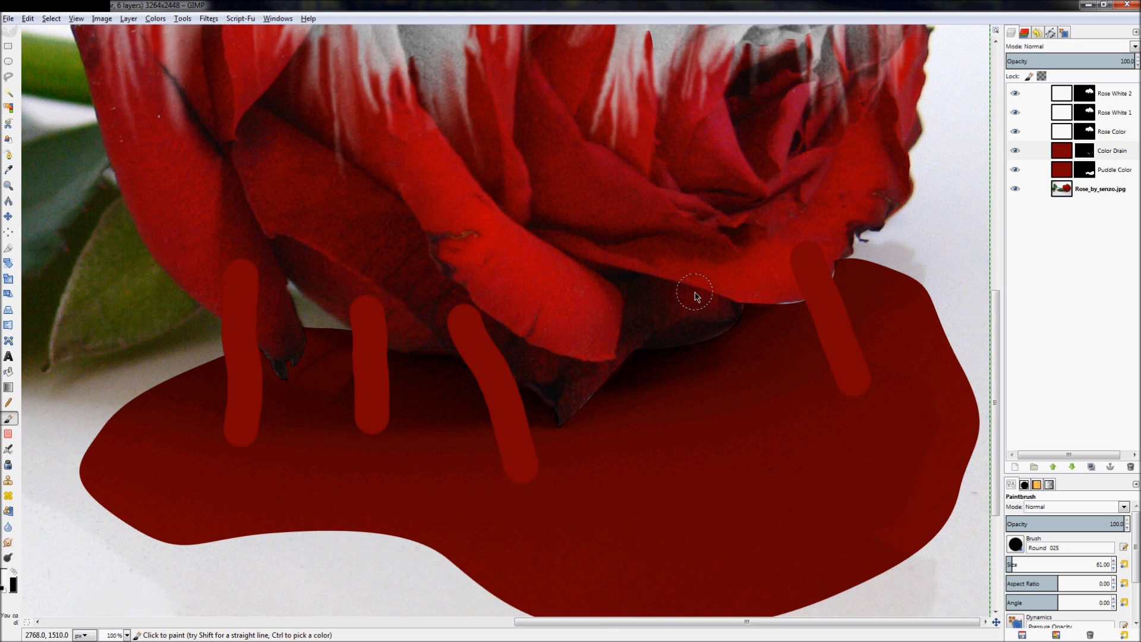
{"action": "left_click_drag", "start_coordinate": [688, 306], "coordinate": [693, 365]}
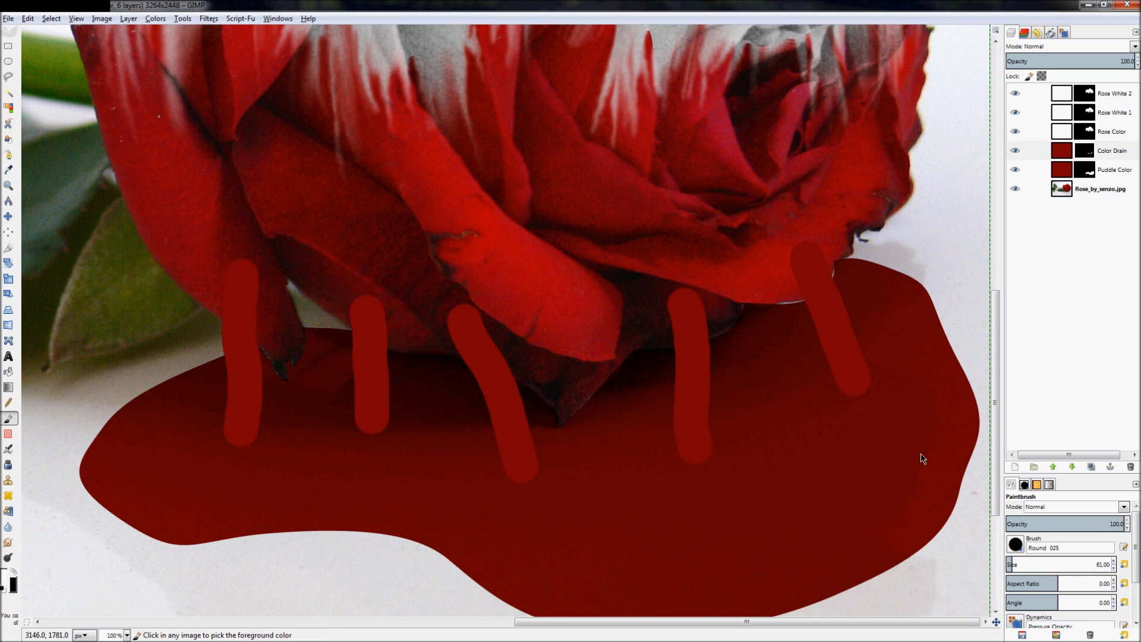
- With the Smudge tool at size 31, spread the leftmost drip's base into the puddle and blend its top into the petal
{"action": "scroll", "coordinate": [921, 458], "scroll_direction": "down", "scroll_amount": 3, "text": "ctrl"}
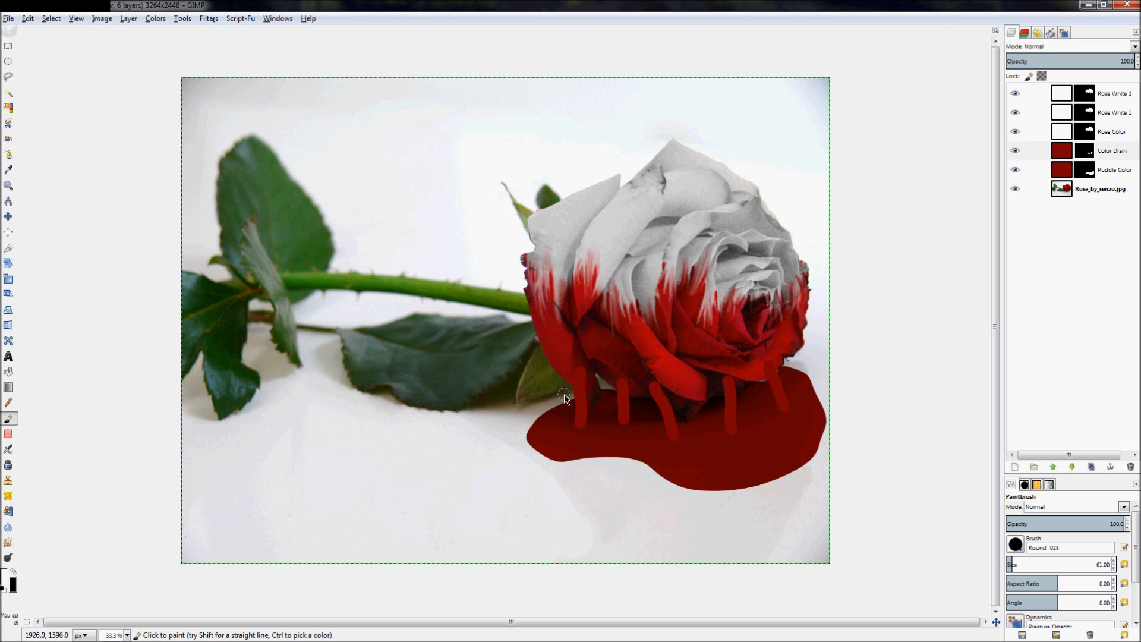
{"action": "scroll", "coordinate": [564, 399], "scroll_direction": "up", "scroll_amount": 3, "text": "ctrl"}
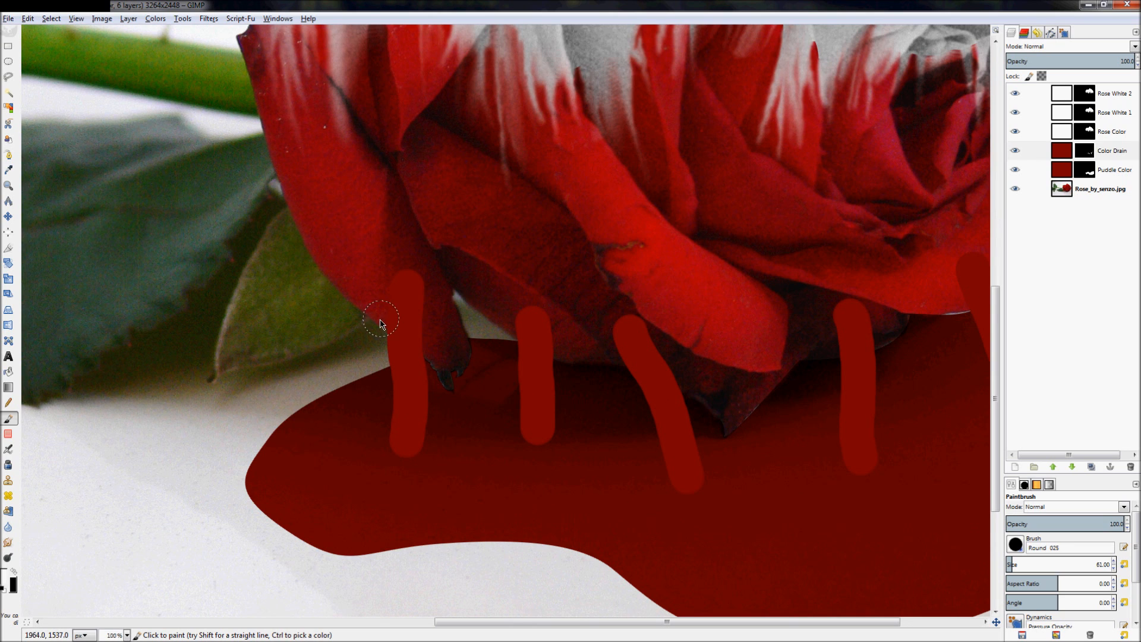
{"action": "left_click", "coordinate": [9, 543]}
{"action": "key", "text": "shift+bracketleft"}
{"action": "key", "text": "shift+bracketleft"}
{"action": "key", "text": "shift+bracketleft"}
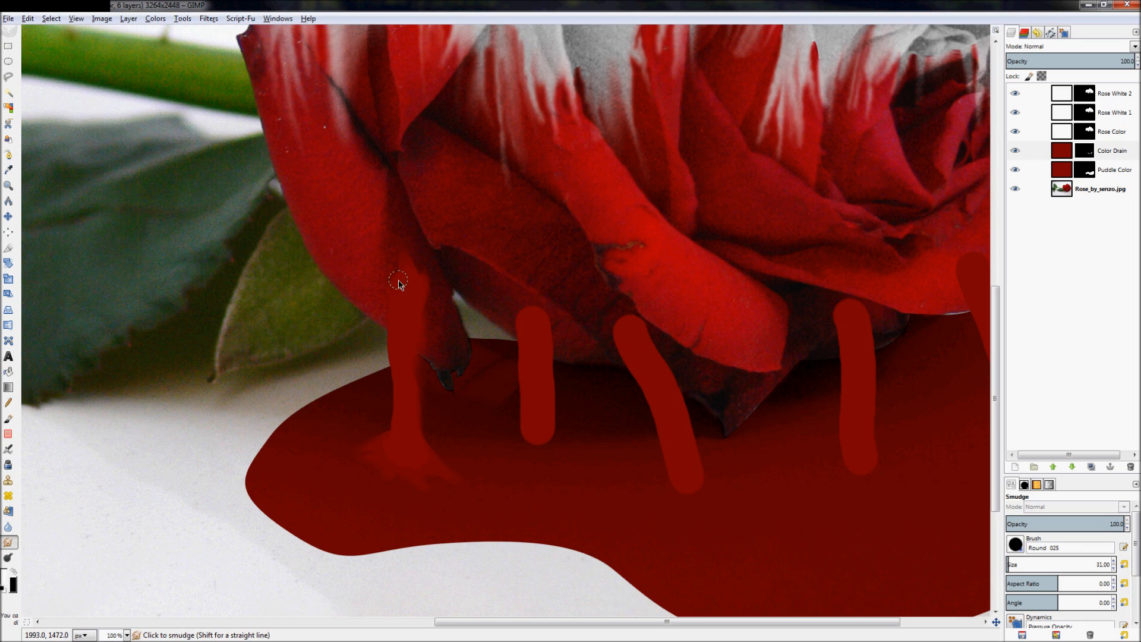
{"action": "mouse_move", "coordinate": [401, 282]}
{"action": "left_mouse_down"}
{"action": "mouse_move", "coordinate": [423, 252]}
{"action": "mouse_move", "coordinate": [439, 290]}
{"action": "left_mouse_up"}
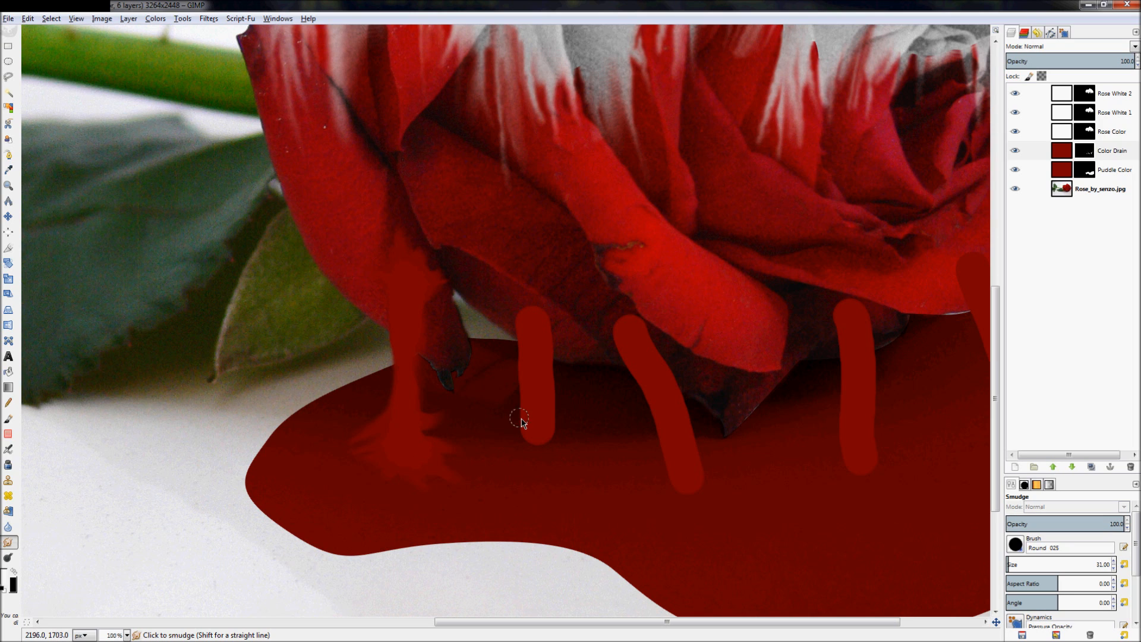
- Smudge the second drip's base outward into the puddle and blend its top end into the petal above
{"action": "left_click_drag", "start_coordinate": [506, 443], "coordinate": [494, 460]}
{"action": "key", "text": "p"}
{"action": "key", "text": "x"}
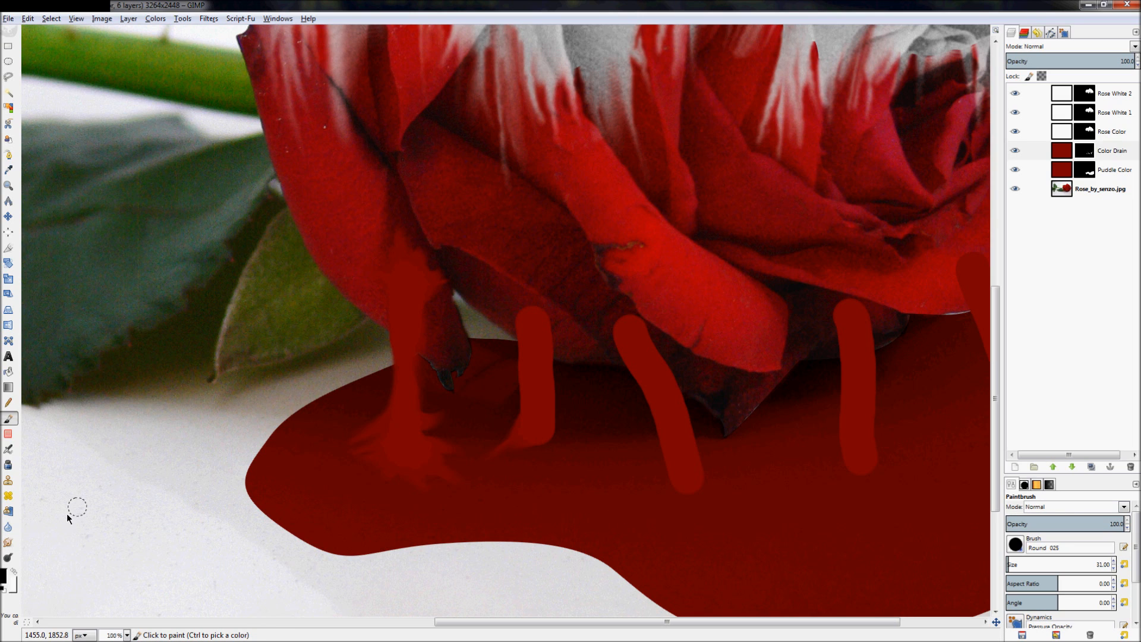
{"action": "left_click", "coordinate": [11, 541]}
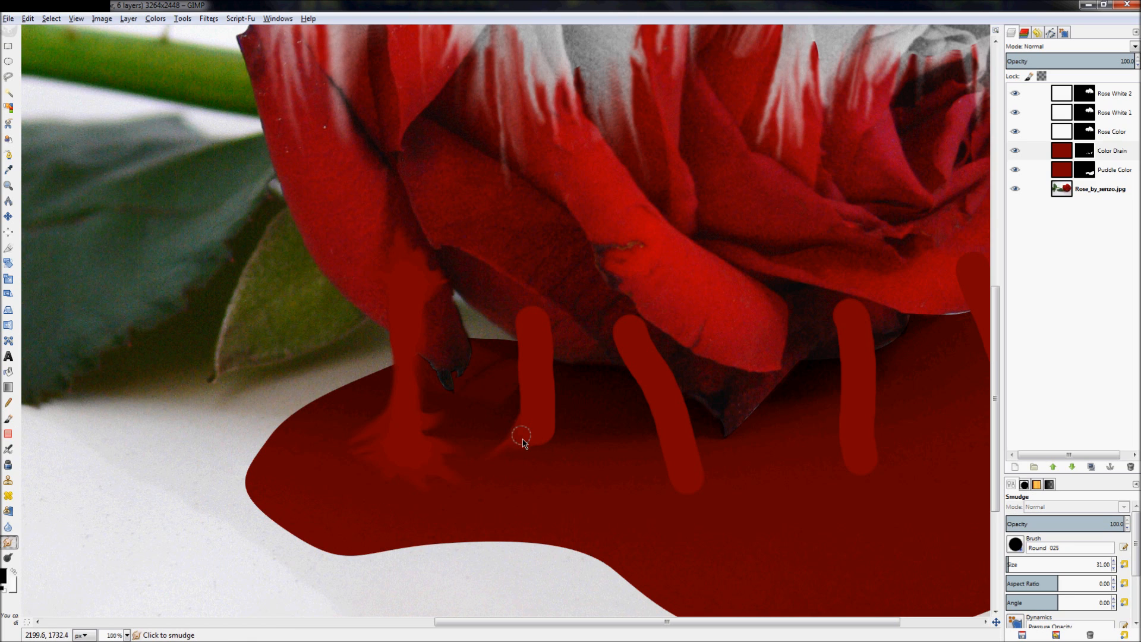
{"action": "left_click_drag", "start_coordinate": [522, 443], "coordinate": [502, 466]}
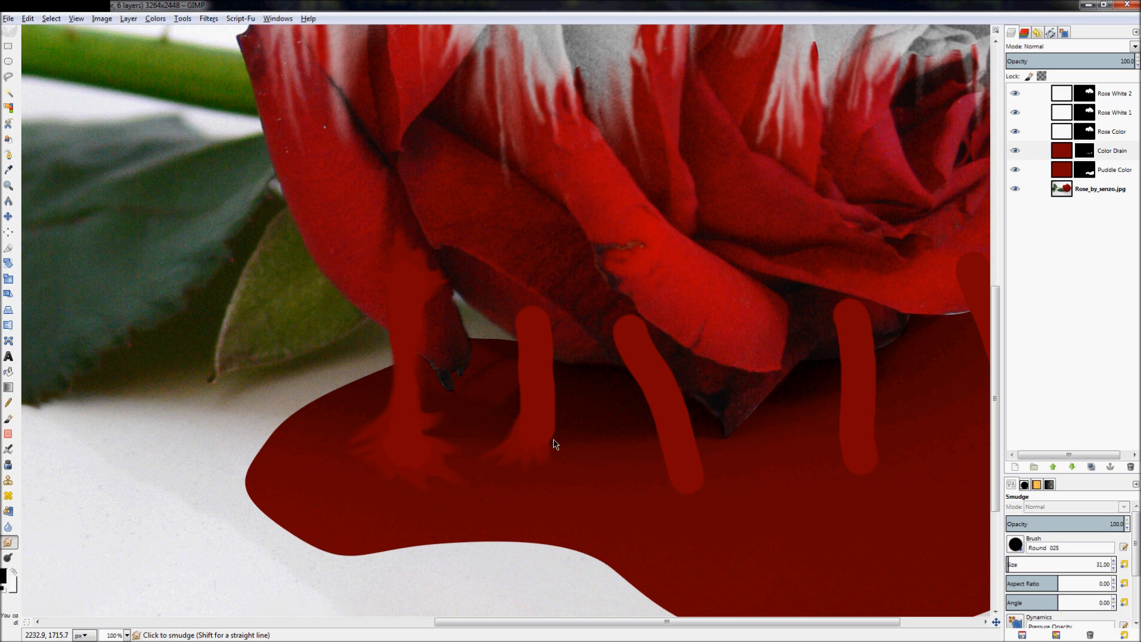
{"action": "left_click_drag", "start_coordinate": [550, 439], "coordinate": [543, 467]}
{"action": "mouse_move", "coordinate": [524, 441]}
{"action": "left_mouse_down"}
{"action": "mouse_move", "coordinate": [498, 446]}
{"action": "mouse_move", "coordinate": [488, 429]}
{"action": "left_mouse_up"}
{"action": "mouse_move", "coordinate": [549, 409]}
{"action": "left_mouse_down"}
{"action": "mouse_move", "coordinate": [562, 434]}
{"action": "mouse_move", "coordinate": [557, 421]}
{"action": "left_mouse_up"}
{"action": "mouse_move", "coordinate": [523, 315]}
{"action": "left_mouse_down"}
{"action": "mouse_move", "coordinate": [506, 290]}
{"action": "mouse_move", "coordinate": [528, 326]}
{"action": "mouse_move", "coordinate": [542, 310]}
{"action": "mouse_move", "coordinate": [567, 315]}
{"action": "left_mouse_up"}
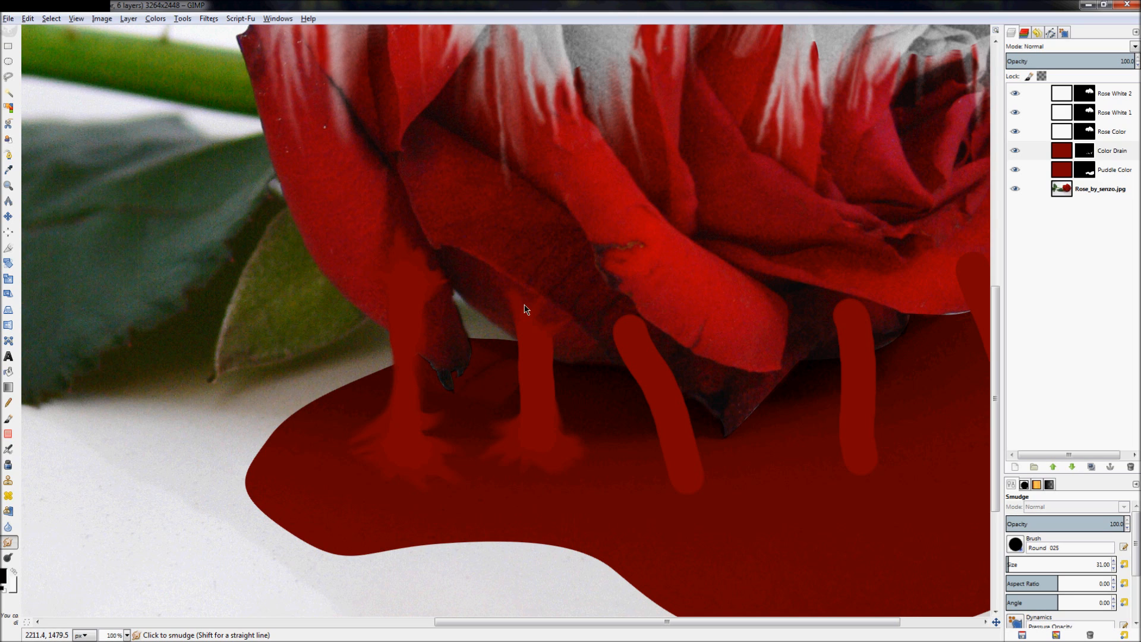
{"action": "mouse_move", "coordinate": [517, 300]}
{"action": "left_mouse_down"}
{"action": "mouse_move", "coordinate": [555, 321]}
{"action": "mouse_move", "coordinate": [563, 310]}
{"action": "left_mouse_up"}
{"action": "mouse_move", "coordinate": [527, 410]}
{"action": "left_mouse_down"}
{"action": "mouse_move", "coordinate": [521, 473]}
{"action": "mouse_move", "coordinate": [545, 437]}
{"action": "mouse_move", "coordinate": [486, 477]}
{"action": "left_mouse_up"}
- Smudge finer streaks at the bases of the two leftmost drips with brush size 19, and raise the size to 21
{"action": "key", "text": "bracketleft"}
{"action": "key", "text": "bracketleft"}
{"action": "key", "text": "bracketleft"}
{"action": "key", "text": "bracketleft"}
{"action": "key", "text": "bracketleft"}
{"action": "key", "text": "bracketleft"}
{"action": "key", "text": "bracketleft"}
{"action": "key", "text": "bracketleft"}
{"action": "key", "text": "bracketleft"}
{"action": "key", "text": "bracketleft"}
{"action": "key", "text": "bracketleft"}
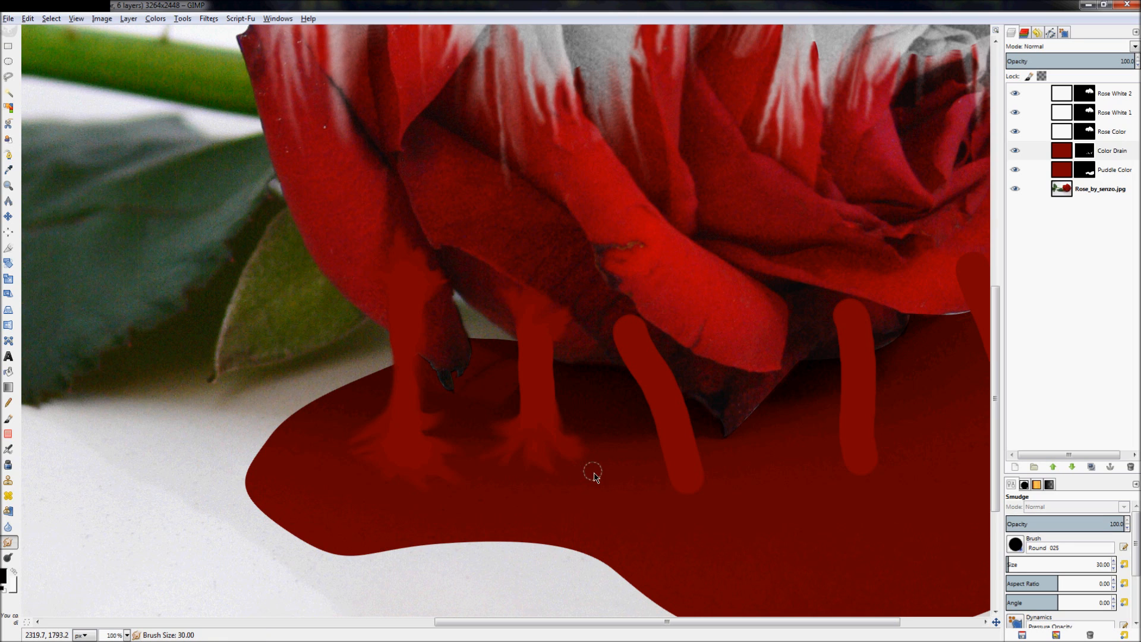
{"action": "key", "text": "bracketleft"}
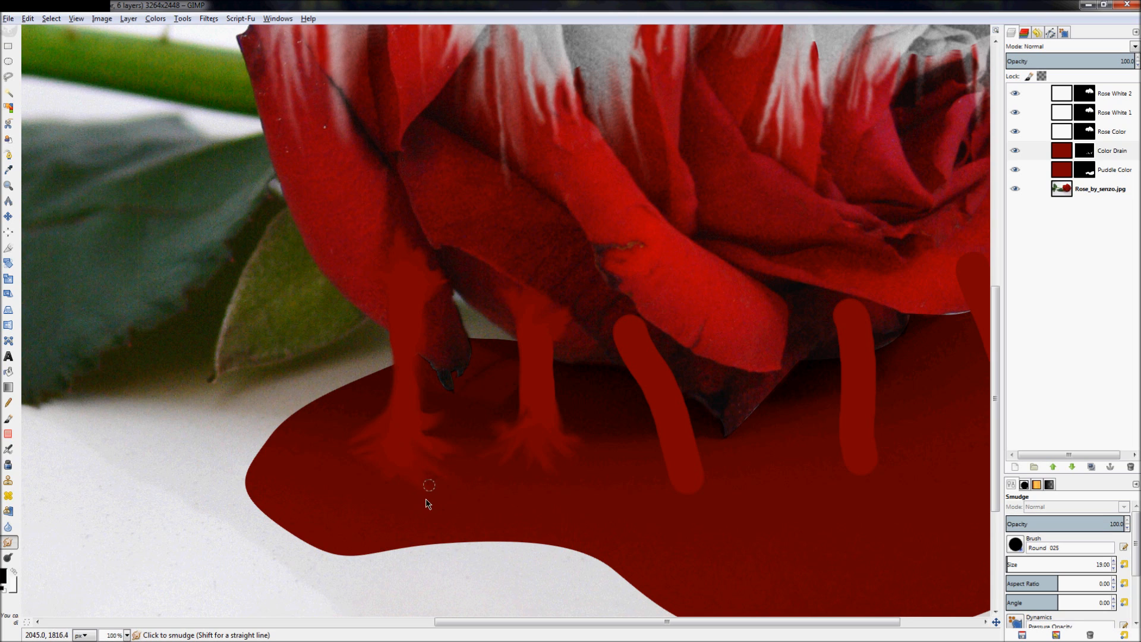
{"action": "left_click_drag", "start_coordinate": [369, 441], "coordinate": [392, 450]}
{"action": "key", "text": "bracketright"}
{"action": "key", "text": "bracketright"}
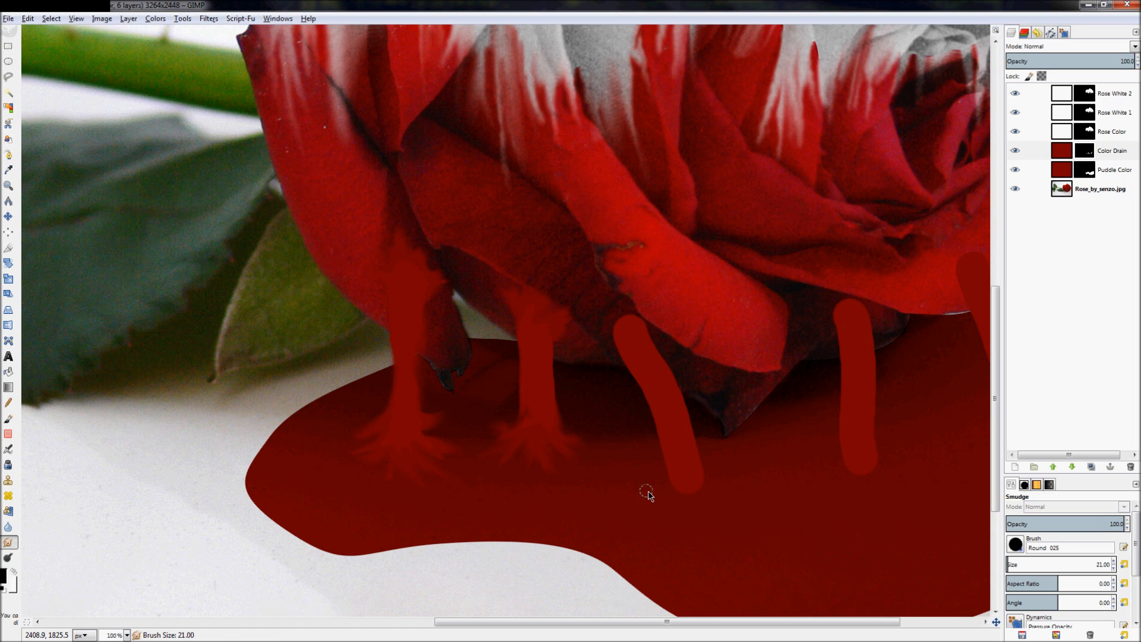
- Raise the Smudge size to 39, spread the third drip's base into the puddle and blend its top into the petal
{"action": "key", "text": "bracketright"}
{"action": "key", "text": "bracketright"}
{"action": "key", "text": "bracketright"}
{"action": "key", "text": "bracketright"}
{"action": "key", "text": "bracketright"}
{"action": "key", "text": "bracketright"}
{"action": "key", "text": "bracketright"}
{"action": "key", "text": "bracketright"}
{"action": "key", "text": "bracketright"}
{"action": "key", "text": "bracketright"}
{"action": "key", "text": "bracketright"}
{"action": "key", "text": "bracketright"}
{"action": "key", "text": "bracketright"}
{"action": "key", "text": "bracketright"}
{"action": "key", "text": "bracketright"}
{"action": "key", "text": "bracketright"}
{"action": "key", "text": "bracketright"}
{"action": "key", "text": "bracketright"}
{"action": "mouse_move", "coordinate": [677, 469]}
{"action": "left_mouse_down"}
{"action": "mouse_move", "coordinate": [663, 514]}
{"action": "mouse_move", "coordinate": [683, 516]}
{"action": "left_mouse_up"}
{"action": "right_click", "coordinate": [598, 312]}
{"action": "left_click", "coordinate": [607, 297]}
{"action": "left_click_drag", "start_coordinate": [619, 326], "coordinate": [594, 291]}
{"action": "mouse_move", "coordinate": [616, 328]}
{"action": "left_mouse_down"}
{"action": "mouse_move", "coordinate": [576, 244]}
{"action": "mouse_move", "coordinate": [571, 298]}
{"action": "mouse_move", "coordinate": [559, 292]}
{"action": "left_mouse_up"}
{"action": "left_click_drag", "start_coordinate": [409, 271], "coordinate": [372, 212]}
{"action": "mouse_move", "coordinate": [423, 287]}
{"action": "left_mouse_down"}
{"action": "mouse_move", "coordinate": [427, 255]}
{"action": "mouse_move", "coordinate": [404, 320]}
{"action": "mouse_move", "coordinate": [433, 262]}
{"action": "mouse_move", "coordinate": [449, 267]}
{"action": "mouse_move", "coordinate": [409, 262]}
{"action": "left_mouse_up"}
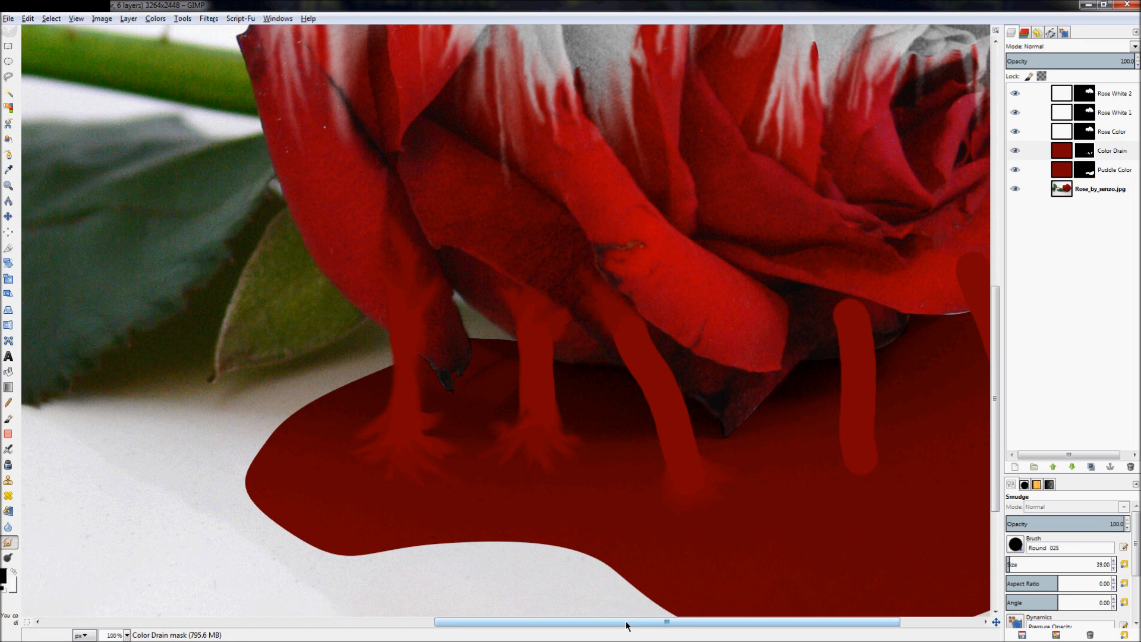
- Smudge the fourth drip's base outward into the puddle and blend its top into the shadow under the petals
{"action": "scroll", "coordinate": [600, 596], "scroll_direction": "right", "scroll_amount": 3}
{"action": "mouse_move", "coordinate": [680, 473]}
{"action": "left_mouse_down"}
{"action": "mouse_move", "coordinate": [648, 496]}
{"action": "mouse_move", "coordinate": [670, 490]}
{"action": "mouse_move", "coordinate": [700, 503]}
{"action": "left_mouse_up"}
{"action": "left_click_drag", "start_coordinate": [696, 444], "coordinate": [724, 466]}
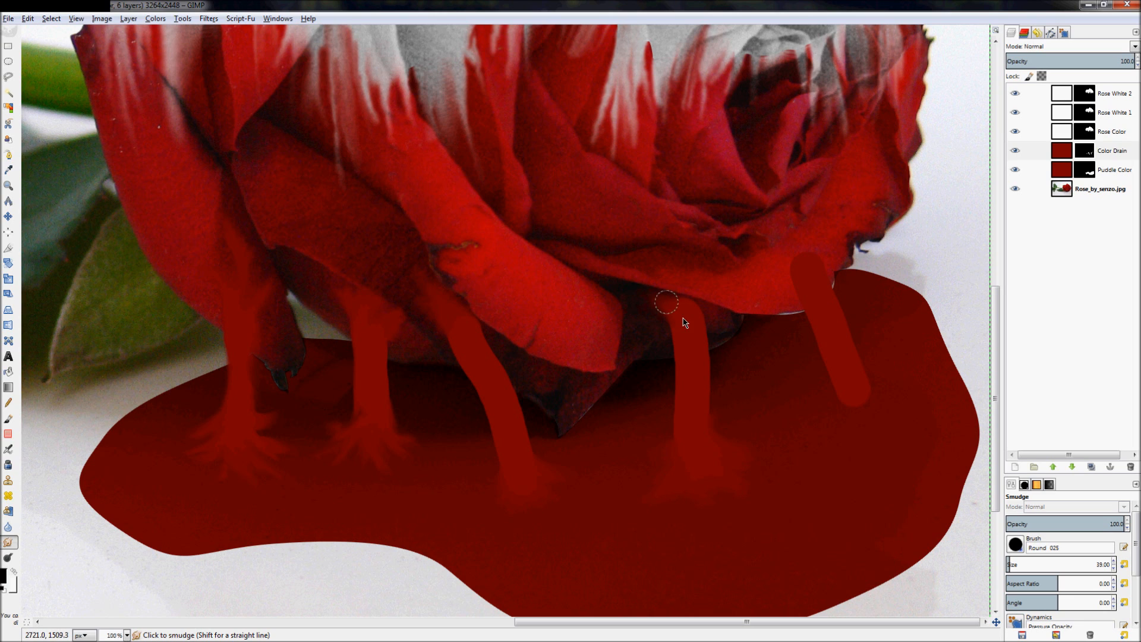
{"action": "left_click_drag", "start_coordinate": [654, 307], "coordinate": [670, 312]}
- With Smudge size 13.94 and rate 79.6, smudge finer streaks at the bases of the third, fourth and fifth drips
{"action": "key", "text": "bracketleft"}
{"action": "key", "text": "bracketleft"}
{"action": "key", "text": "bracketleft"}
{"action": "key", "text": "bracketleft"}
{"action": "key", "text": "bracketleft"}
{"action": "key", "text": "bracketleft"}
{"action": "key", "text": "bracketleft"}
{"action": "key", "text": "bracketleft"}
{"action": "key", "text": "bracketleft"}
{"action": "key", "text": "bracketleft"}
{"action": "key", "text": "bracketleft"}
{"action": "key", "text": "bracketleft"}
{"action": "left_click_drag", "start_coordinate": [1042, 571], "coordinate": [1032, 570]}
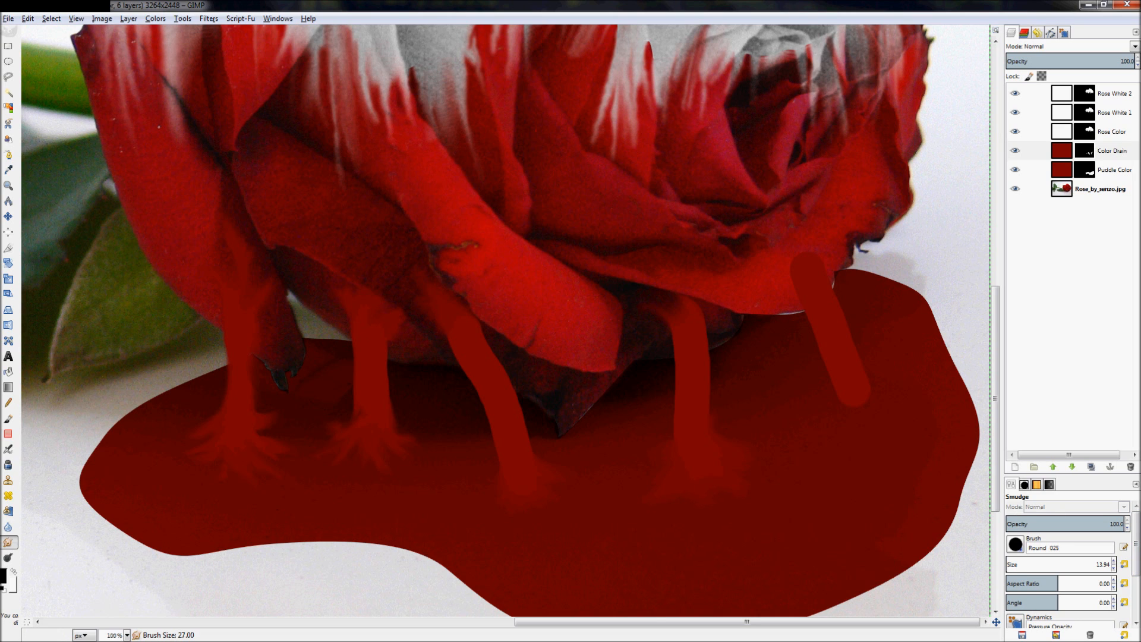
{"action": "left_click_drag", "start_coordinate": [1134, 558], "coordinate": [1139, 584]}
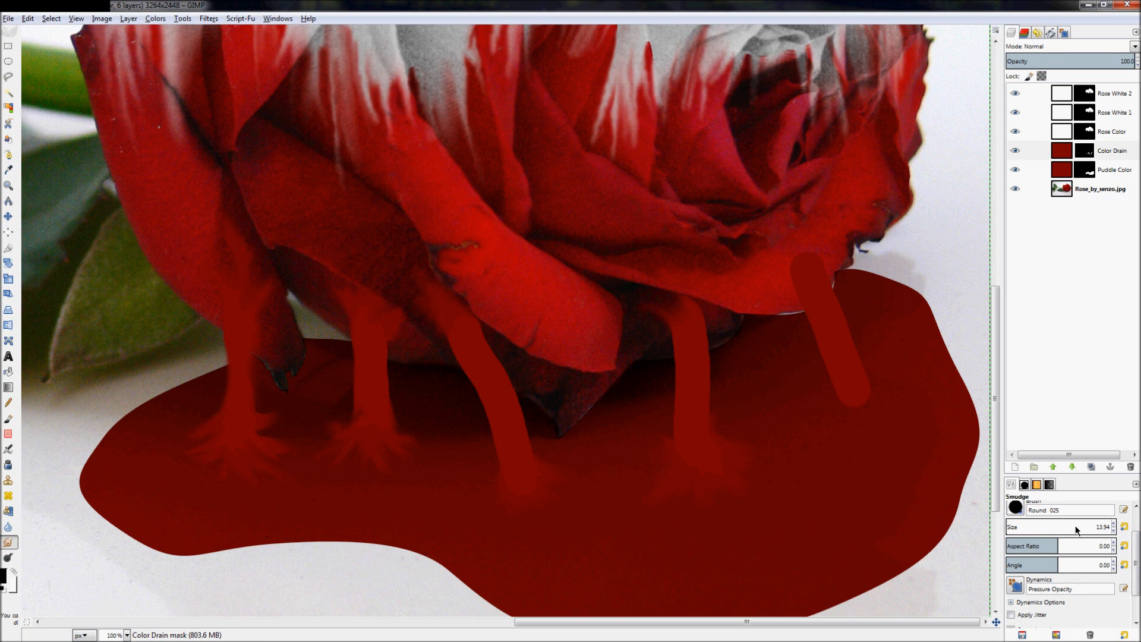
{"action": "mouse_move", "coordinate": [1138, 545]}
{"action": "left_mouse_down"}
{"action": "mouse_move", "coordinate": [1138, 526]}
{"action": "mouse_move", "coordinate": [1138, 575]}
{"action": "left_mouse_up"}
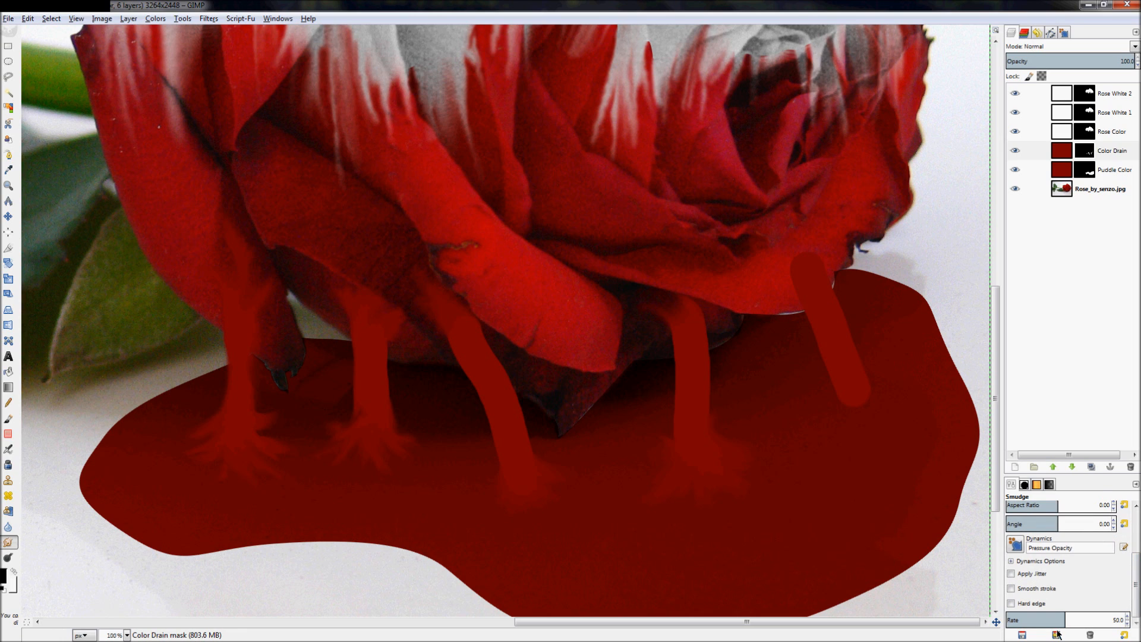
{"action": "left_click_drag", "start_coordinate": [1068, 617], "coordinate": [1114, 620]}
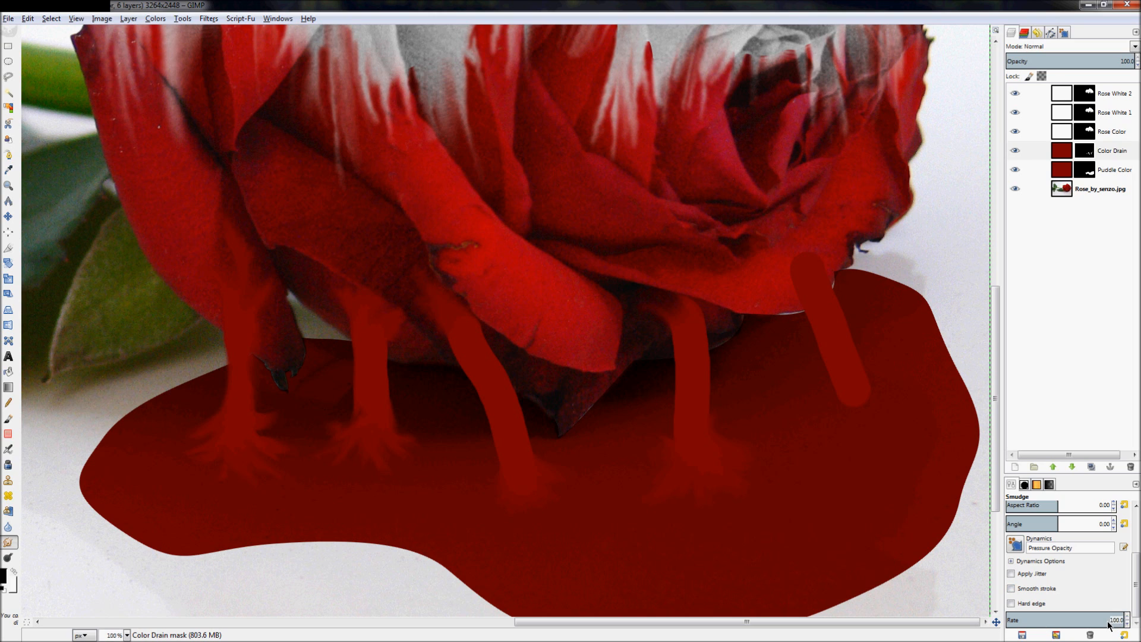
{"action": "left_click_drag", "start_coordinate": [691, 452], "coordinate": [740, 501]}
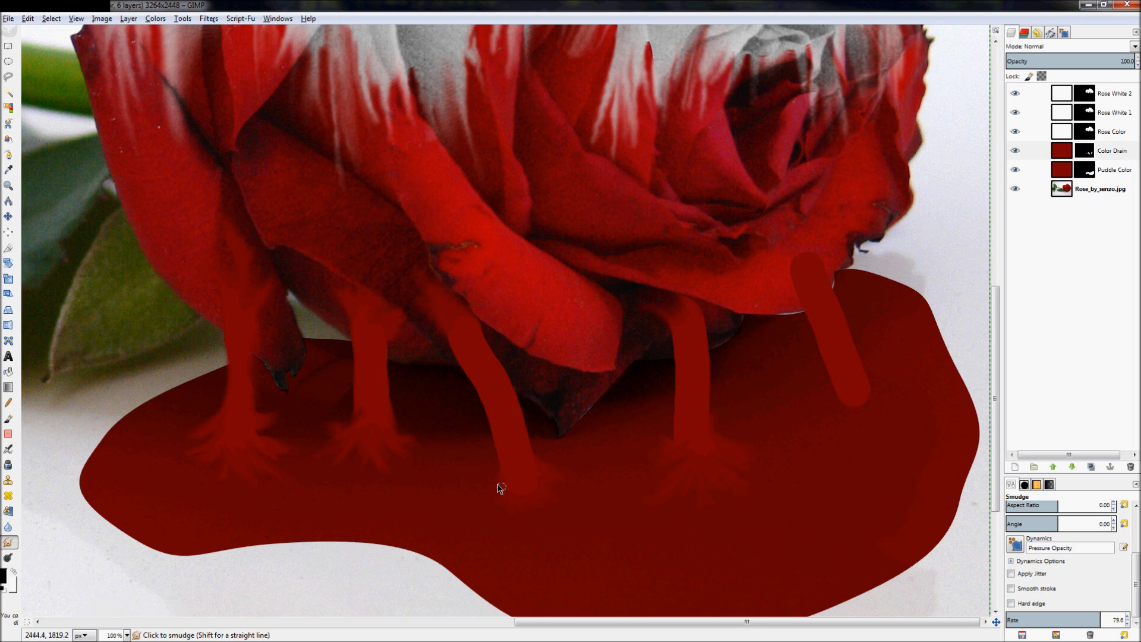
{"action": "left_click_drag", "start_coordinate": [511, 487], "coordinate": [501, 508]}
{"action": "mouse_move", "coordinate": [523, 491]}
{"action": "left_mouse_down"}
{"action": "mouse_move", "coordinate": [543, 520]}
{"action": "mouse_move", "coordinate": [565, 489]}
{"action": "left_mouse_up"}
{"action": "left_click_drag", "start_coordinate": [851, 395], "coordinate": [833, 421]}
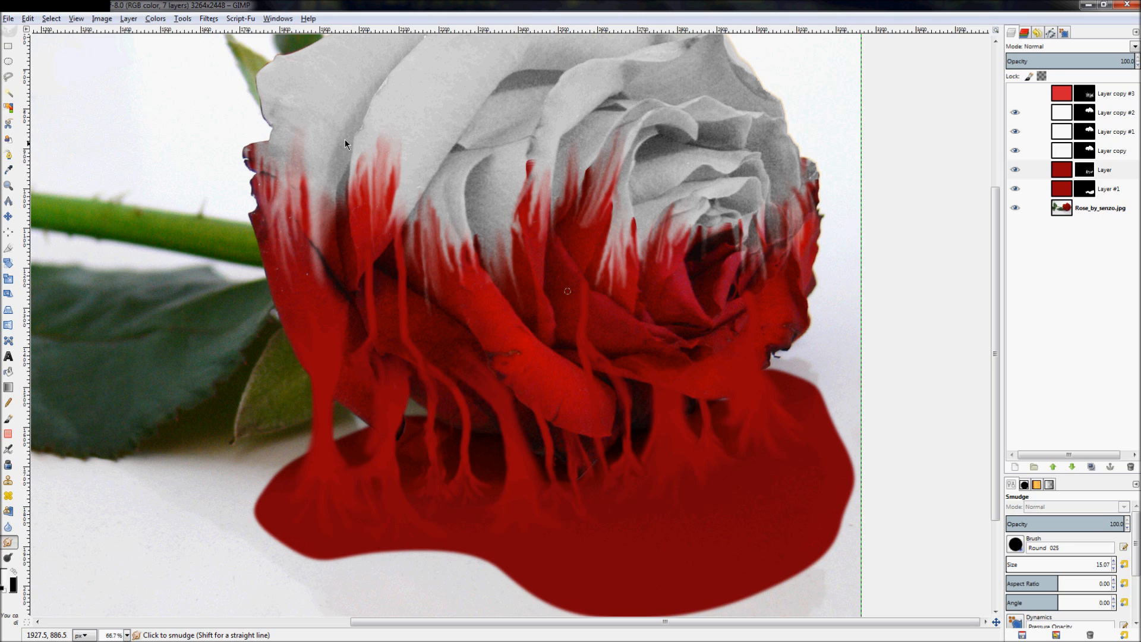
{"action": "key", "text": "shift+bracketright"}
{"action": "key", "text": "shift+bracketright"}
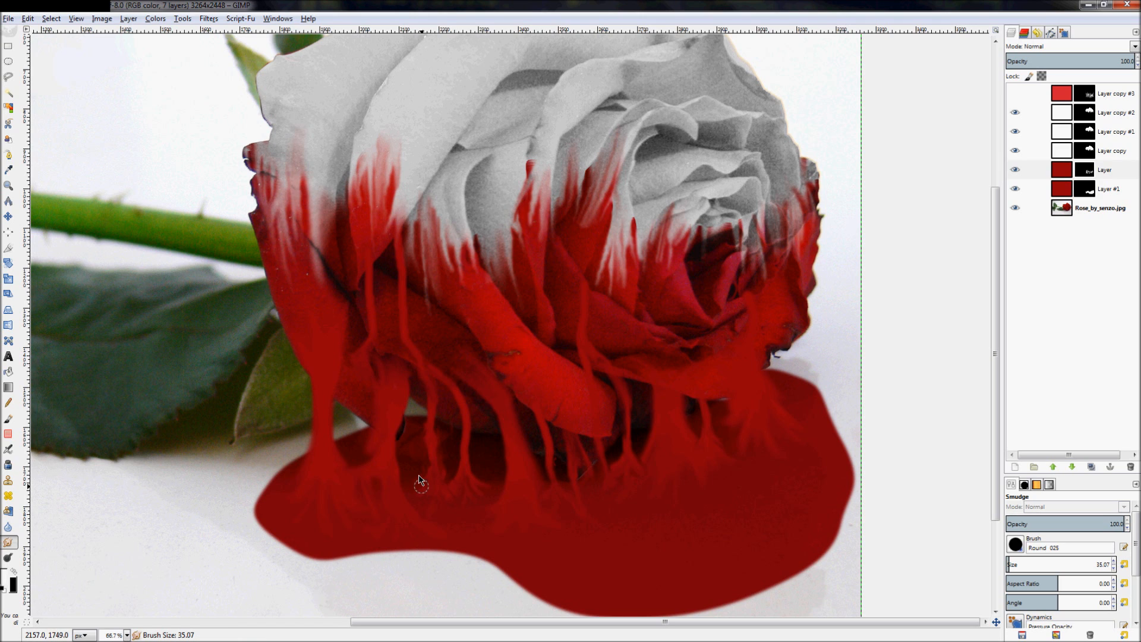
{"action": "left_click", "coordinate": [8, 419]}
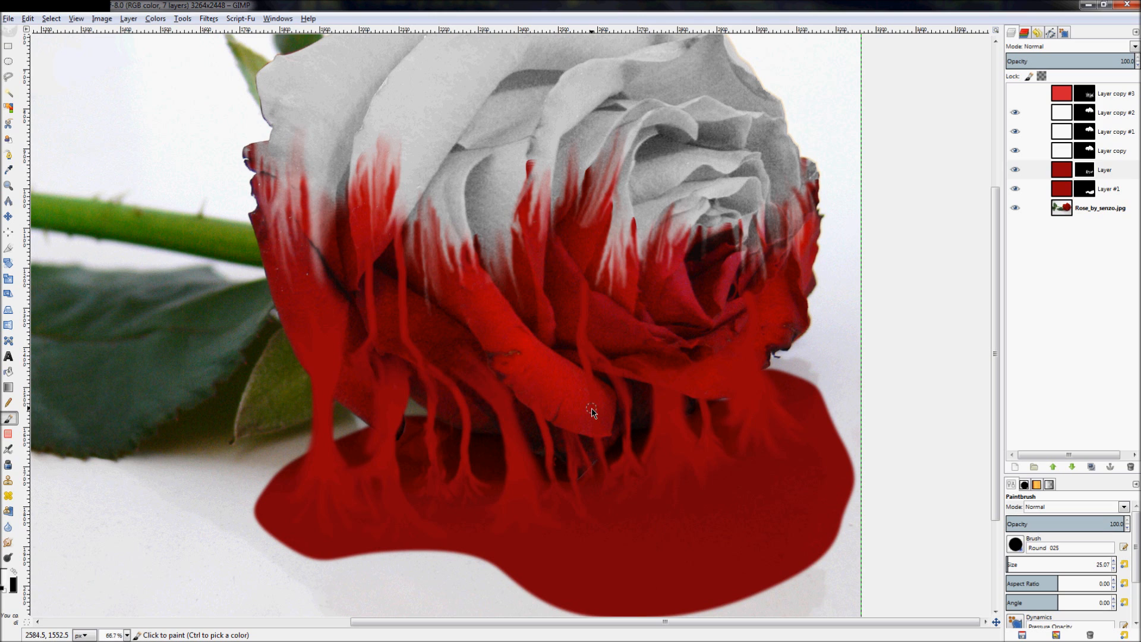
{"action": "key", "text": "s"}
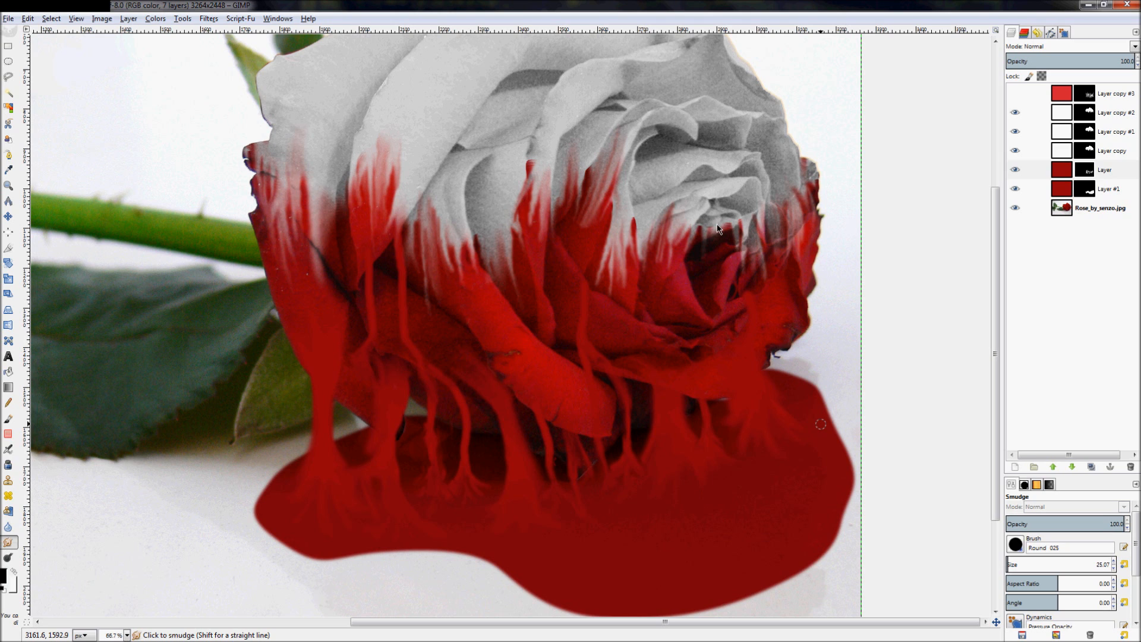
{"action": "key", "text": "p"}
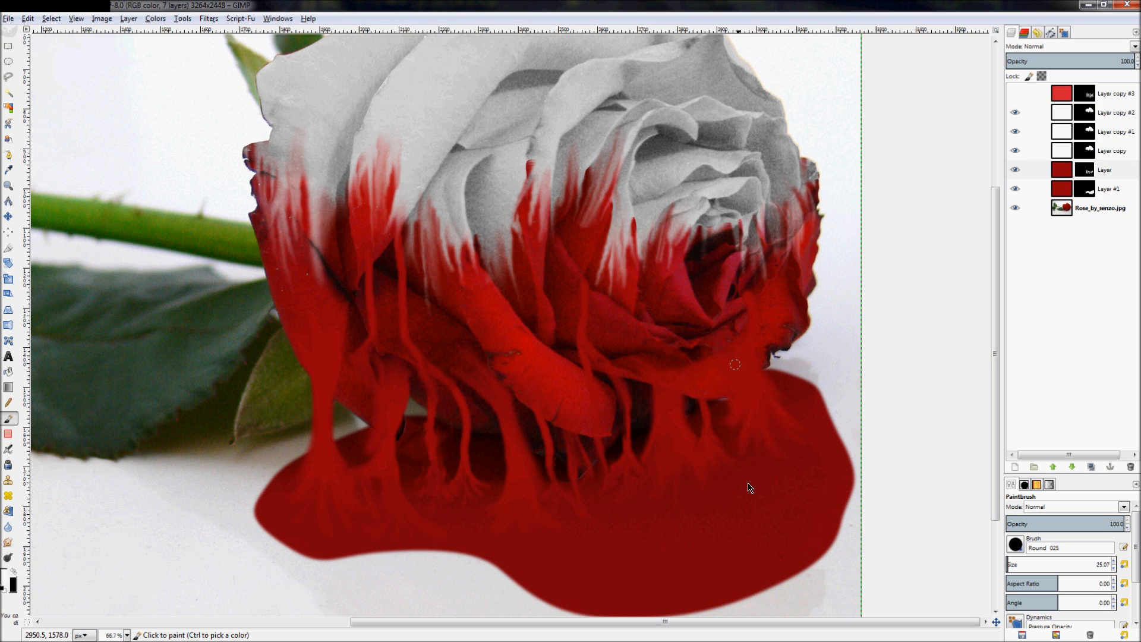
{"action": "right_click", "coordinate": [1120, 168]}
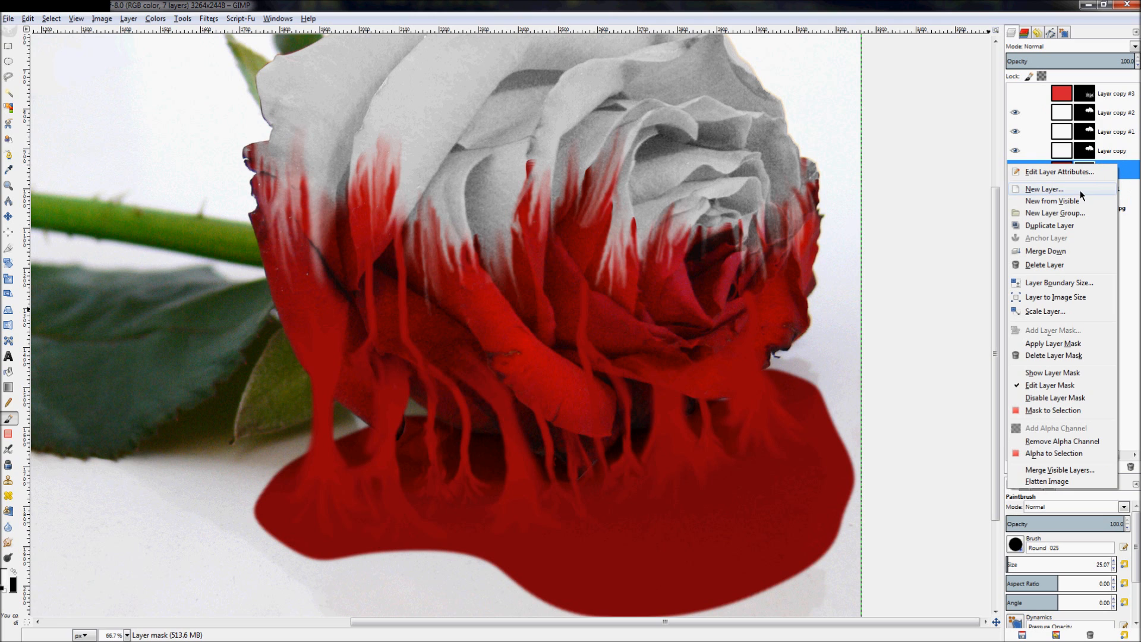
- Compare the image with and without the bright red Layer copy #3, leaving that layer hidden
{"action": "left_click", "coordinate": [1028, 94]}
{"action": "left_click", "coordinate": [1096, 93]}
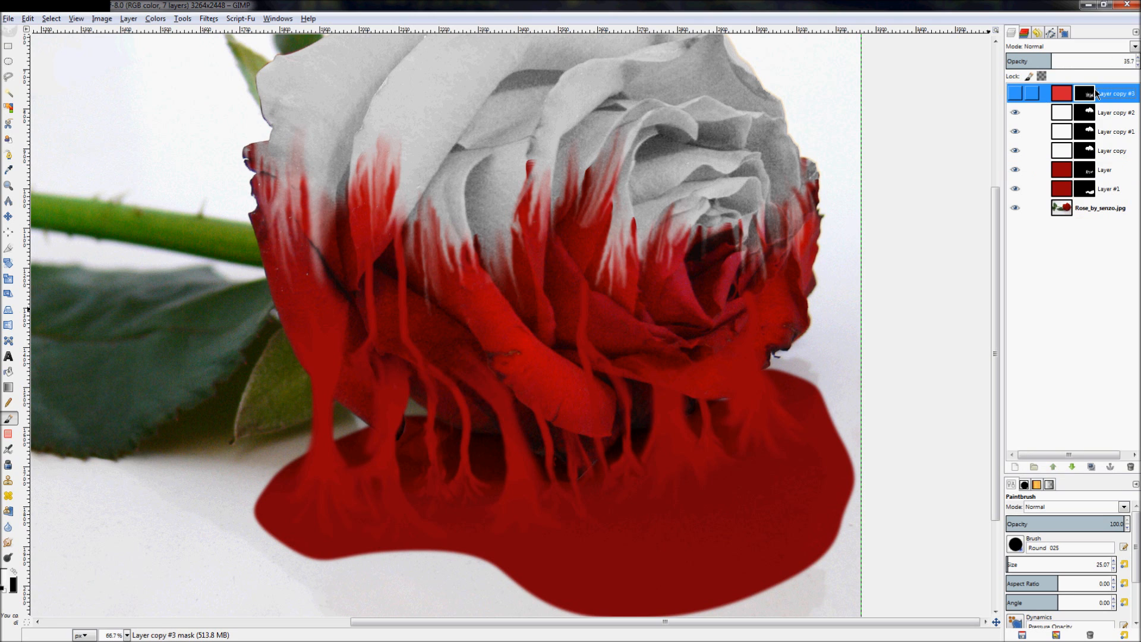
{"action": "left_click", "coordinate": [1014, 93]}
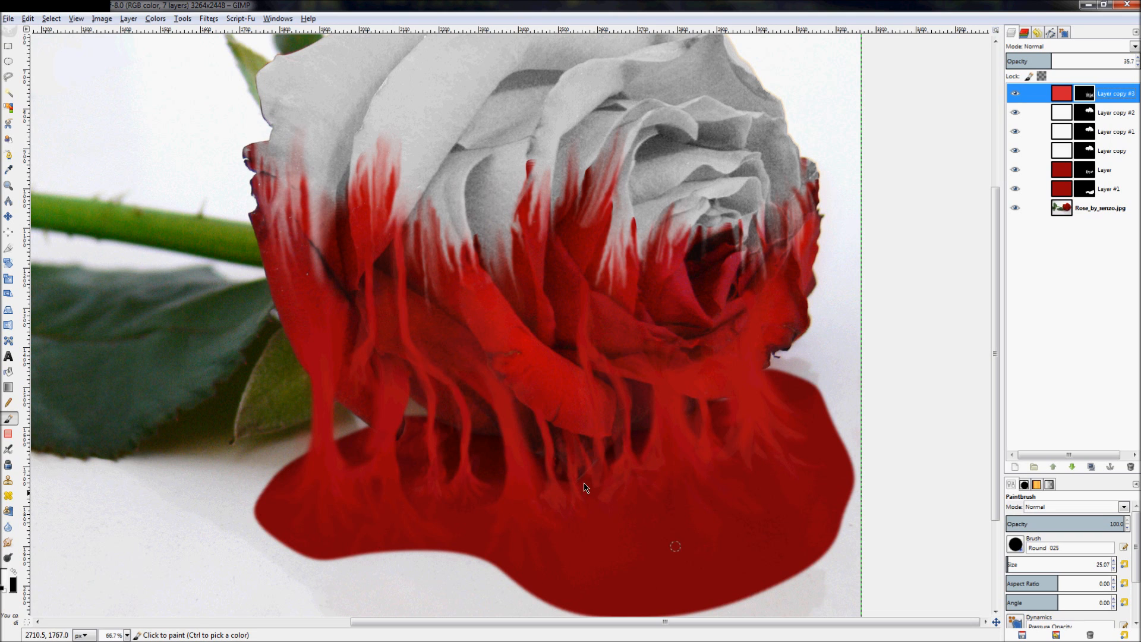
{"action": "left_click", "coordinate": [1018, 93]}
{"action": "left_click", "coordinate": [1017, 94]}
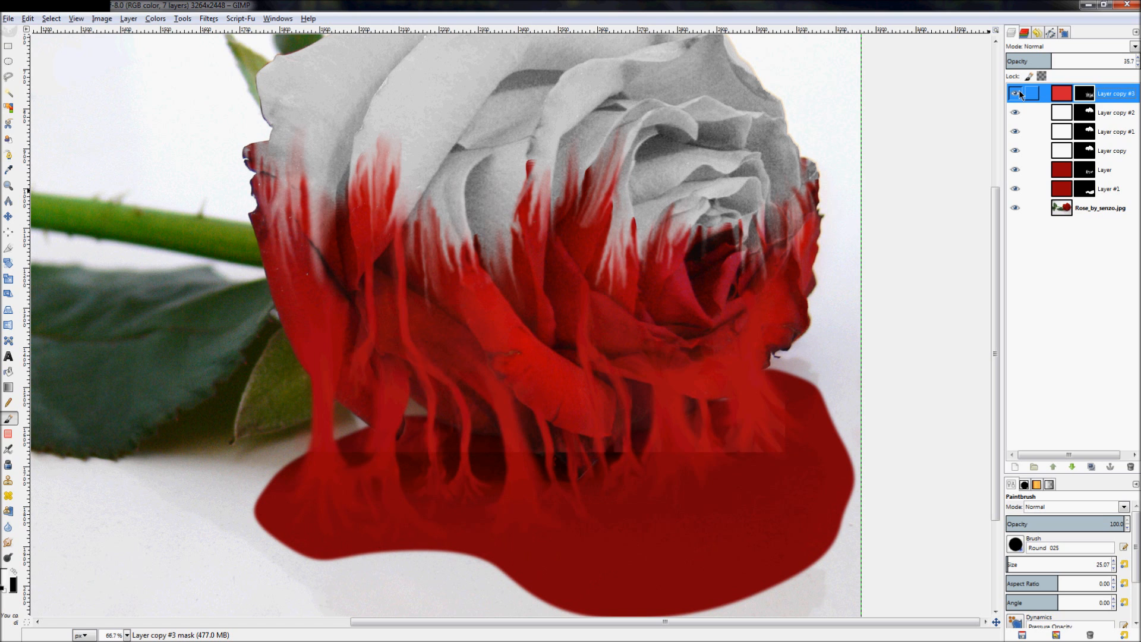
{"action": "left_click", "coordinate": [1017, 94]}
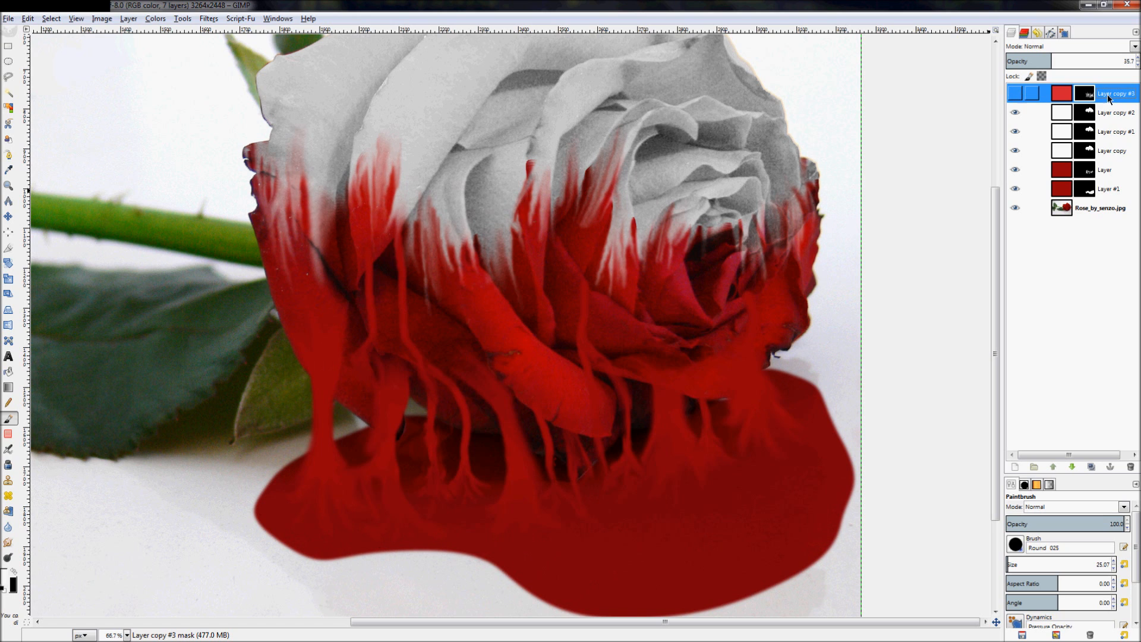
- Create a transparent layer named Color Highlight directly above the dark red drip layer
{"action": "right_click", "coordinate": [1107, 177]}
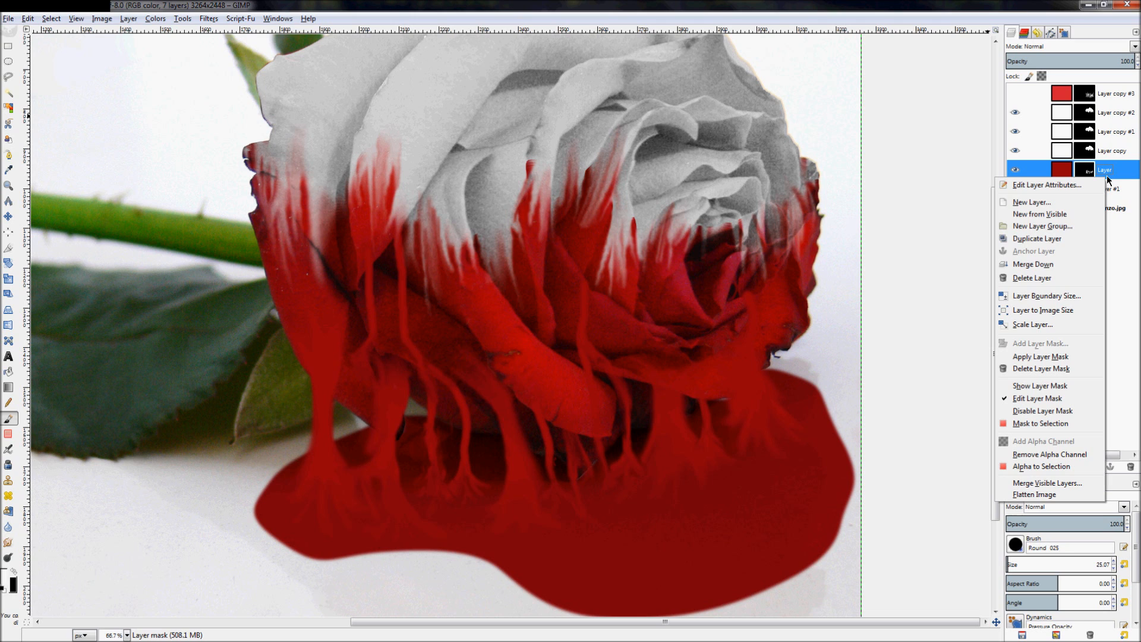
{"action": "left_click", "coordinate": [1032, 202]}
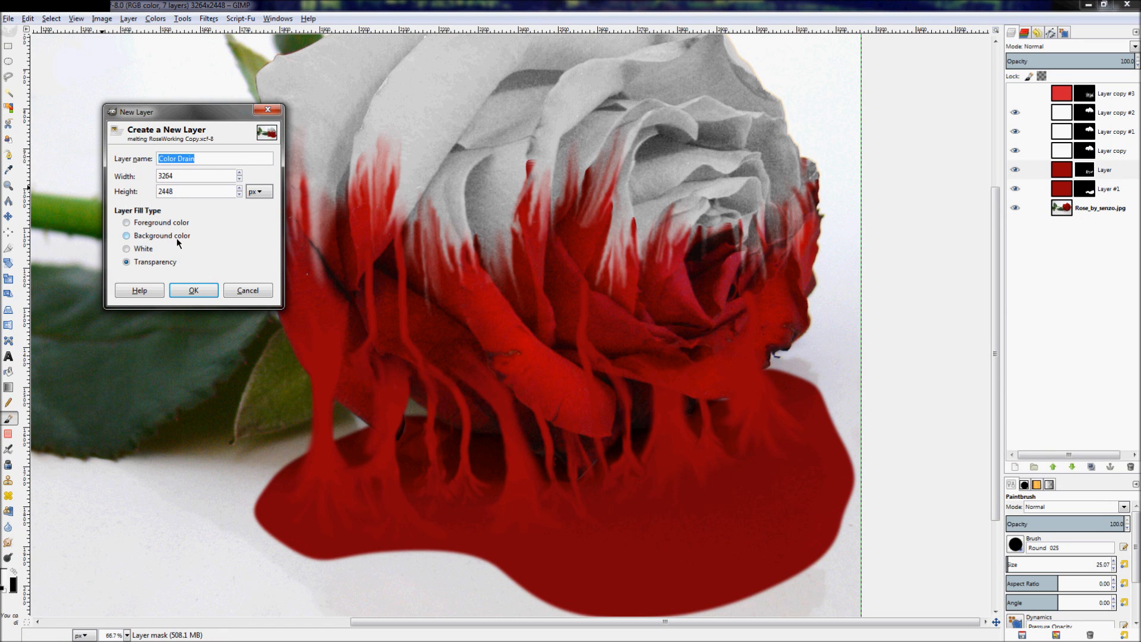
{"action": "type", "text": "Color Highlight"}
{"action": "key", "text": "Return"}
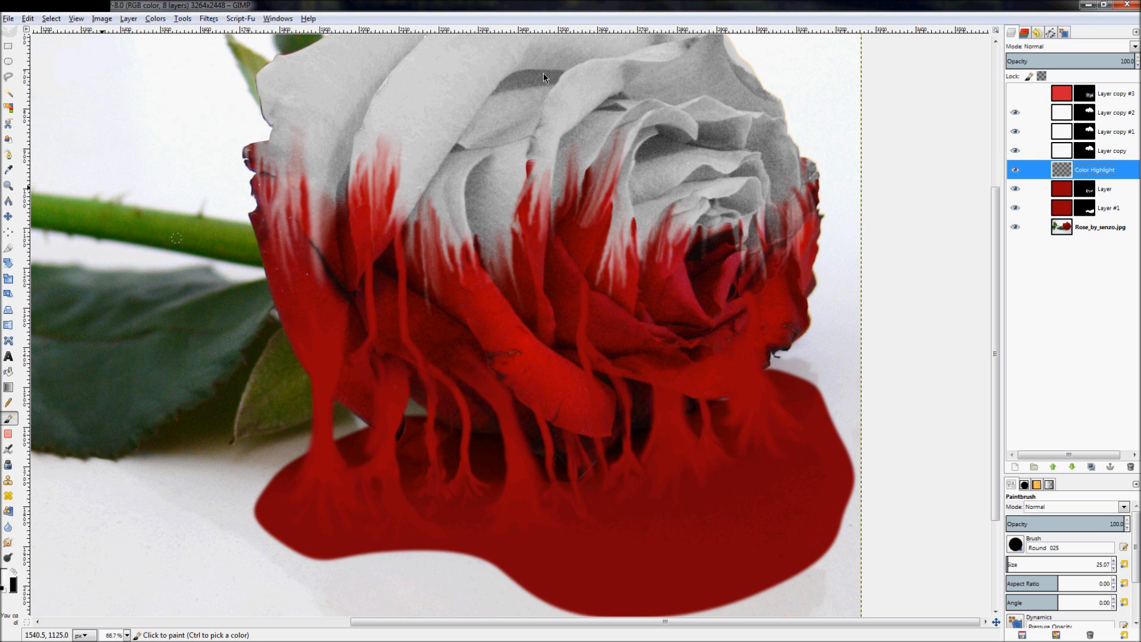
- Set the foreground to a brighter version of the saved dark red and bucket-fill the Color Highlight layer with it
{"action": "left_click", "coordinate": [10, 579]}
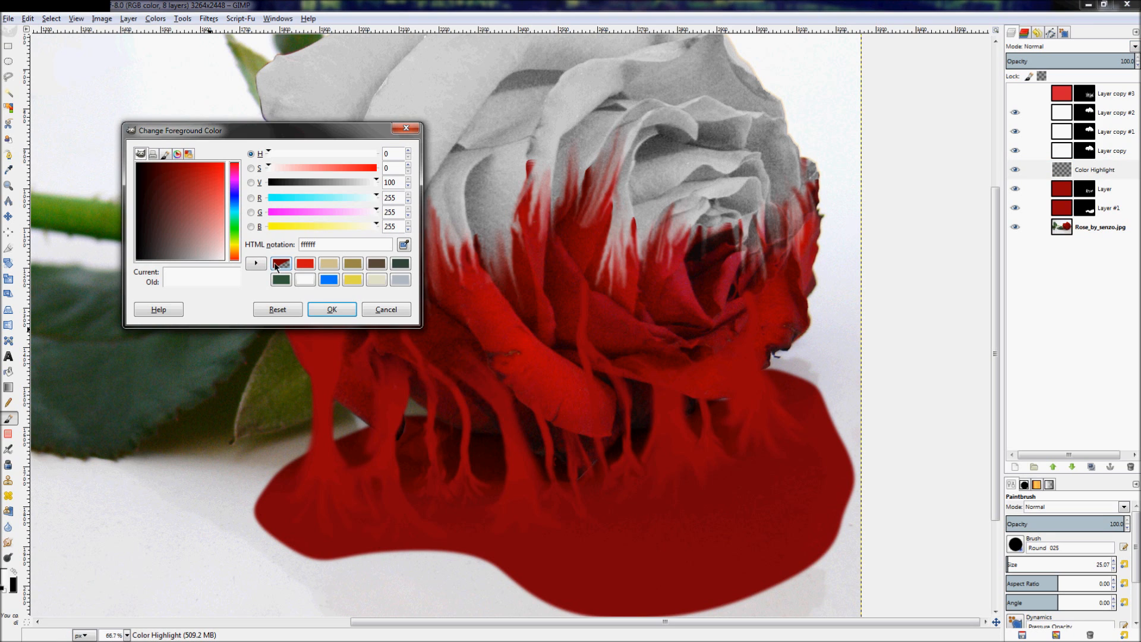
{"action": "left_click", "coordinate": [276, 267]}
{"action": "left_click_drag", "start_coordinate": [188, 165], "coordinate": [201, 166]}
{"action": "left_click", "coordinate": [331, 308]}
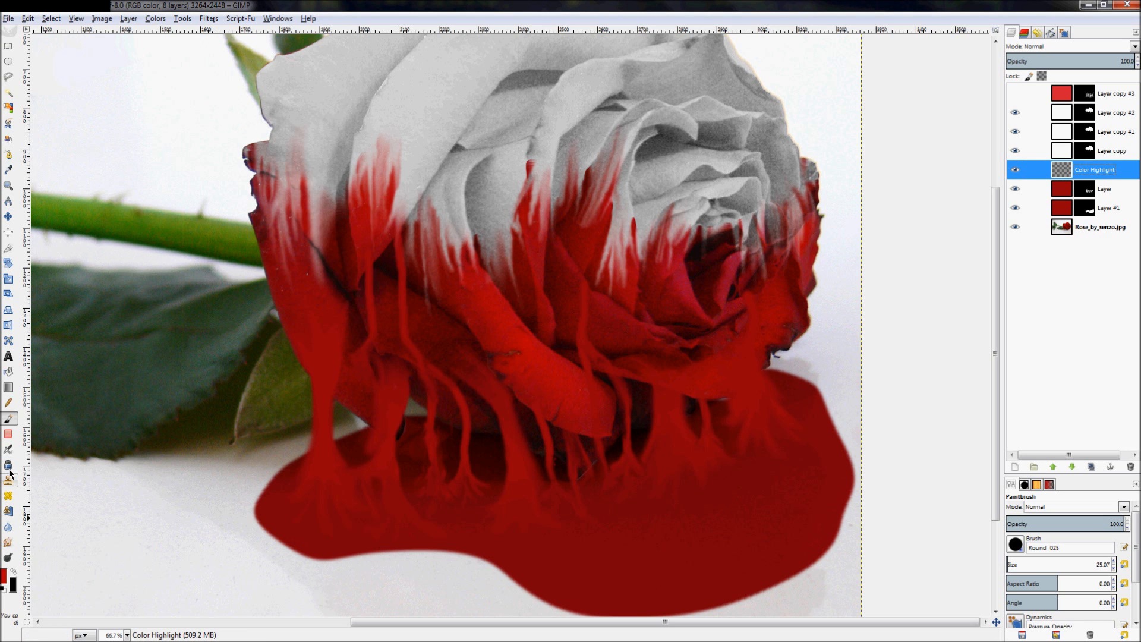
{"action": "left_click", "coordinate": [8, 371]}
{"action": "left_click", "coordinate": [164, 347]}
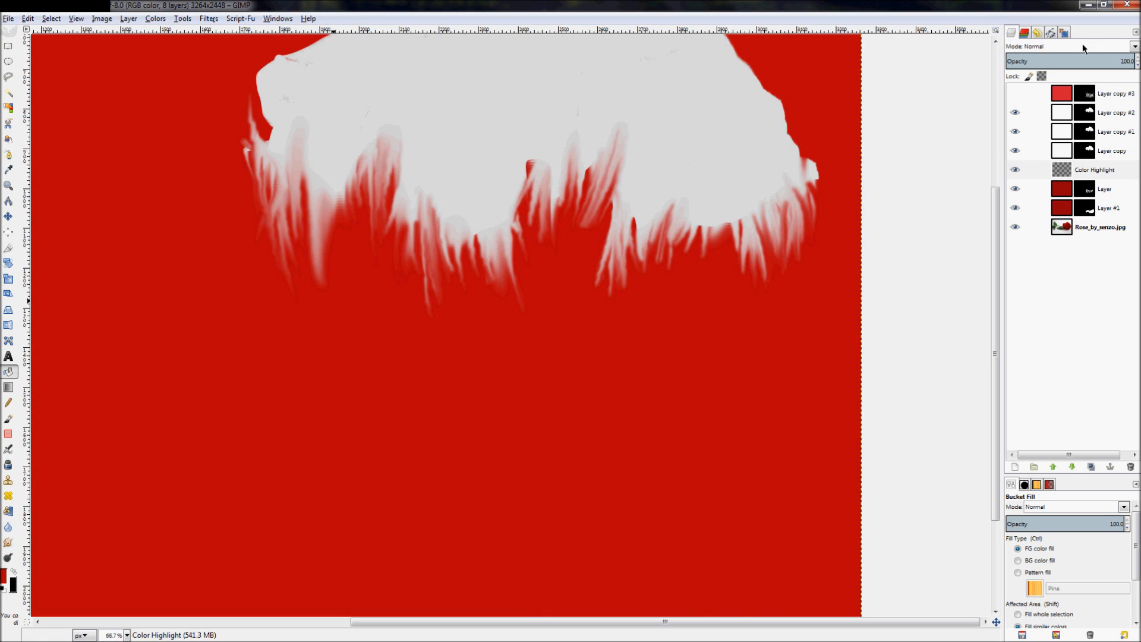
- Add a black (full transparency) layer mask to the Color Highlight layer
{"action": "right_click", "coordinate": [1089, 171]}
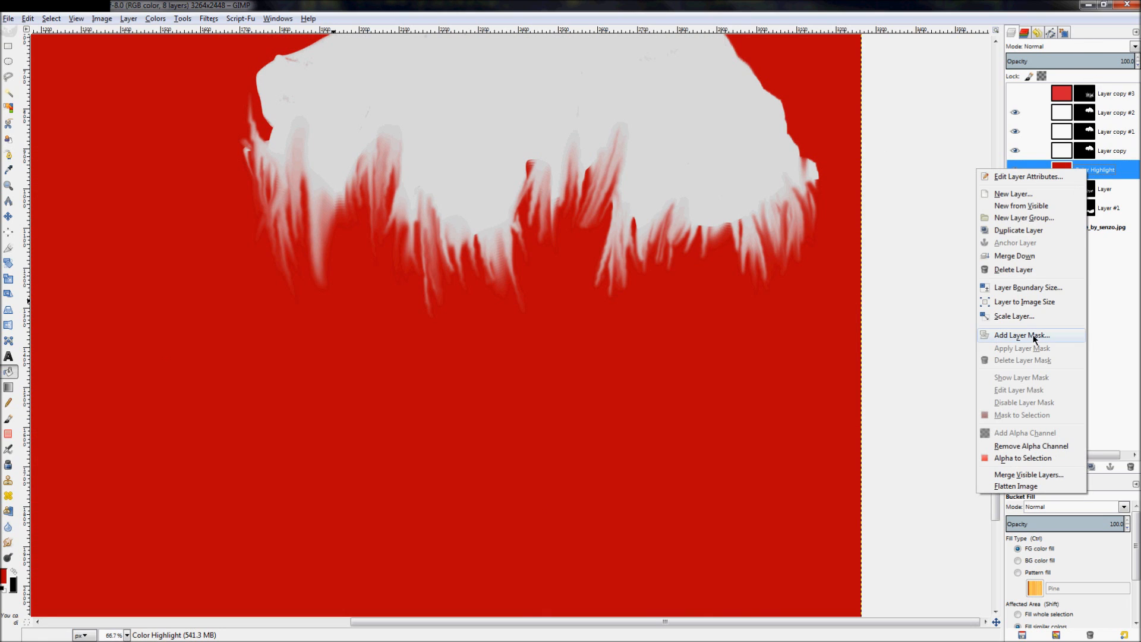
{"action": "left_click", "coordinate": [1010, 335]}
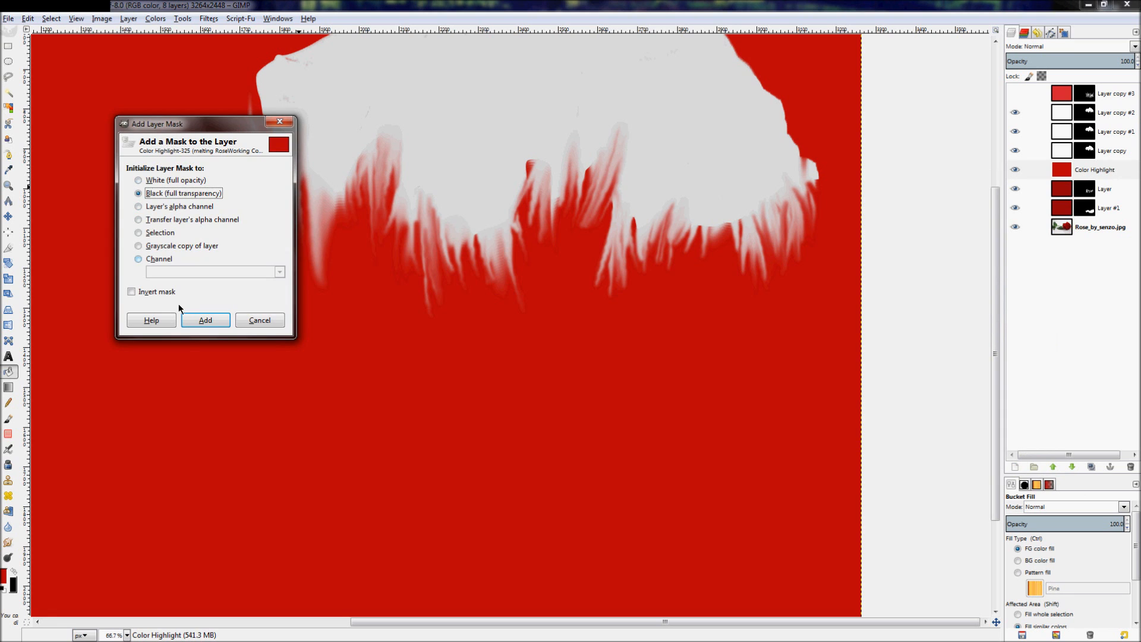
{"action": "left_click", "coordinate": [205, 320]}
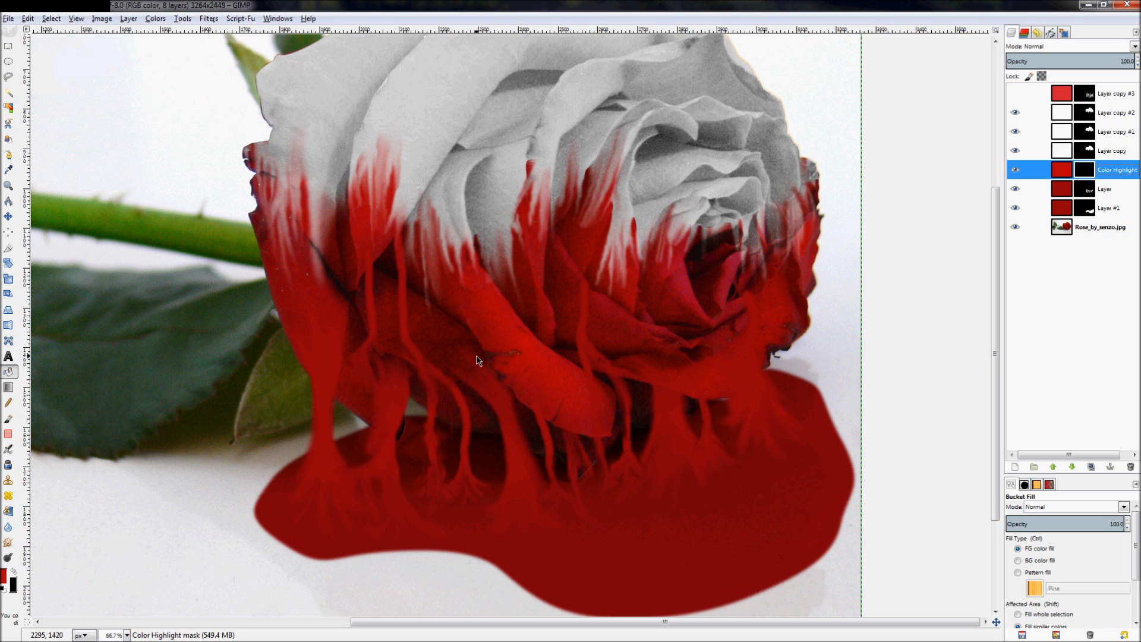
- With a white paintbrush at size 97.72, paint highlight strokes on the mask over the three widest drips on the rose's stem side
{"action": "key", "text": "p"}
{"action": "key", "text": "d"}
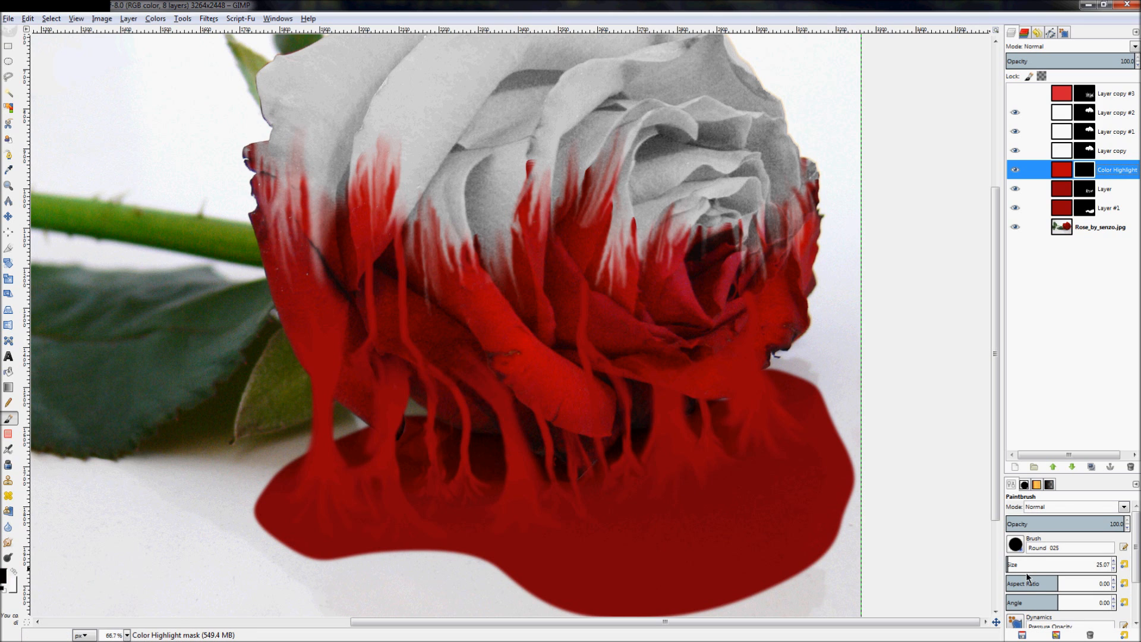
{"action": "left_click_drag", "start_coordinate": [1027, 575], "coordinate": [1066, 575]}
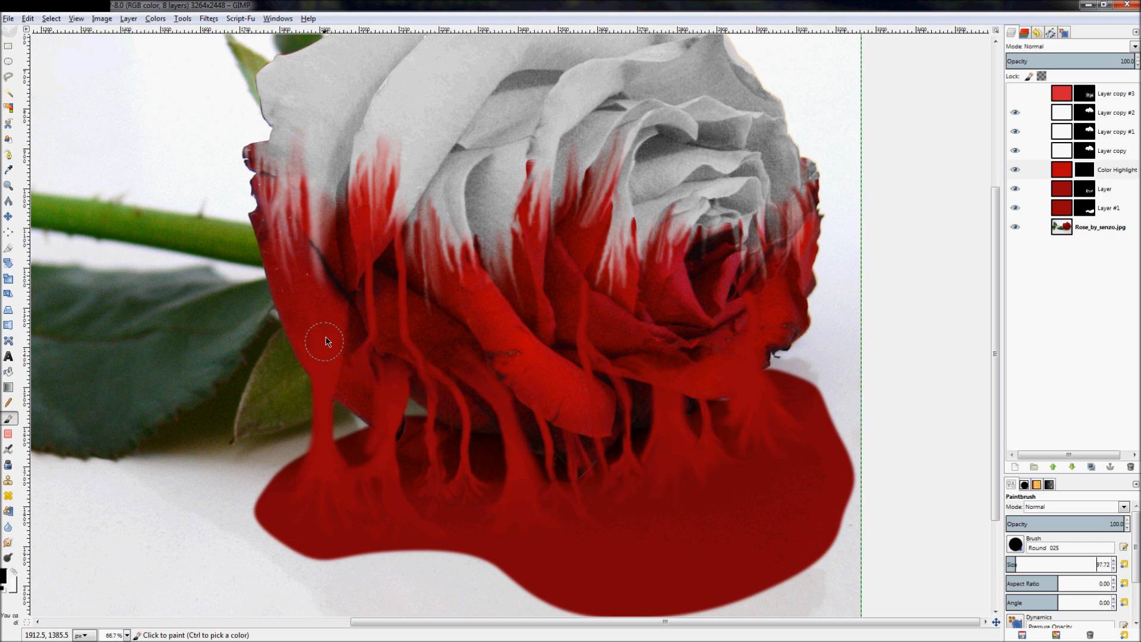
{"action": "key", "text": "x"}
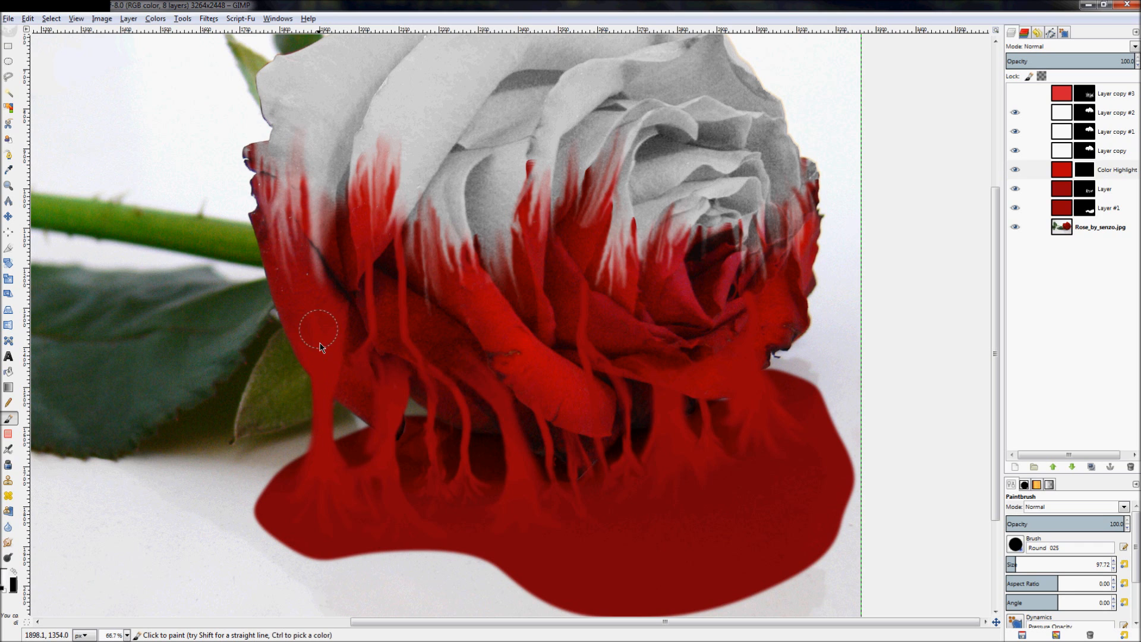
{"action": "left_click_drag", "start_coordinate": [319, 330], "coordinate": [329, 488]}
{"action": "left_click_drag", "start_coordinate": [392, 372], "coordinate": [386, 484]}
{"action": "mouse_move", "coordinate": [503, 359]}
{"action": "left_mouse_down"}
{"action": "mouse_move", "coordinate": [487, 396]}
{"action": "mouse_move", "coordinate": [508, 484]}
{"action": "left_mouse_up"}
- With brush size 41.53, paint mask highlights over the two drips farthest from the stem and the long drip beside them
{"action": "left_click", "coordinate": [1034, 570]}
{"action": "mouse_move", "coordinate": [667, 378]}
{"action": "left_mouse_down"}
{"action": "mouse_move", "coordinate": [678, 450]}
{"action": "mouse_move", "coordinate": [702, 469]}
{"action": "left_mouse_up"}
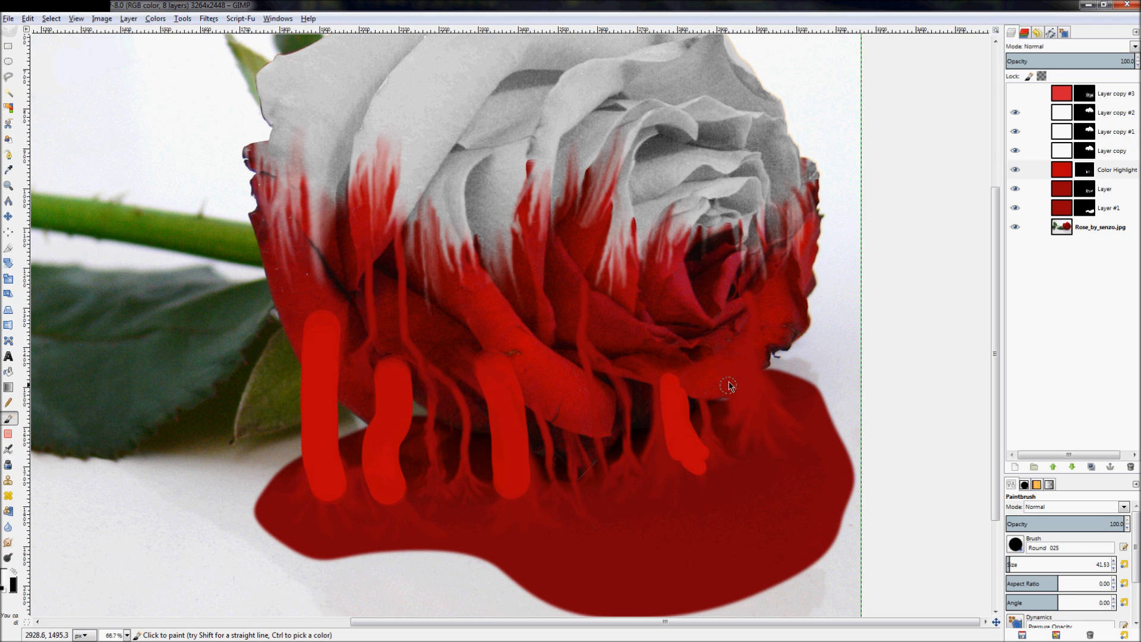
{"action": "left_click_drag", "start_coordinate": [760, 428], "coordinate": [776, 421]}
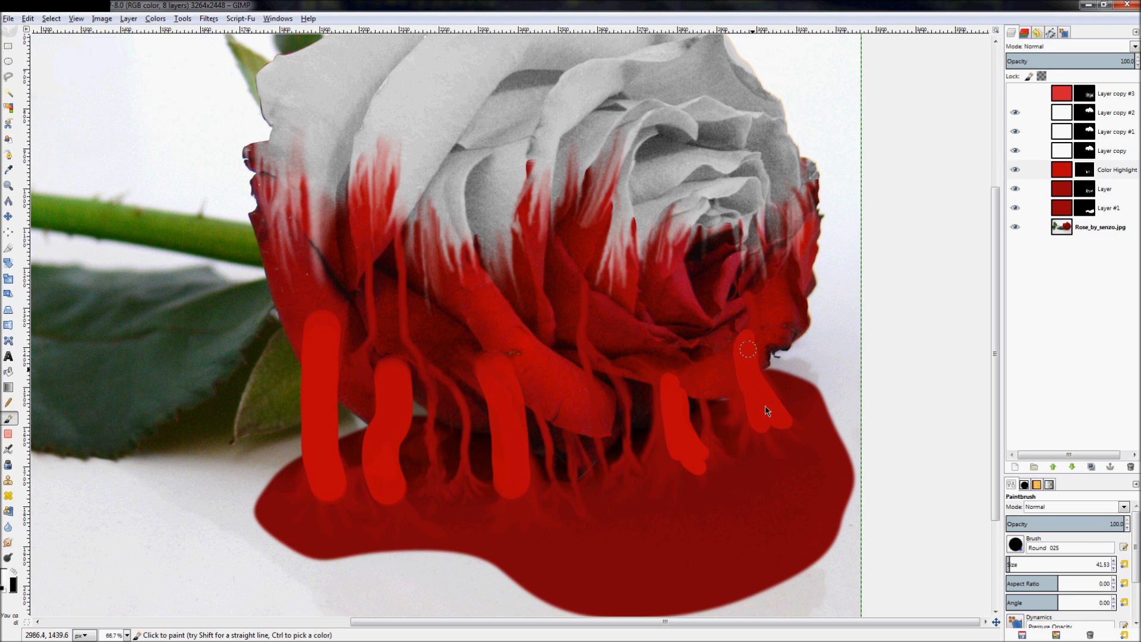
{"action": "mouse_move", "coordinate": [586, 291]}
{"action": "left_mouse_down"}
{"action": "mouse_move", "coordinate": [593, 343]}
{"action": "mouse_move", "coordinate": [609, 395]}
{"action": "left_mouse_up"}
- With brush size 21.10, paint thin white mask strokes along the narrow drips below the central petals and between the stem-side drips
{"action": "left_click_drag", "start_coordinate": [1027, 568], "coordinate": [1007, 568]}
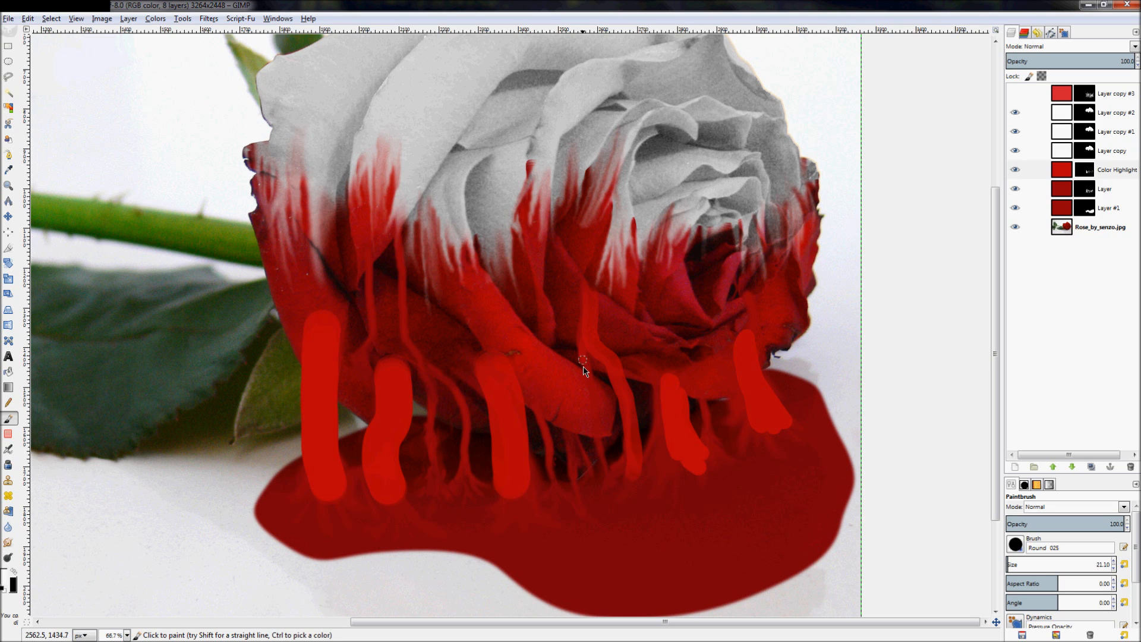
{"action": "left_click_drag", "start_coordinate": [600, 439], "coordinate": [610, 488]}
{"action": "mouse_move", "coordinate": [565, 423]}
{"action": "left_mouse_down"}
{"action": "mouse_move", "coordinate": [592, 473]}
{"action": "mouse_move", "coordinate": [579, 500]}
{"action": "mouse_move", "coordinate": [544, 453]}
{"action": "mouse_move", "coordinate": [560, 509]}
{"action": "left_mouse_up"}
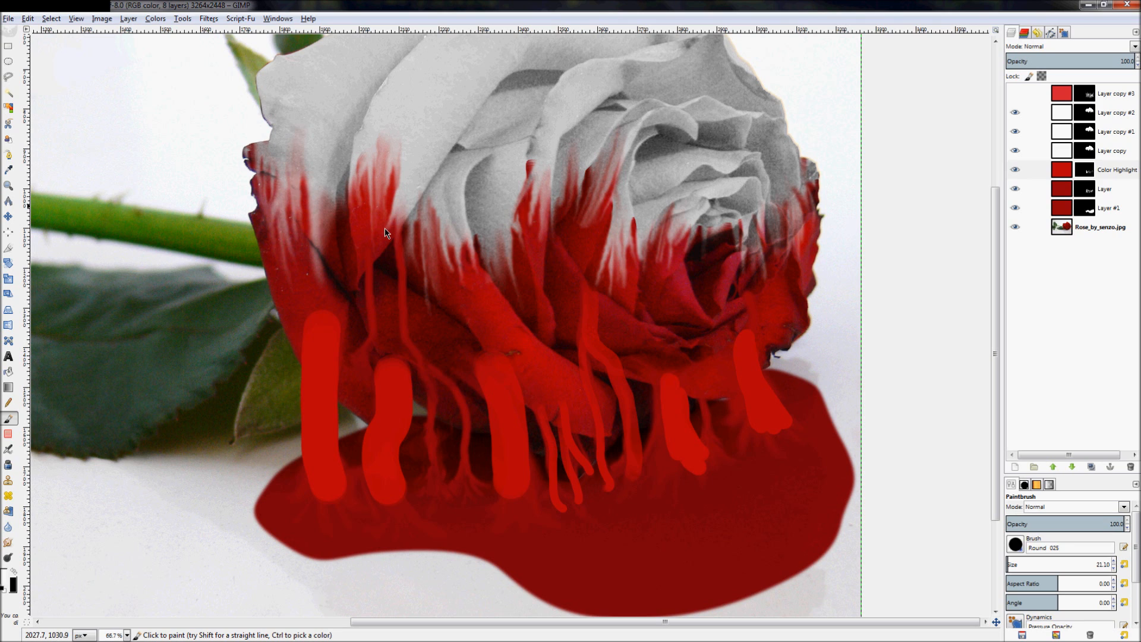
{"action": "mouse_move", "coordinate": [402, 270]}
{"action": "left_mouse_down"}
{"action": "mouse_move", "coordinate": [409, 338]}
{"action": "mouse_move", "coordinate": [467, 409]}
{"action": "mouse_move", "coordinate": [474, 477]}
{"action": "left_mouse_up"}
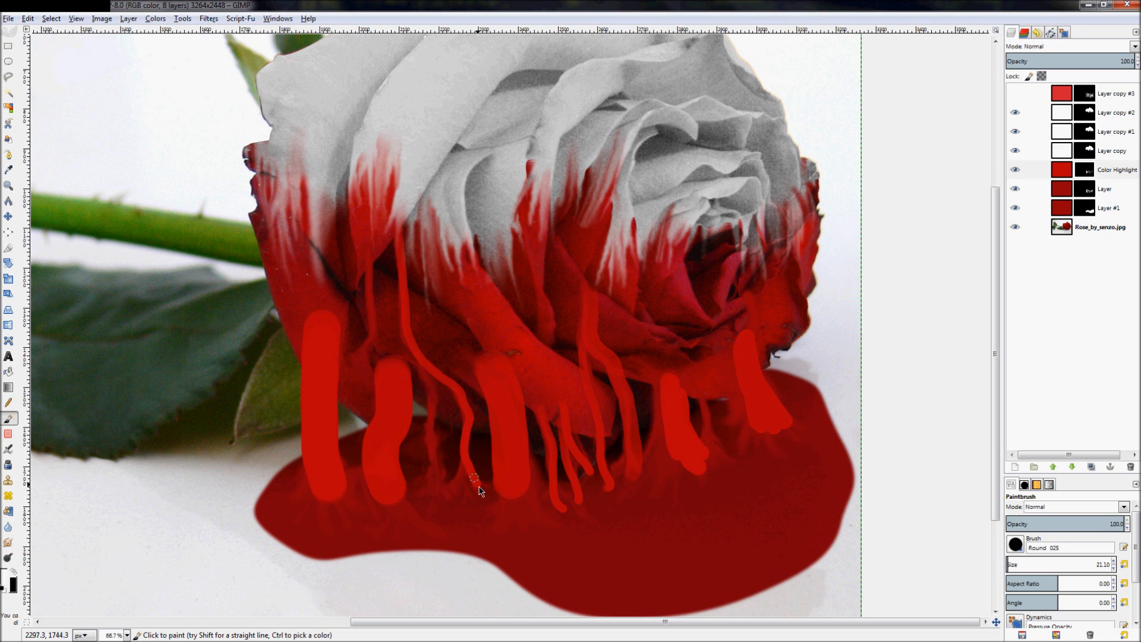
{"action": "left_click_drag", "start_coordinate": [431, 382], "coordinate": [451, 498]}
{"action": "left_click_drag", "start_coordinate": [373, 245], "coordinate": [367, 387]}
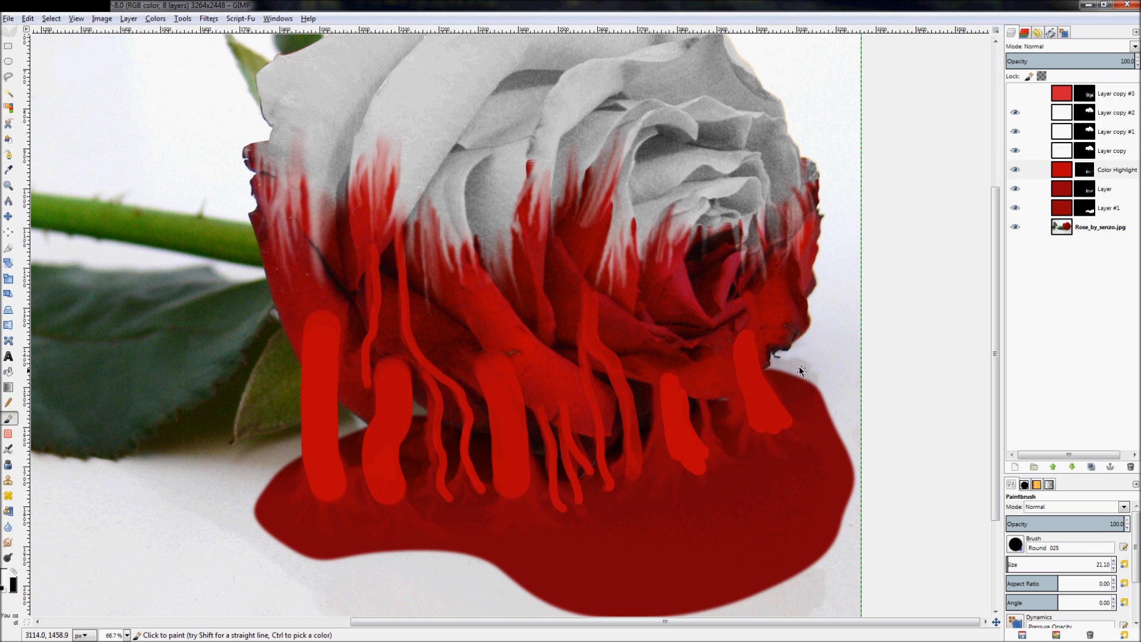
- With brush size 21.10, paint thin white mask strokes branching off the two drips farthest from the stem
{"action": "mouse_move", "coordinate": [759, 353]}
{"action": "left_mouse_down"}
{"action": "mouse_move", "coordinate": [781, 429]}
{"action": "mouse_move", "coordinate": [760, 355]}
{"action": "mouse_move", "coordinate": [805, 432]}
{"action": "left_mouse_up"}
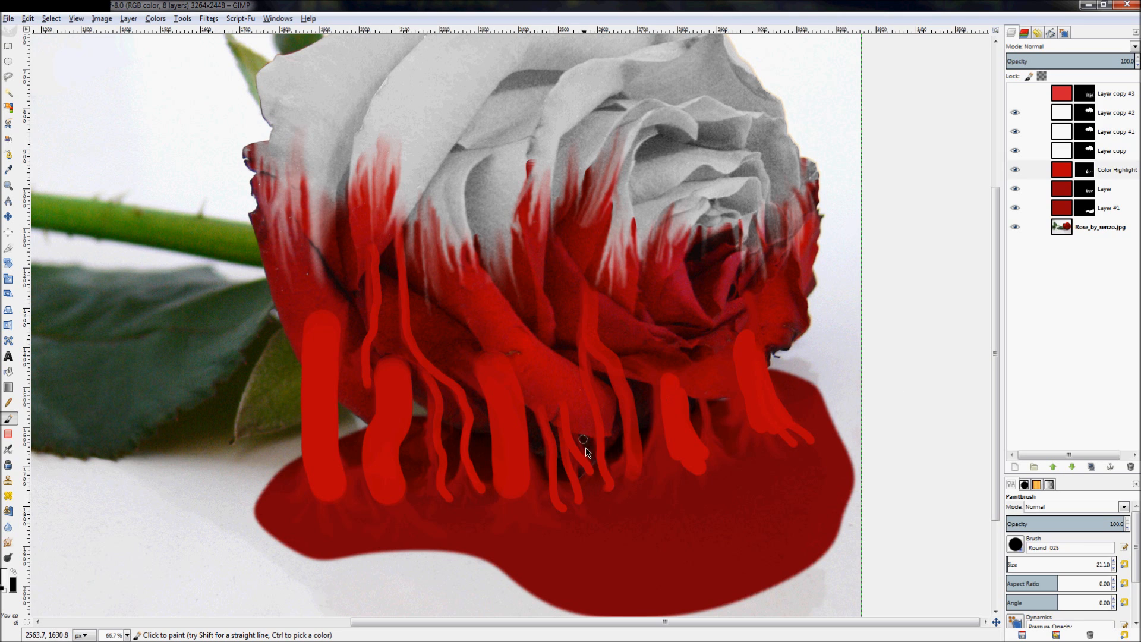
{"action": "left_click_drag", "start_coordinate": [700, 398], "coordinate": [717, 475]}
- With the Smudge tool at size 77.30, spread the lower ends of the five widest highlight strokes into the puddle
{"action": "left_click", "coordinate": [8, 542]}
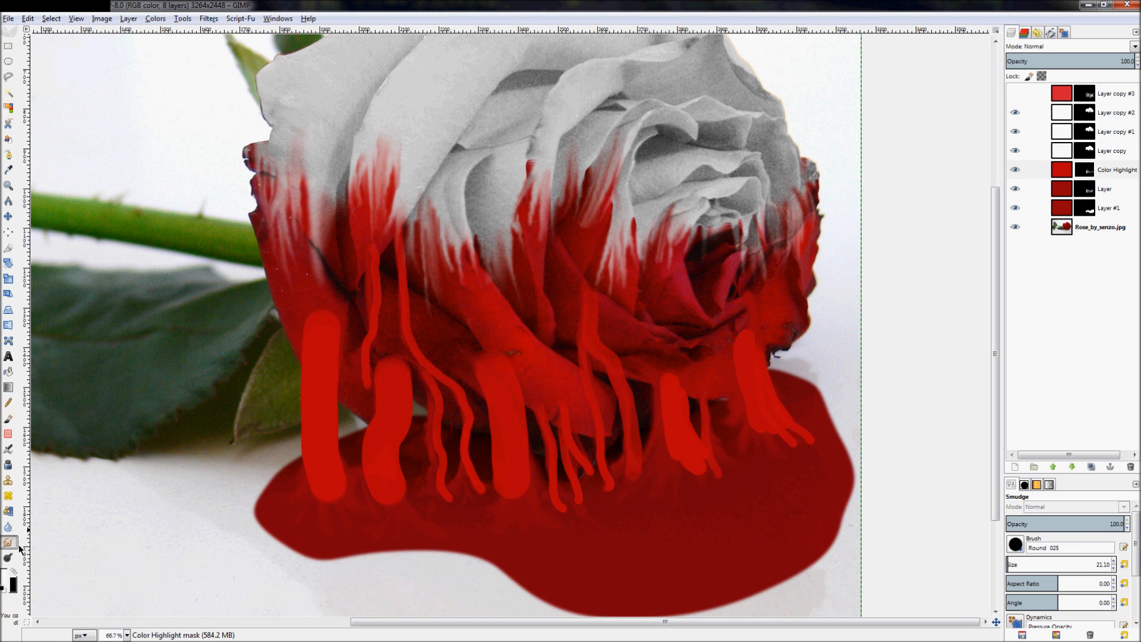
{"action": "left_click_drag", "start_coordinate": [1019, 568], "coordinate": [1120, 575]}
{"action": "left_click_drag", "start_coordinate": [682, 452], "coordinate": [697, 488]}
{"action": "left_click_drag", "start_coordinate": [1058, 573], "coordinate": [1024, 573]}
{"action": "left_click_drag", "start_coordinate": [709, 462], "coordinate": [729, 485]}
{"action": "mouse_move", "coordinate": [795, 453]}
{"action": "left_mouse_down"}
{"action": "mouse_move", "coordinate": [791, 439]}
{"action": "mouse_move", "coordinate": [809, 440]}
{"action": "mouse_move", "coordinate": [796, 422]}
{"action": "left_mouse_up"}
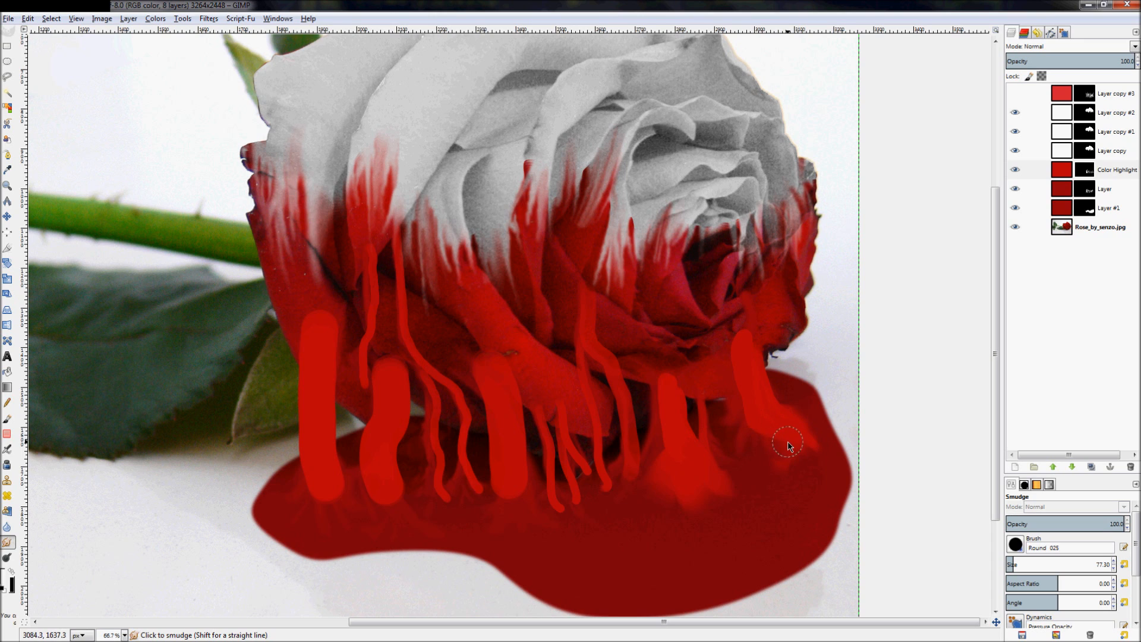
{"action": "left_click_drag", "start_coordinate": [501, 488], "coordinate": [517, 519]}
{"action": "left_click_drag", "start_coordinate": [384, 492], "coordinate": [423, 514]}
{"action": "left_click_drag", "start_coordinate": [327, 489], "coordinate": [359, 515]}
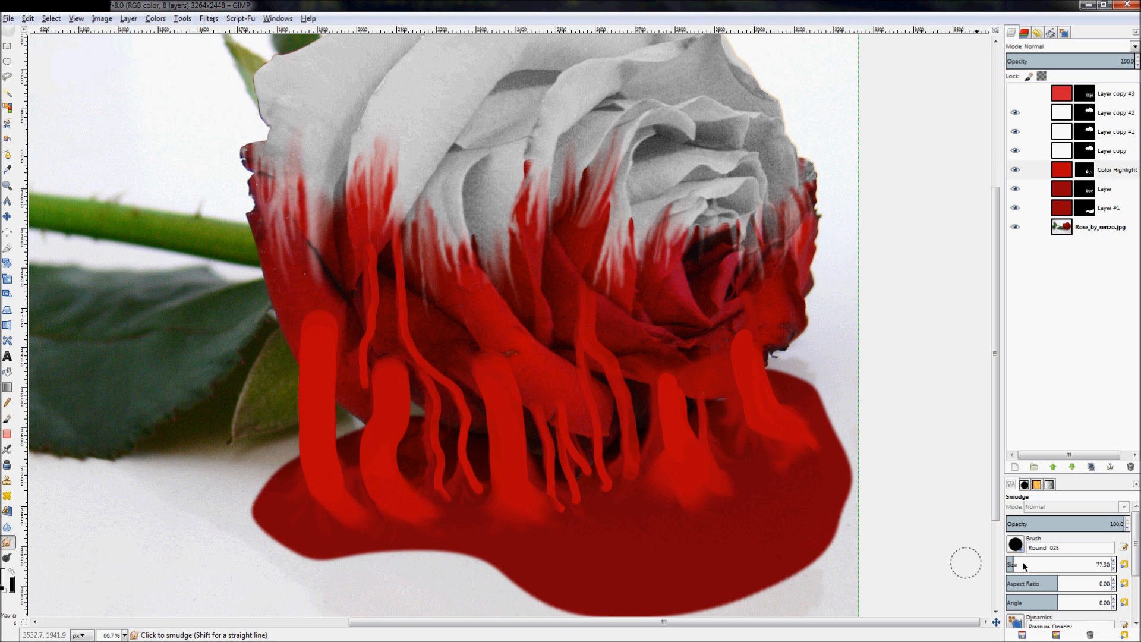
- With Smudge size 27.92, blend the upper end of the drip highlight farthest from the stem into the petals
{"action": "left_click_drag", "start_coordinate": [1024, 566], "coordinate": [1034, 558]}
{"action": "left_click_drag", "start_coordinate": [752, 345], "coordinate": [749, 318]}
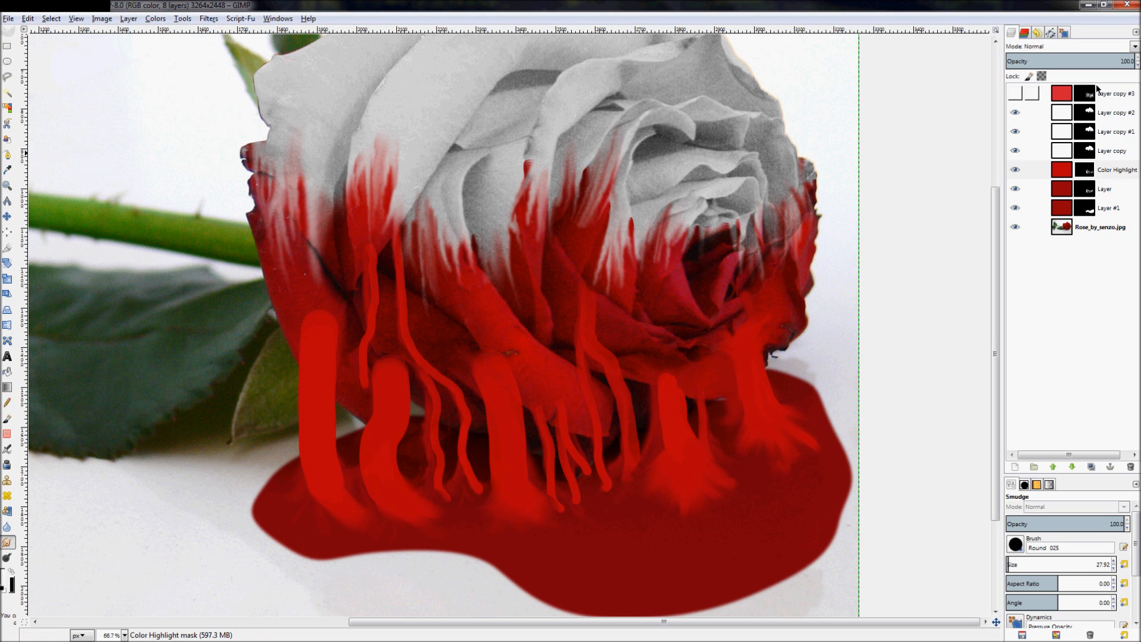
- Lower the Color Highlight layer's opacity to 30 to preview the blend, and restore it to 100
{"action": "mouse_move", "coordinate": [1112, 66]}
{"action": "left_mouse_down"}
{"action": "mouse_move", "coordinate": [943, 66]}
{"action": "mouse_move", "coordinate": [174, 159]}
{"action": "mouse_move", "coordinate": [202, 156]}
{"action": "left_mouse_up"}
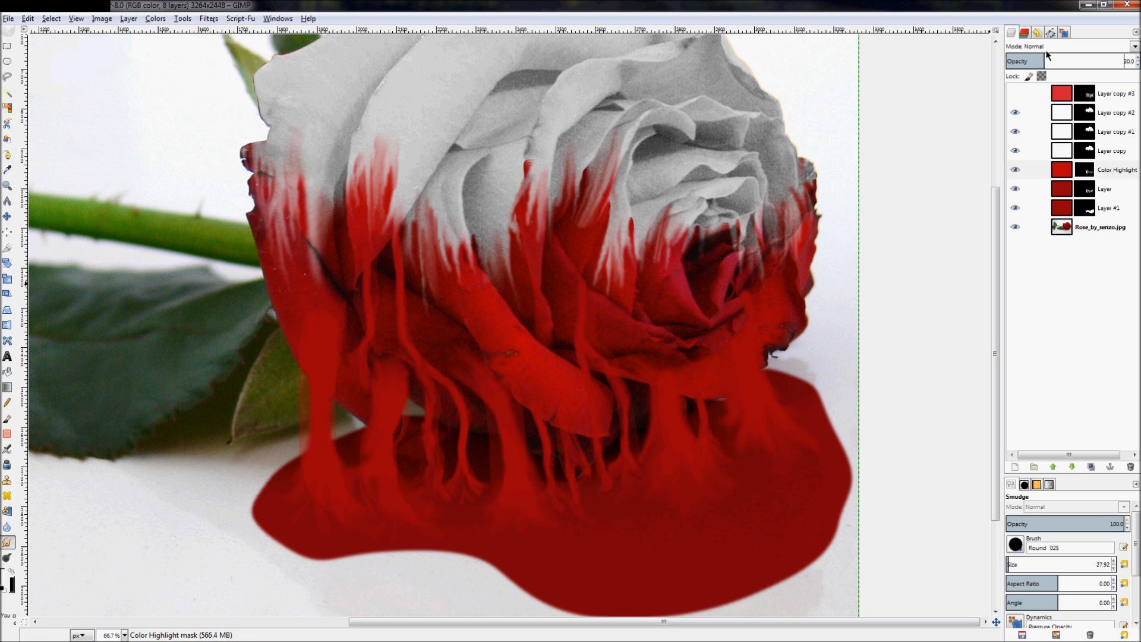
{"action": "left_click_drag", "start_coordinate": [1041, 62], "coordinate": [1136, 62]}
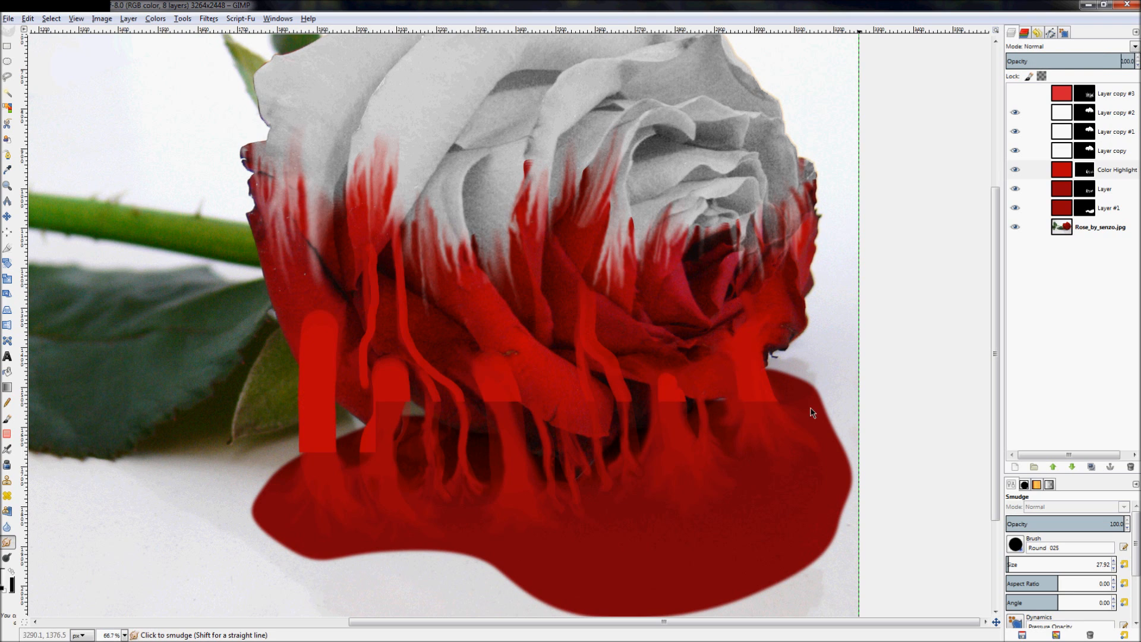
- Smudge the narrow drips' lower ends into the puddle and, with a reduced smudge rate, blend both ends of the stem-side drip highlight
{"action": "mouse_move", "coordinate": [627, 460]}
{"action": "left_mouse_down"}
{"action": "mouse_move", "coordinate": [596, 471]}
{"action": "mouse_move", "coordinate": [634, 504]}
{"action": "mouse_move", "coordinate": [609, 489]}
{"action": "mouse_move", "coordinate": [625, 507]}
{"action": "left_mouse_up"}
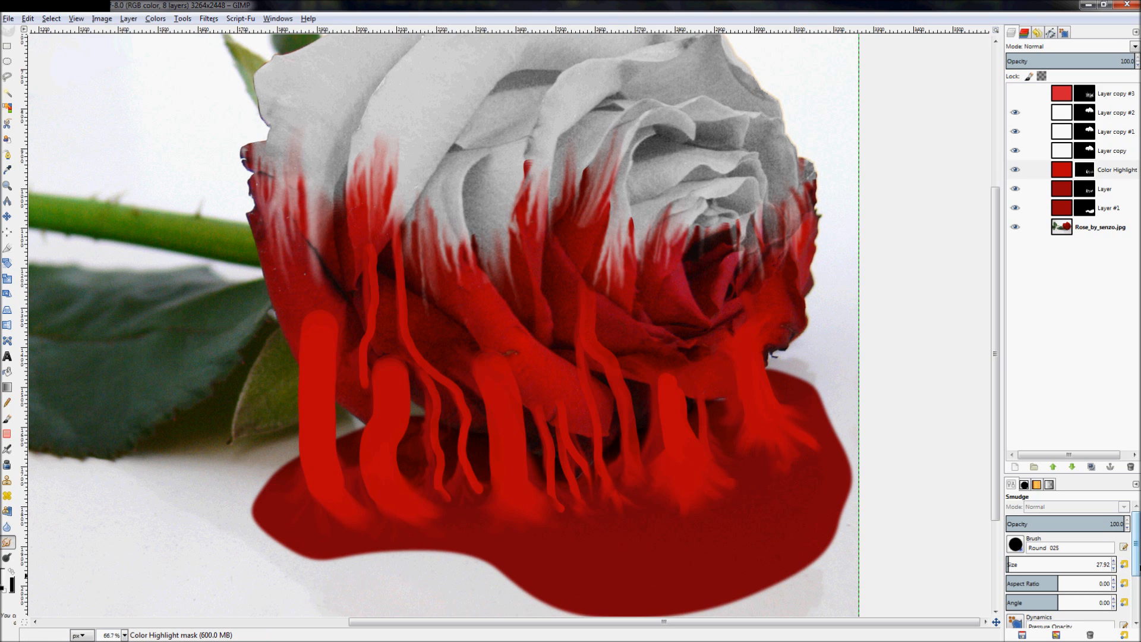
{"action": "scroll", "coordinate": [1099, 595], "scroll_direction": "down", "scroll_amount": 3}
{"action": "left_click_drag", "start_coordinate": [1040, 625], "coordinate": [1019, 624]}
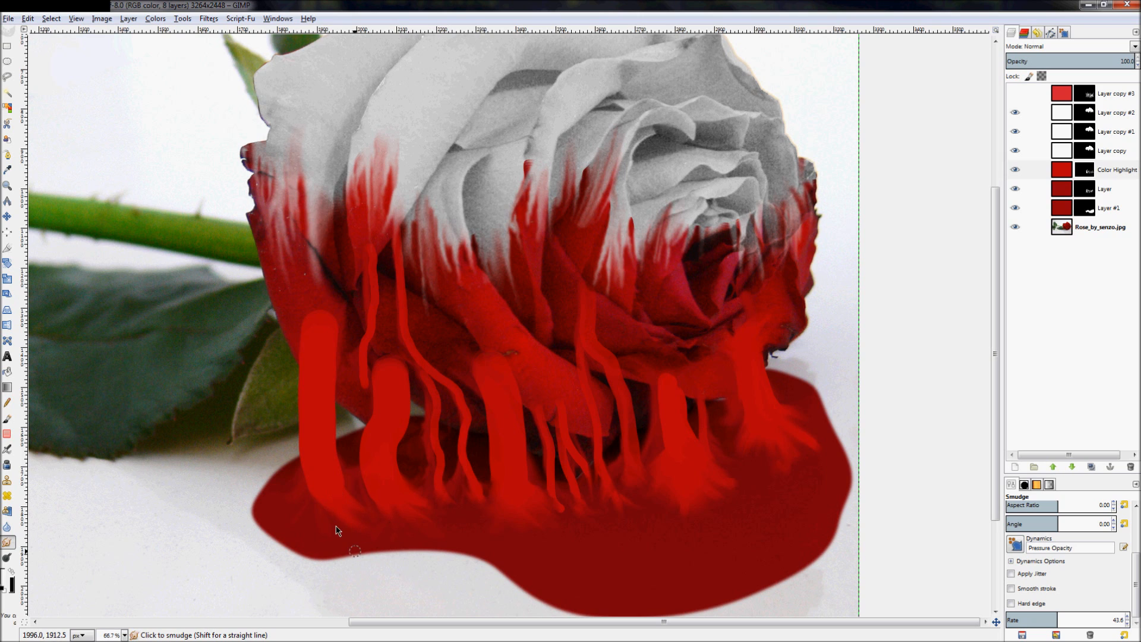
{"action": "mouse_move", "coordinate": [323, 512]}
{"action": "left_mouse_down"}
{"action": "mouse_move", "coordinate": [305, 483]}
{"action": "mouse_move", "coordinate": [283, 501]}
{"action": "mouse_move", "coordinate": [311, 519]}
{"action": "left_mouse_up"}
{"action": "mouse_move", "coordinate": [307, 324]}
{"action": "left_mouse_down"}
{"action": "mouse_move", "coordinate": [295, 284]}
{"action": "mouse_move", "coordinate": [319, 313]}
{"action": "mouse_move", "coordinate": [317, 274]}
{"action": "mouse_move", "coordinate": [335, 285]}
{"action": "mouse_move", "coordinate": [334, 342]}
{"action": "mouse_move", "coordinate": [284, 281]}
{"action": "mouse_move", "coordinate": [323, 309]}
{"action": "mouse_move", "coordinate": [308, 333]}
{"action": "mouse_move", "coordinate": [307, 412]}
{"action": "mouse_move", "coordinate": [300, 342]}
{"action": "mouse_move", "coordinate": [310, 359]}
{"action": "mouse_move", "coordinate": [305, 330]}
{"action": "mouse_move", "coordinate": [308, 412]}
{"action": "left_mouse_up"}
- Erase the outer edge of the stem-side drip highlight on the mask and smudge the narrowed highlight's edges
{"action": "key", "text": "shift+e"}
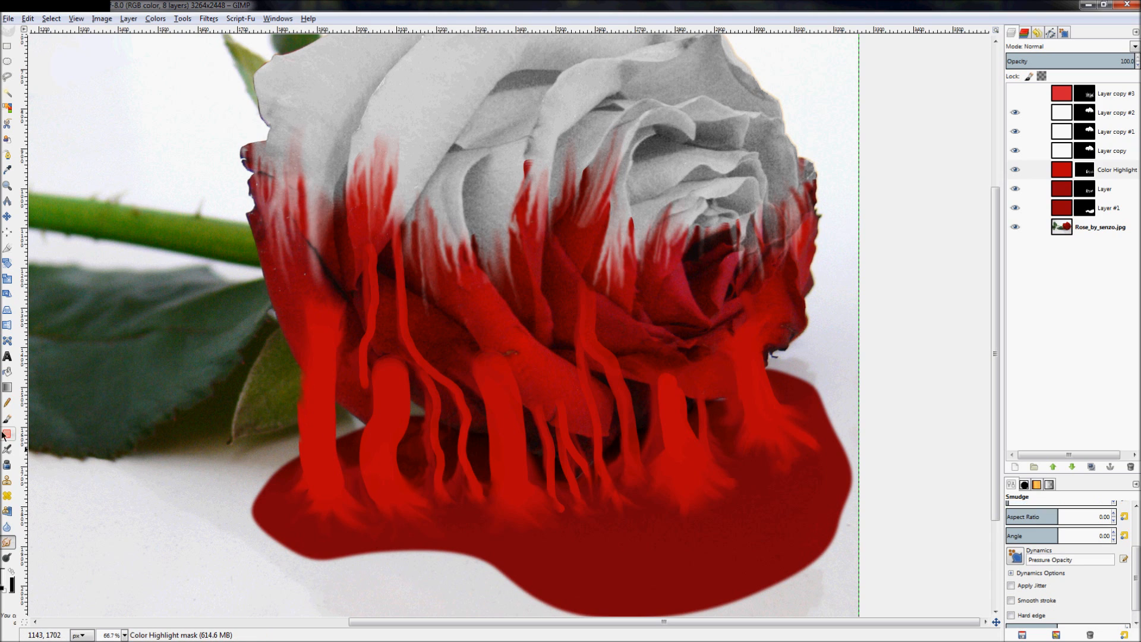
{"action": "mouse_move", "coordinate": [300, 374]}
{"action": "left_mouse_down"}
{"action": "mouse_move", "coordinate": [296, 304]}
{"action": "mouse_move", "coordinate": [306, 477]}
{"action": "left_mouse_up"}
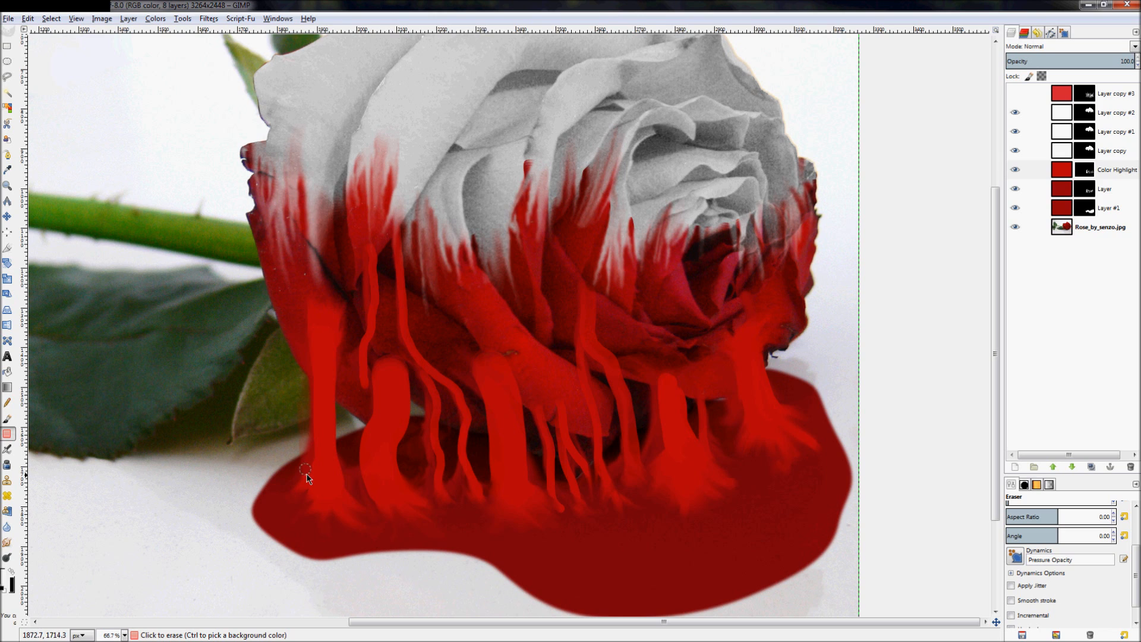
{"action": "mouse_move", "coordinate": [301, 377]}
{"action": "left_mouse_down"}
{"action": "mouse_move", "coordinate": [309, 405]}
{"action": "mouse_move", "coordinate": [307, 363]}
{"action": "mouse_move", "coordinate": [308, 507]}
{"action": "left_mouse_up"}
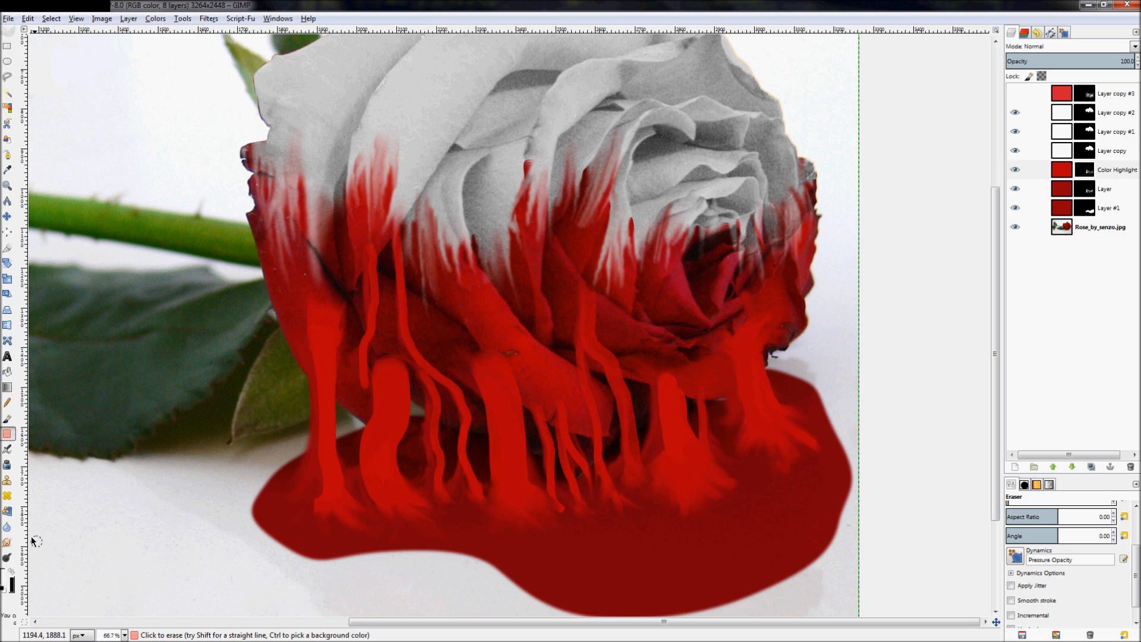
{"action": "left_click", "coordinate": [7, 543]}
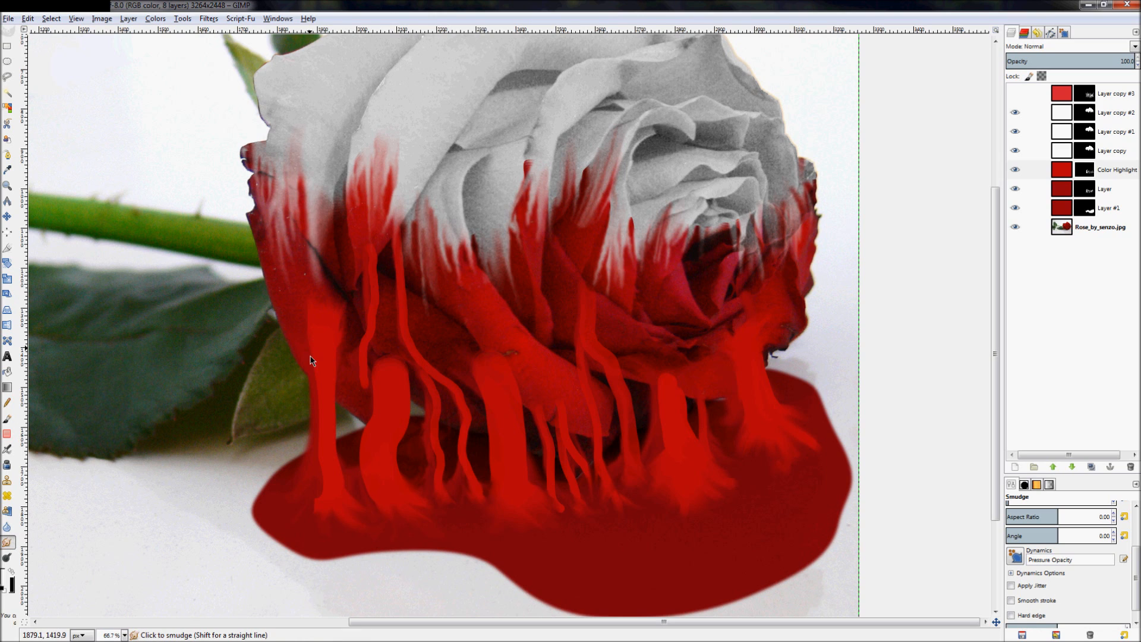
{"action": "left_click_drag", "start_coordinate": [317, 402], "coordinate": [349, 526]}
- Erase part of the second wide drip's highlight to narrow it, and smudge its ends into the petals and puddle
{"action": "left_click", "coordinate": [7, 433]}
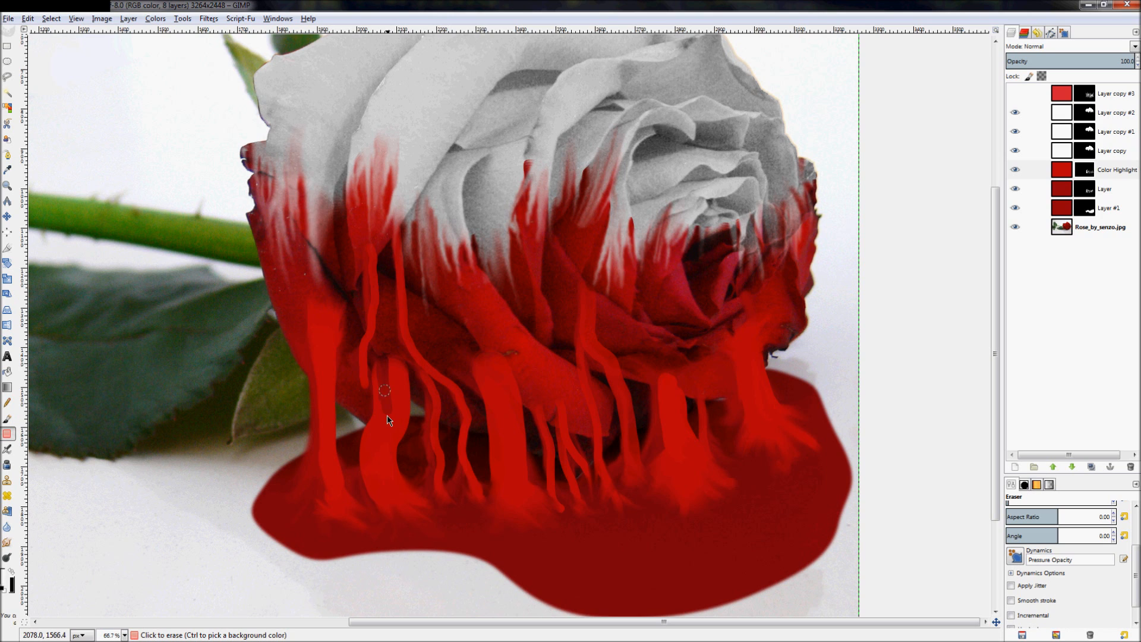
{"action": "mouse_move", "coordinate": [381, 378]}
{"action": "left_mouse_down"}
{"action": "mouse_move", "coordinate": [384, 427]}
{"action": "mouse_move", "coordinate": [373, 461]}
{"action": "mouse_move", "coordinate": [361, 457]}
{"action": "mouse_move", "coordinate": [397, 518]}
{"action": "left_mouse_up"}
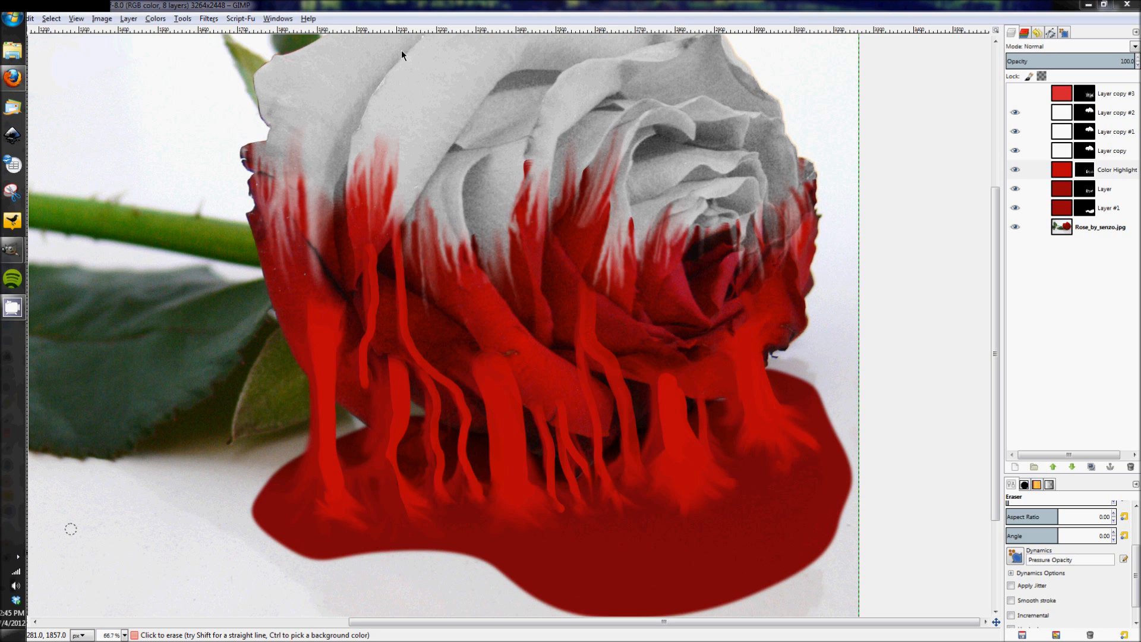
{"action": "key", "text": "s"}
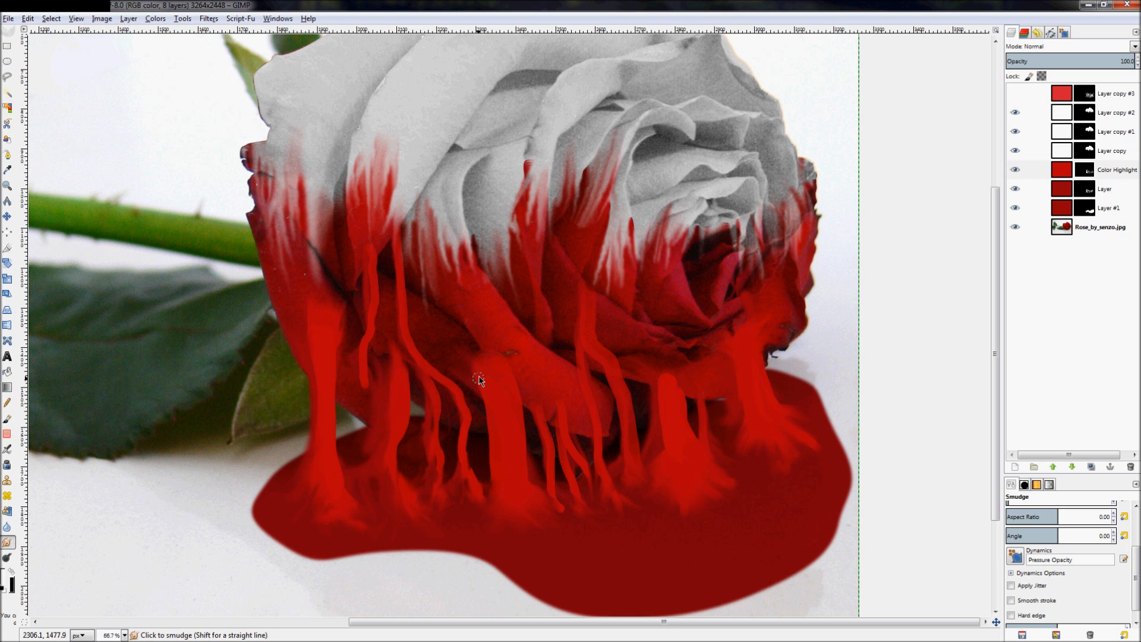
- Erase the stem-facing edge of the third wide drip's highlight on the mask and smudge it into the surrounding red
{"action": "key", "text": "e"}
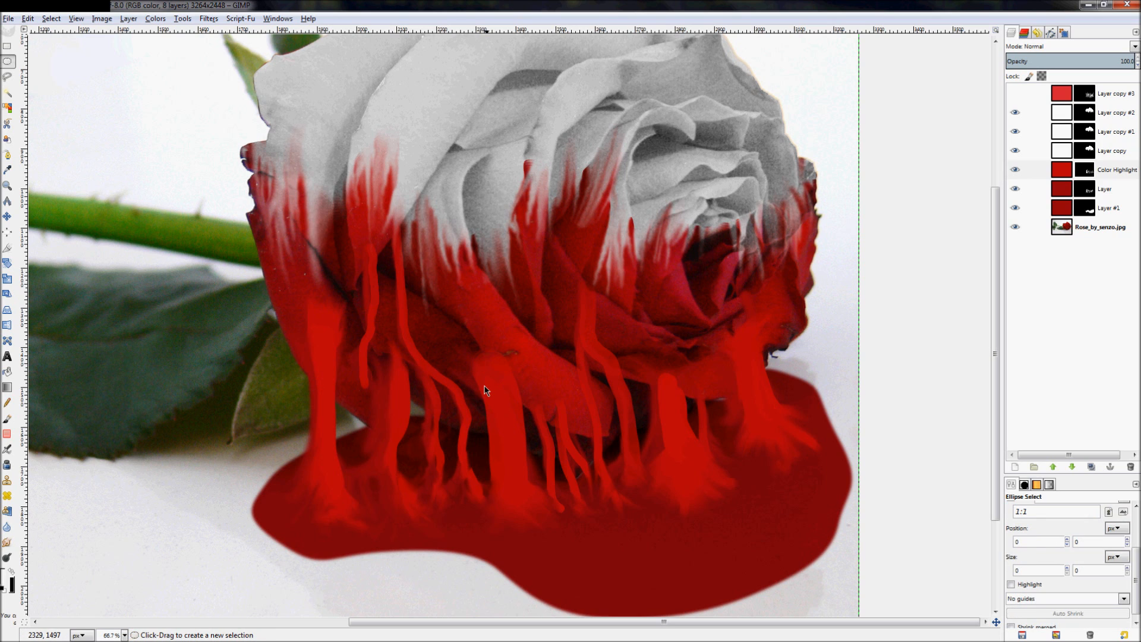
{"action": "key", "text": "shift+e"}
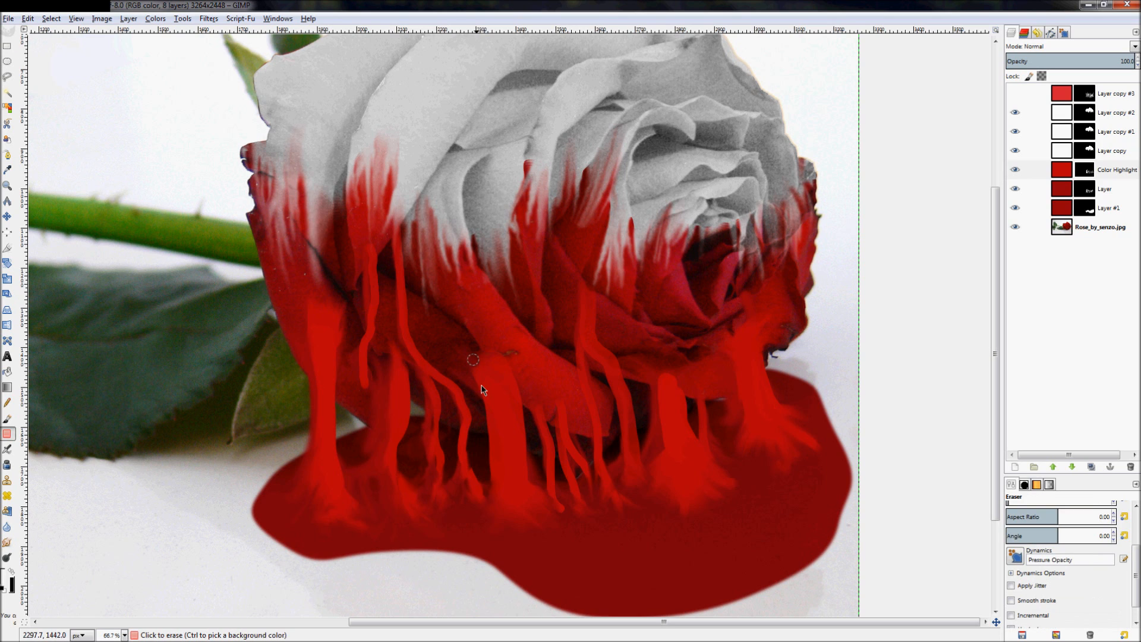
{"action": "left_click_drag", "start_coordinate": [493, 468], "coordinate": [495, 502]}
{"action": "mouse_move", "coordinate": [480, 369]}
{"action": "left_mouse_down"}
{"action": "mouse_move", "coordinate": [517, 470]}
{"action": "mouse_move", "coordinate": [503, 466]}
{"action": "mouse_move", "coordinate": [498, 512]}
{"action": "left_mouse_up"}
{"action": "mouse_move", "coordinate": [467, 348]}
{"action": "left_mouse_down"}
{"action": "mouse_move", "coordinate": [514, 482]}
{"action": "mouse_move", "coordinate": [475, 353]}
{"action": "mouse_move", "coordinate": [504, 533]}
{"action": "left_mouse_up"}
{"action": "key", "text": "s"}
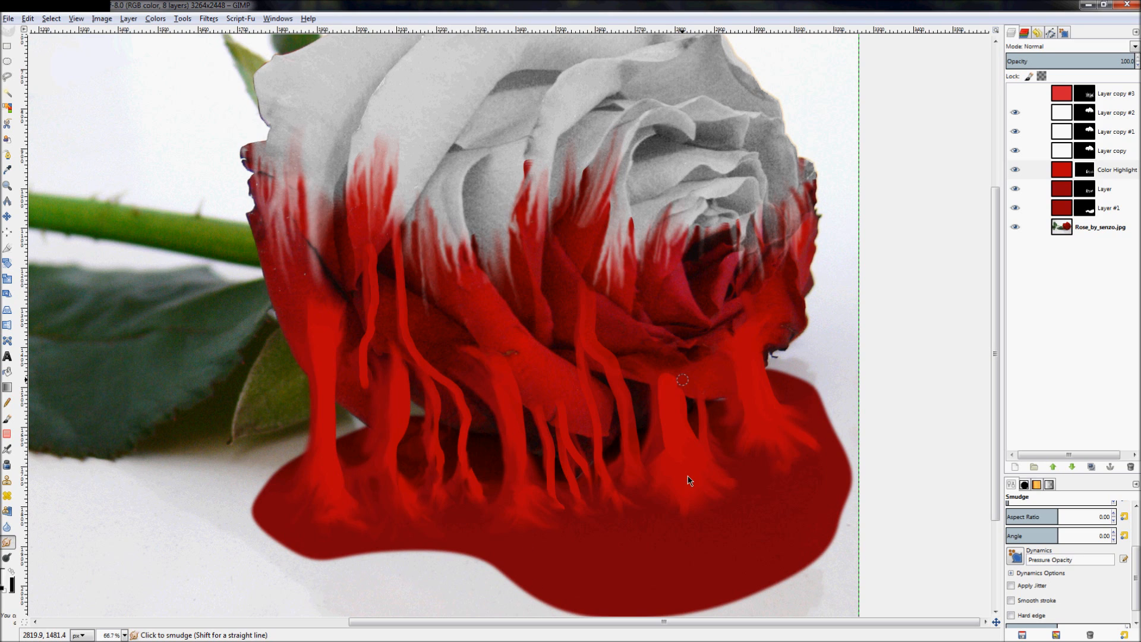
{"action": "mouse_move", "coordinate": [5, 500]}
{"action": "left_click", "coordinate": [19, 557]}
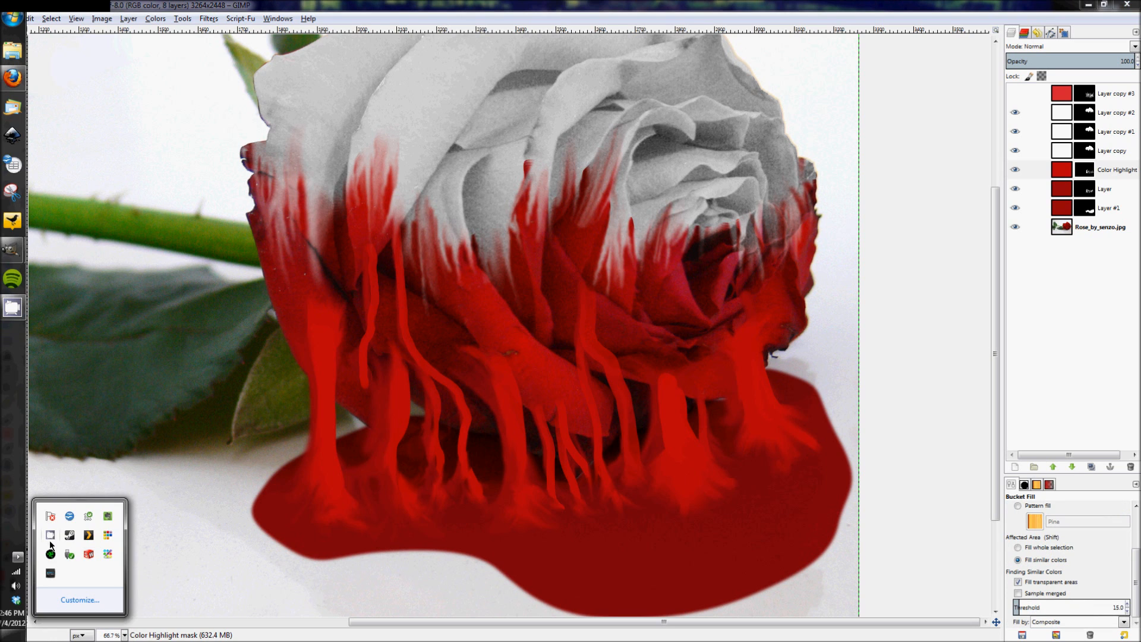
{"action": "right_click", "coordinate": [51, 542]}
{"action": "left_click", "coordinate": [89, 503]}
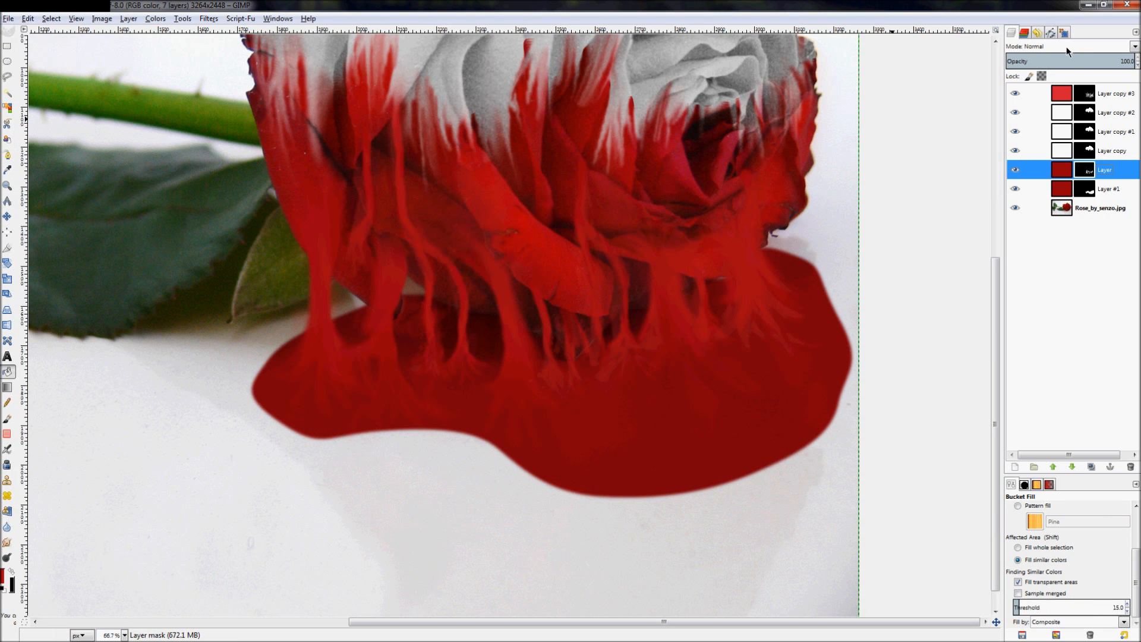
- Raise the Layer copy #3 opacity to 100 to inspect its highlights, and set it to 35.7
{"action": "left_click", "coordinate": [1032, 94]}
{"action": "left_click_drag", "start_coordinate": [1042, 60], "coordinate": [1136, 60]}
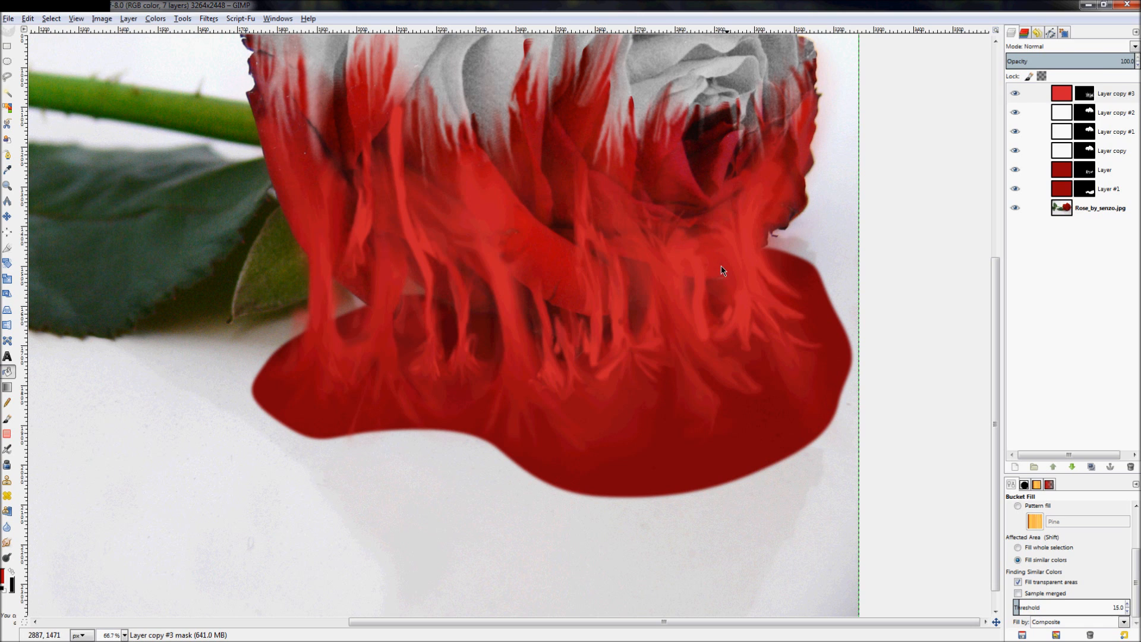
{"action": "left_click_drag", "start_coordinate": [1107, 64], "coordinate": [1127, 61]}
{"action": "type", "text": "5.7"}
{"action": "key", "text": "Return"}
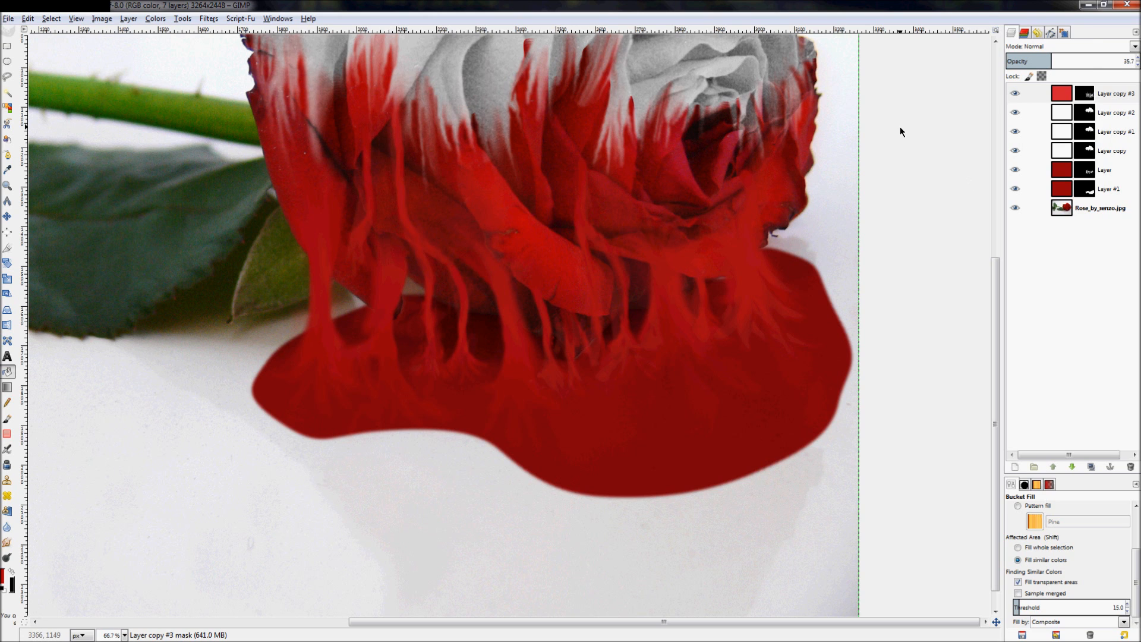
- Choose a brighter red as the foreground color for the Layer copy #3 highlight layer
{"action": "left_click", "coordinate": [1062, 93]}
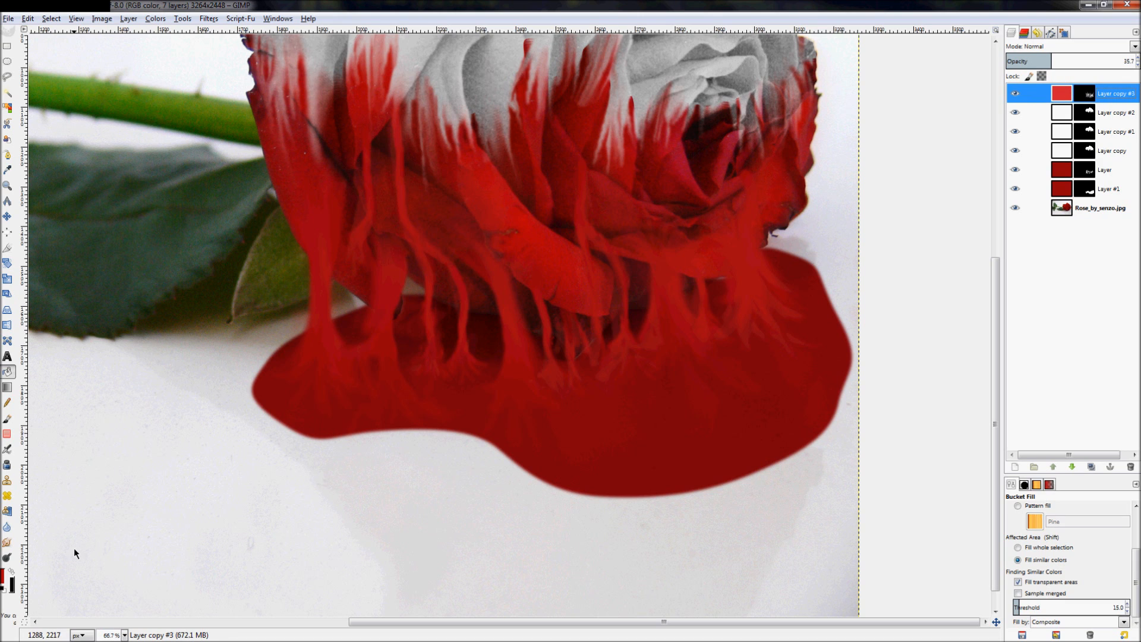
{"action": "left_click", "coordinate": [7, 572]}
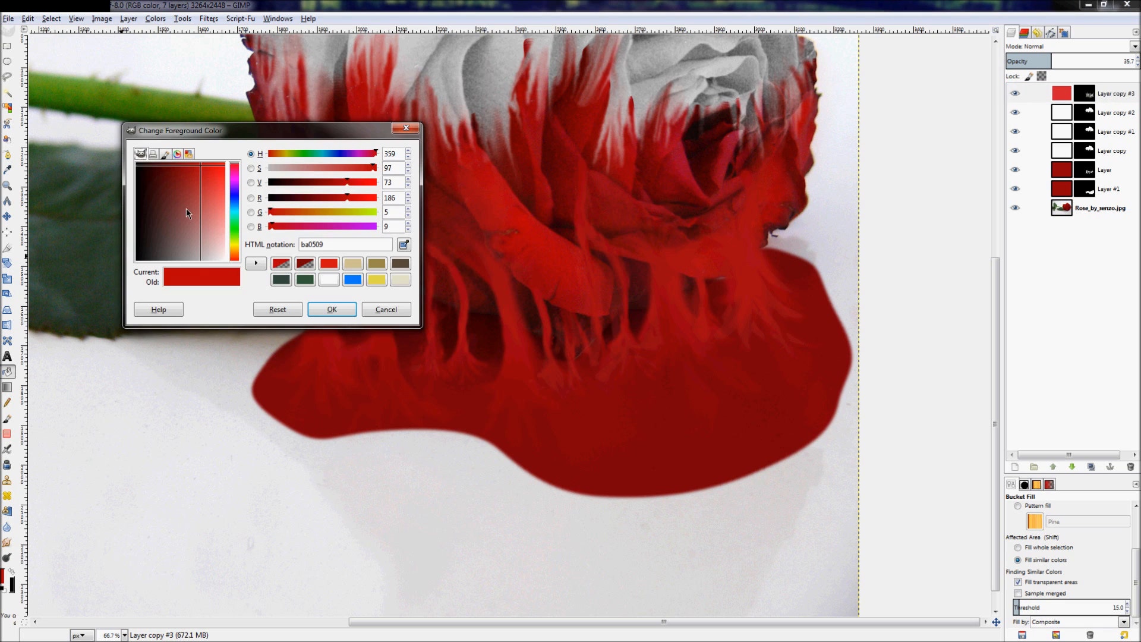
{"action": "left_click", "coordinate": [212, 168]}
{"action": "left_click", "coordinate": [332, 309]}
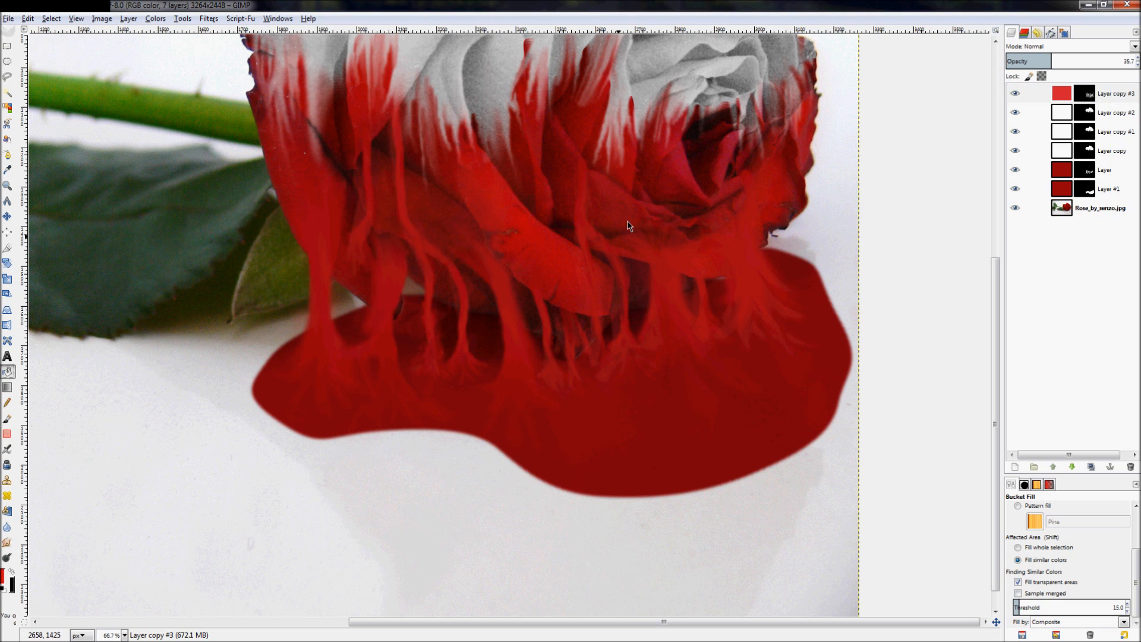
{"action": "left_click", "coordinate": [1053, 94]}
- Create a layer group above Layer #1 and place Layer #1 inside it
{"action": "left_click", "coordinate": [1102, 189]}
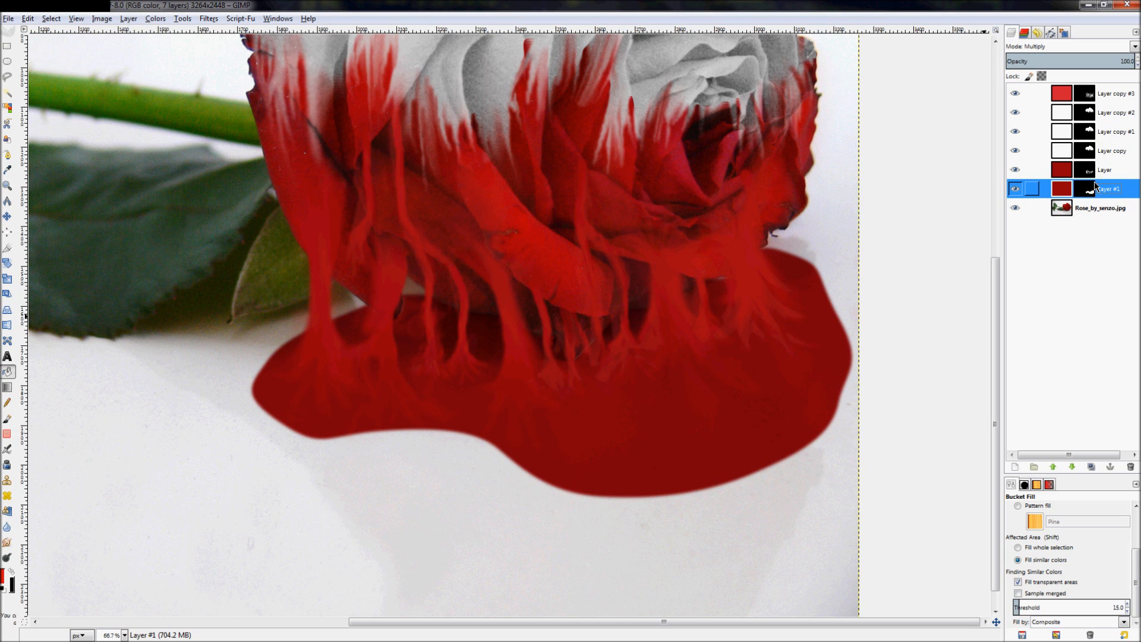
{"action": "left_click", "coordinate": [1034, 467]}
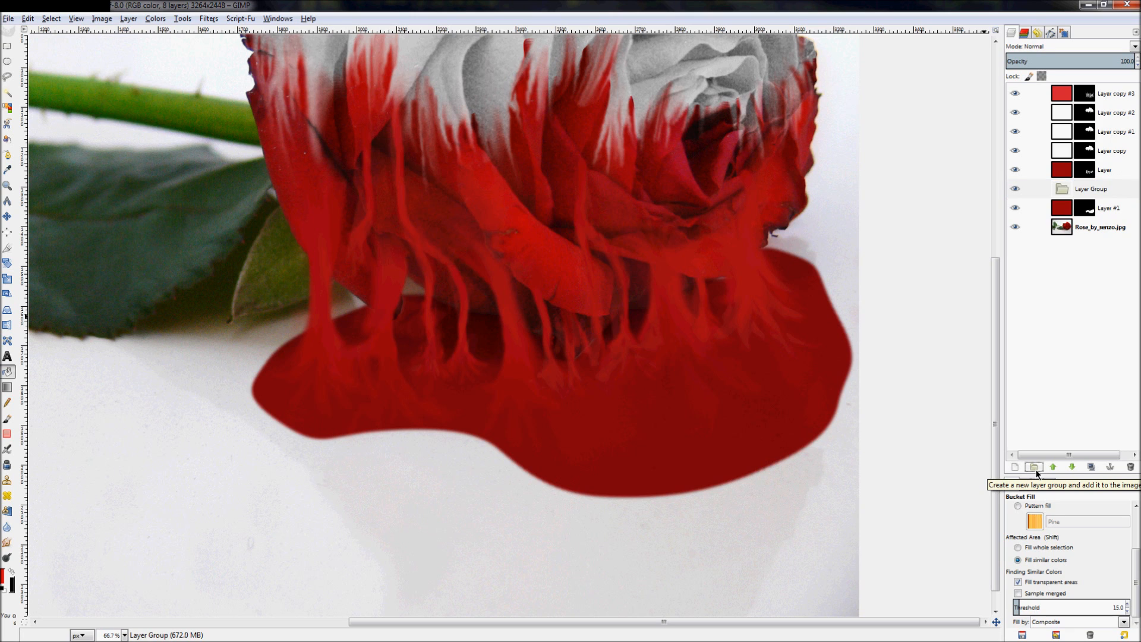
{"action": "left_click", "coordinate": [1119, 209]}
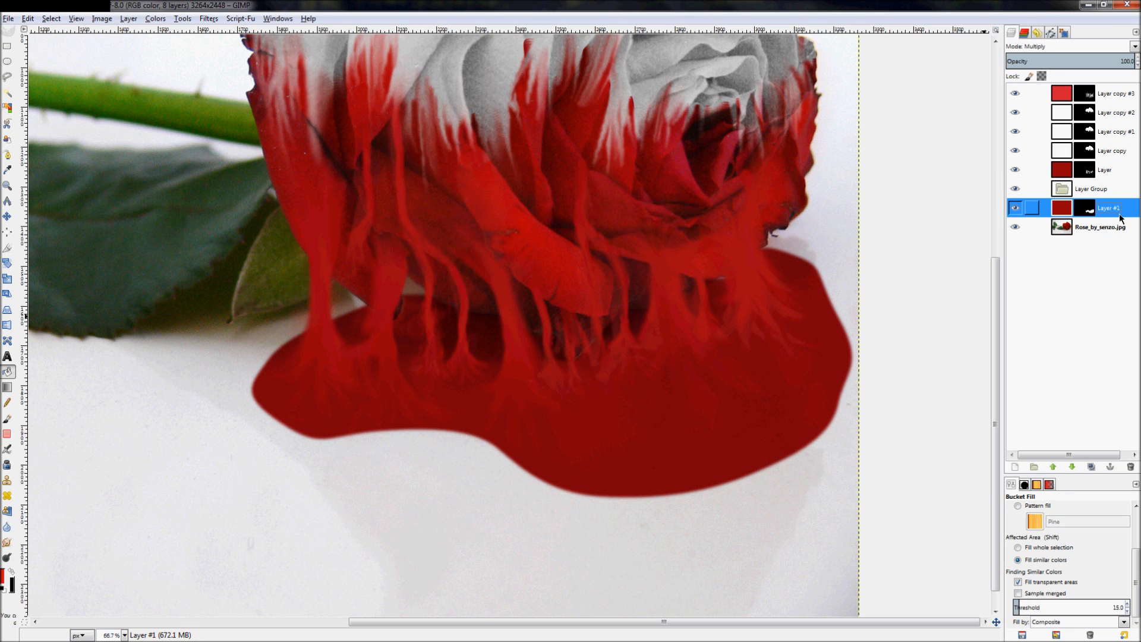
{"action": "left_click_drag", "start_coordinate": [1118, 212], "coordinate": [1094, 194]}
{"action": "left_click", "coordinate": [1092, 190]}
{"action": "left_click", "coordinate": [1116, 207]}
{"action": "key", "text": "m"}
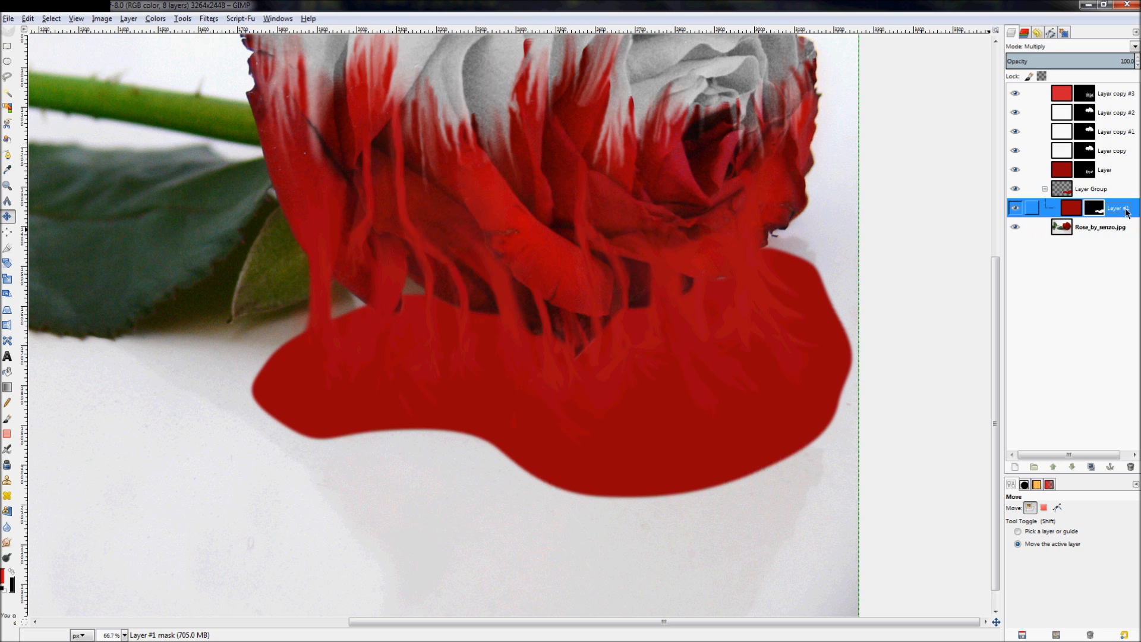
{"action": "left_click", "coordinate": [1069, 211]}
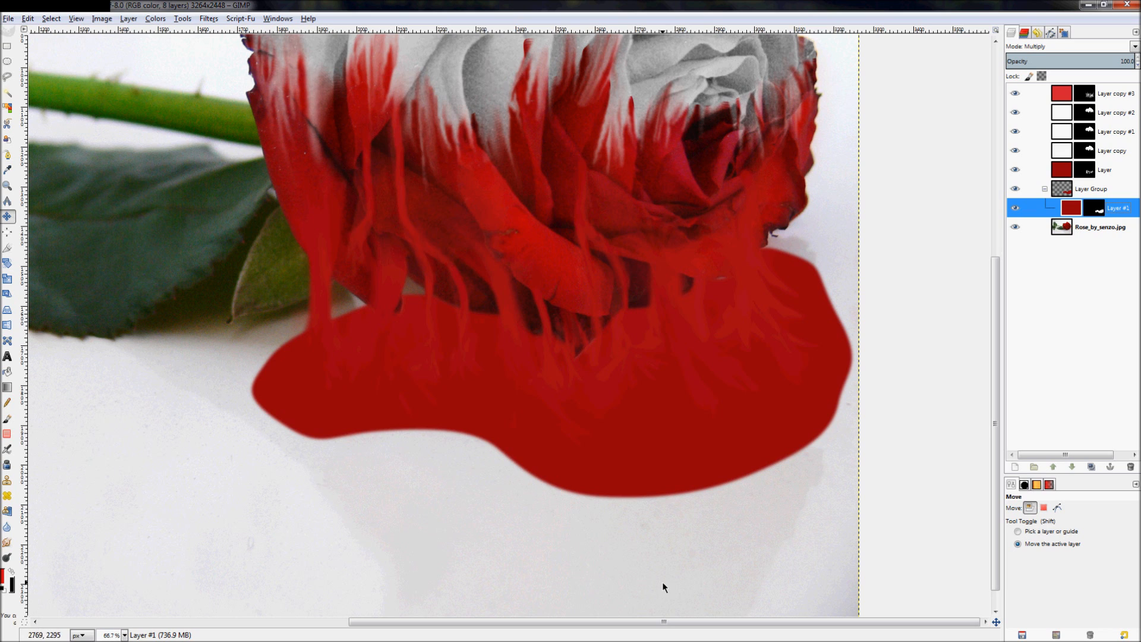
- Set the layer group's blend mode to Multiply and the blend mode of Layer #1 inside it to Normal
{"action": "left_click", "coordinate": [1107, 193]}
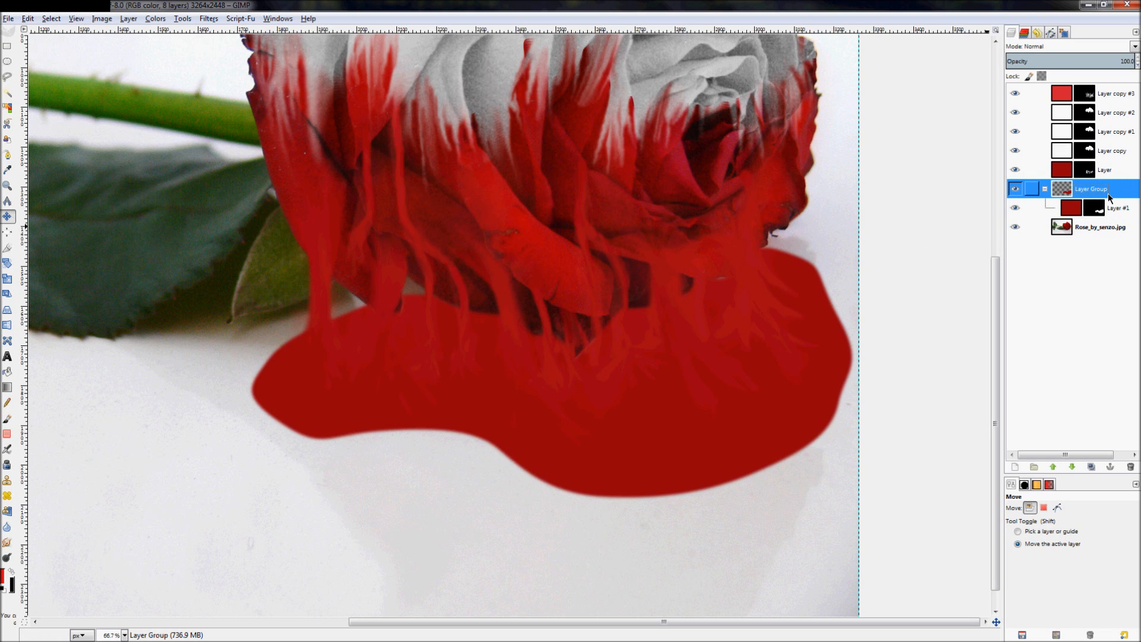
{"action": "left_click", "coordinate": [1133, 46]}
{"action": "left_click", "coordinate": [1070, 160]}
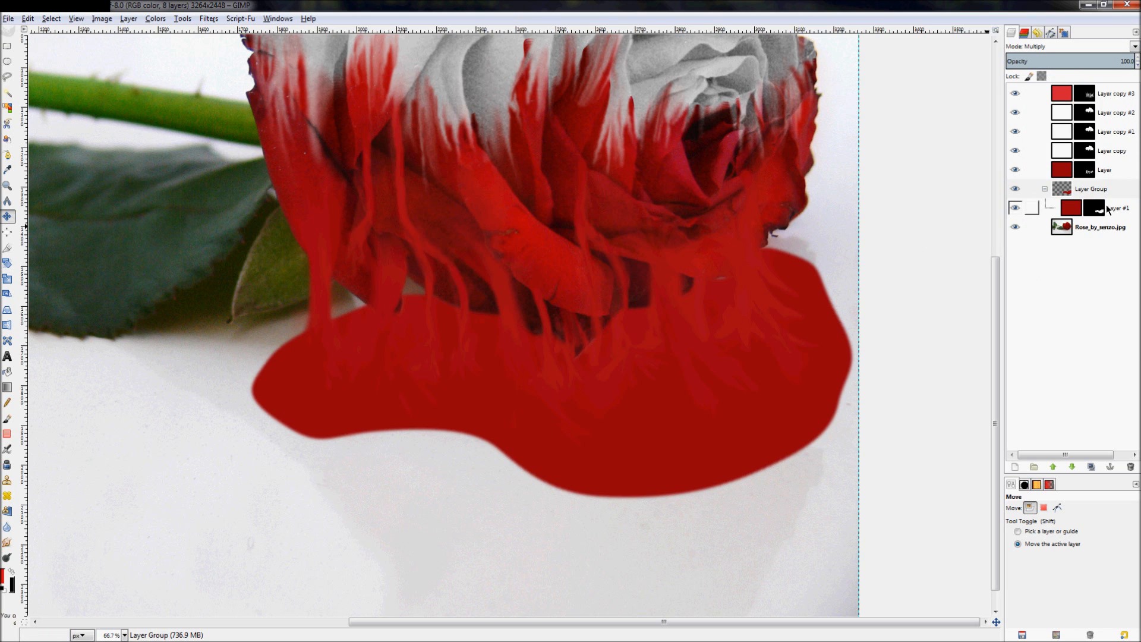
{"action": "left_click", "coordinate": [1117, 209]}
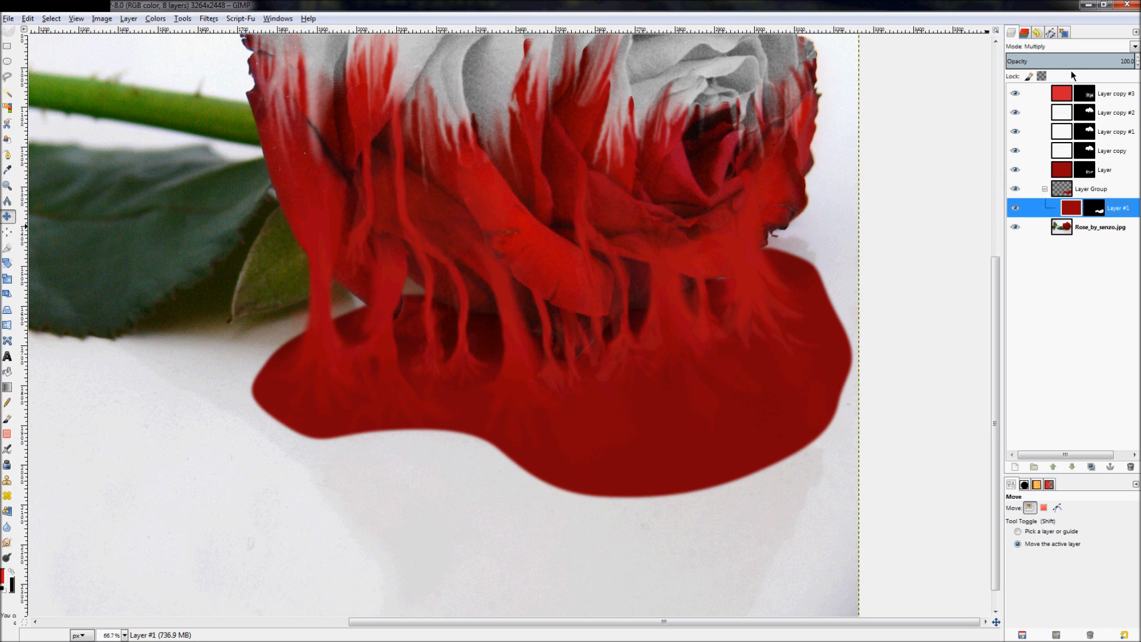
{"action": "left_click", "coordinate": [1095, 46]}
{"action": "left_click", "coordinate": [1082, 60]}
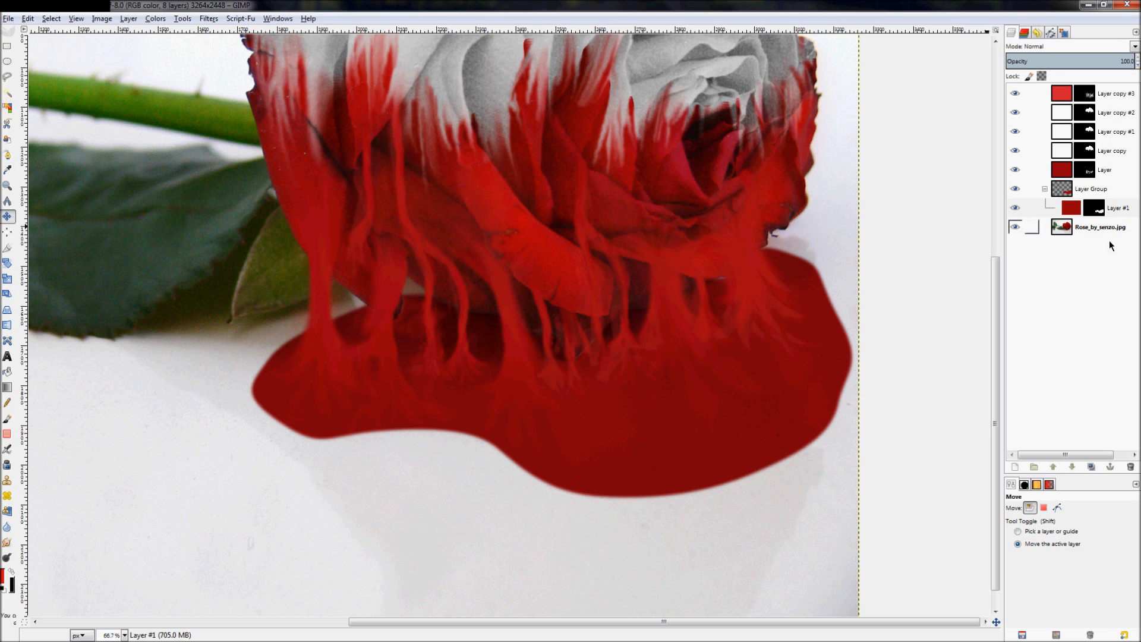
- Add a white-filled layer named Puddle Highlights above Layer #1 inside the layer group and set its blend mode to Overlay
{"action": "left_click", "coordinate": [1084, 190]}
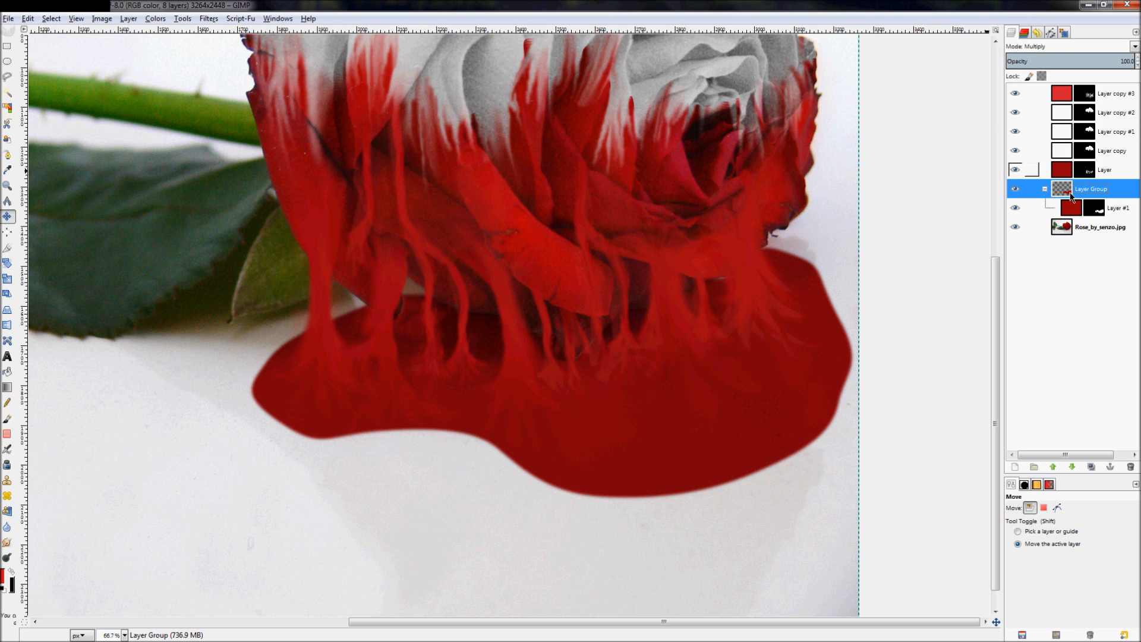
{"action": "left_click", "coordinate": [1117, 209]}
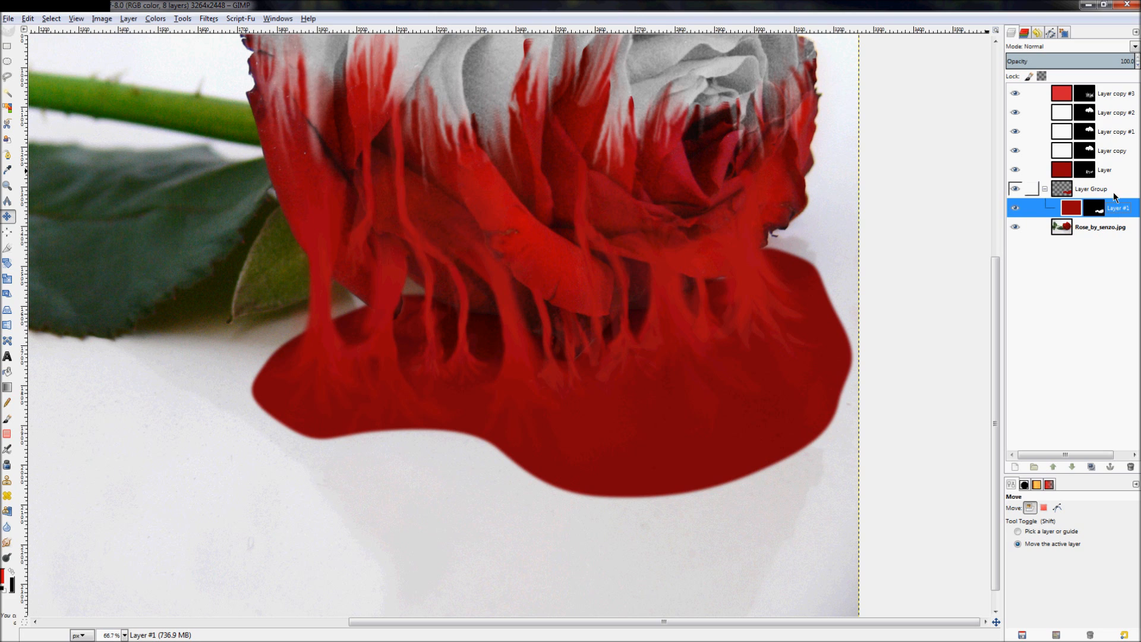
{"action": "left_click", "coordinate": [1115, 196]}
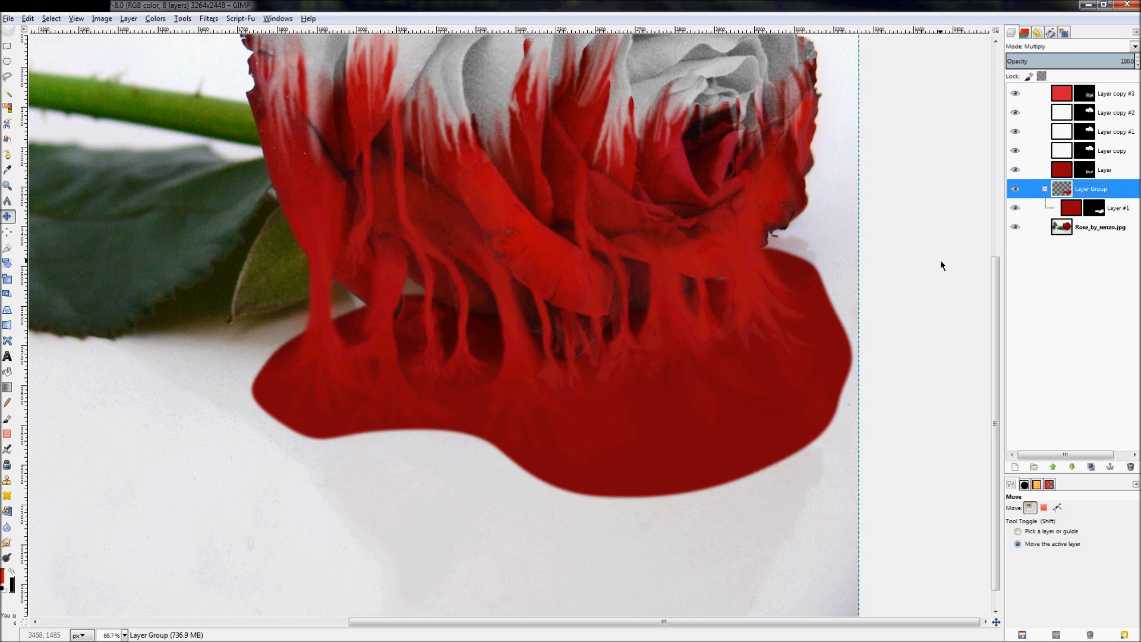
{"action": "left_click", "coordinate": [1125, 208]}
{"action": "right_click", "coordinate": [1125, 208]}
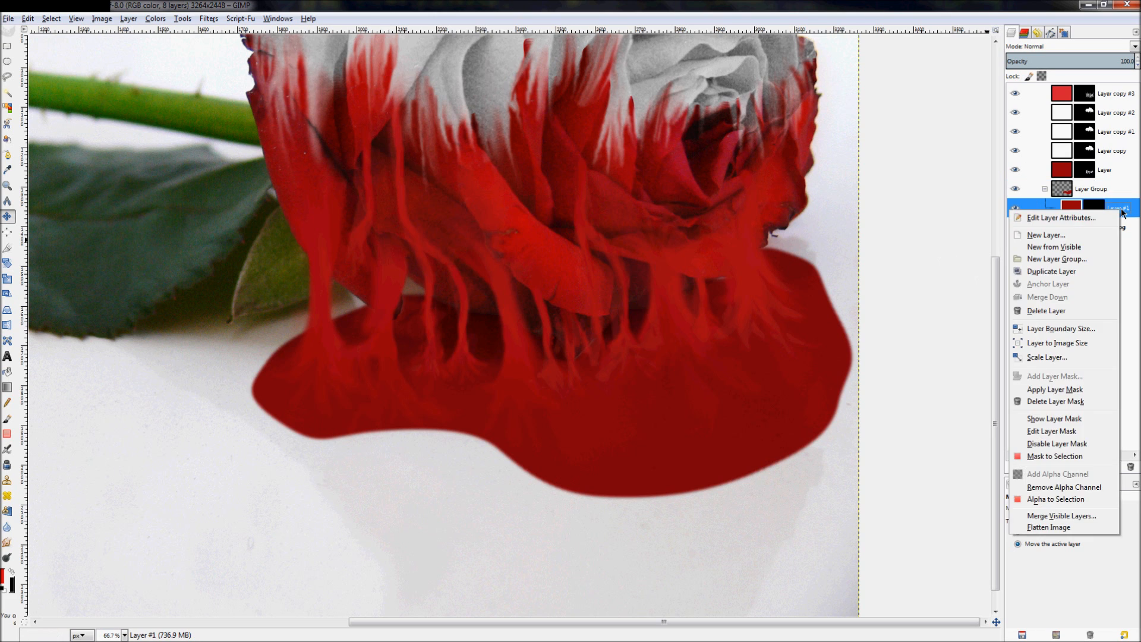
{"action": "left_click", "coordinate": [1083, 232]}
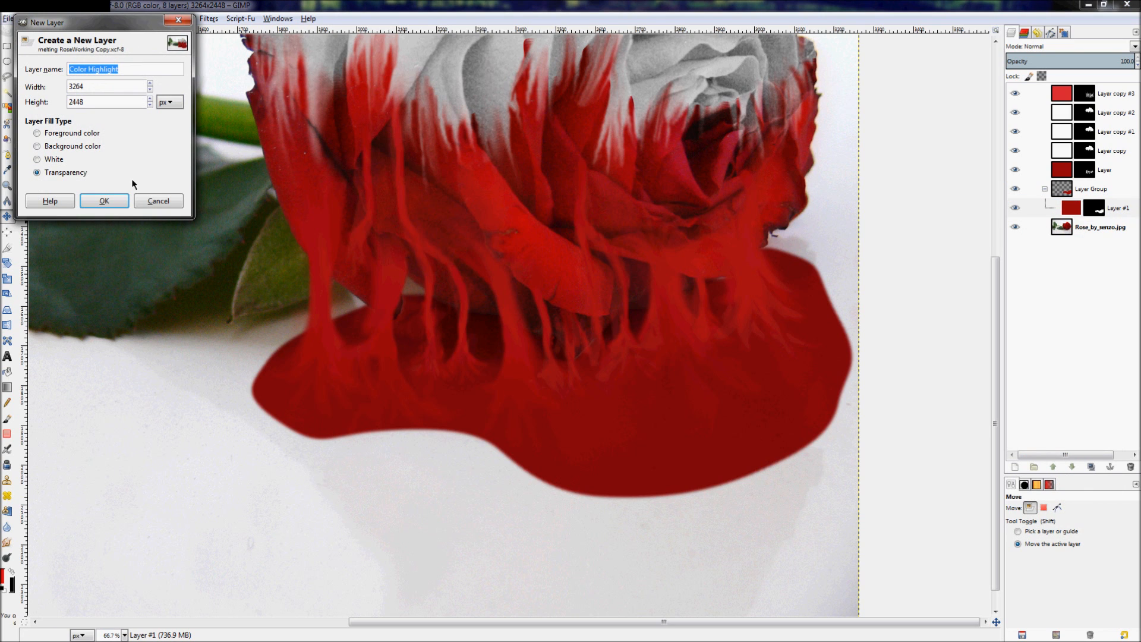
{"action": "type", "text": "Puddle Highlights"}
{"action": "left_click", "coordinate": [52, 159]}
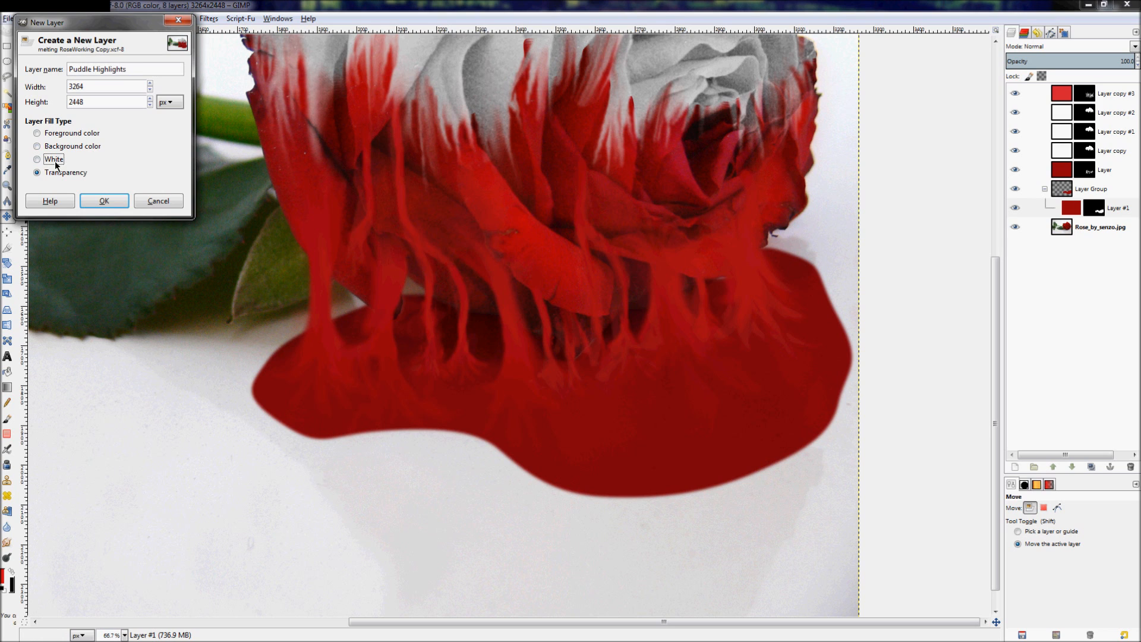
{"action": "left_click", "coordinate": [101, 201]}
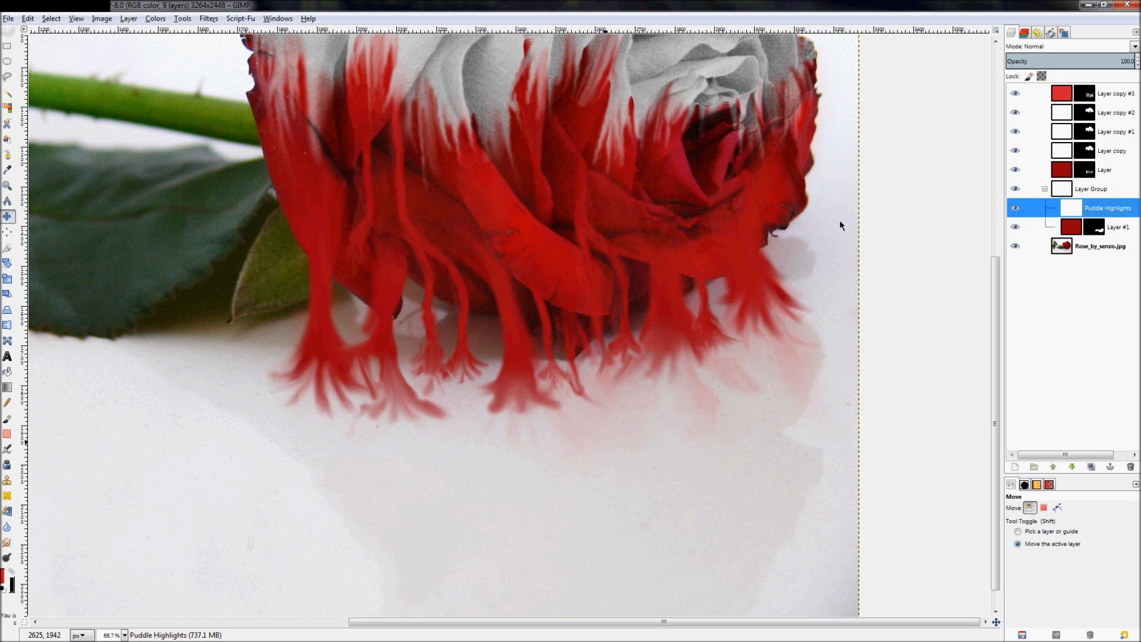
{"action": "left_click", "coordinate": [1071, 47]}
{"action": "left_click", "coordinate": [1039, 190]}
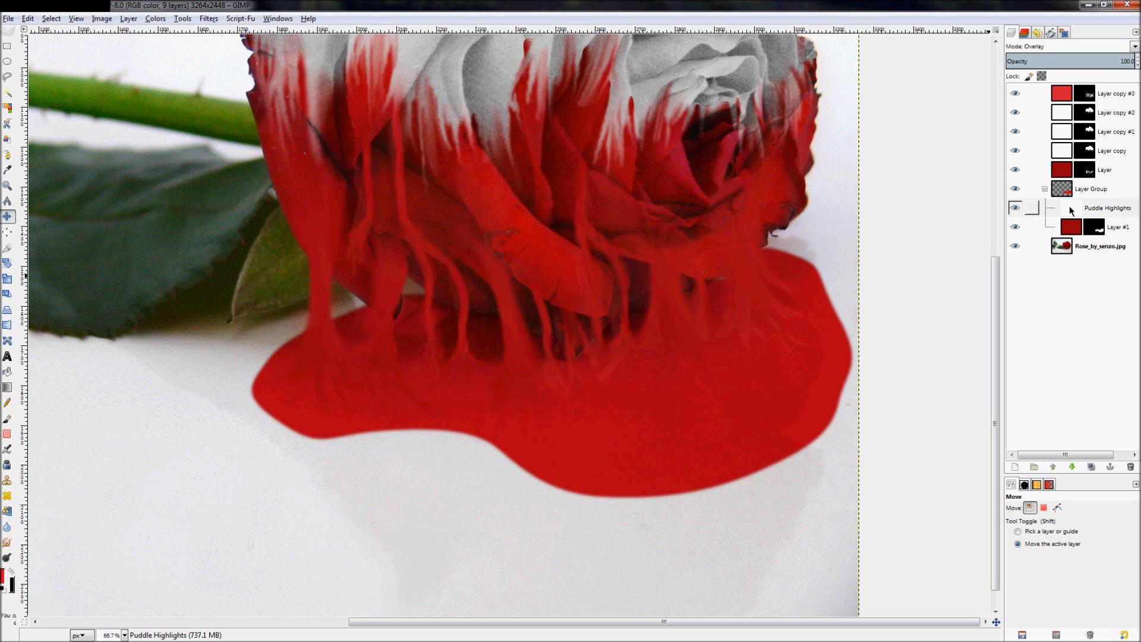
- Hide the layer group, try adding a second white-filled layer inside it, and undo the addition
{"action": "left_click", "coordinate": [1095, 206]}
{"action": "left_click", "coordinate": [1014, 191]}
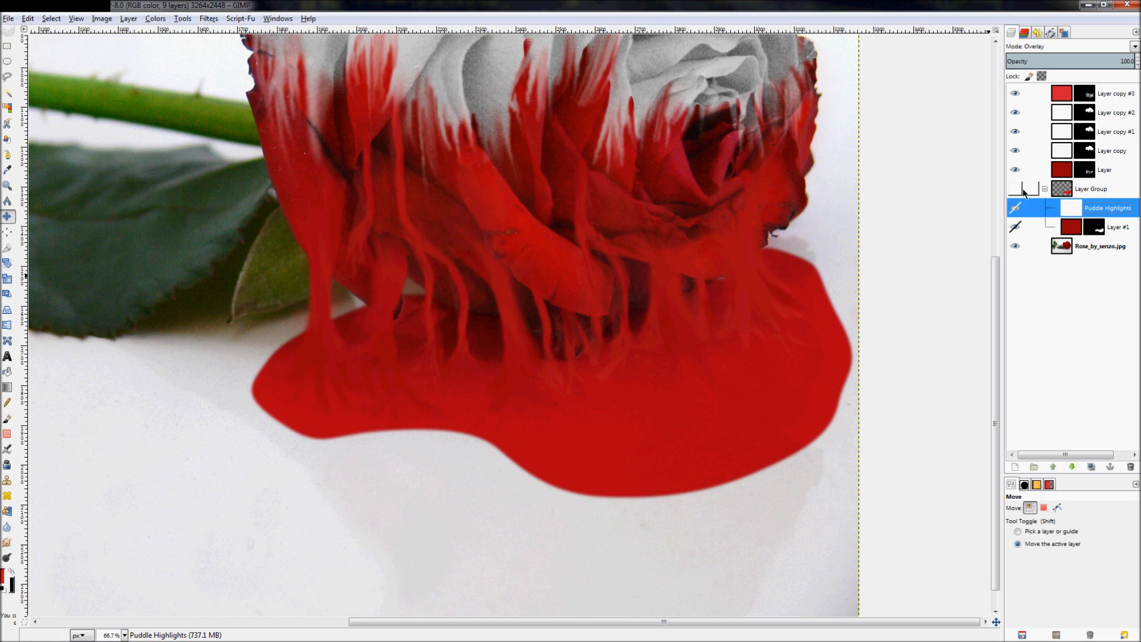
{"action": "right_click", "coordinate": [1025, 191]}
{"action": "left_click", "coordinate": [1027, 218]}
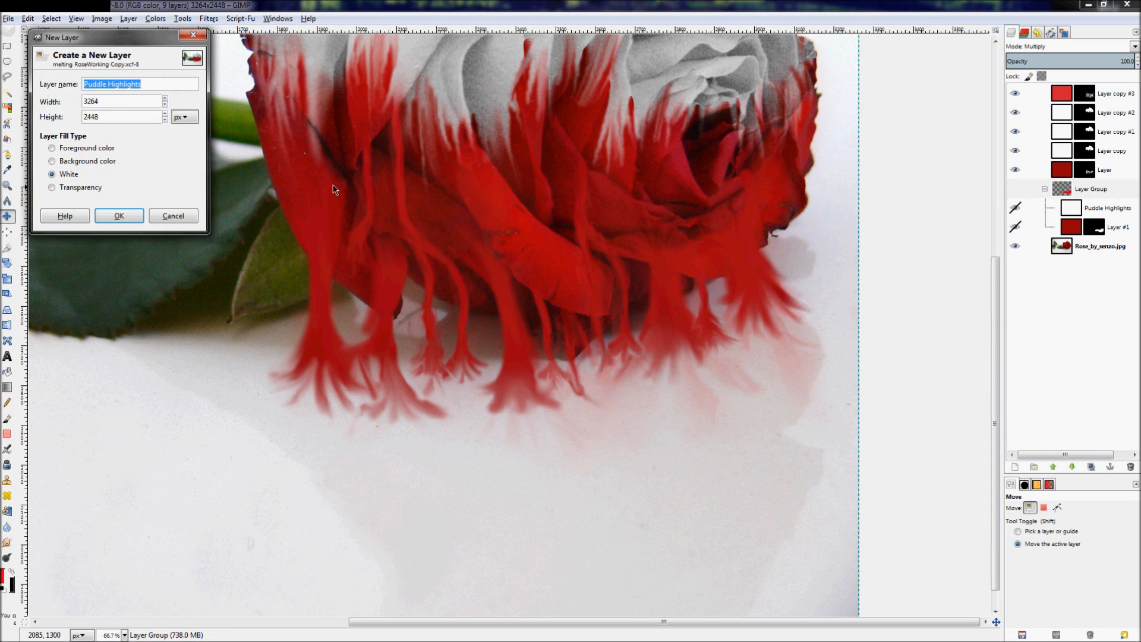
{"action": "left_click", "coordinate": [119, 214]}
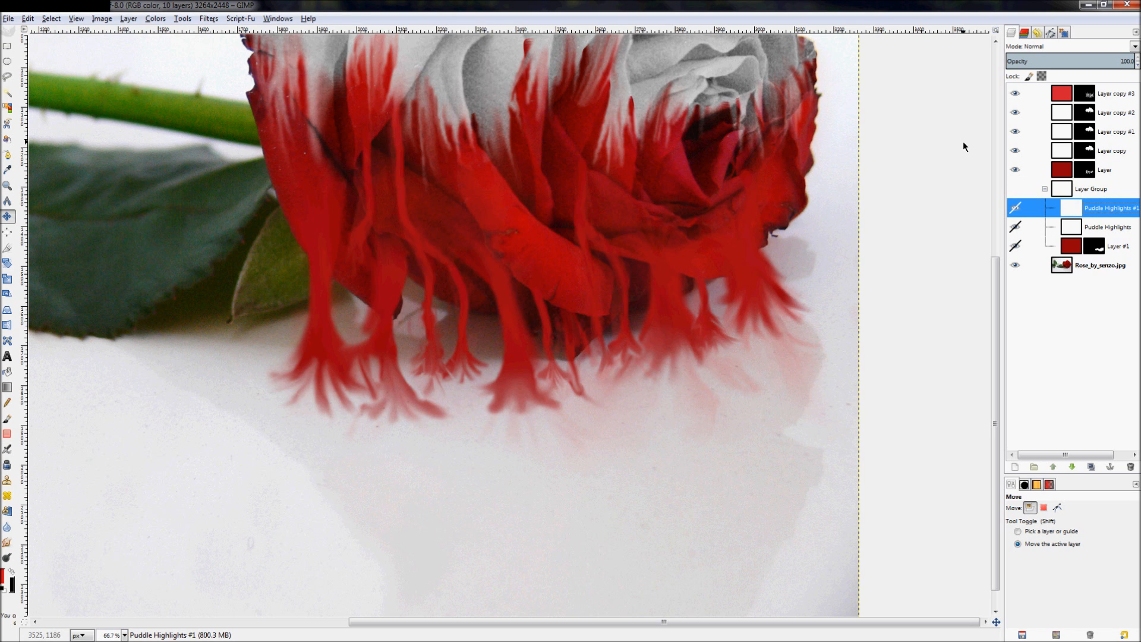
{"action": "key", "text": "ctrl+z"}
- Try a white Overlay layer outside the group over the whole image, delete it, and show the layer group again
{"action": "right_click", "coordinate": [1083, 170]}
{"action": "left_click", "coordinate": [1010, 191]}
{"action": "left_click", "coordinate": [133, 230]}
{"action": "left_click", "coordinate": [1095, 46]}
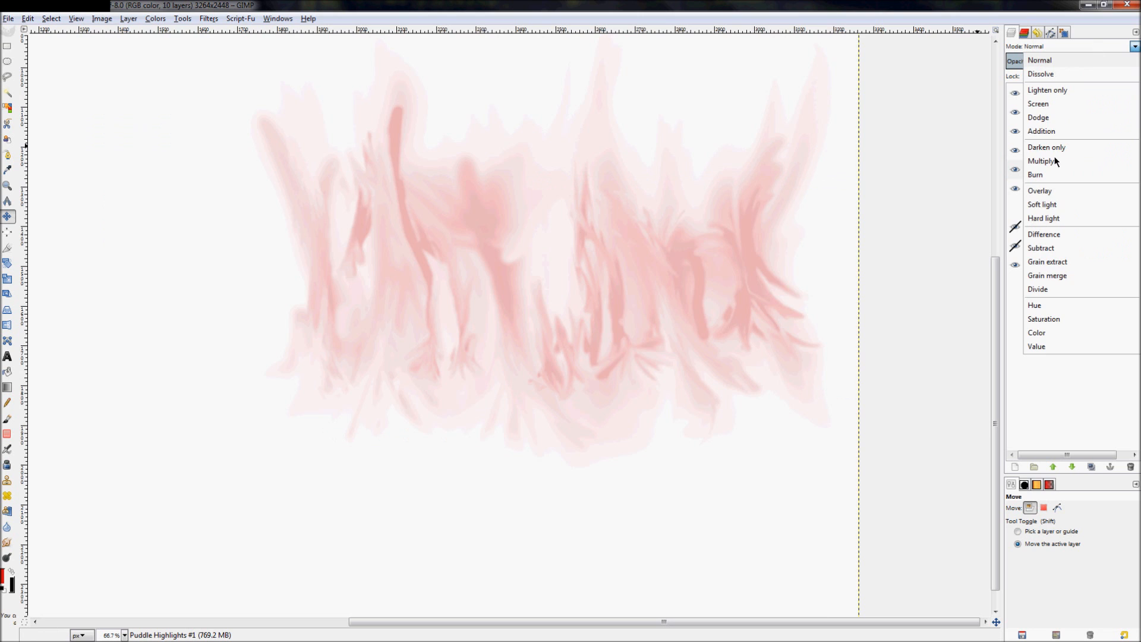
{"action": "left_click", "coordinate": [1043, 190]}
{"action": "left_click", "coordinate": [1052, 467]}
{"action": "left_click", "coordinate": [1052, 467]}
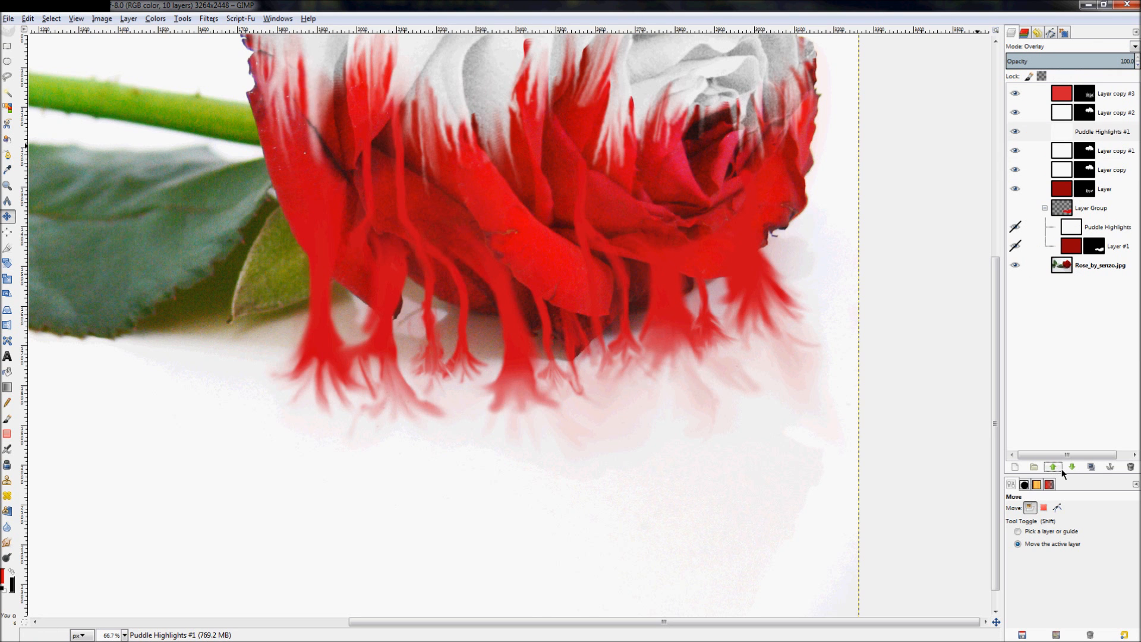
{"action": "left_click", "coordinate": [1131, 467]}
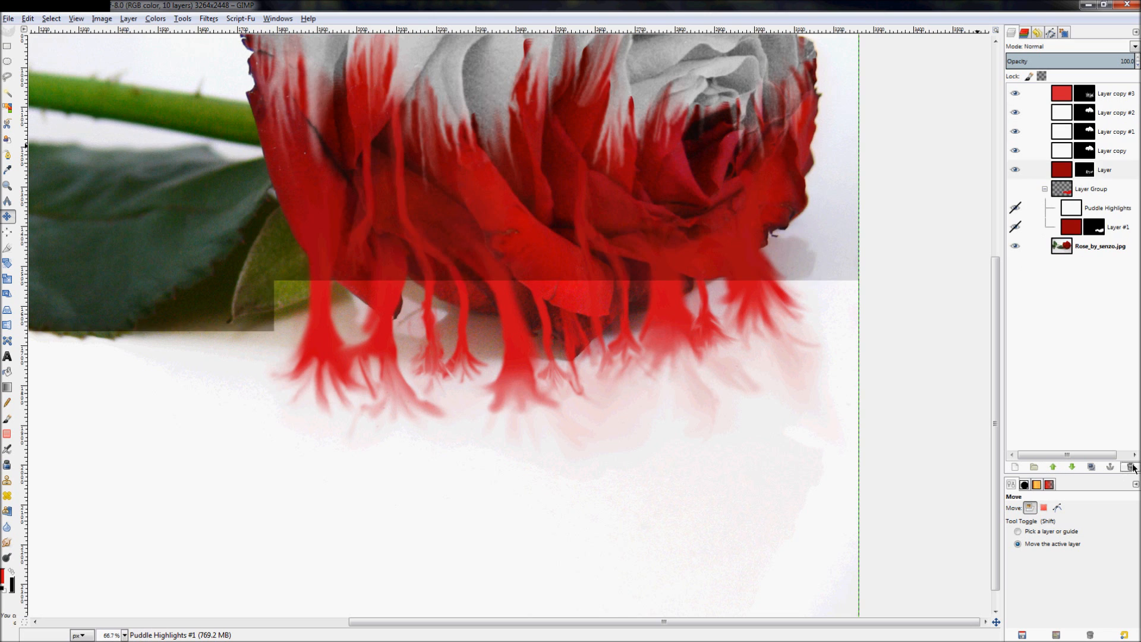
{"action": "left_click", "coordinate": [1014, 190]}
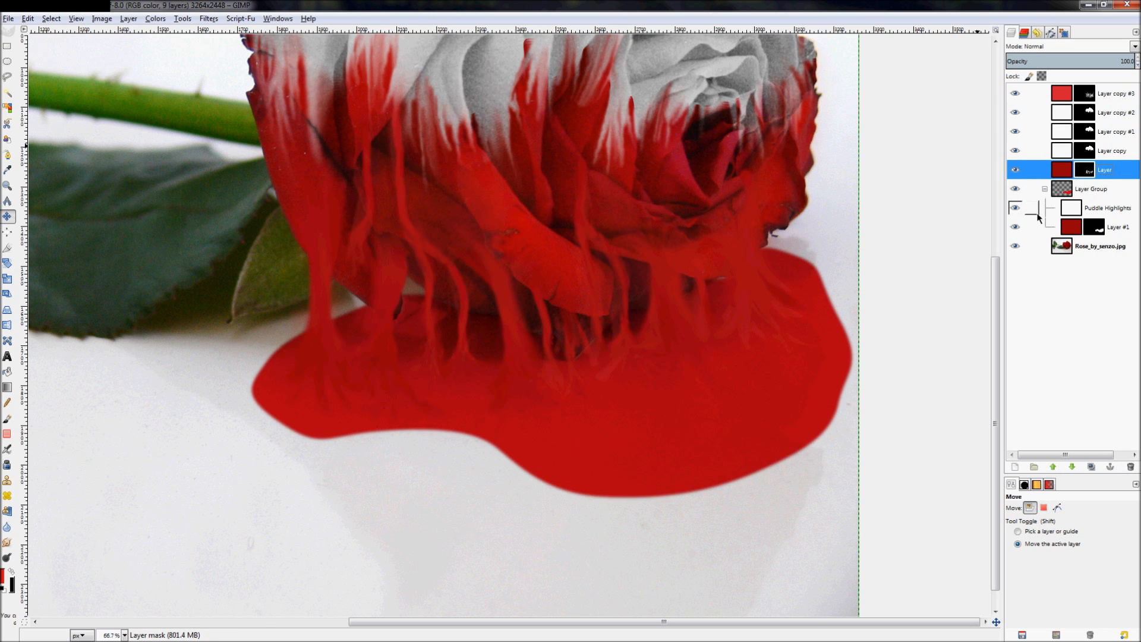
- Add a black (full transparency) layer mask to the Puddle Highlights layer
{"action": "left_click", "coordinate": [1075, 208]}
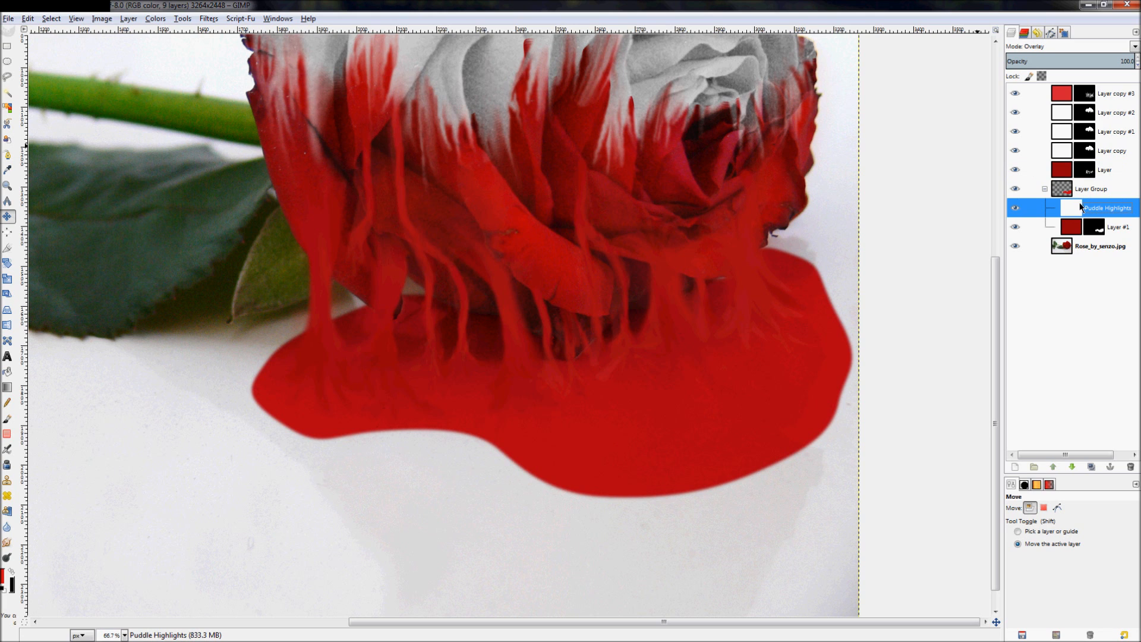
{"action": "right_click", "coordinate": [1079, 210]}
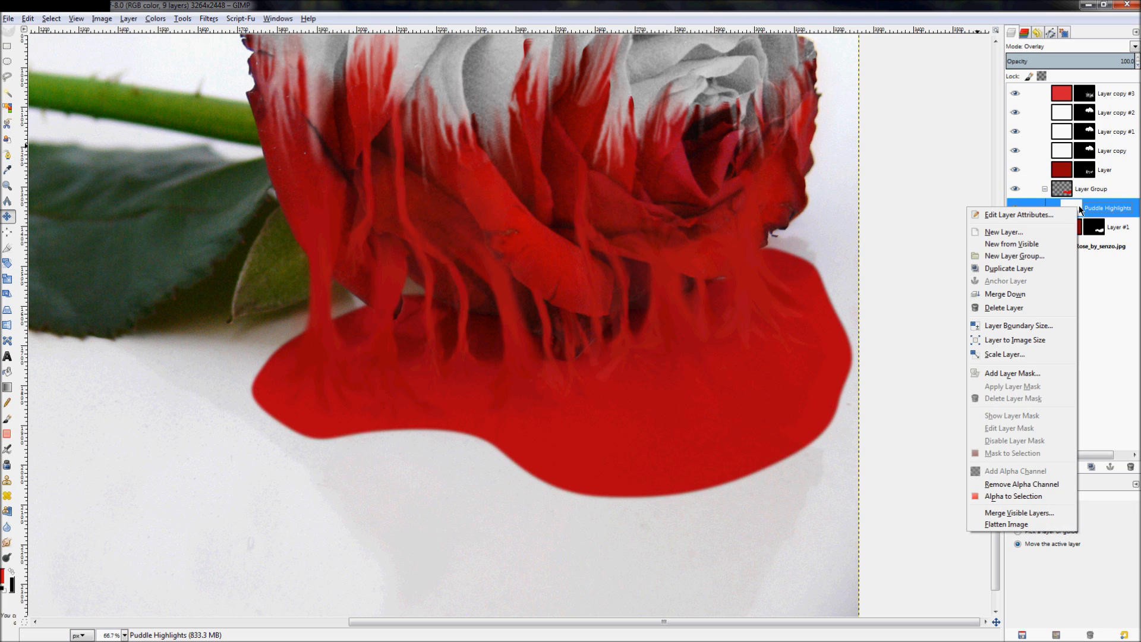
{"action": "left_click", "coordinate": [1012, 373]}
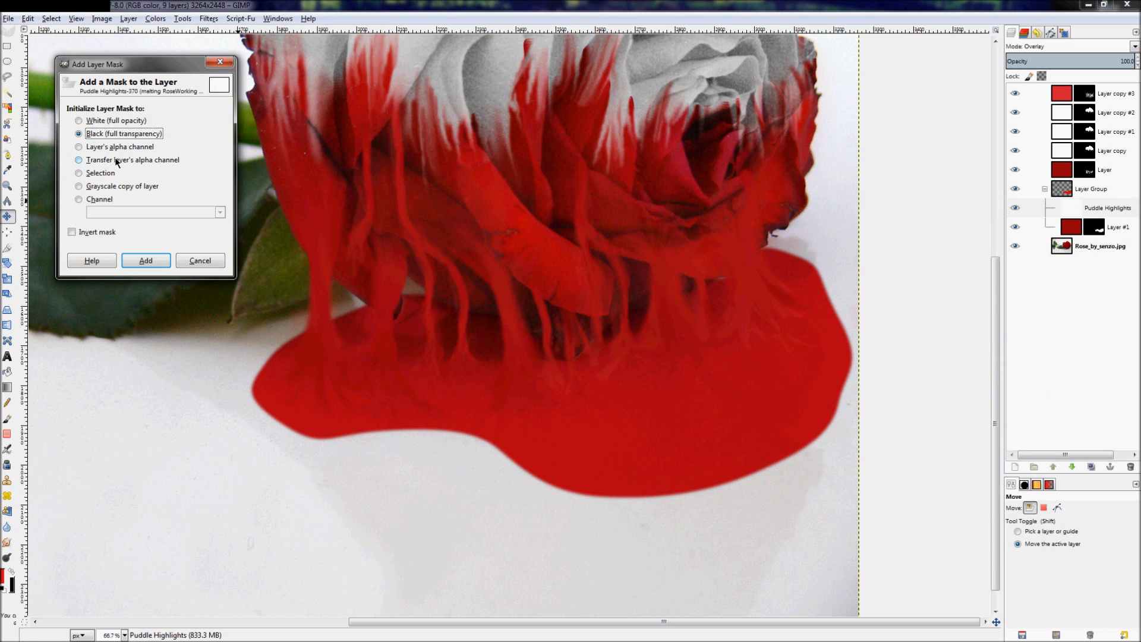
{"action": "left_click", "coordinate": [149, 263]}
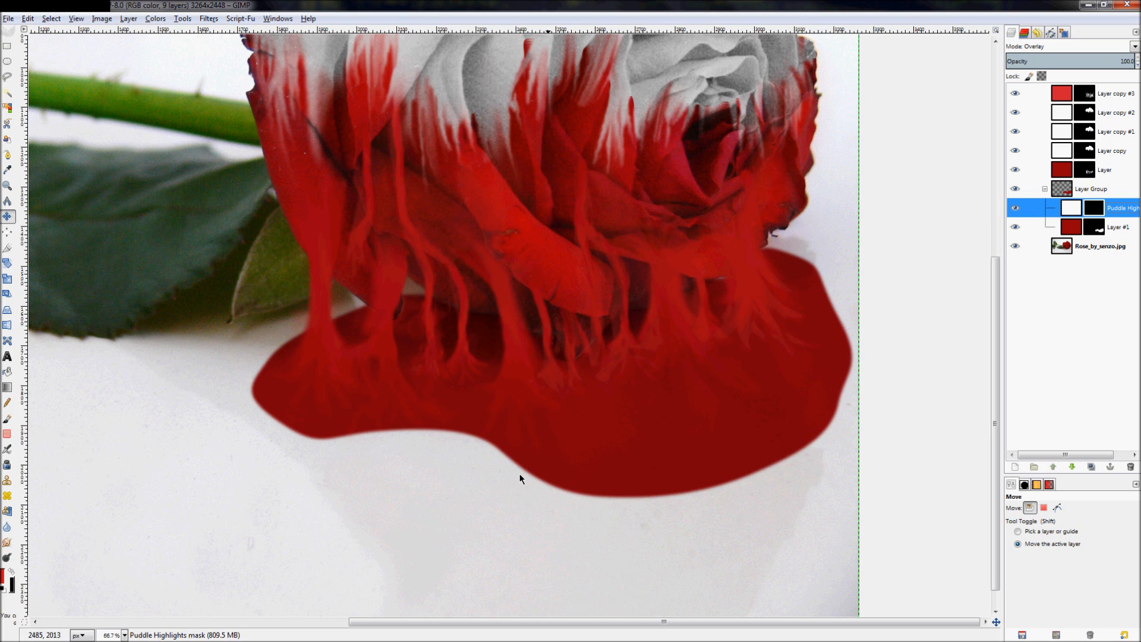
- Set up the Paintbrush with white, the Round 025 brush and size 95.47, and detach the tool options into a floating window
{"action": "left_click", "coordinate": [7, 590]}
{"action": "left_click", "coordinate": [11, 571]}
{"action": "key", "text": "s"}
{"action": "left_click", "coordinate": [7, 418]}
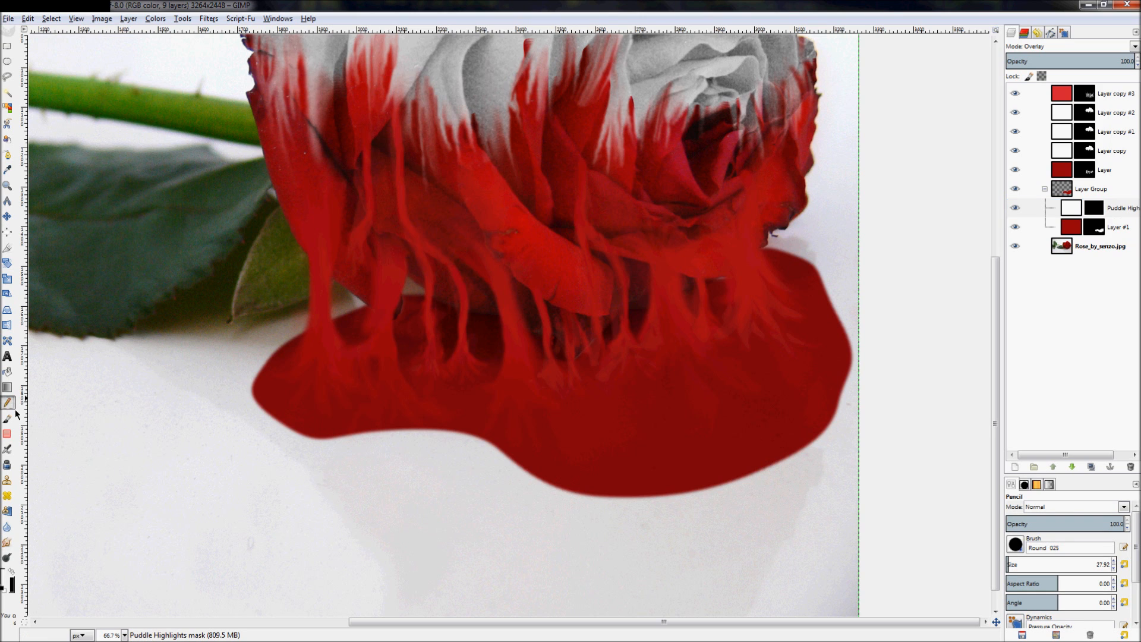
{"action": "left_click_drag", "start_coordinate": [1020, 570], "coordinate": [1090, 566]}
{"action": "left_click", "coordinate": [1016, 544]}
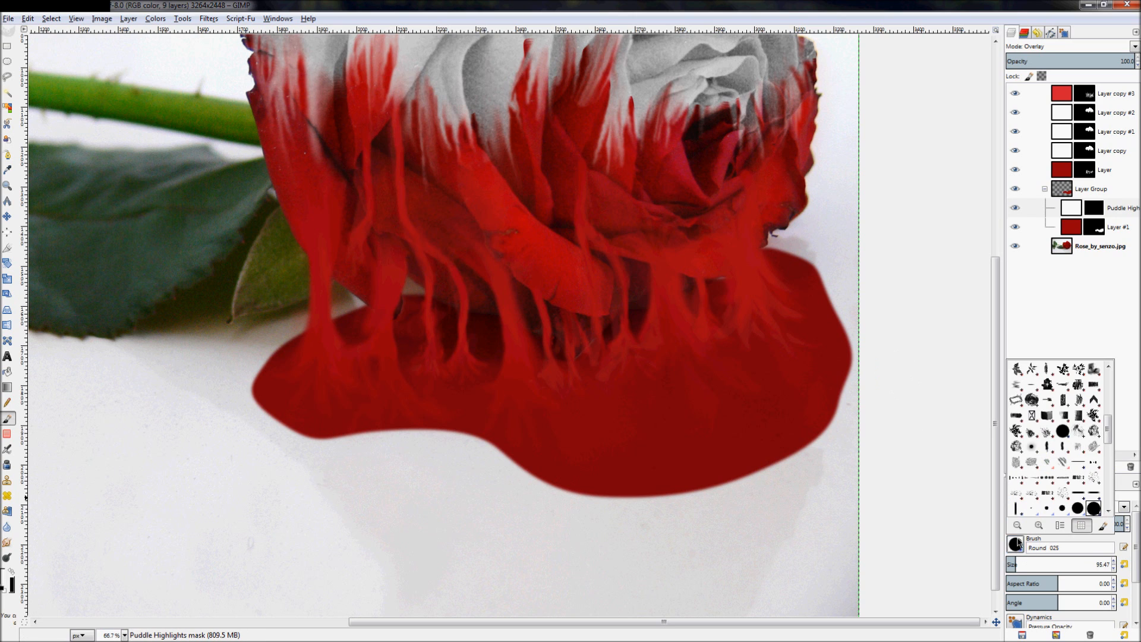
{"action": "left_click_drag", "start_coordinate": [1013, 548], "coordinate": [855, 399]}
{"action": "mouse_move", "coordinate": [764, 253]}
{"action": "left_mouse_down"}
{"action": "mouse_move", "coordinate": [987, 312]}
{"action": "mouse_move", "coordinate": [1078, 312]}
{"action": "mouse_move", "coordinate": [1047, 470]}
{"action": "left_mouse_up"}
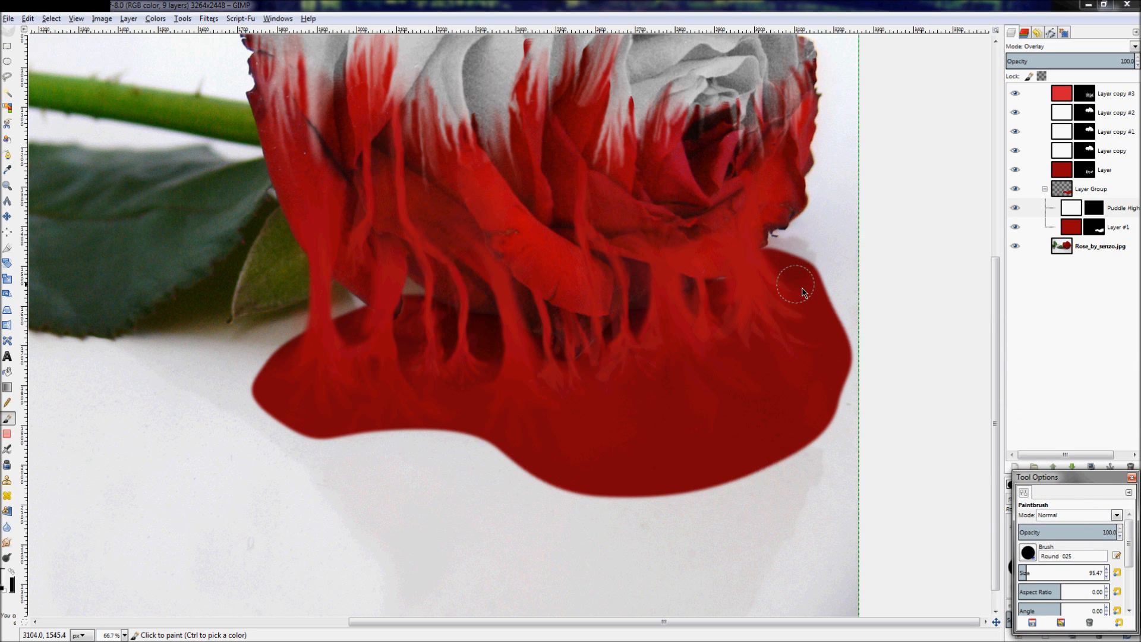
- Paint three broad highlight strokes on the Puddle Highlights mask along the puddle's right, lower-right and lower-left edges
{"action": "mouse_move", "coordinate": [799, 288]}
{"action": "left_mouse_down"}
{"action": "mouse_move", "coordinate": [822, 350]}
{"action": "mouse_move", "coordinate": [820, 395]}
{"action": "left_mouse_up"}
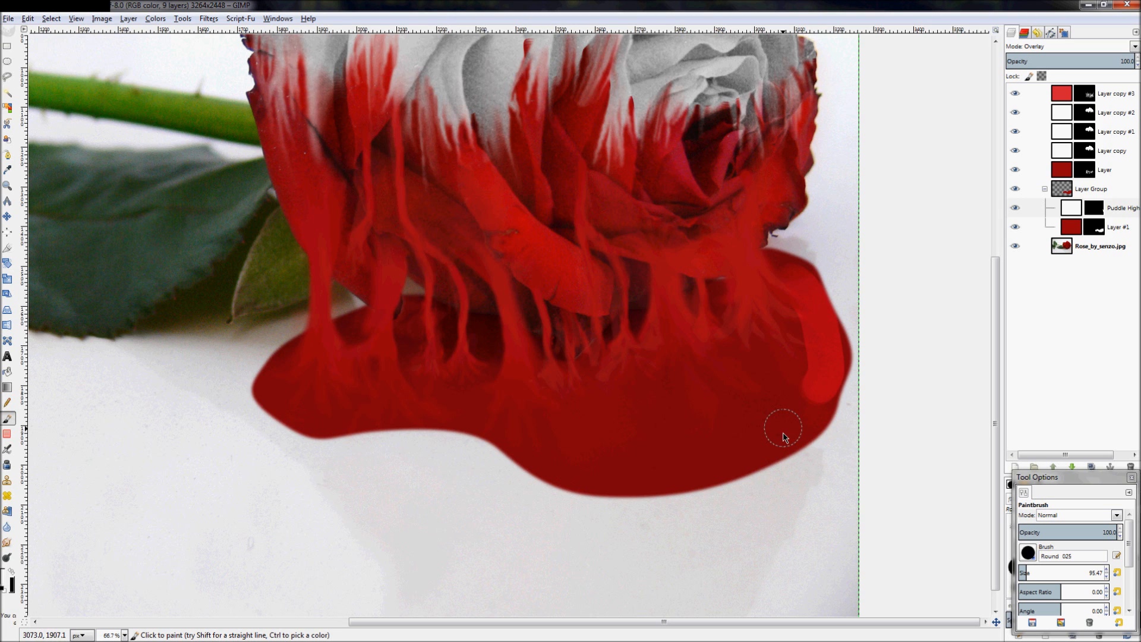
{"action": "mouse_move", "coordinate": [783, 436]}
{"action": "left_mouse_down"}
{"action": "mouse_move", "coordinate": [675, 474]}
{"action": "mouse_move", "coordinate": [618, 469]}
{"action": "left_mouse_up"}
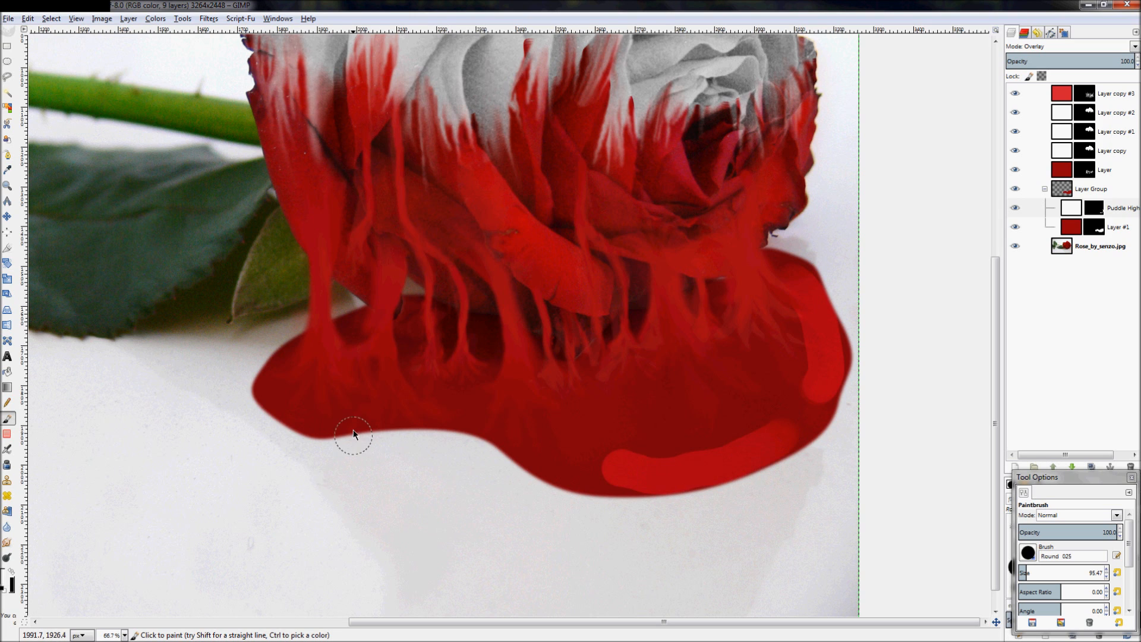
{"action": "left_click_drag", "start_coordinate": [407, 409], "coordinate": [309, 411]}
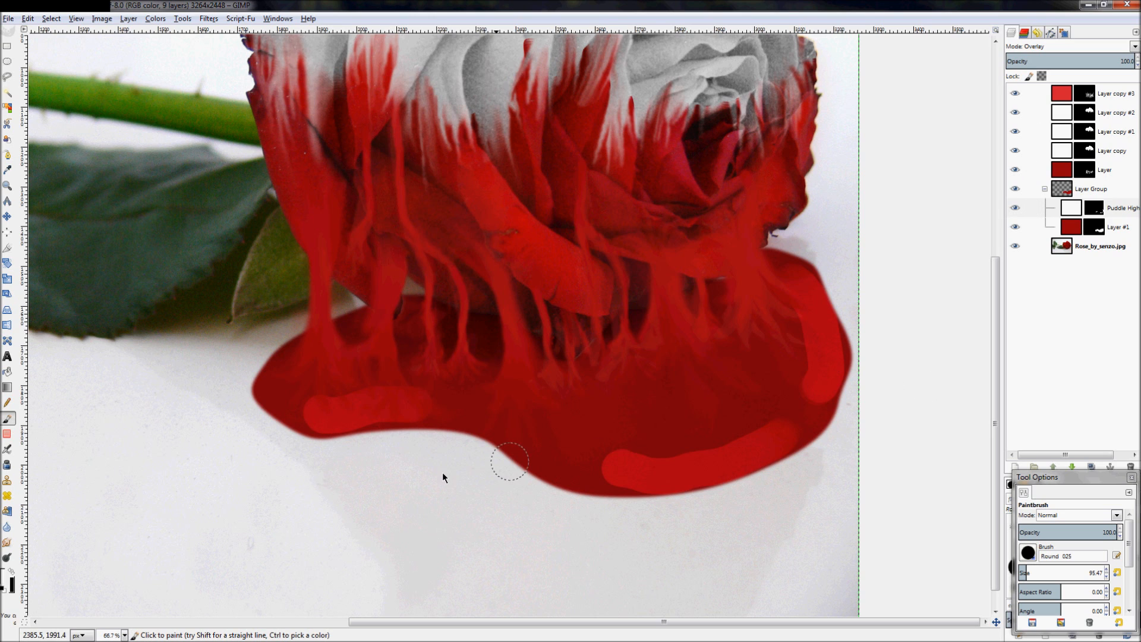
- Smudge the highlight along the puddle's right edge with the Round 025 brush at a size of about 49
{"action": "left_click", "coordinate": [7, 543]}
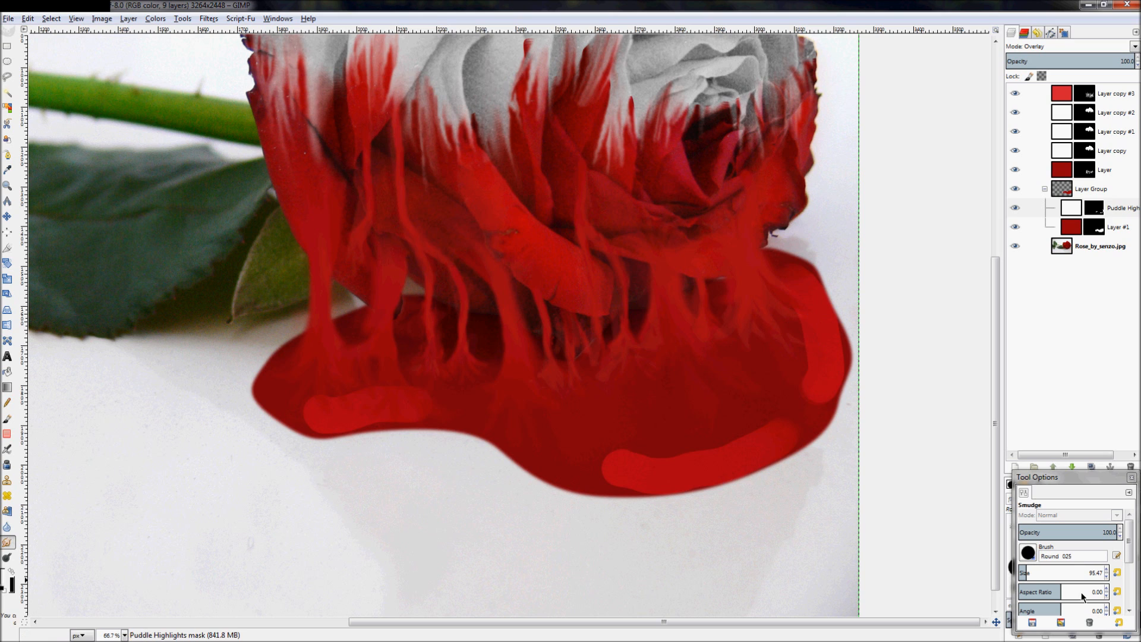
{"action": "left_click_drag", "start_coordinate": [1079, 575], "coordinate": [1040, 567]}
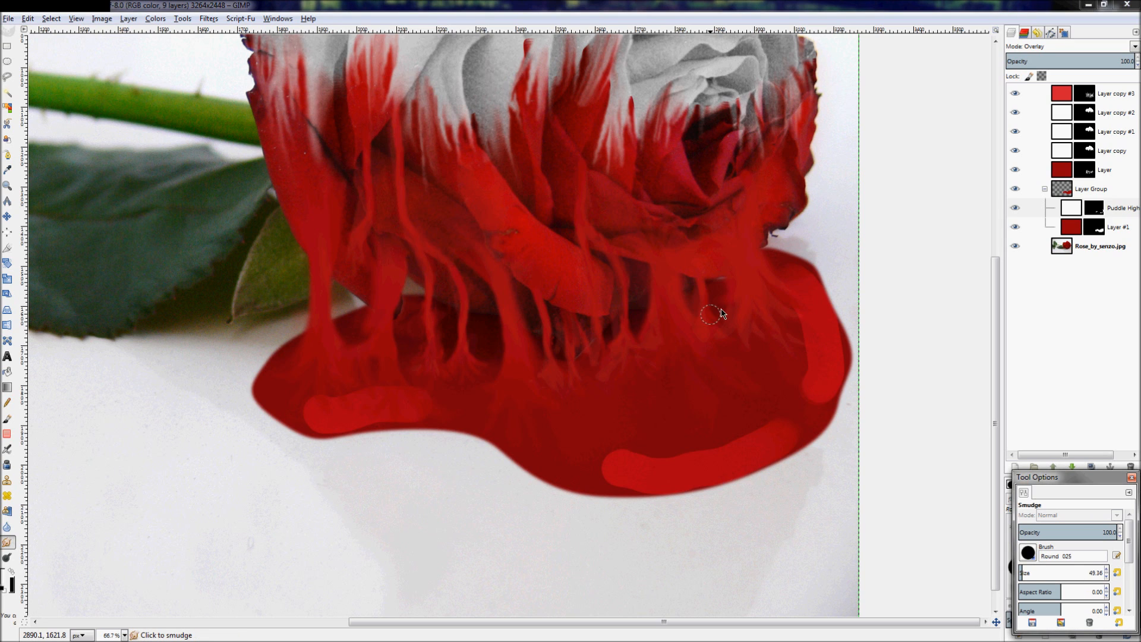
{"action": "mouse_move", "coordinate": [807, 359]}
{"action": "left_mouse_down"}
{"action": "mouse_move", "coordinate": [795, 389]}
{"action": "mouse_move", "coordinate": [870, 368]}
{"action": "mouse_move", "coordinate": [801, 386]}
{"action": "left_mouse_up"}
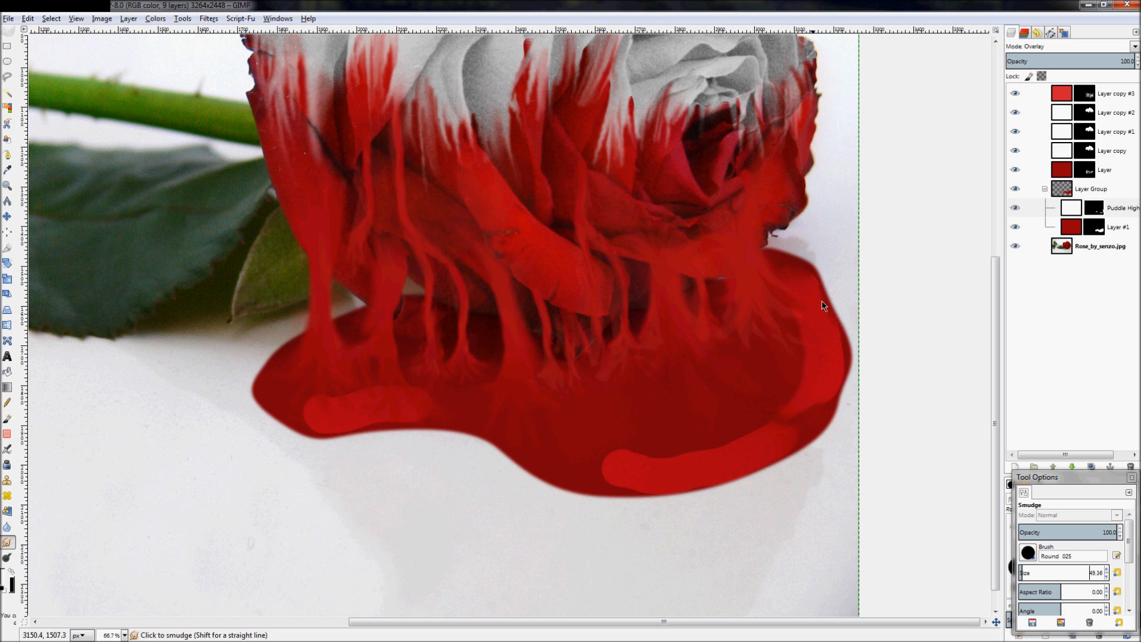
{"action": "mouse_move", "coordinate": [822, 302]}
{"action": "left_mouse_down"}
{"action": "mouse_move", "coordinate": [836, 373]}
{"action": "mouse_move", "coordinate": [822, 387]}
{"action": "mouse_move", "coordinate": [827, 362]}
{"action": "mouse_move", "coordinate": [792, 432]}
{"action": "left_mouse_up"}
- Smudge the highlight along the puddle's lower-right edge so it tapers and blends into the dark red
{"action": "left_click_drag", "start_coordinate": [642, 459], "coordinate": [589, 451]}
{"action": "mouse_move", "coordinate": [683, 450]}
{"action": "left_mouse_down"}
{"action": "mouse_move", "coordinate": [611, 449]}
{"action": "mouse_move", "coordinate": [582, 470]}
{"action": "left_mouse_up"}
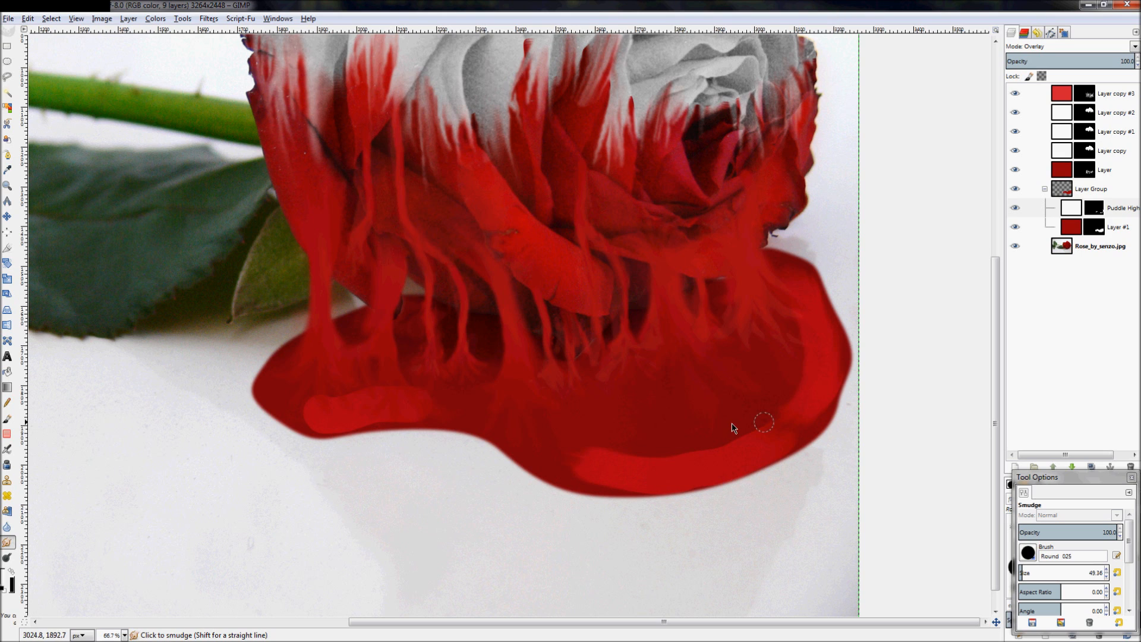
{"action": "mouse_move", "coordinate": [732, 423]}
{"action": "left_mouse_down"}
{"action": "mouse_move", "coordinate": [697, 458]}
{"action": "mouse_move", "coordinate": [660, 460]}
{"action": "left_mouse_up"}
{"action": "left_click_drag", "start_coordinate": [744, 385], "coordinate": [668, 446]}
{"action": "left_click_drag", "start_coordinate": [725, 421], "coordinate": [670, 465]}
{"action": "mouse_move", "coordinate": [727, 432]}
{"action": "left_mouse_down"}
{"action": "mouse_move", "coordinate": [694, 461]}
{"action": "mouse_move", "coordinate": [564, 444]}
{"action": "mouse_move", "coordinate": [592, 462]}
{"action": "mouse_move", "coordinate": [620, 432]}
{"action": "left_mouse_up"}
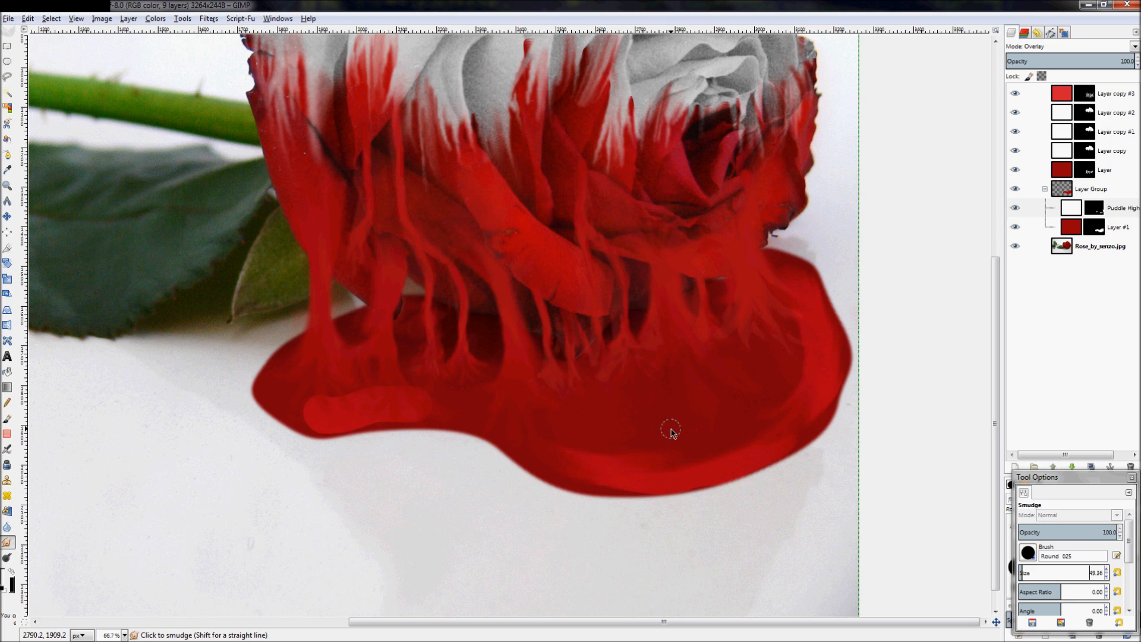
- Smudge the lower-left puddle highlight outward at both ends to blend it into the puddle
{"action": "mouse_move", "coordinate": [432, 391]}
{"action": "left_mouse_down"}
{"action": "mouse_move", "coordinate": [395, 380]}
{"action": "mouse_move", "coordinate": [473, 409]}
{"action": "left_mouse_up"}
{"action": "left_click_drag", "start_coordinate": [396, 404], "coordinate": [510, 433]}
{"action": "mouse_move", "coordinate": [410, 411]}
{"action": "left_mouse_down"}
{"action": "mouse_move", "coordinate": [505, 417]}
{"action": "mouse_move", "coordinate": [488, 415]}
{"action": "left_mouse_up"}
{"action": "left_click_drag", "start_coordinate": [416, 412], "coordinate": [502, 416]}
{"action": "left_click_drag", "start_coordinate": [306, 395], "coordinate": [347, 386]}
{"action": "mouse_move", "coordinate": [375, 425]}
{"action": "left_mouse_down"}
{"action": "mouse_move", "coordinate": [311, 420]}
{"action": "mouse_move", "coordinate": [273, 393]}
{"action": "mouse_move", "coordinate": [335, 426]}
{"action": "mouse_move", "coordinate": [320, 399]}
{"action": "mouse_move", "coordinate": [295, 394]}
{"action": "mouse_move", "coordinate": [328, 402]}
{"action": "mouse_move", "coordinate": [271, 386]}
{"action": "mouse_move", "coordinate": [323, 410]}
{"action": "mouse_move", "coordinate": [281, 406]}
{"action": "mouse_move", "coordinate": [313, 420]}
{"action": "mouse_move", "coordinate": [334, 377]}
{"action": "mouse_move", "coordinate": [322, 408]}
{"action": "mouse_move", "coordinate": [338, 413]}
{"action": "mouse_move", "coordinate": [374, 376]}
{"action": "mouse_move", "coordinate": [405, 377]}
{"action": "mouse_move", "coordinate": [440, 408]}
{"action": "mouse_move", "coordinate": [470, 410]}
{"action": "mouse_move", "coordinate": [471, 377]}
{"action": "left_mouse_up"}
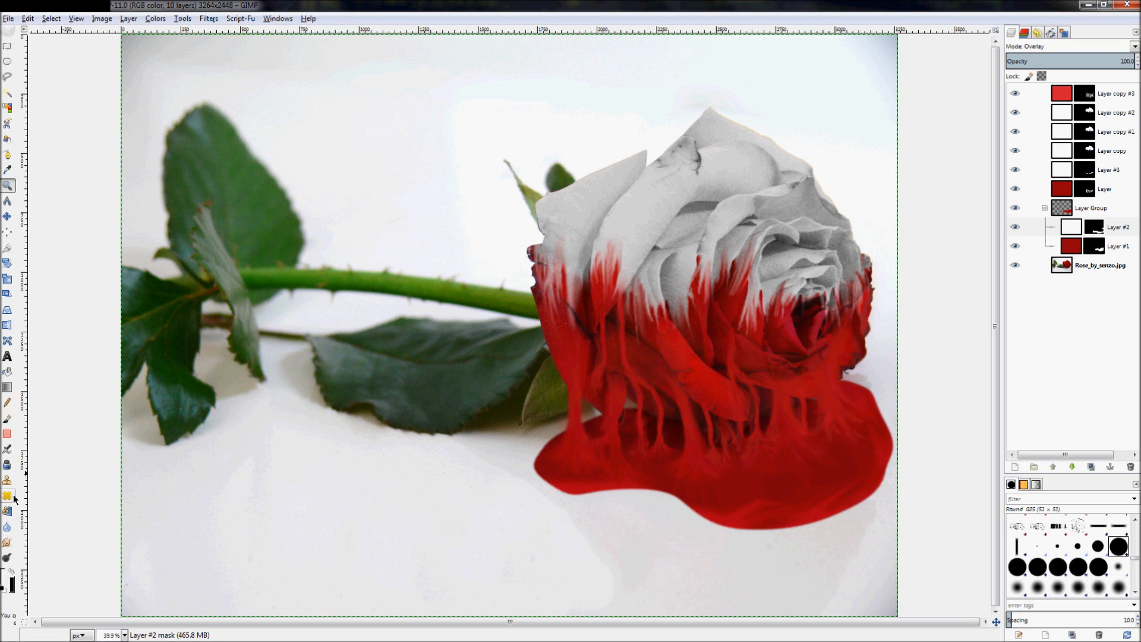
- Activate the Smudge tool, select Layer copy, and toggle Layer copy #2 off and on to examine its effect on the petals
{"action": "left_click", "coordinate": [8, 541]}
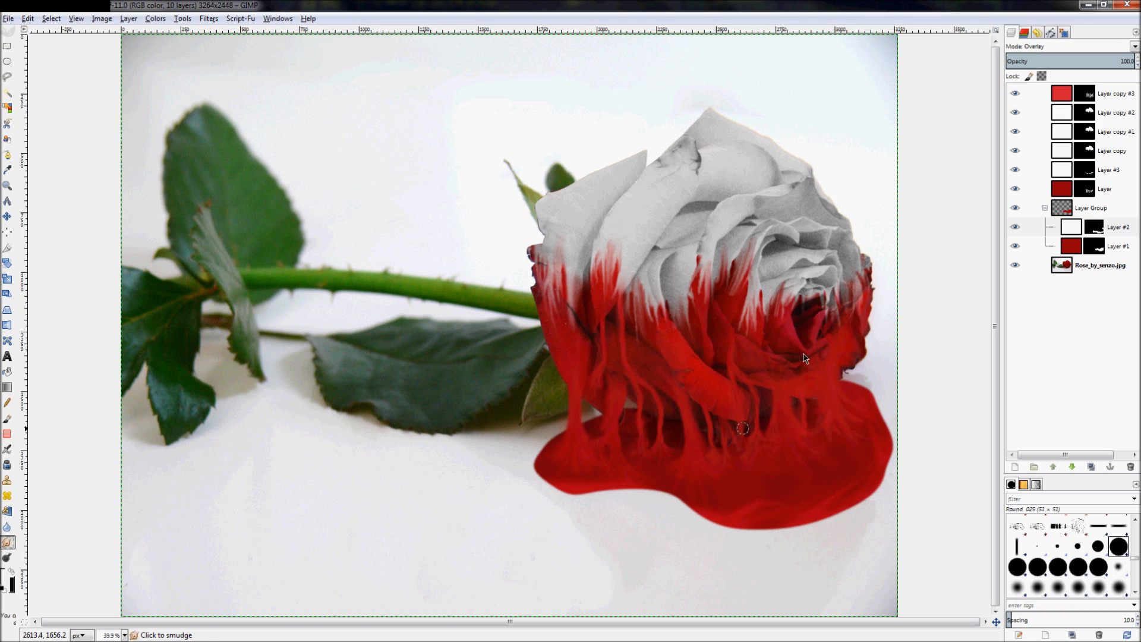
{"action": "left_click", "coordinate": [1110, 156]}
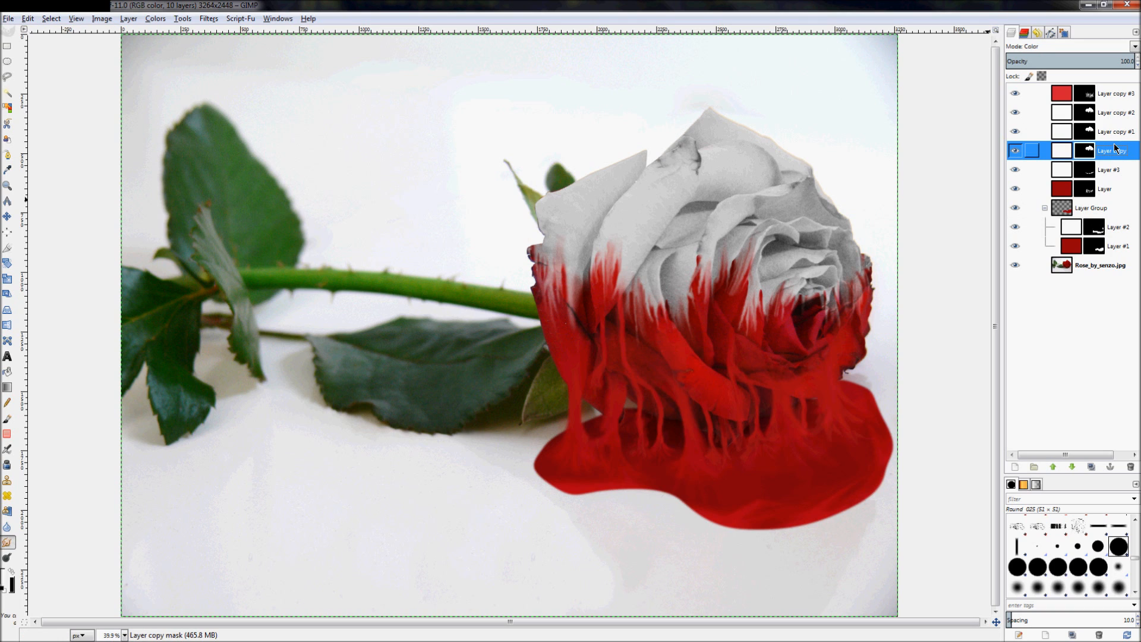
{"action": "key", "text": "Up"}
{"action": "left_click", "coordinate": [1117, 156]}
{"action": "left_click", "coordinate": [1014, 113]}
{"action": "left_click", "coordinate": [1015, 113]}
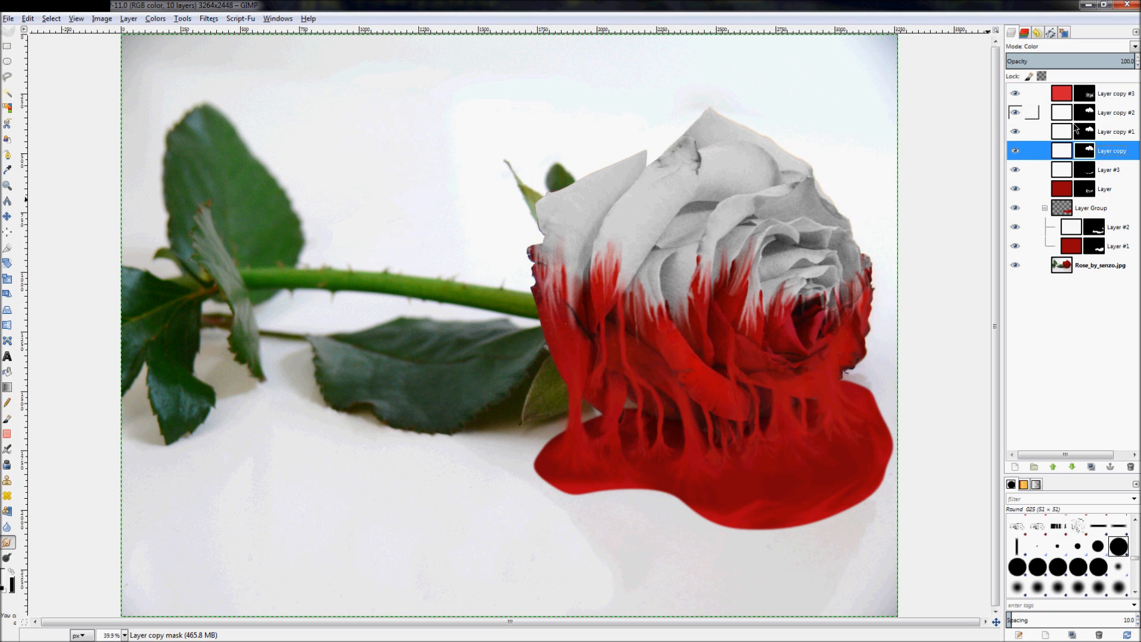